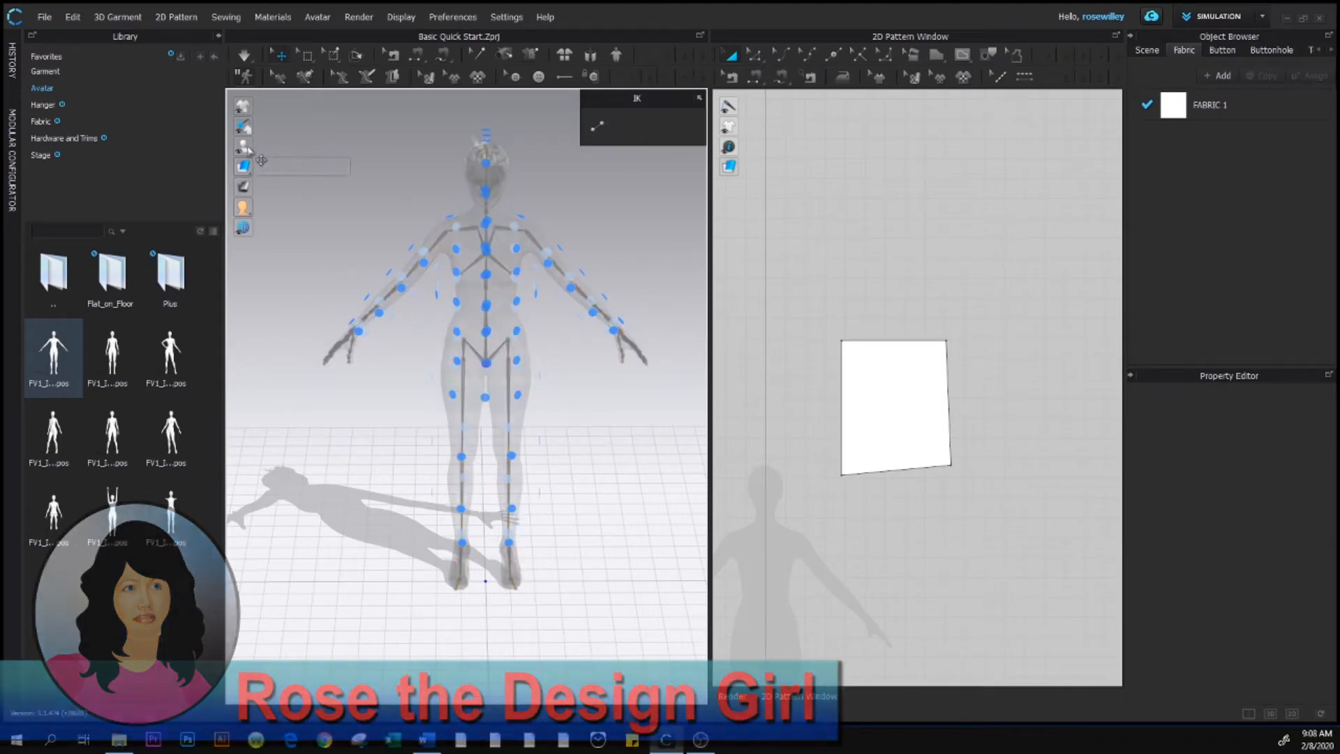
Turn off the X-ray joints display on the avatar.
mouse_move(244, 146)
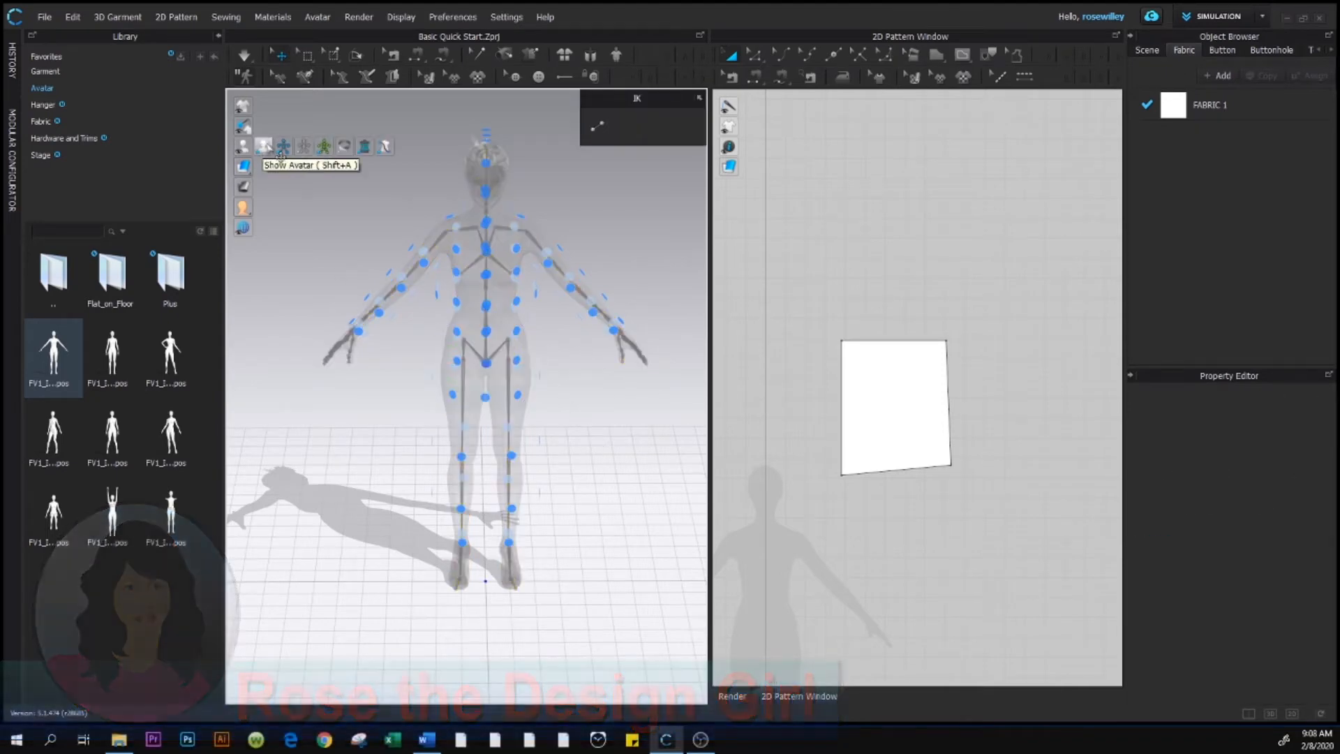
click(323, 148)
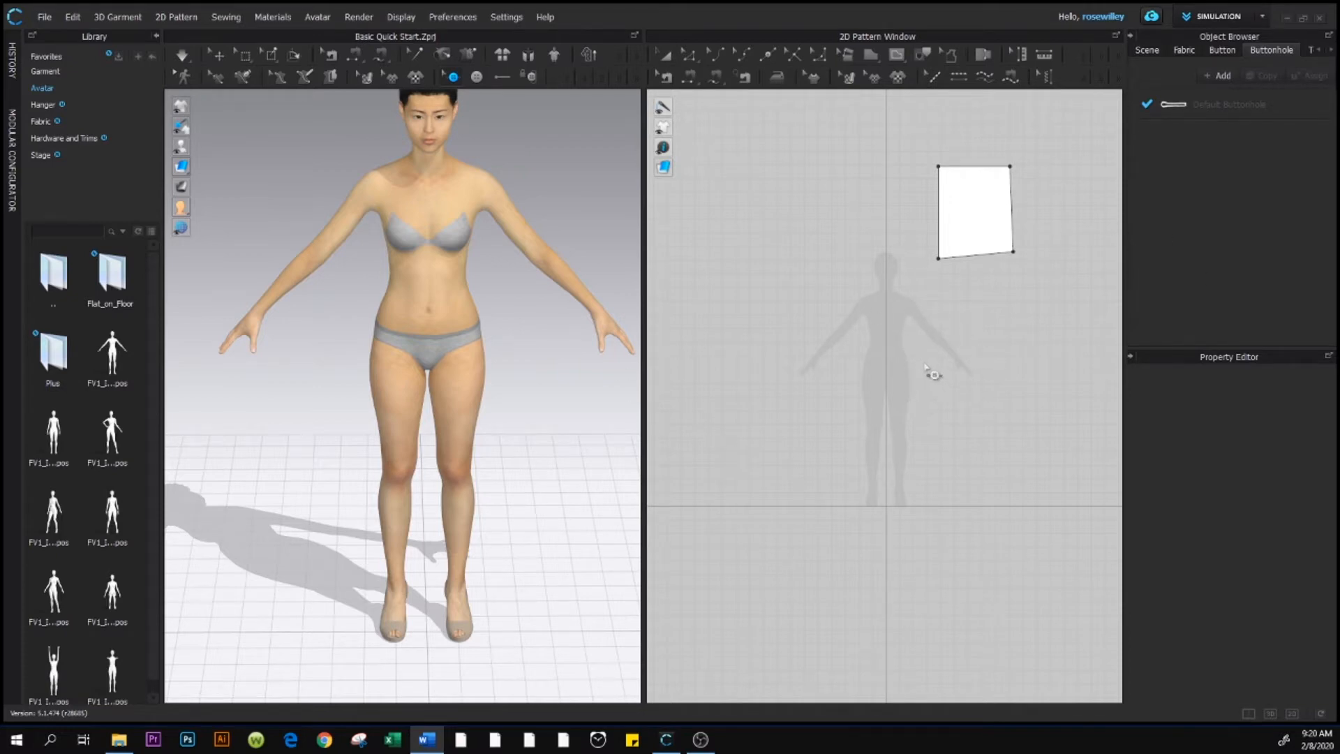
Delete the existing four-sided pattern piece from the 2D pattern window.
scroll(932, 324, up, 4)
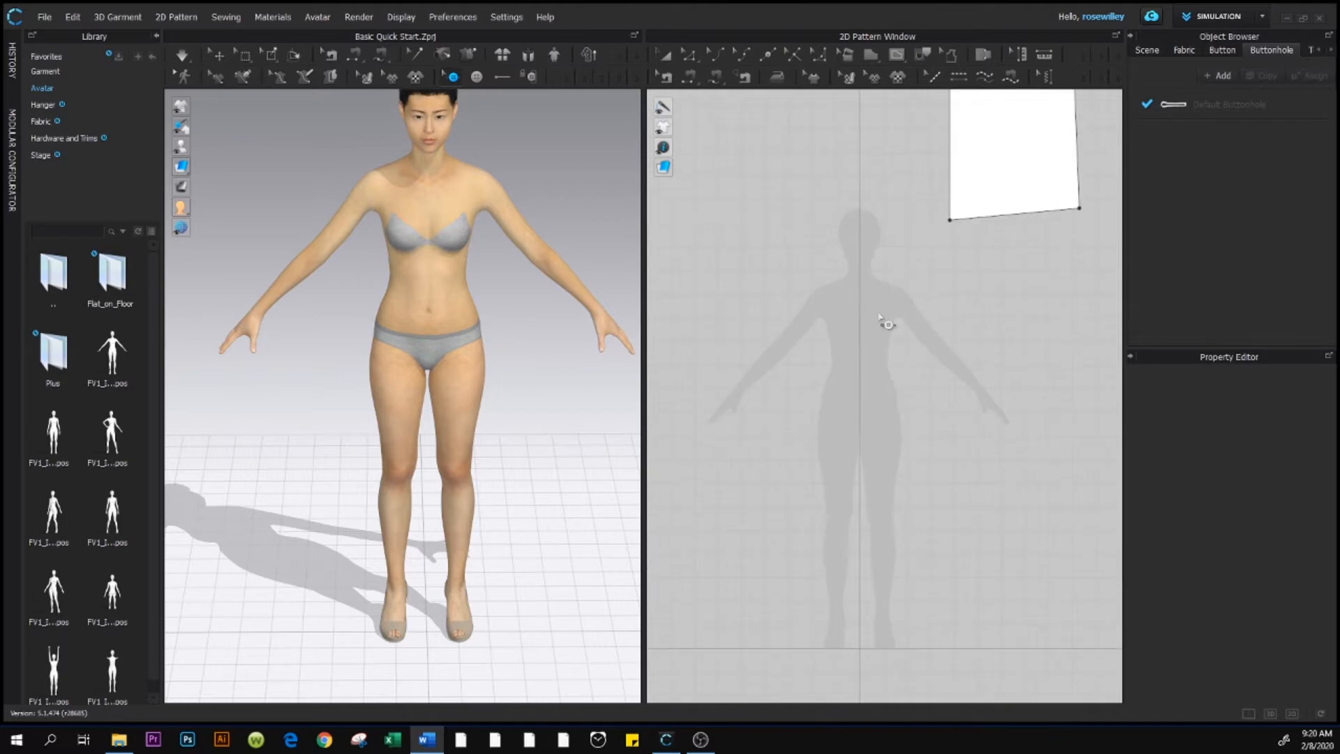
scroll(885, 323, up, 2)
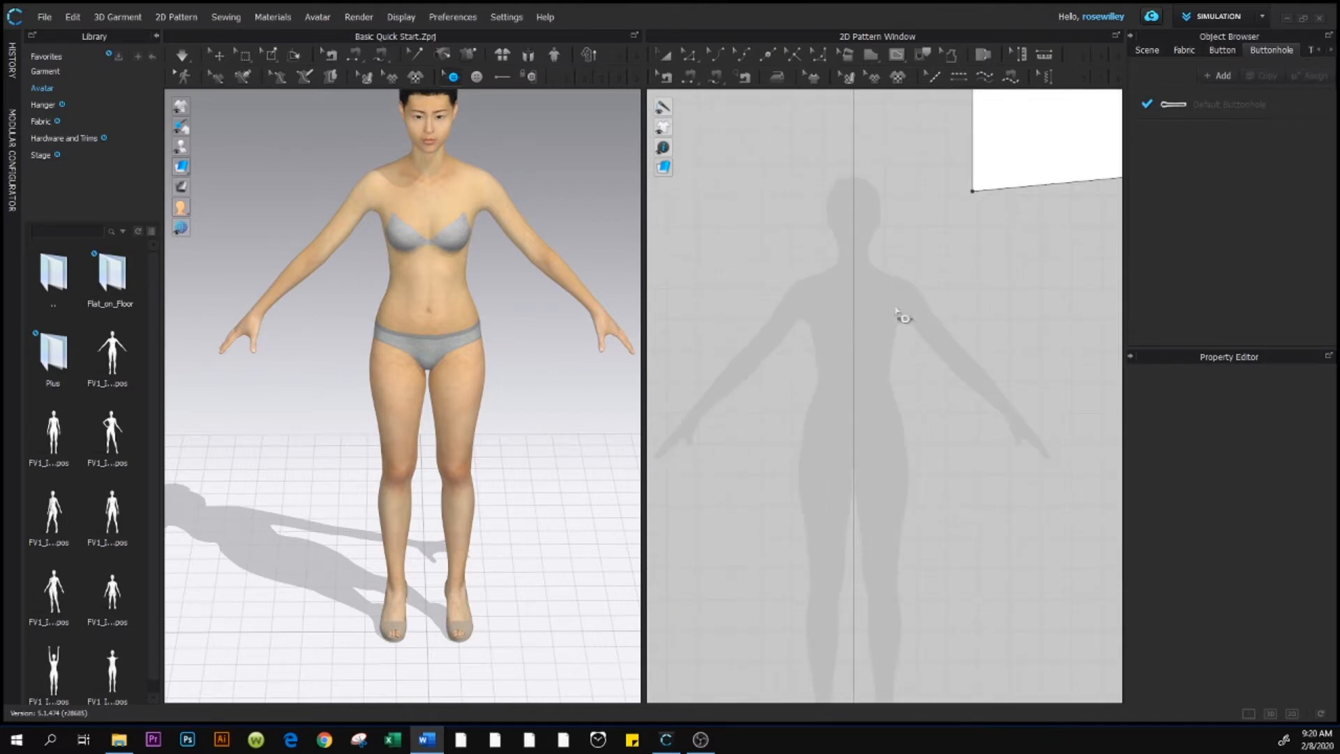
scroll(947, 347, down, 3)
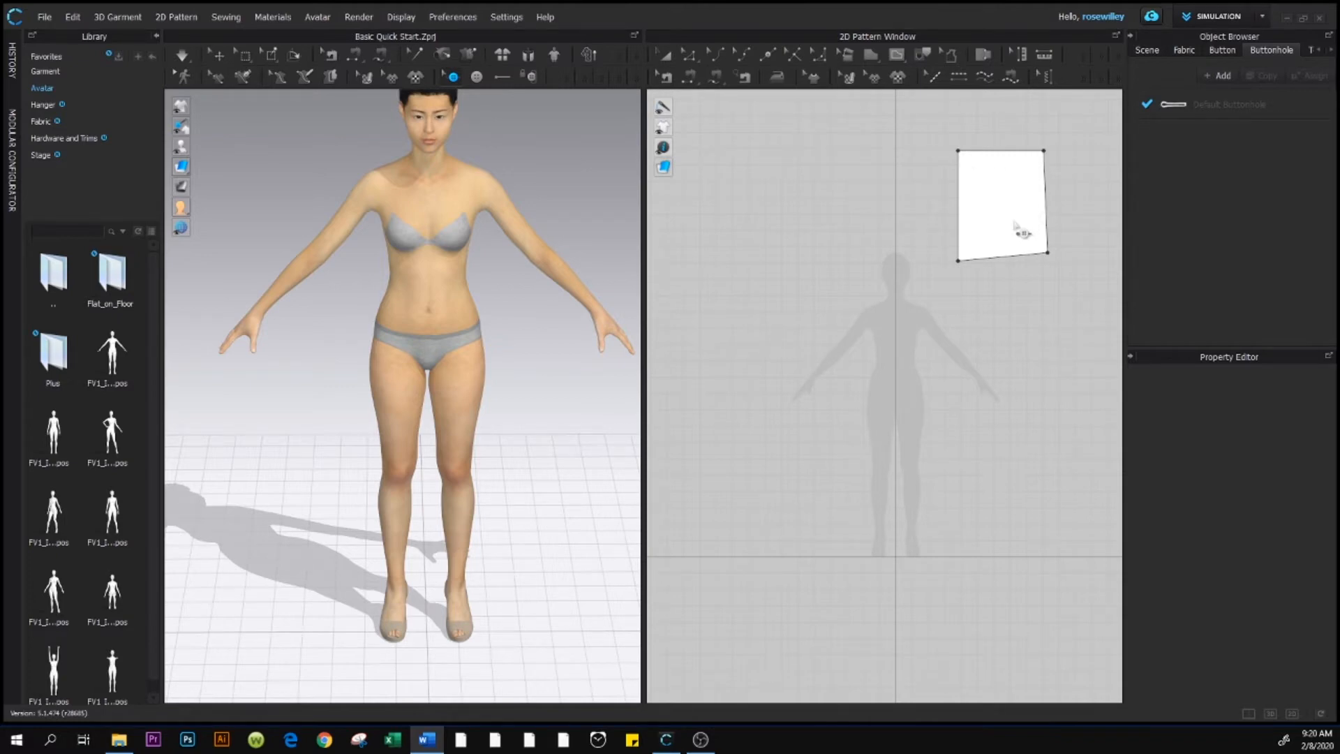
click(665, 56)
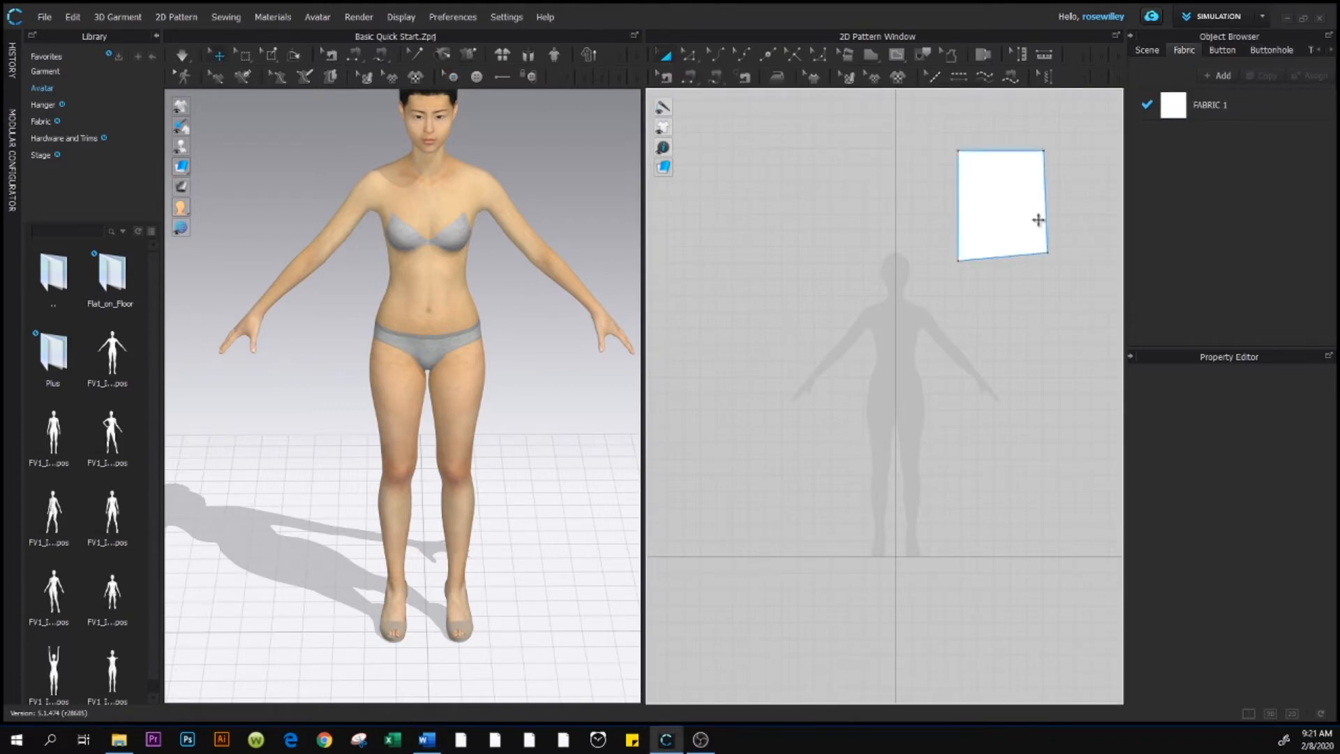
click(998, 203)
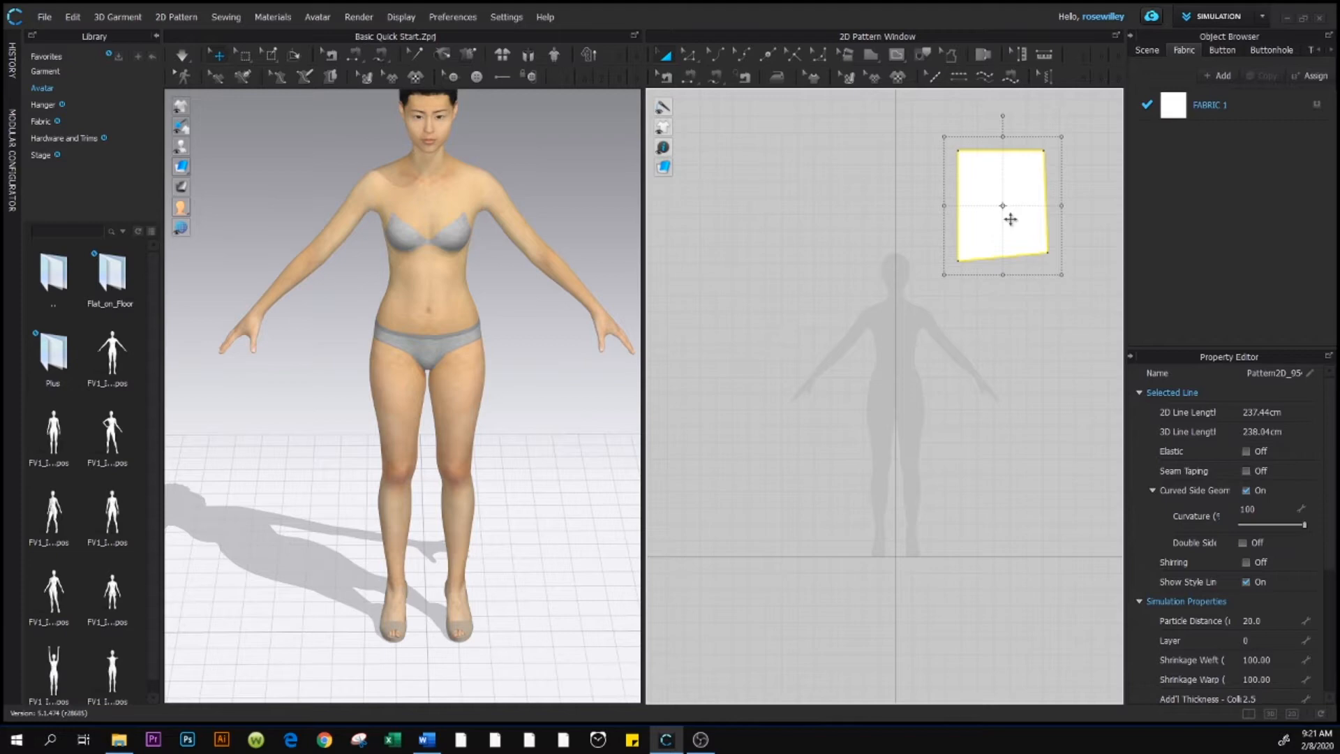
key(Delete)
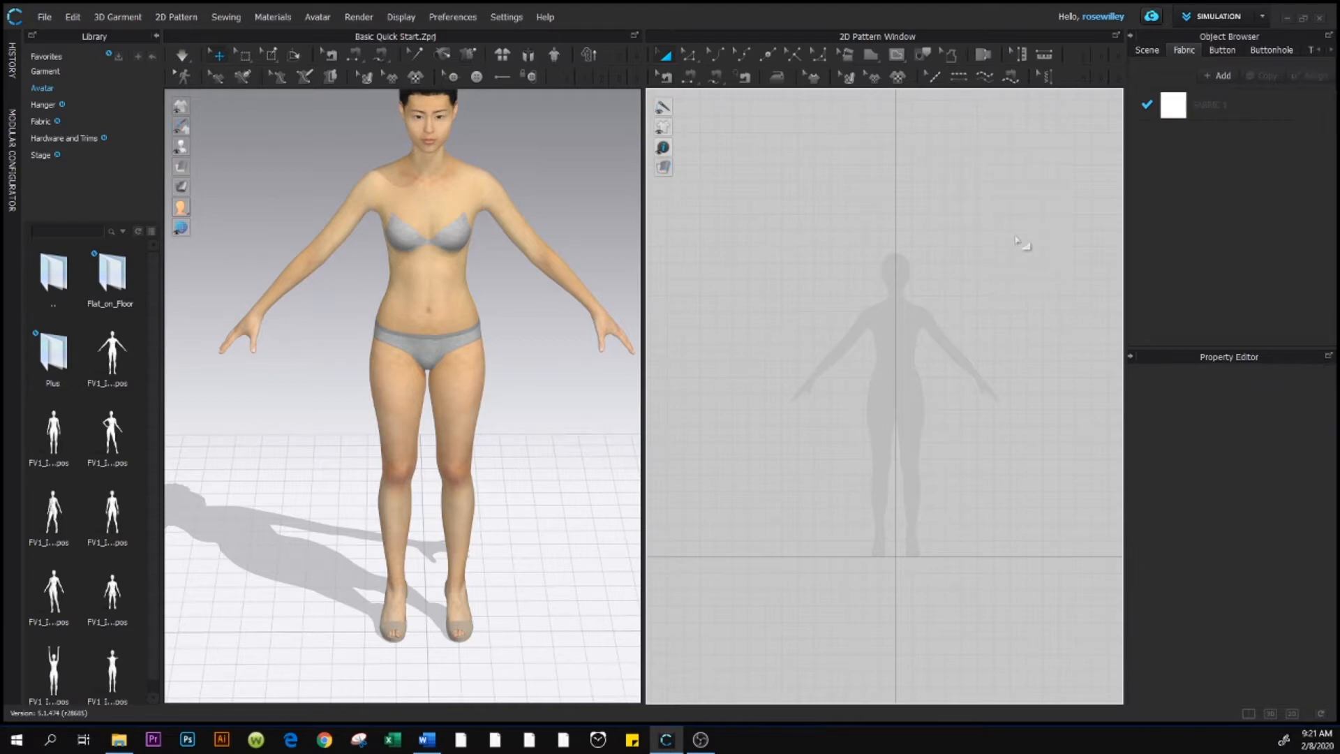
Start a polygon pattern on the avatar's centre line, with a straight edge about 102 cm down from the neck and a hem about 33 cm wide.
scroll(933, 450, up, 3)
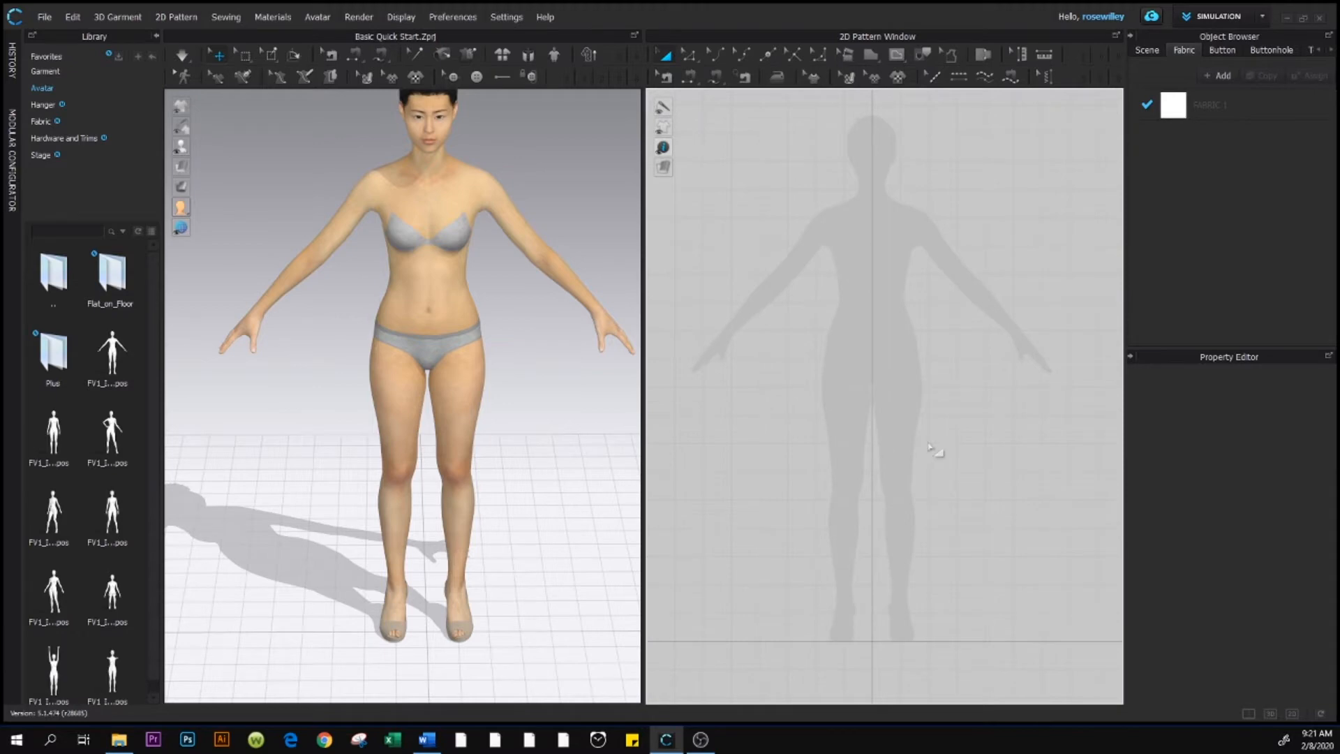
scroll(918, 350, up, 1)
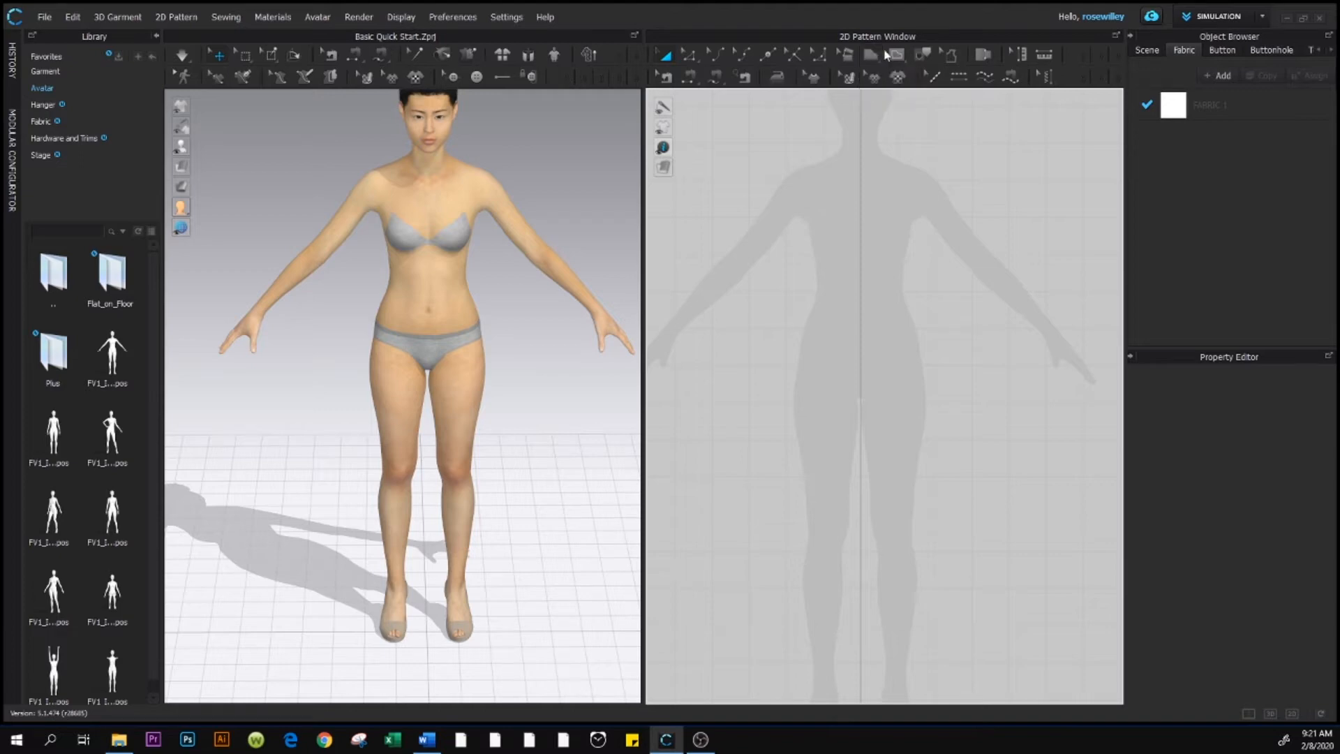
click(176, 16)
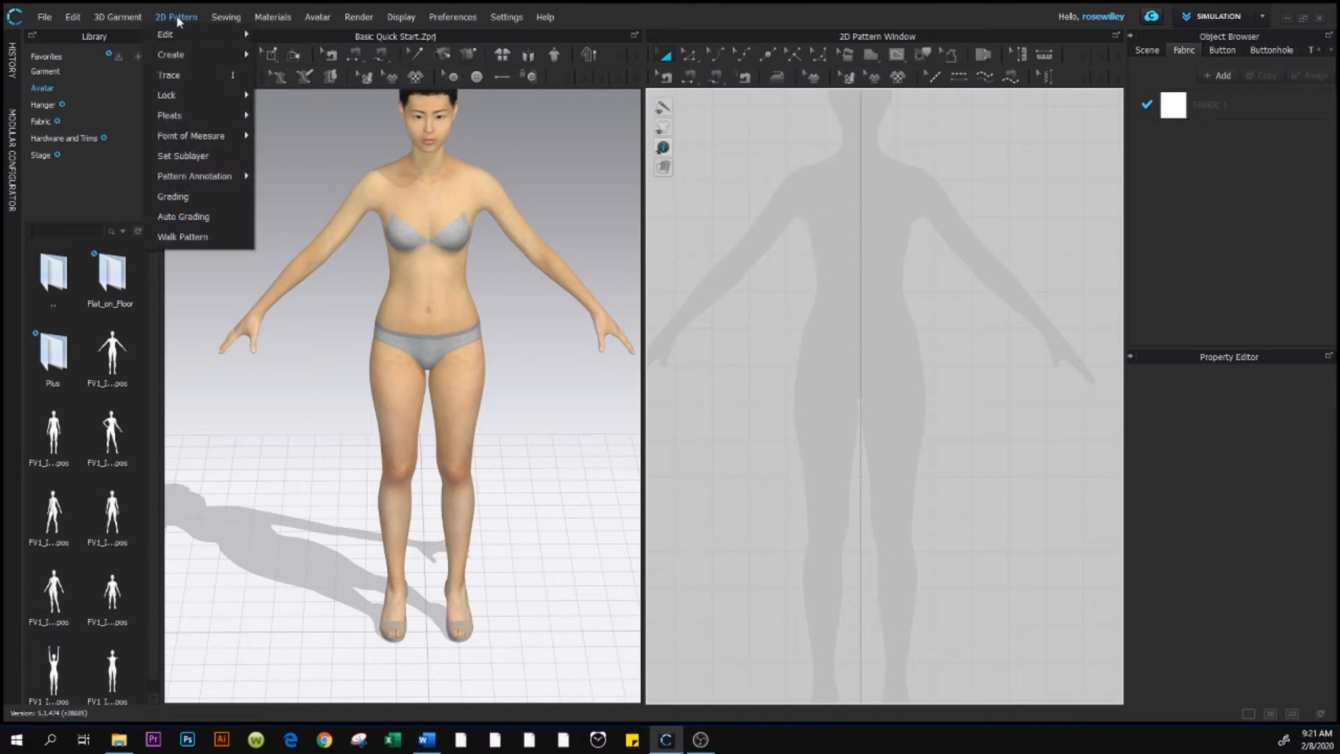
mouse_move(183, 54)
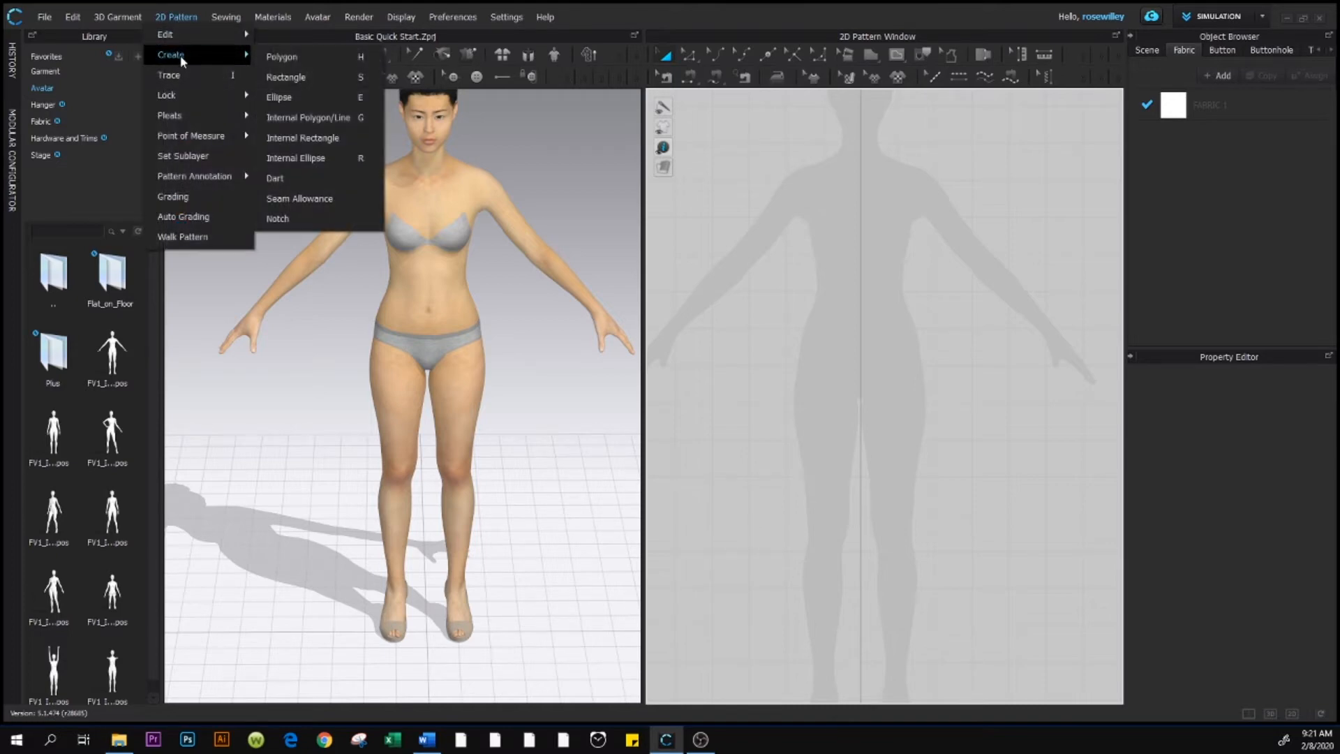
click(283, 57)
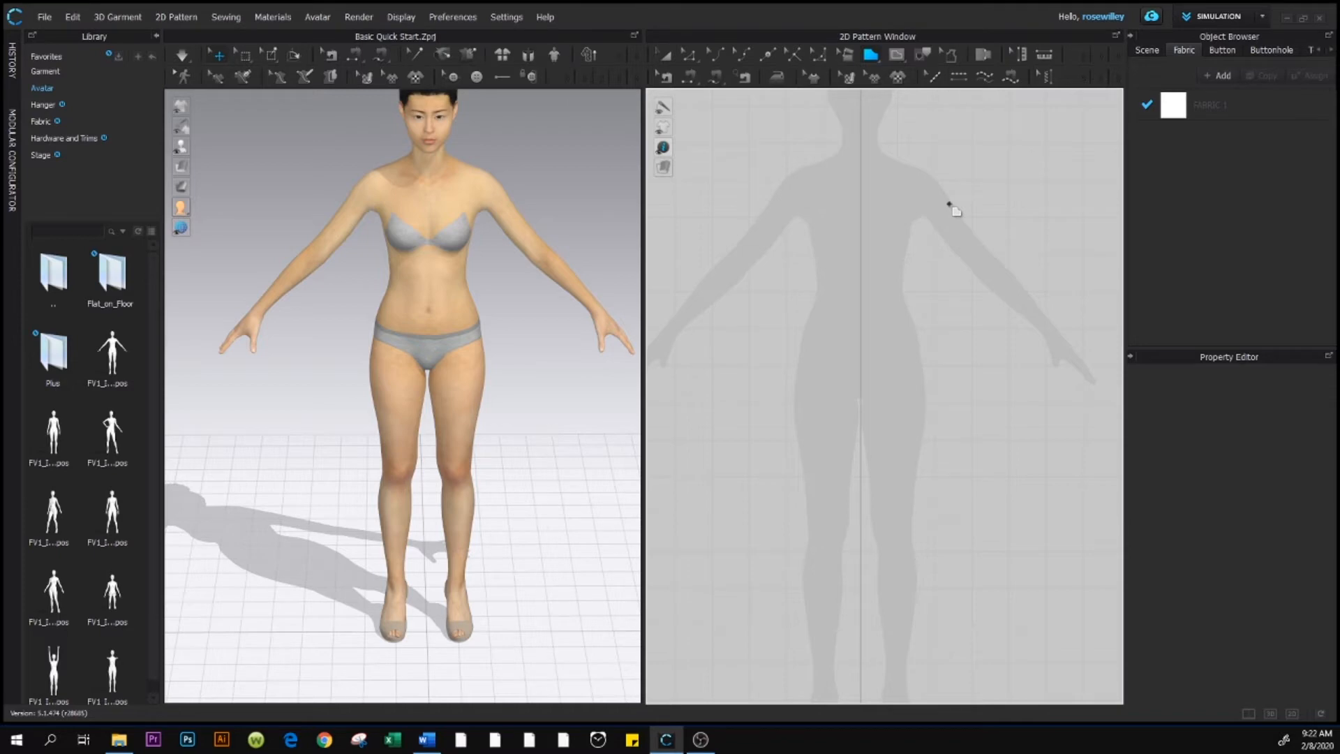
click(860, 154)
click(862, 532)
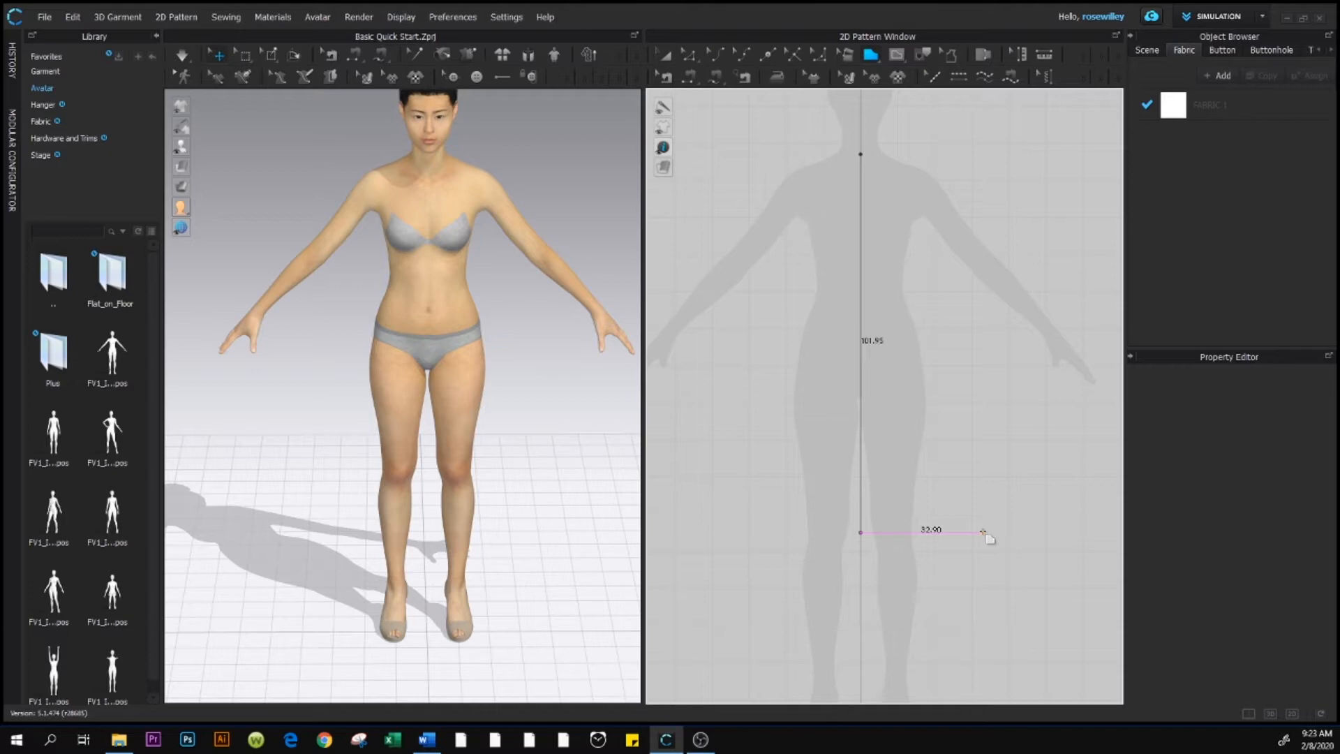
click(983, 532)
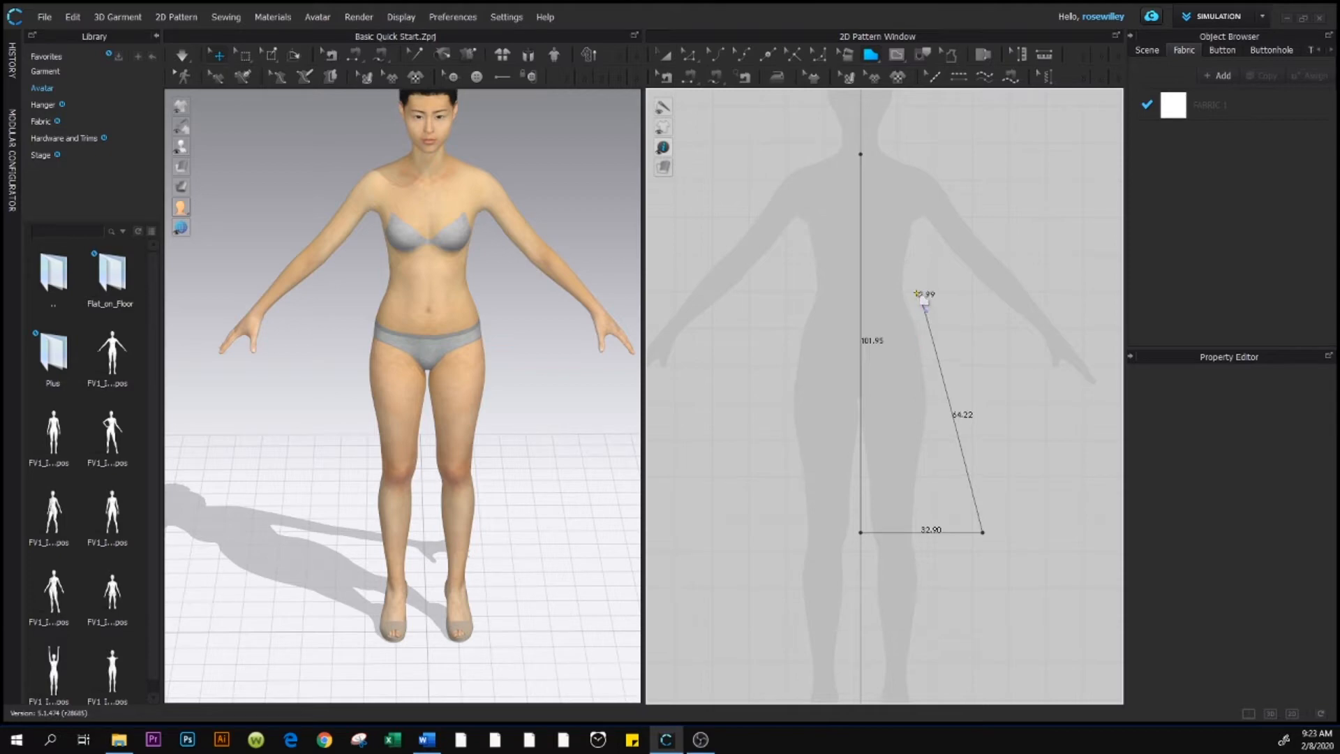
Draw the curved side seam, the underarm, the curved armhole, the shoulder and the neckline, and close the half-dress polygon at its starting point.
click(921, 302)
drag(920, 273, 919, 236)
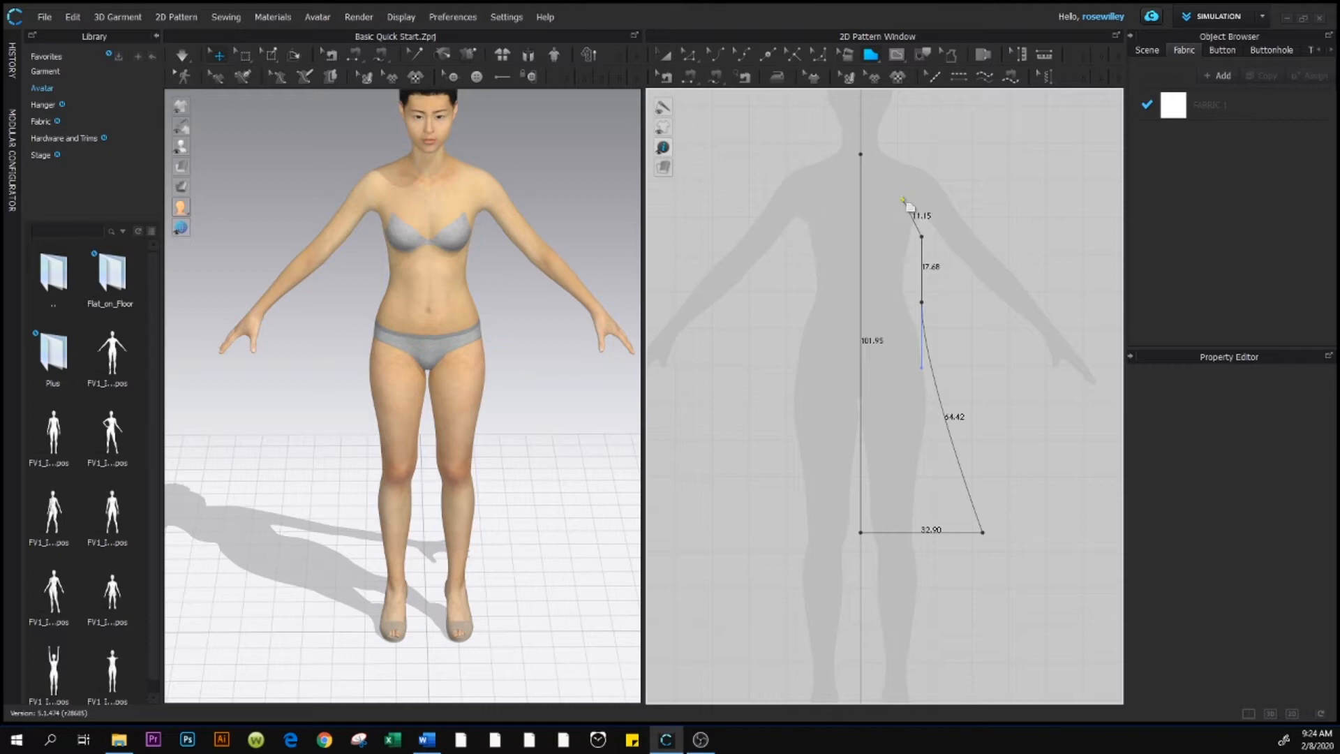
drag(903, 200, 911, 164)
click(913, 154)
click(863, 155)
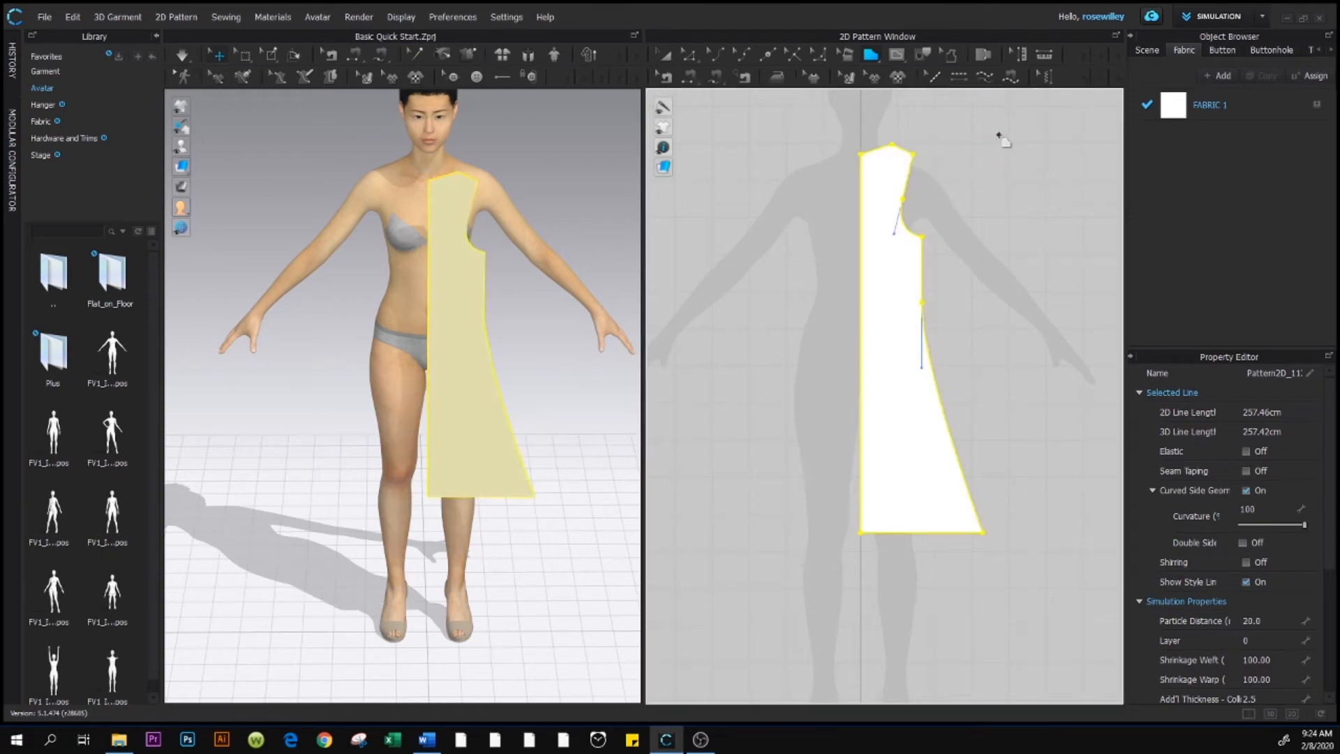
Curve the neckline edge of the half-dress pattern slightly inward with the Edit Curvature tool.
click(716, 56)
click(881, 153)
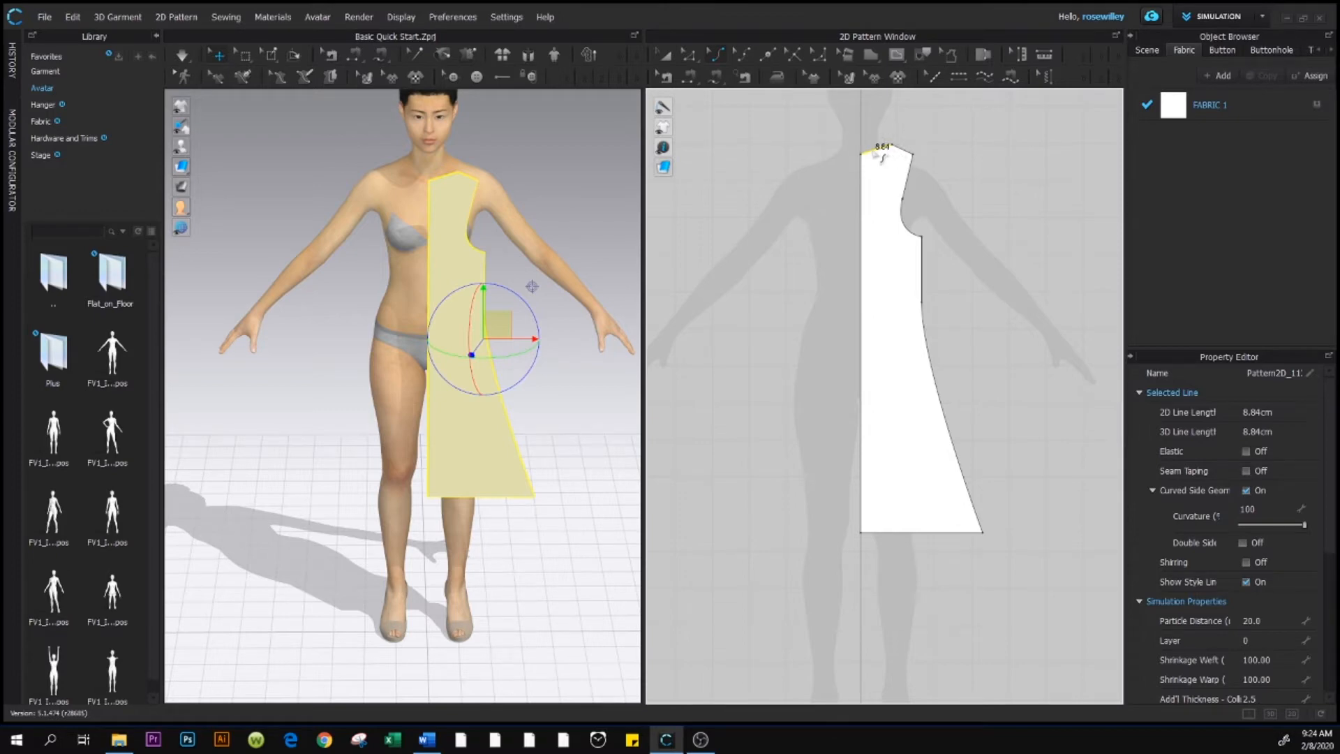
drag(877, 153, 882, 159)
Move the curve point in the middle of the armhole slightly outward with the Edit Pattern tool.
click(689, 58)
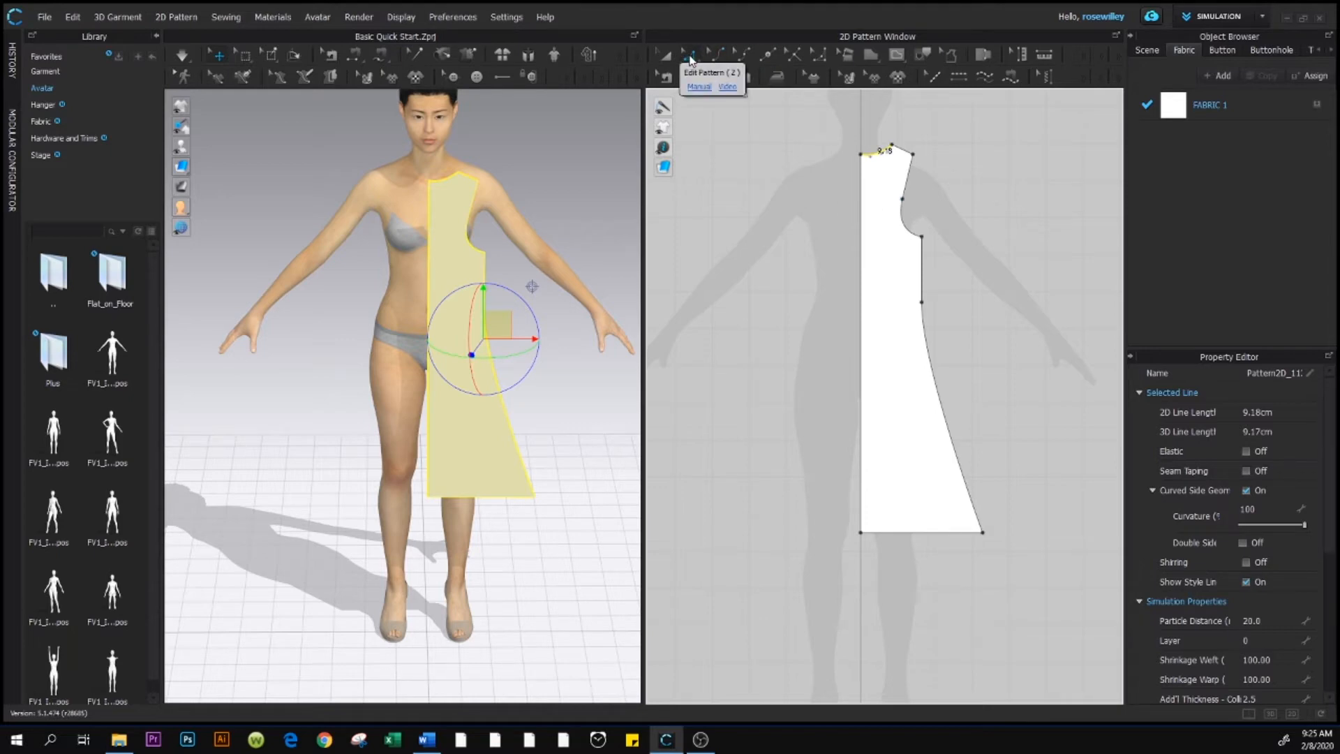
click(914, 212)
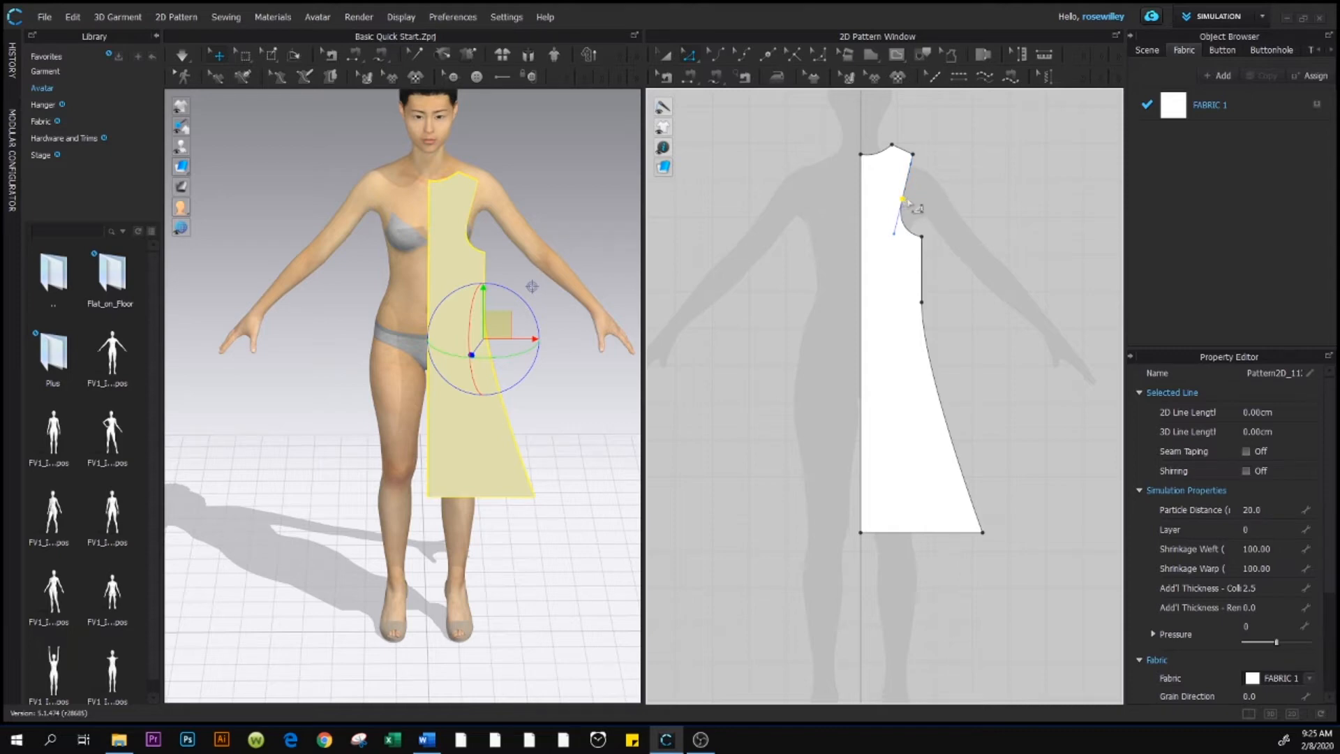
click(915, 211)
click(904, 200)
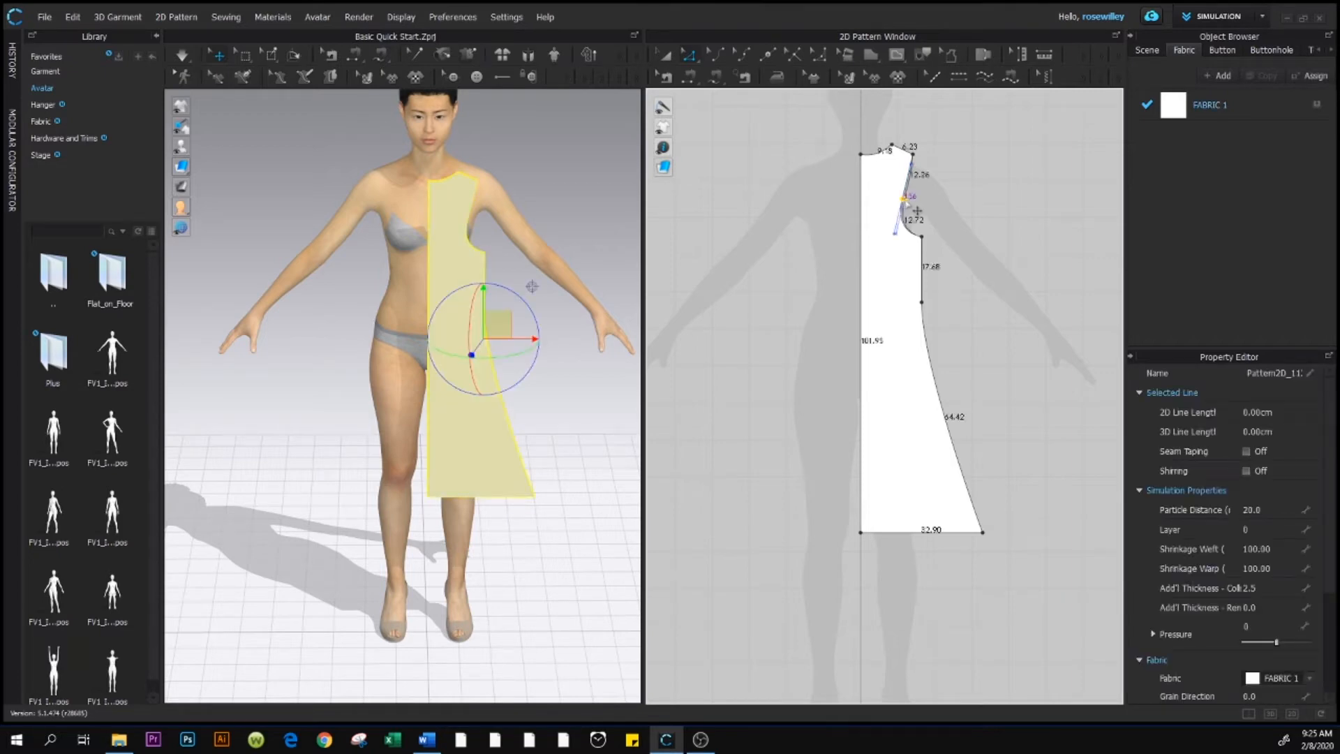
click(915, 213)
click(973, 196)
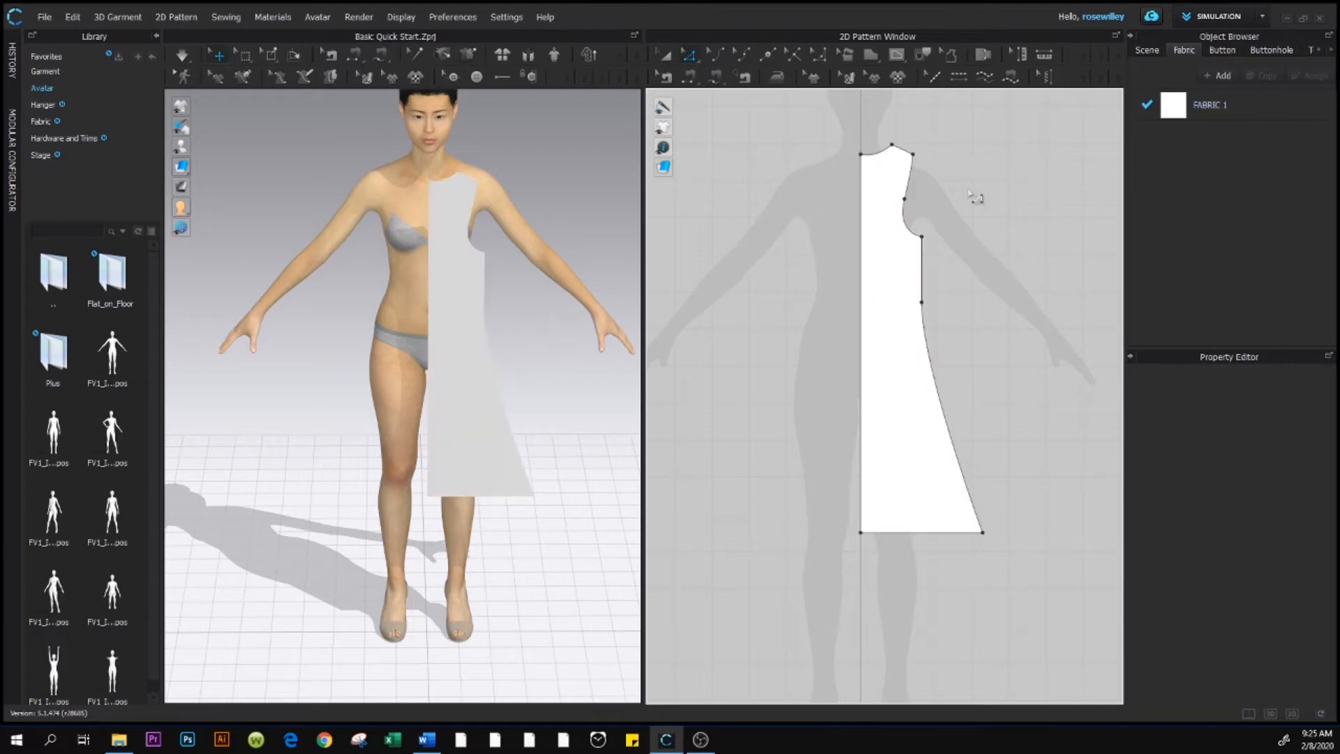
Refine the armhole curve by raising its middle point and the underarm corner slightly.
click(905, 200)
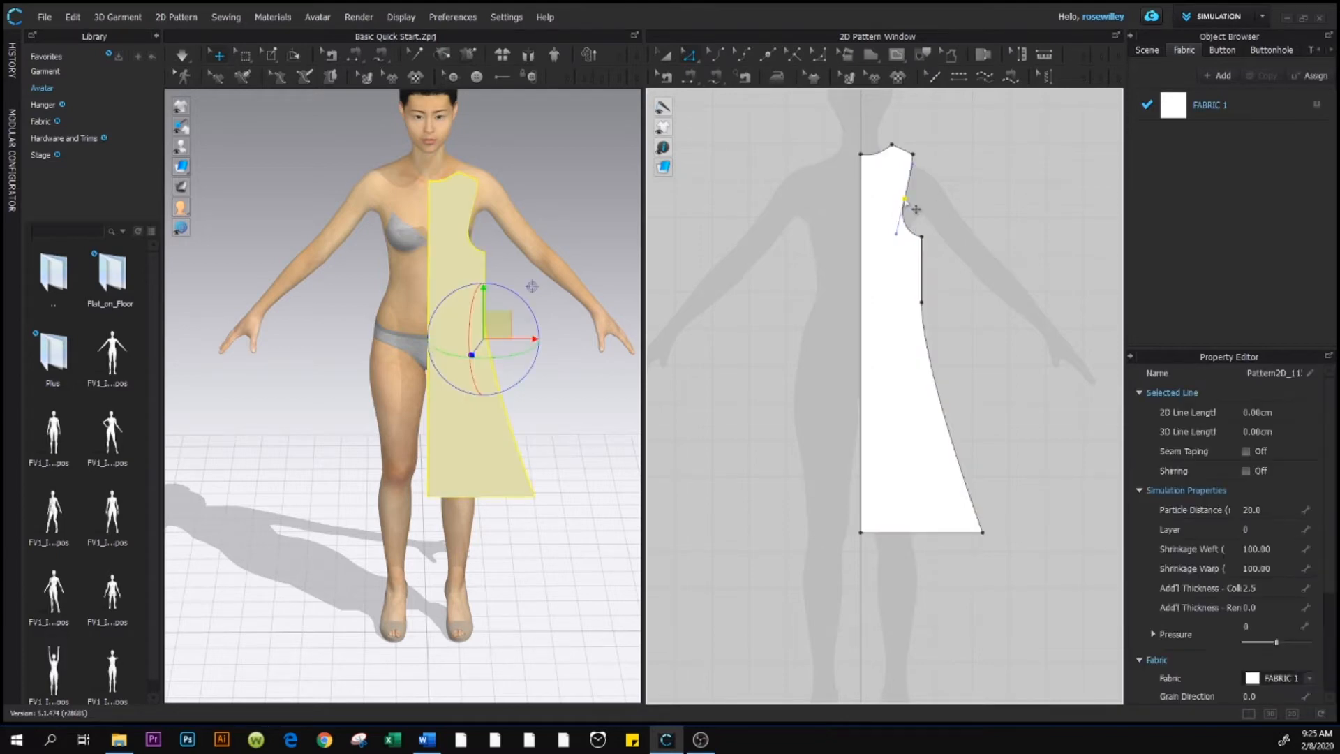
drag(915, 209, 919, 212)
drag(906, 204, 917, 237)
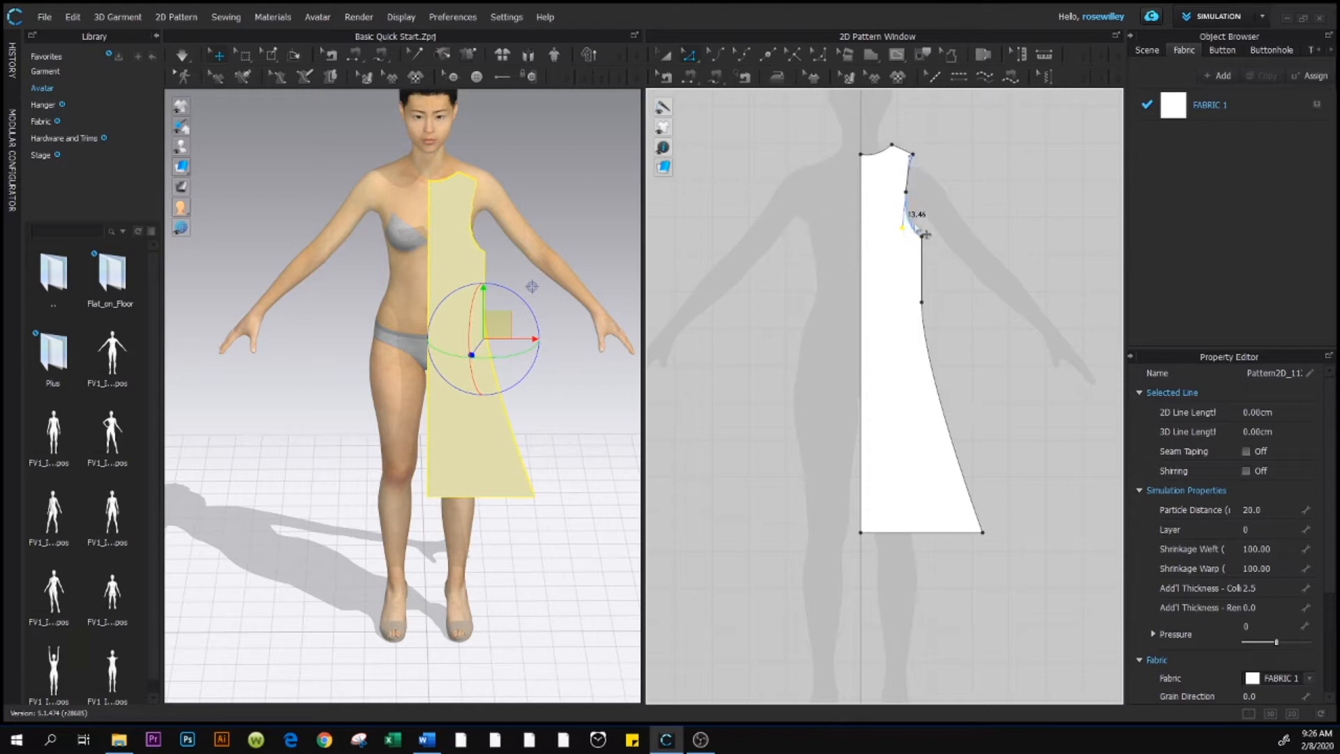
click(974, 195)
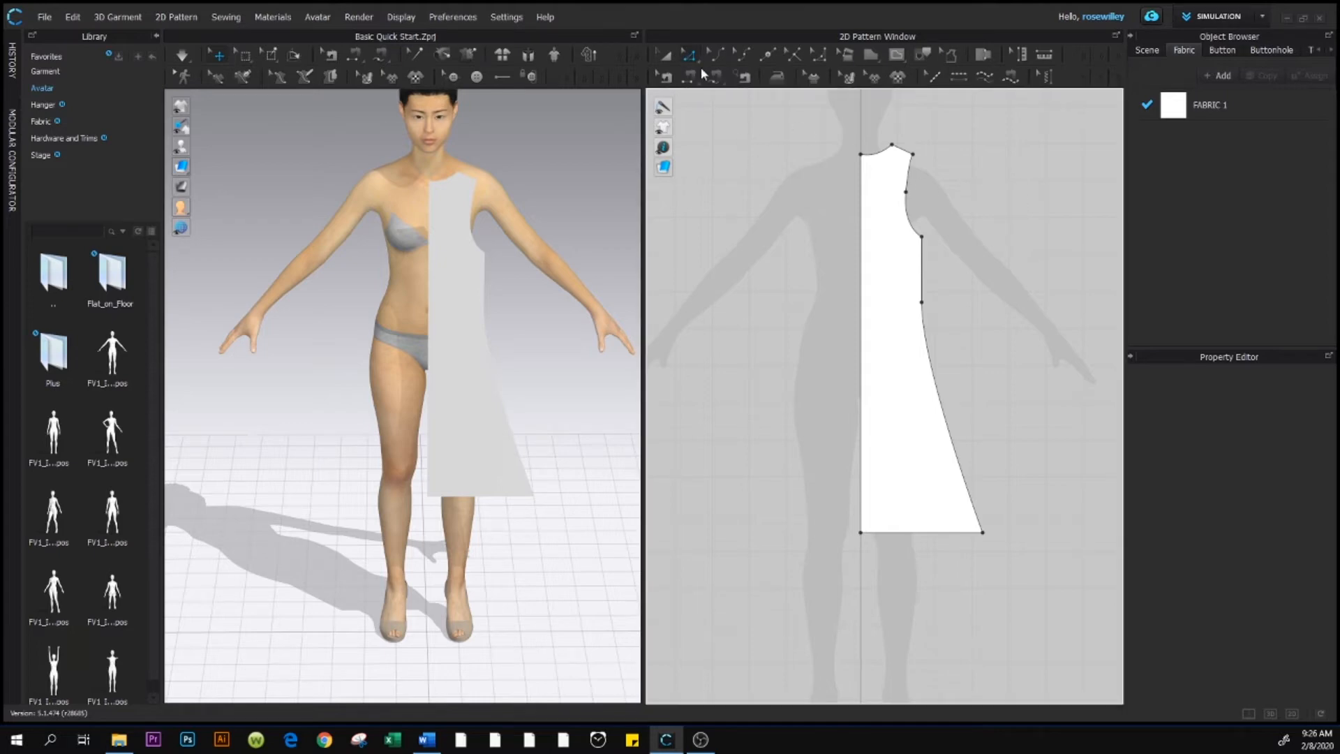
click(924, 238)
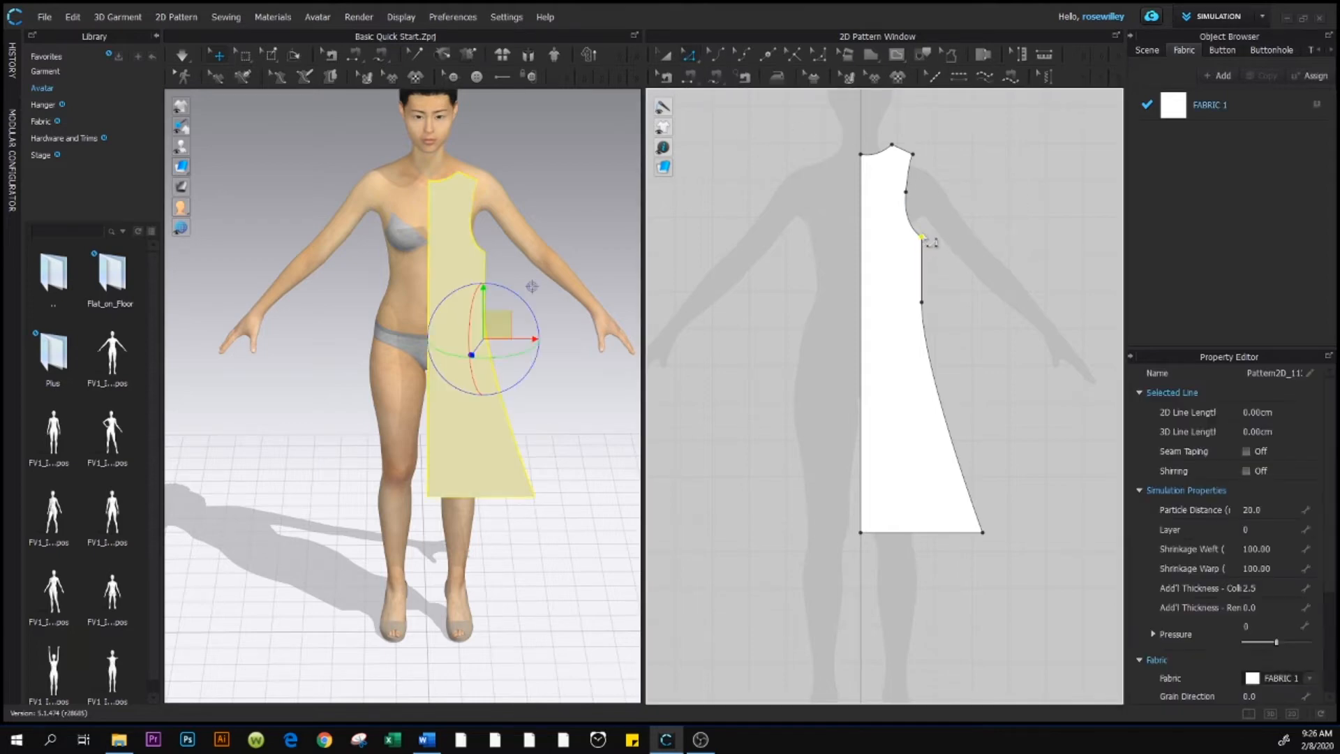
drag(934, 247, 934, 240)
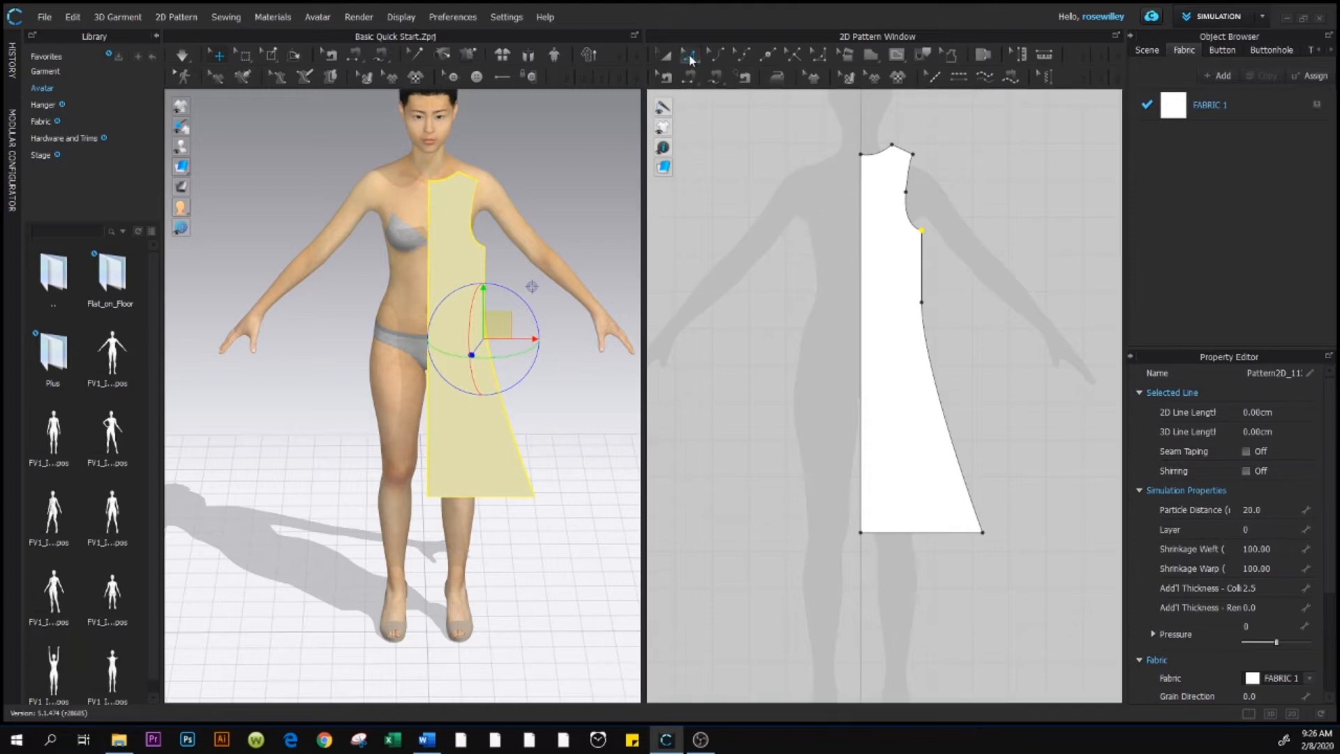
Smooth the side seam through the waist by adjusting the waist point's curve handle, and shift the point slightly outward.
click(921, 303)
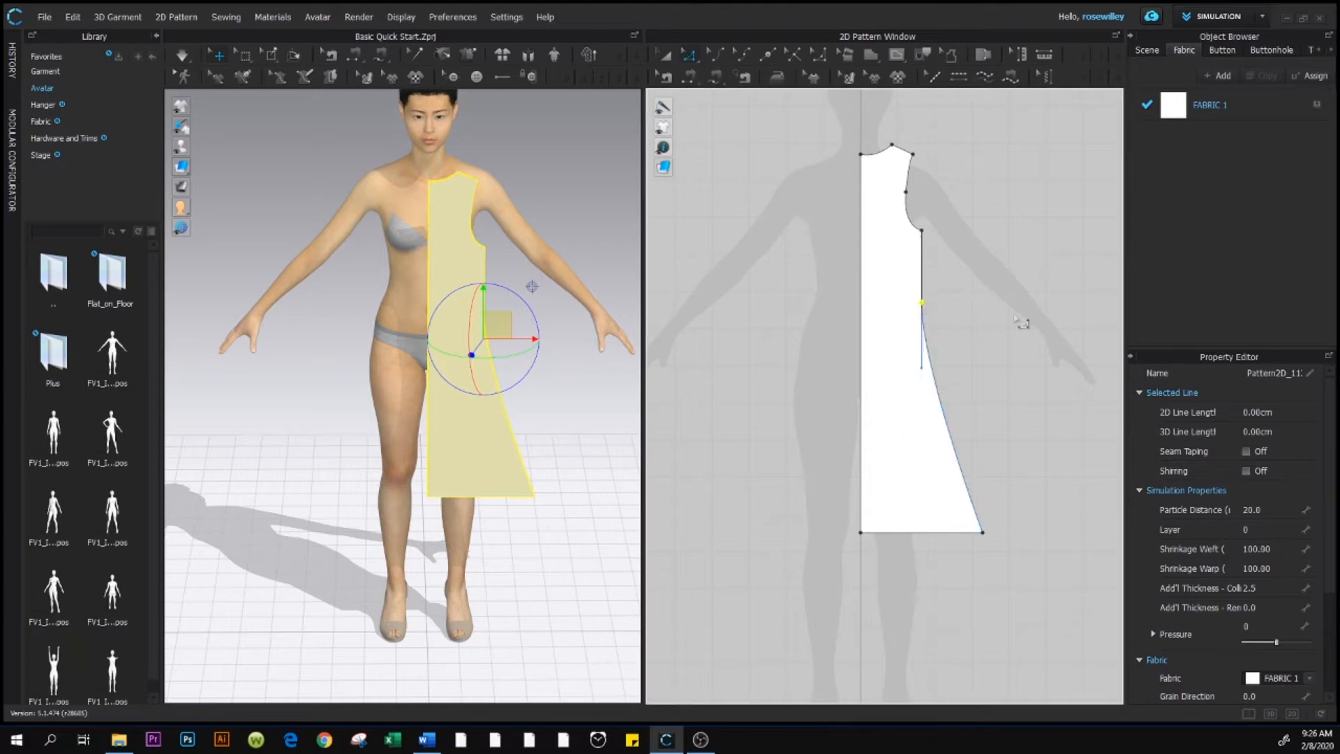
drag(921, 369, 937, 380)
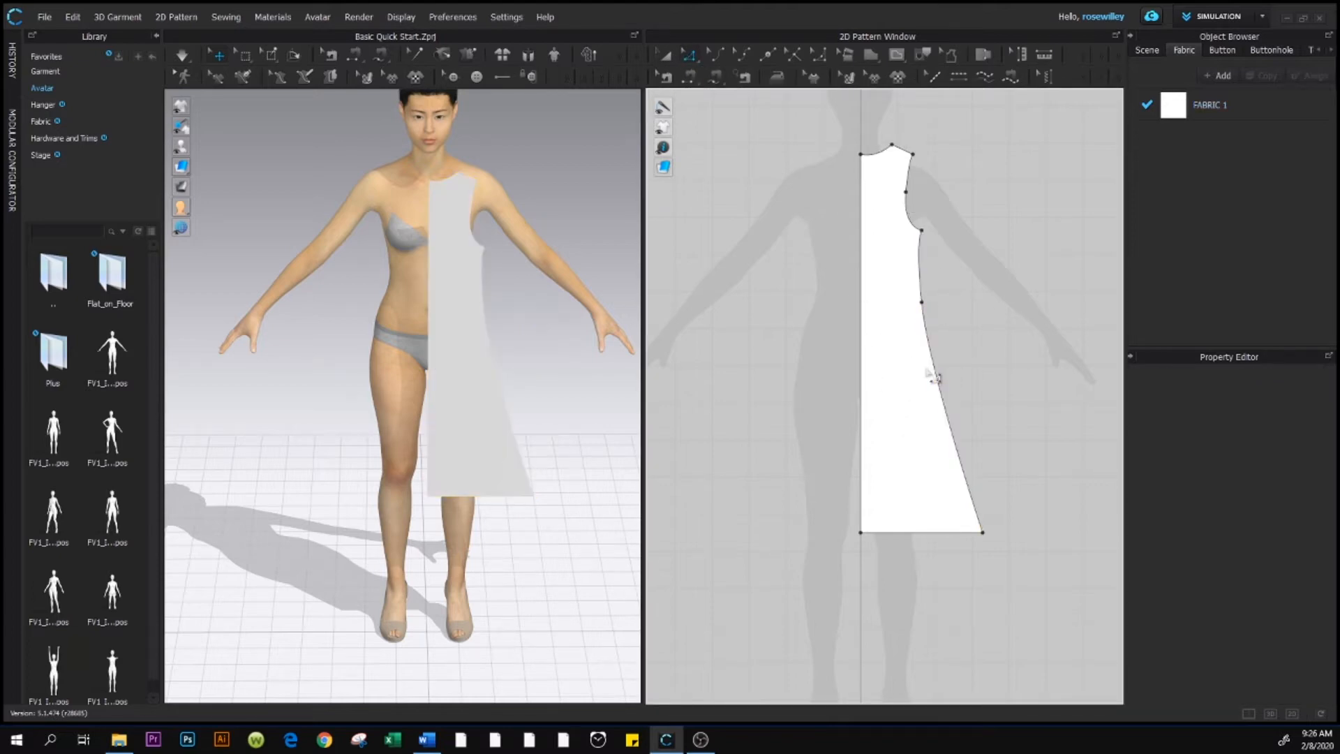
click(923, 305)
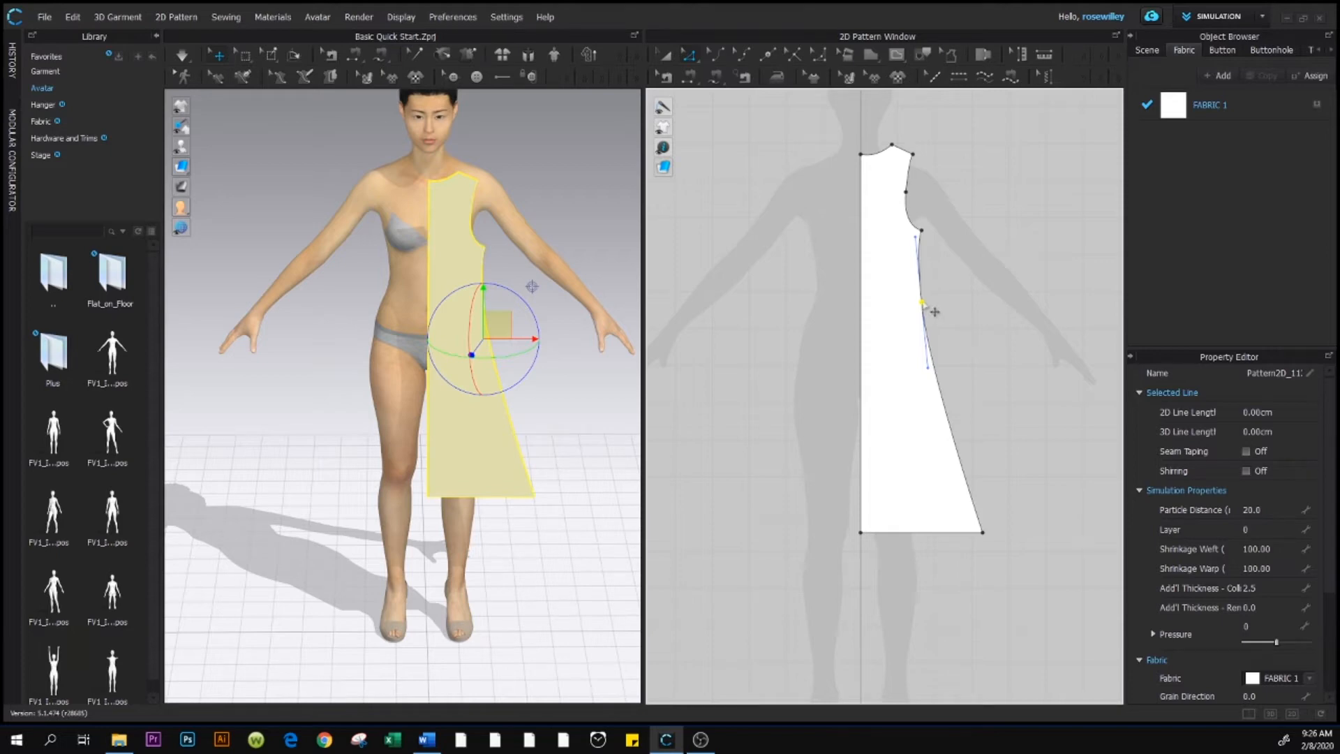
drag(935, 312, 938, 313)
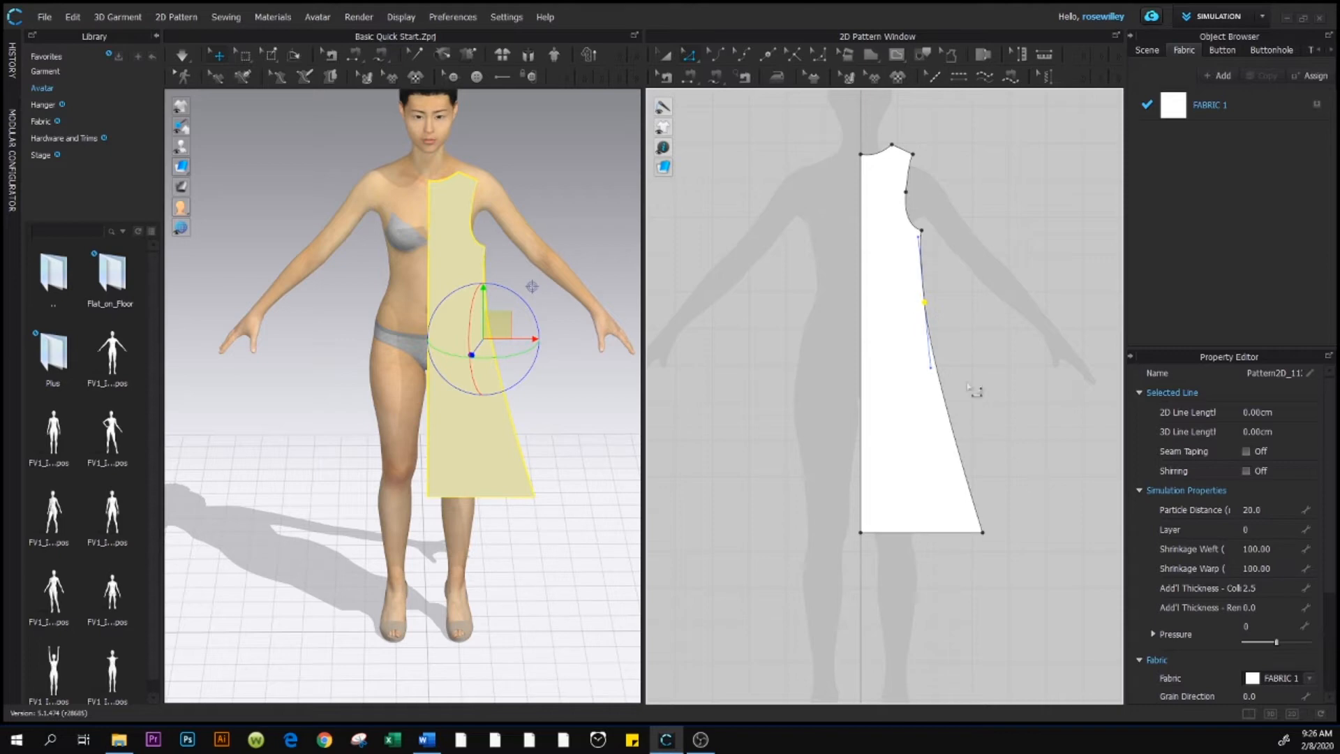
Raise the hem's side corner and move it slightly inward so that the hem slopes up toward the side seam.
click(688, 57)
click(985, 534)
drag(985, 535, 980, 523)
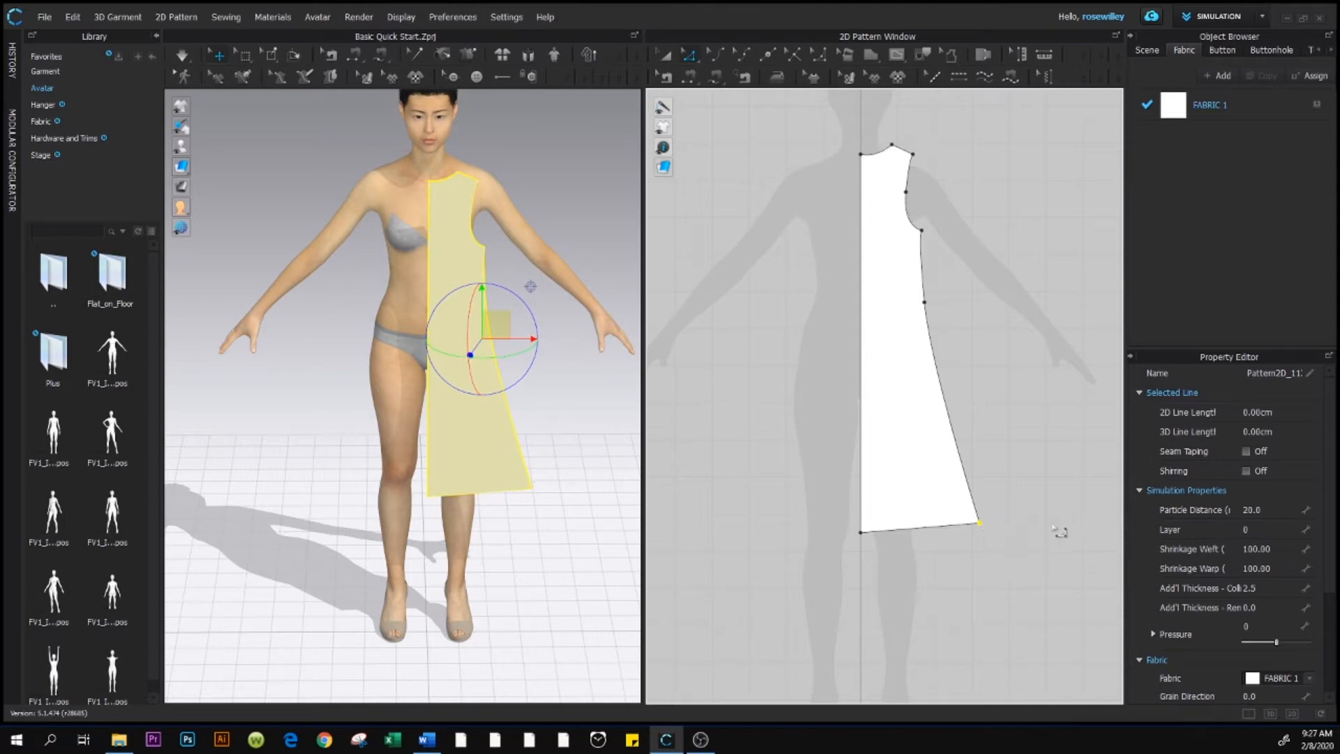
click(666, 54)
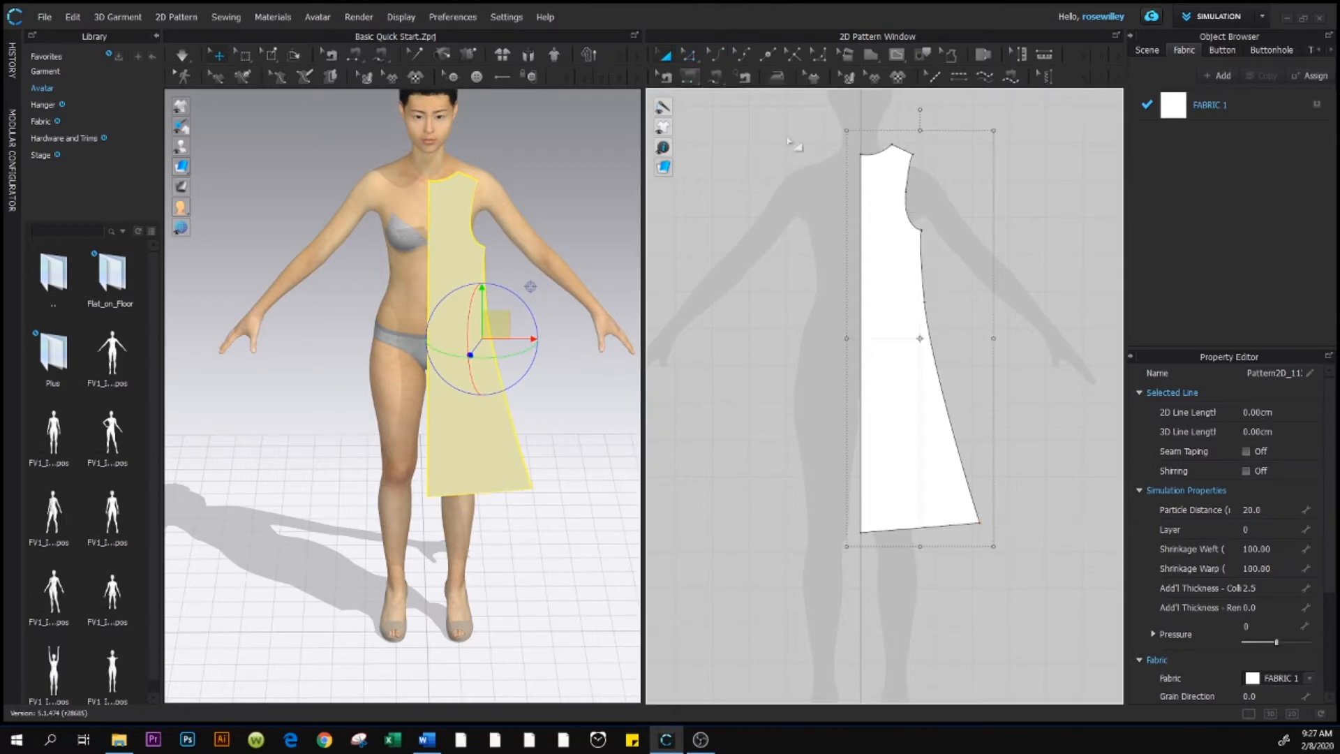
click(1072, 292)
scroll(961, 462, down, 3)
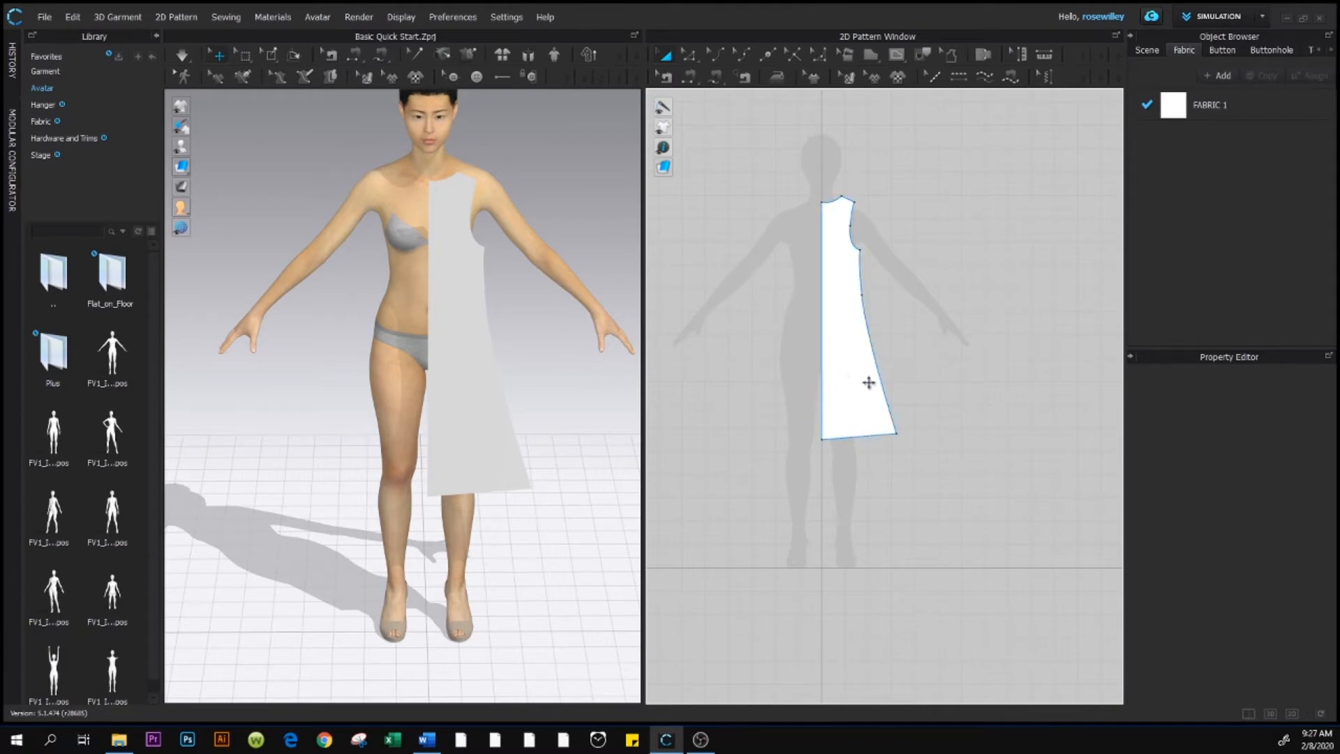
Unfold the half-dress front along its straight center front line into a full front pattern.
key(z)
click(691, 55)
click(859, 249)
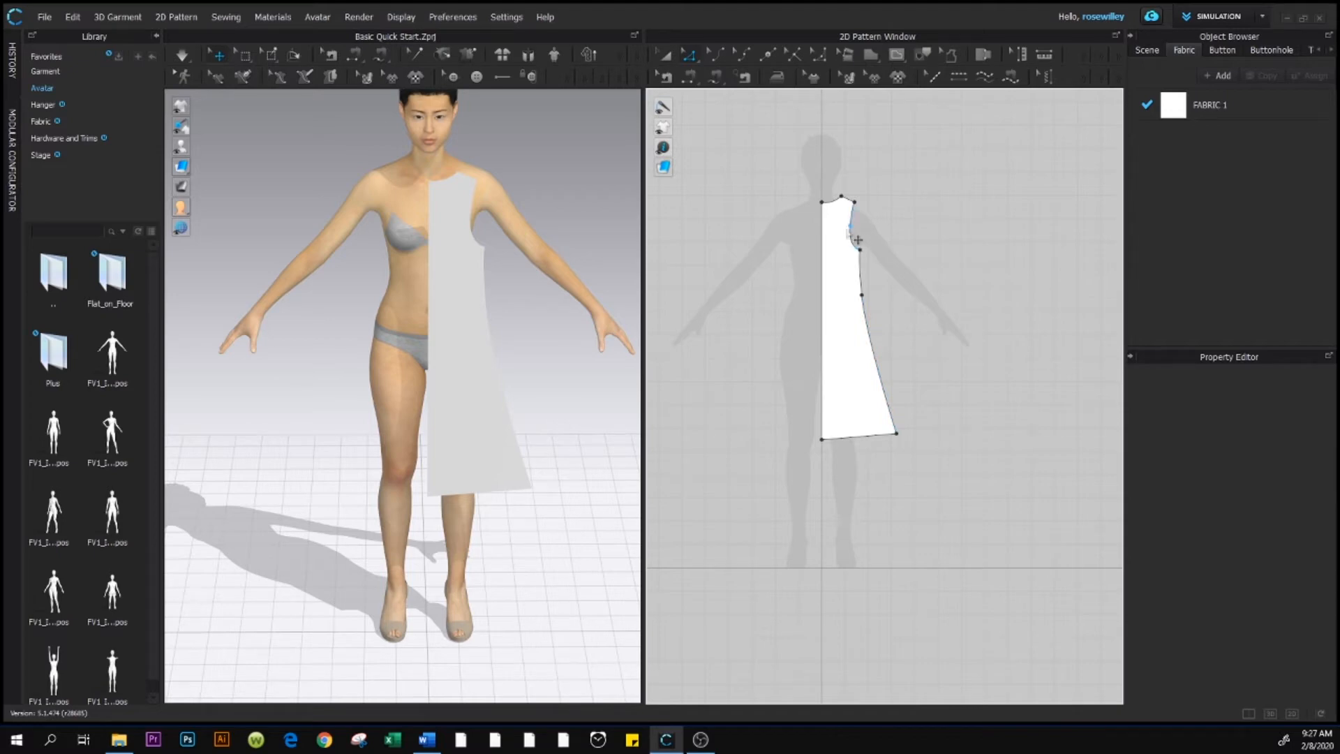
click(824, 337)
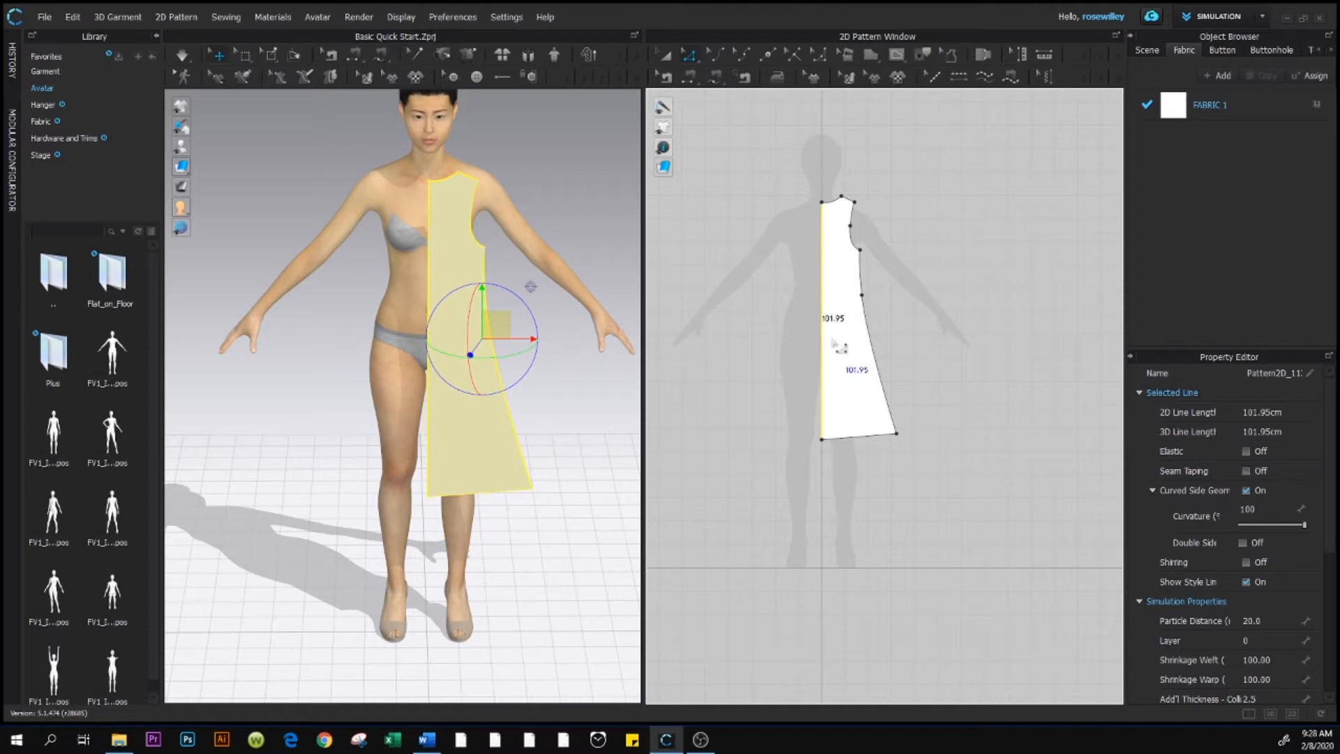
right_click(825, 301)
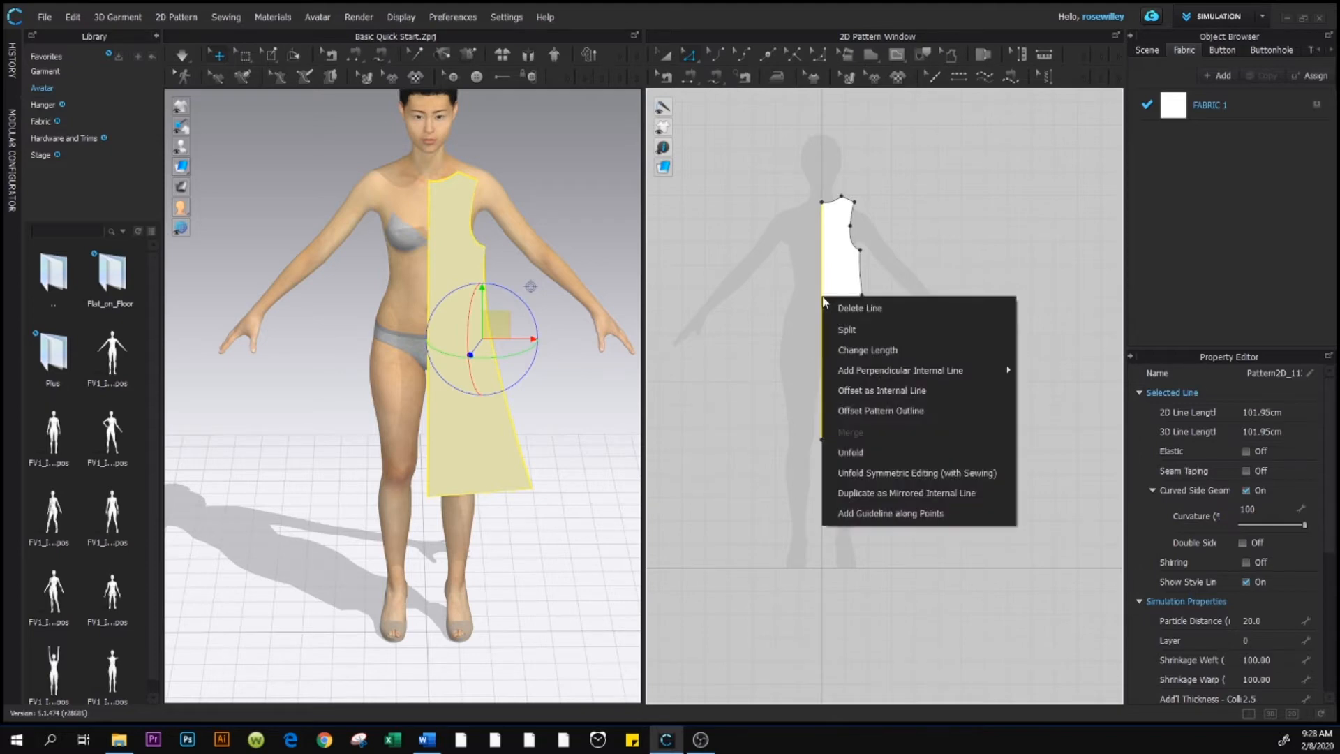
click(884, 454)
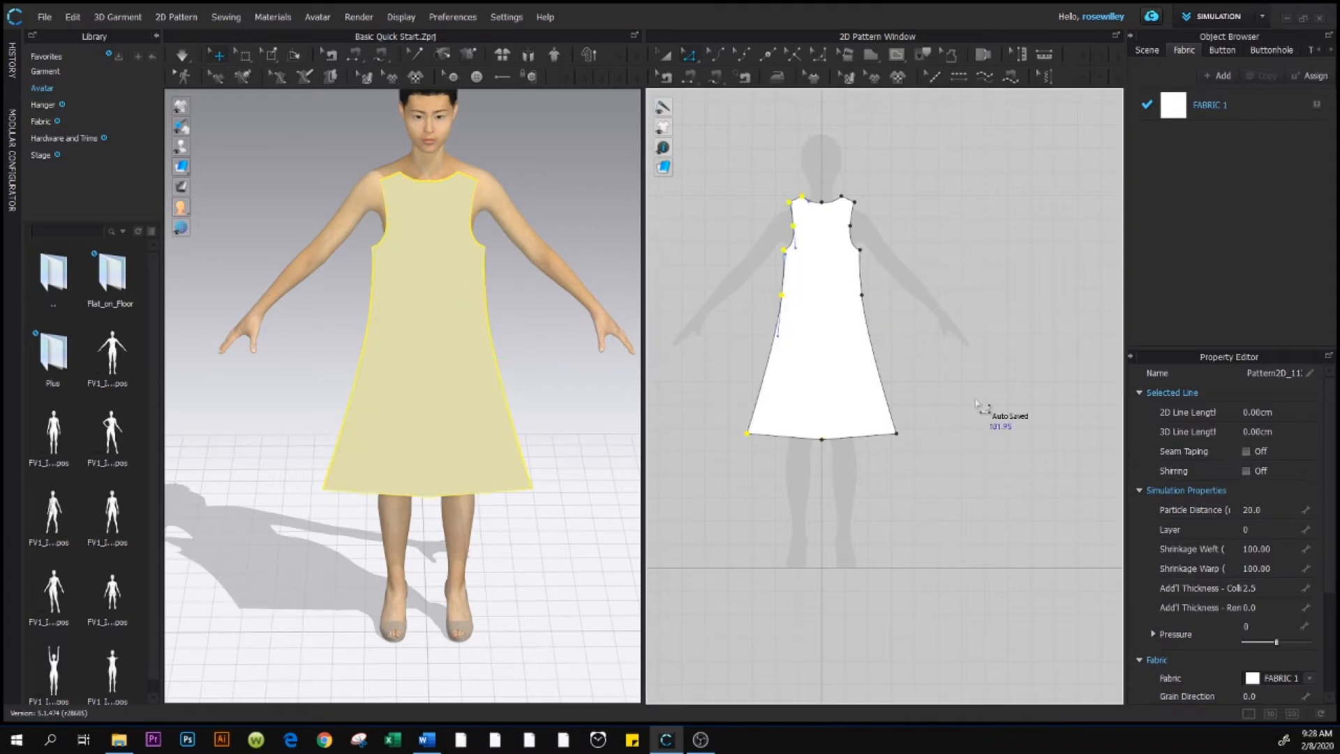
key(a)
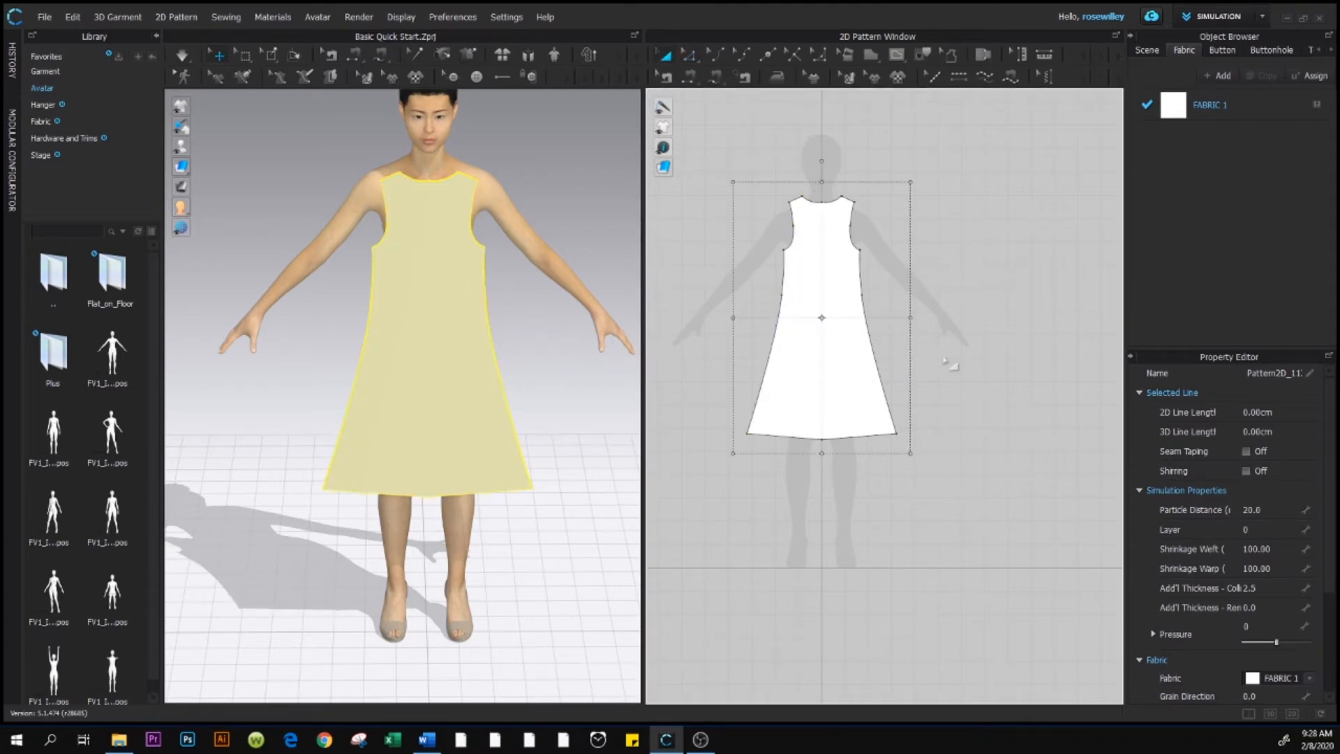
click(972, 361)
Convert the center front neckline point to a curve point with the Edit Pattern tool to round the neckline.
scroll(839, 213, up, 5)
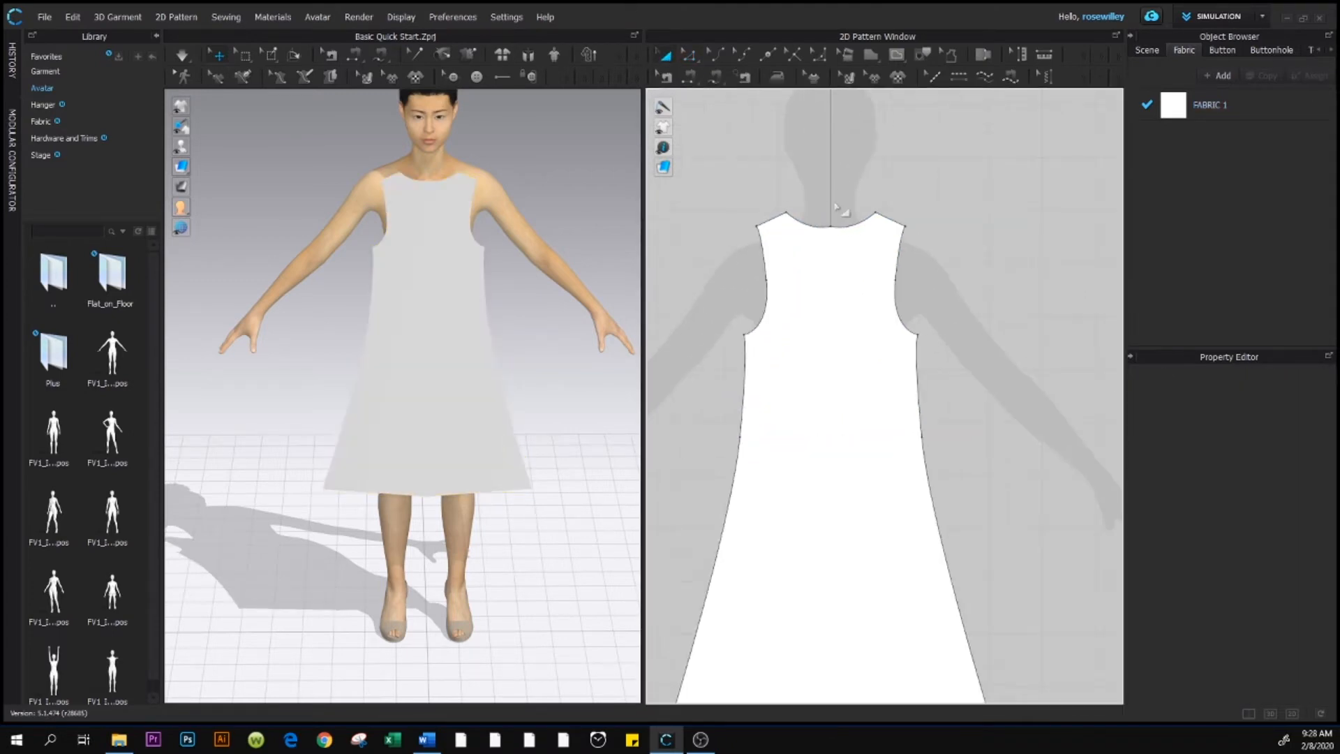
scroll(841, 332, up, 3)
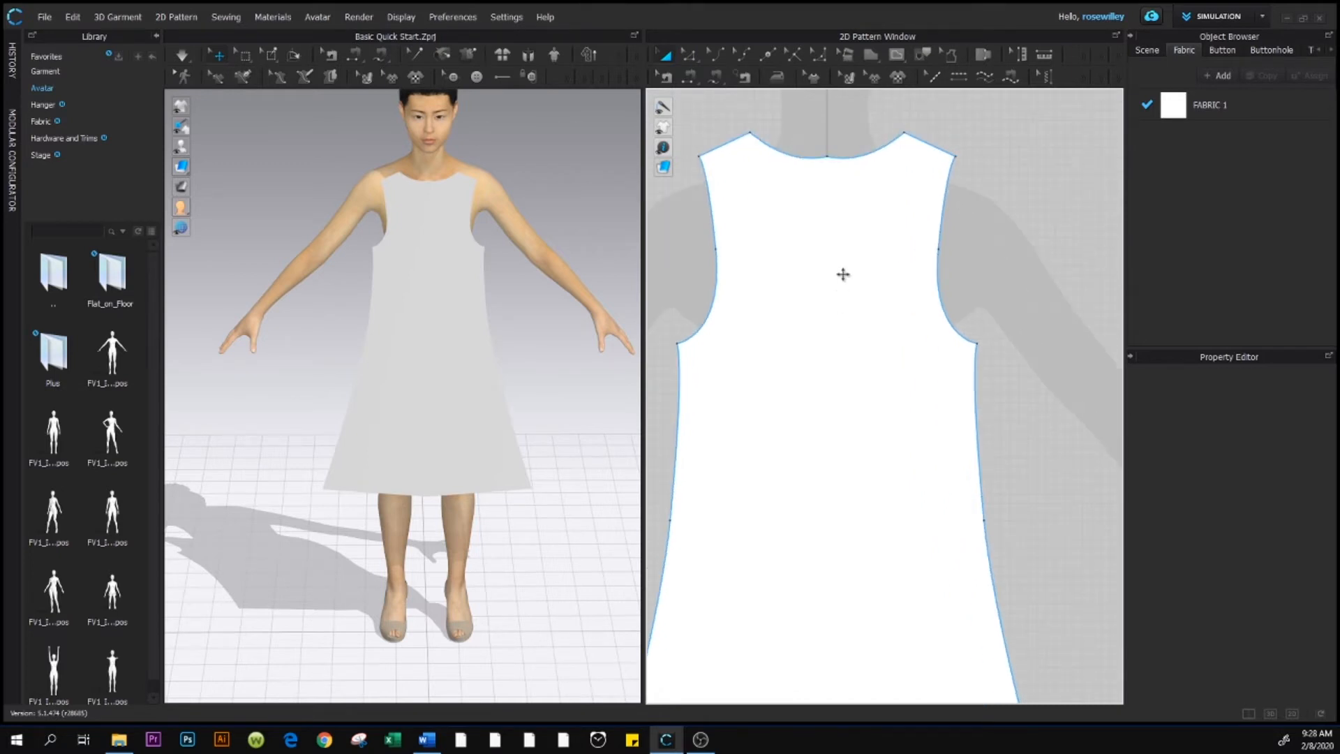
scroll(842, 272, down, 6)
scroll(869, 403, up, 3)
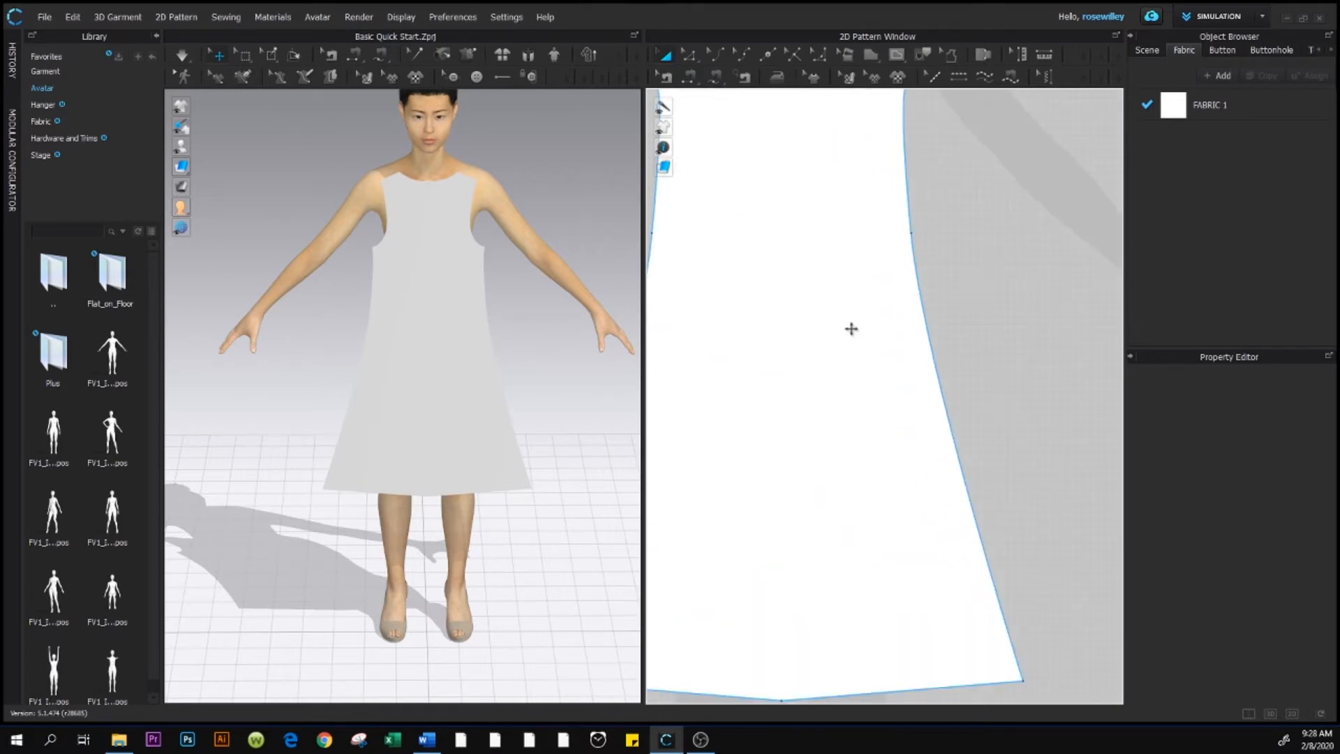
scroll(826, 240, down, 4)
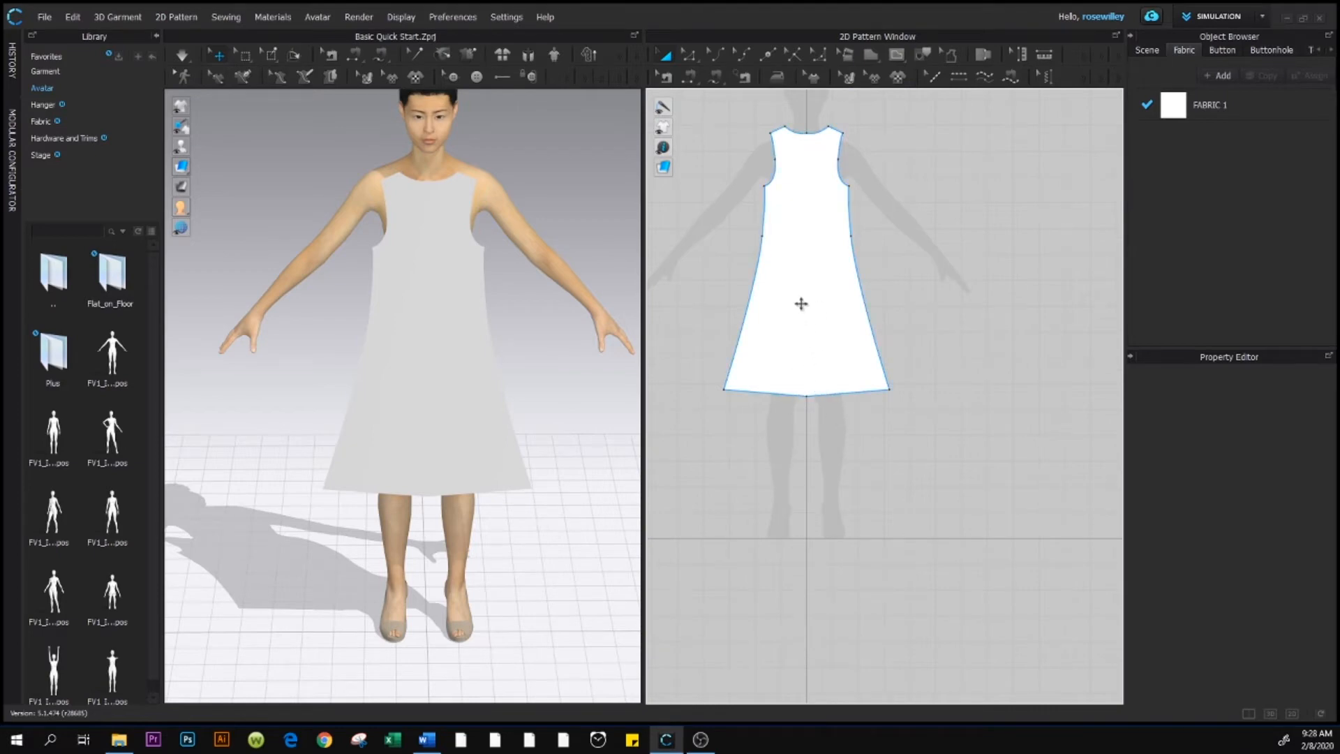
click(807, 131)
scroll(809, 134, up, 8)
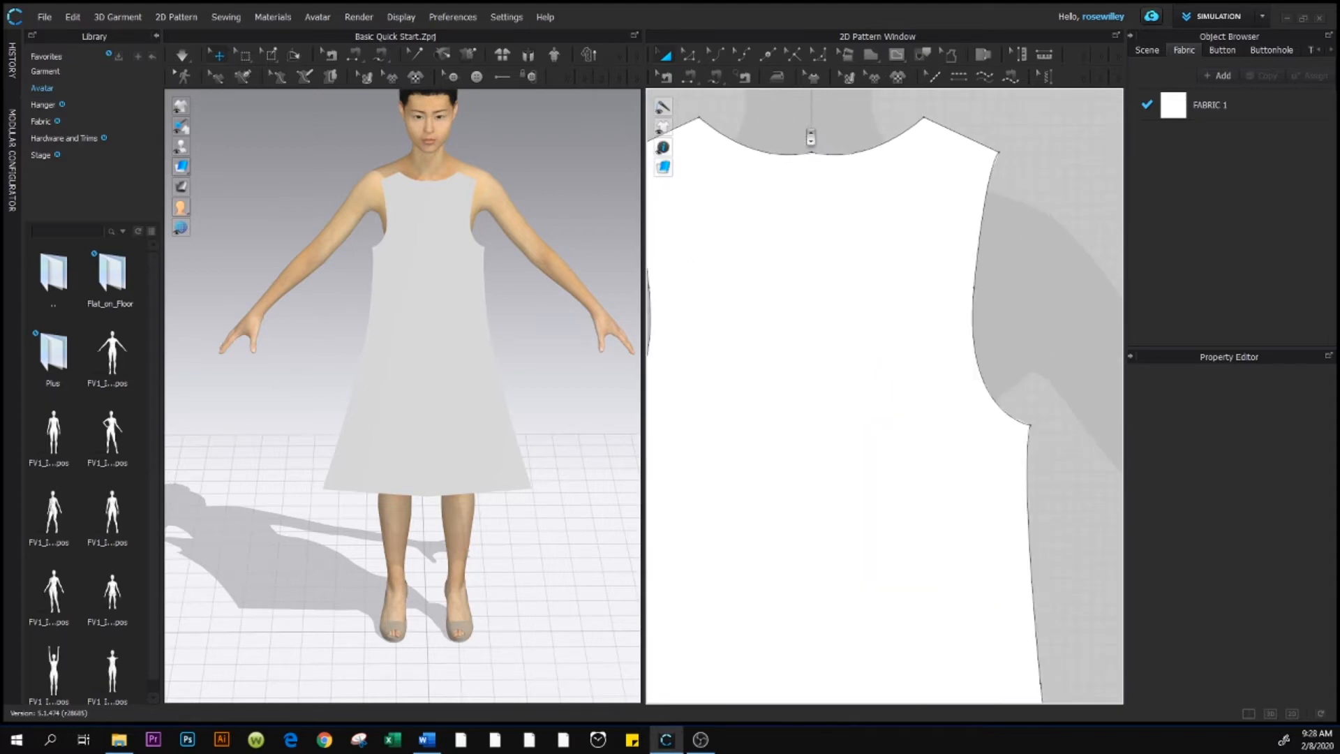
click(811, 153)
click(803, 108)
click(690, 57)
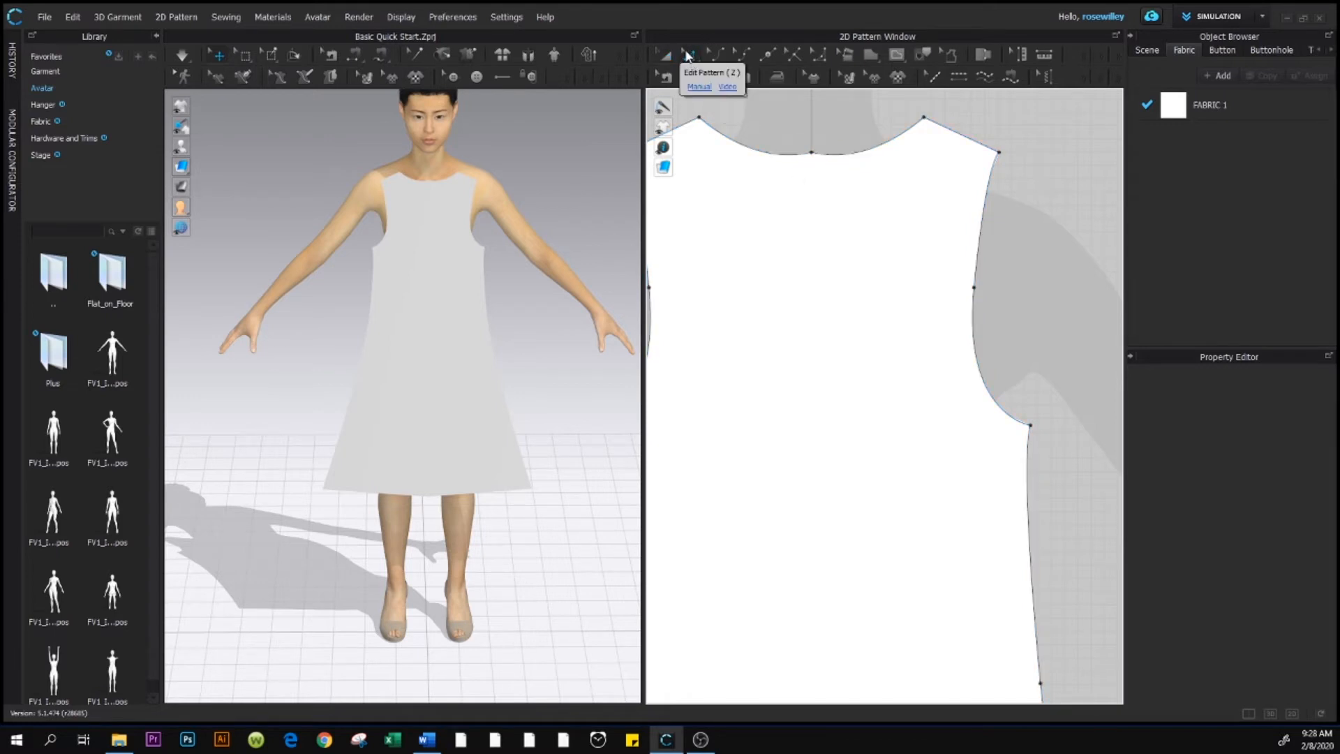
click(812, 153)
right_click(812, 153)
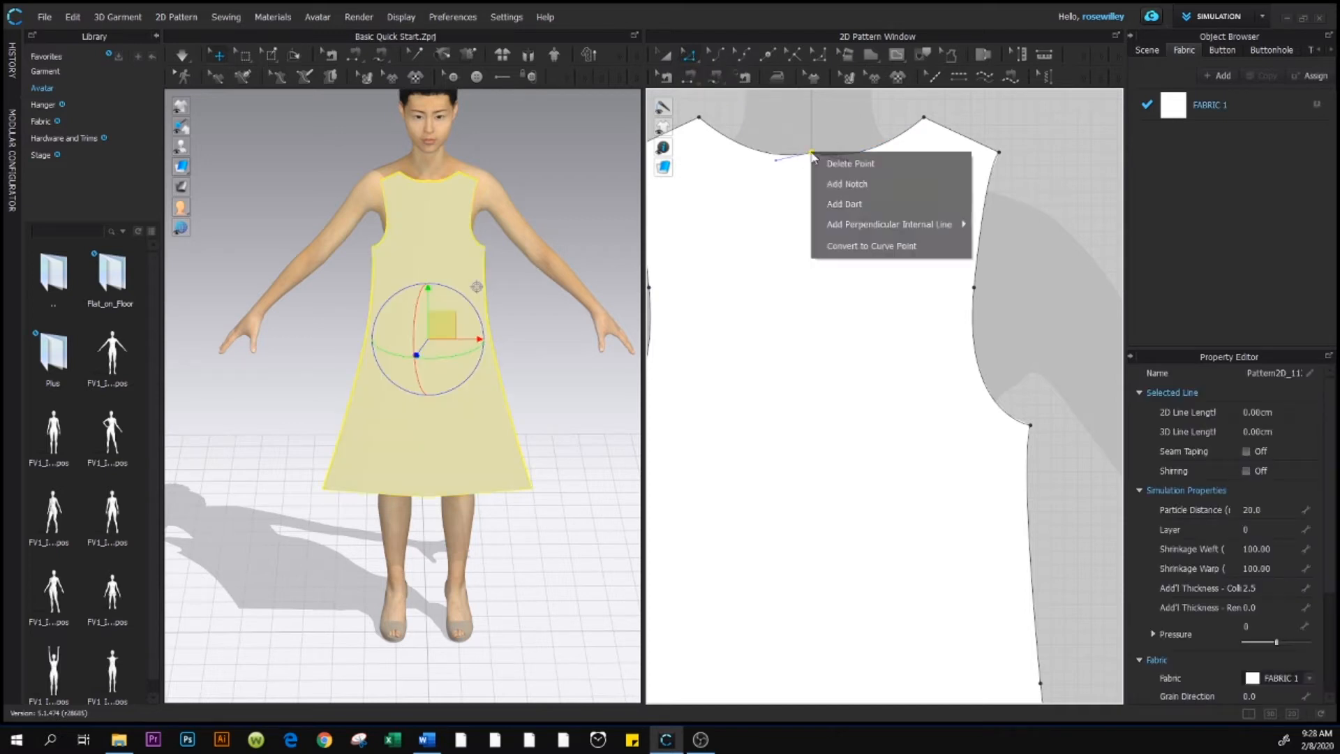
click(864, 249)
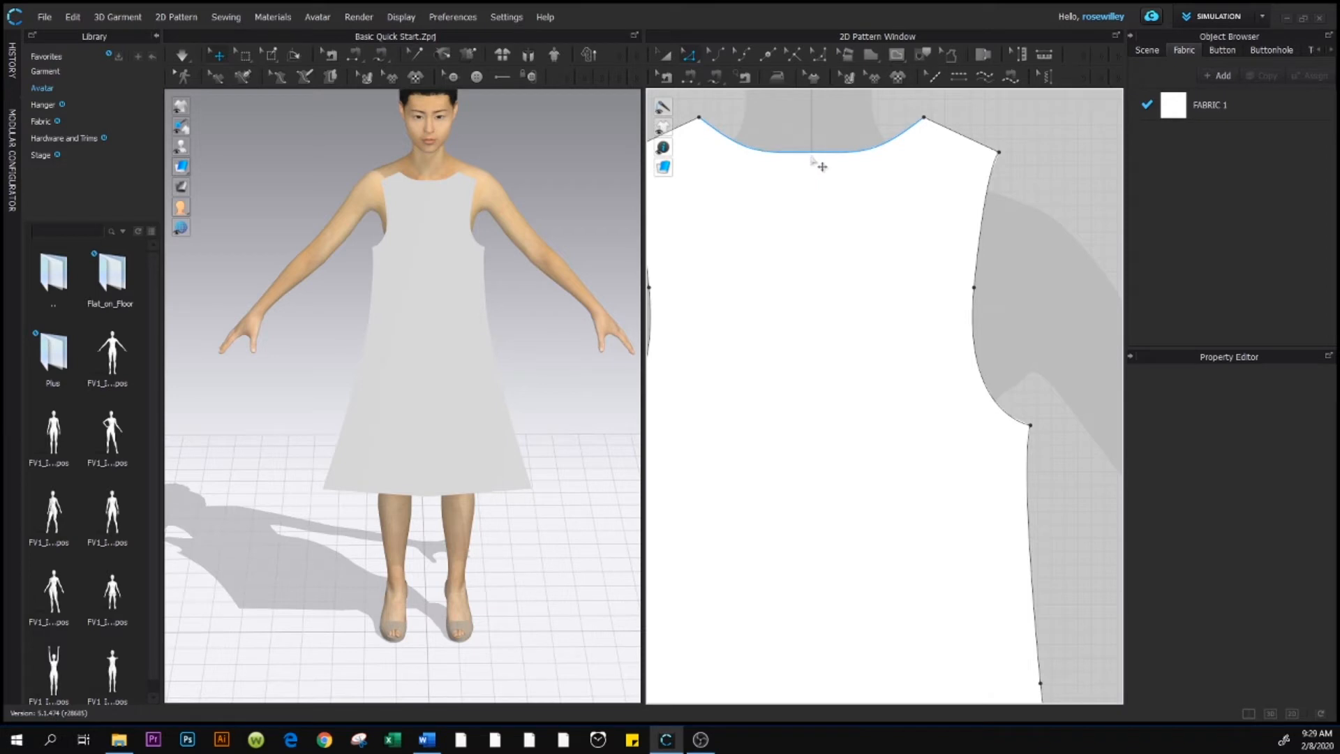
Convert the center point of the hem to a curve point so the hem forms a smooth curve.
scroll(821, 166, down, 10)
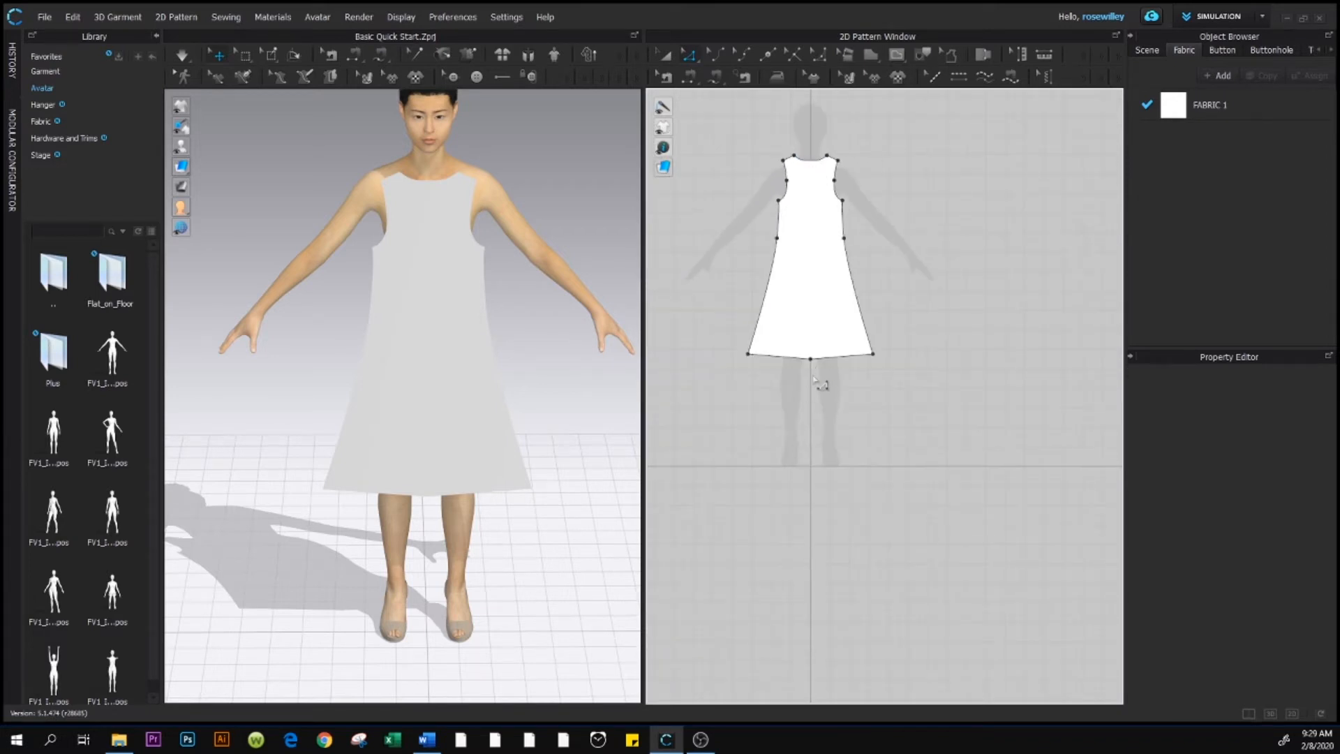
scroll(813, 377, up, 3)
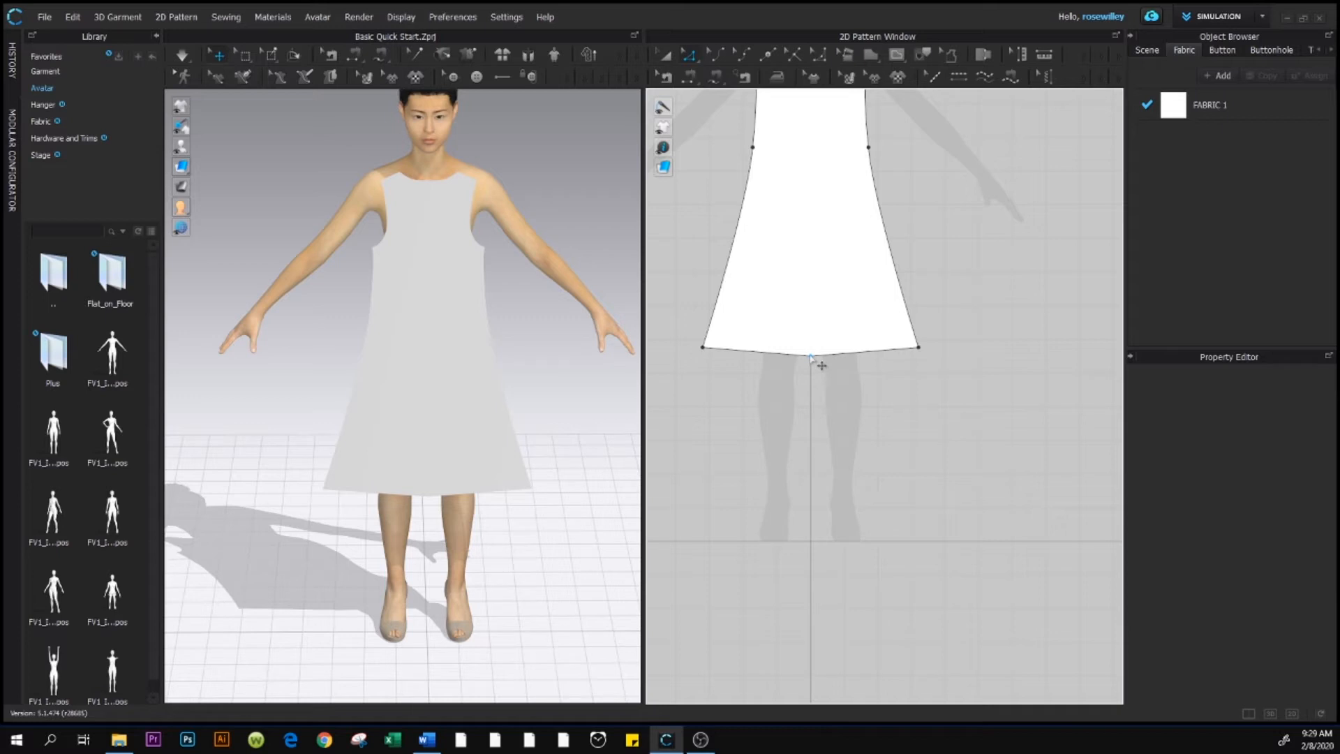
scroll(823, 365, up, 6)
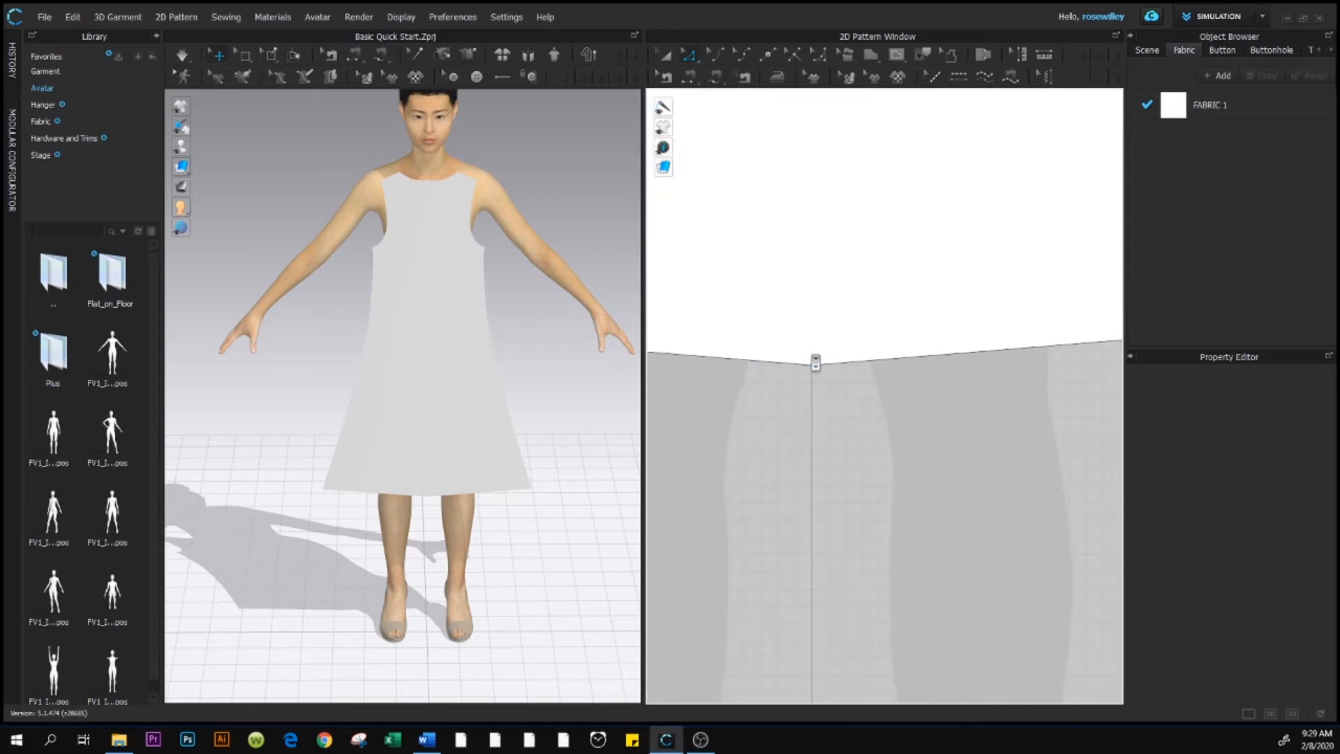
click(814, 367)
right_click(814, 368)
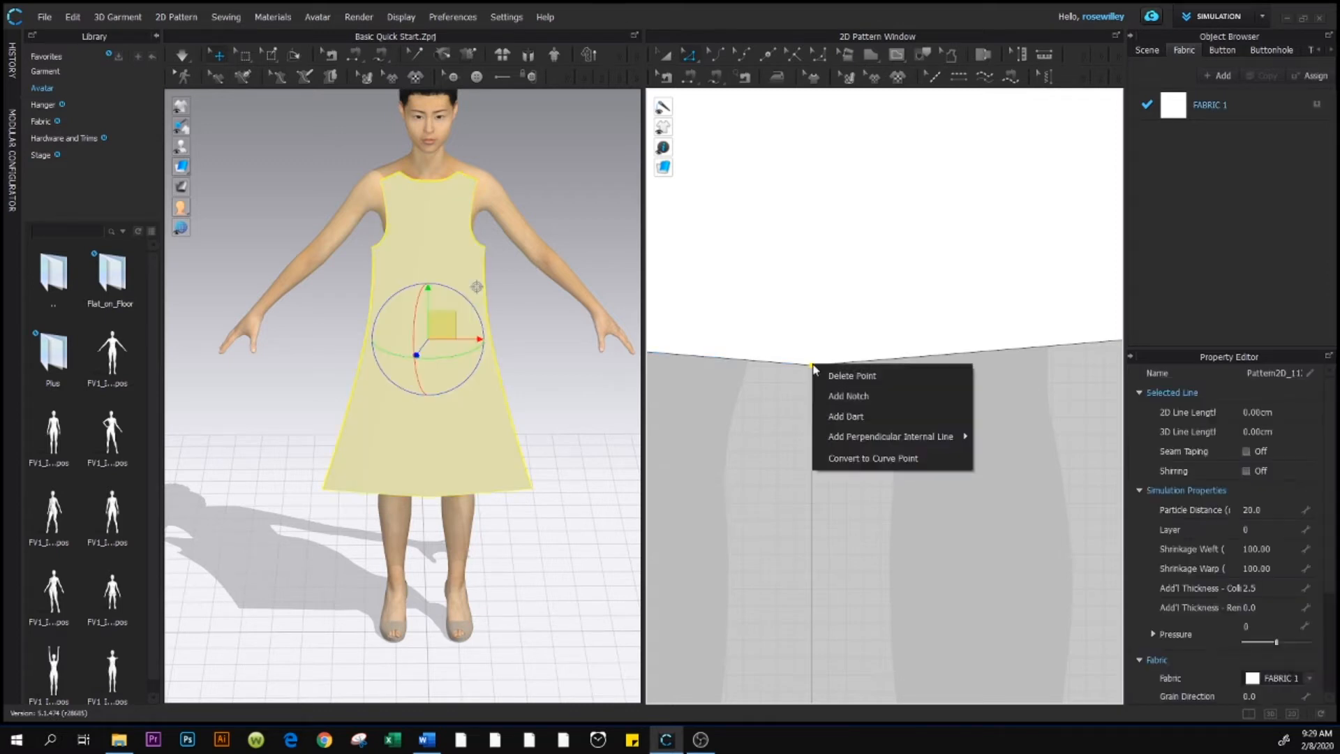
click(900, 464)
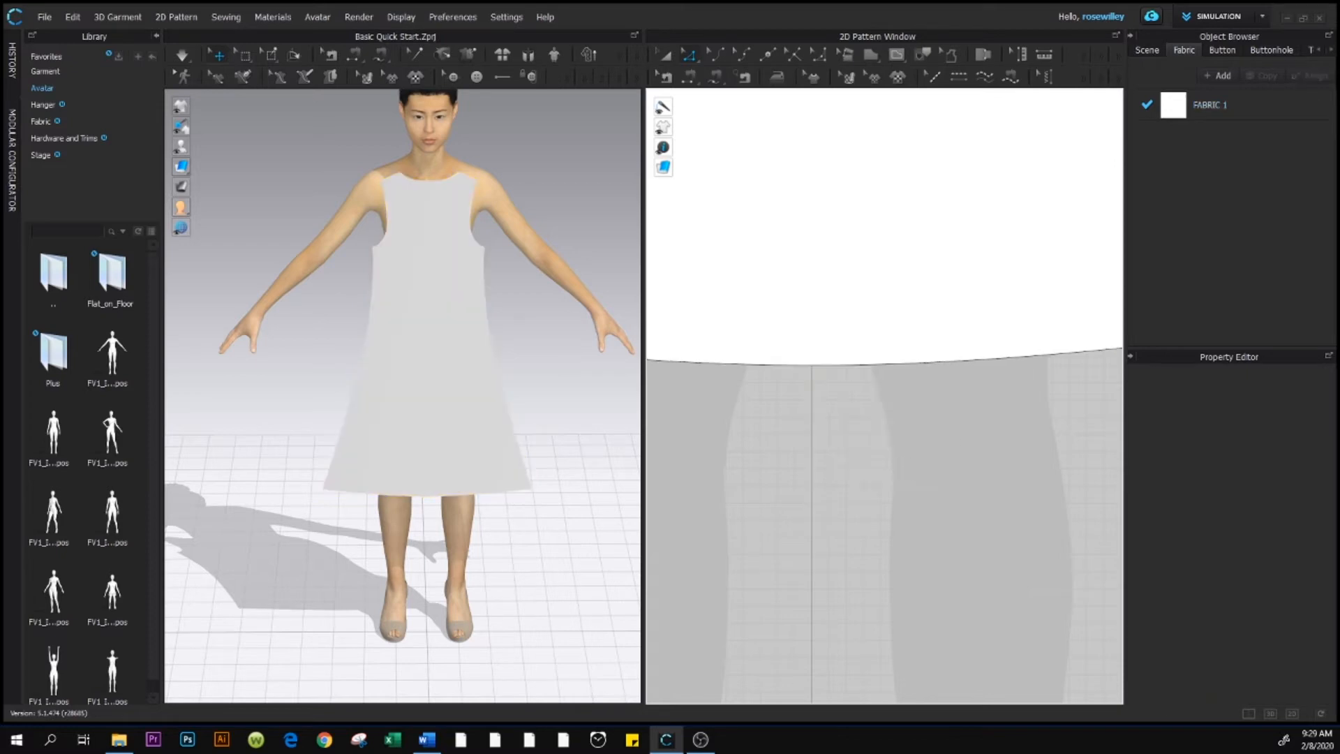
Clone the dress front as a Symmetric Pattern (with Sewing) and place the copy about 74 cm to its left.
scroll(952, 379, down, 6)
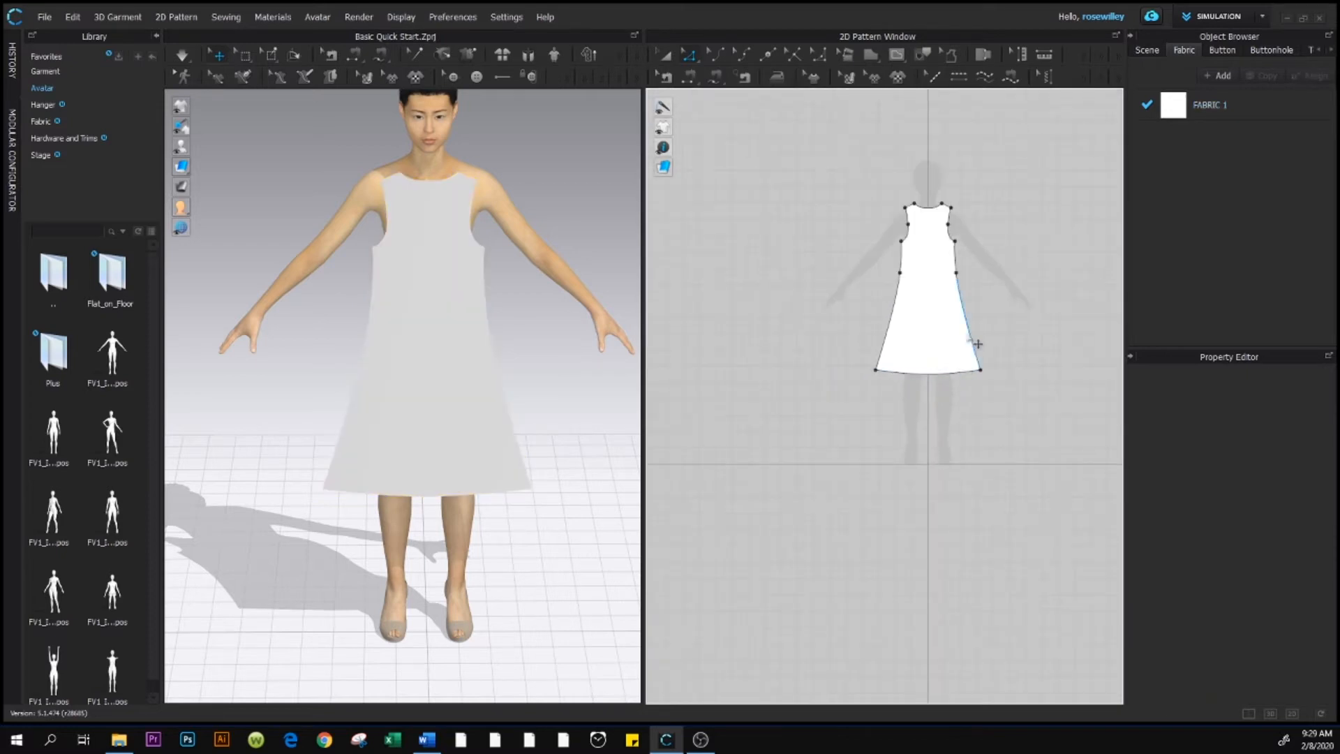
scroll(977, 343, up, 2)
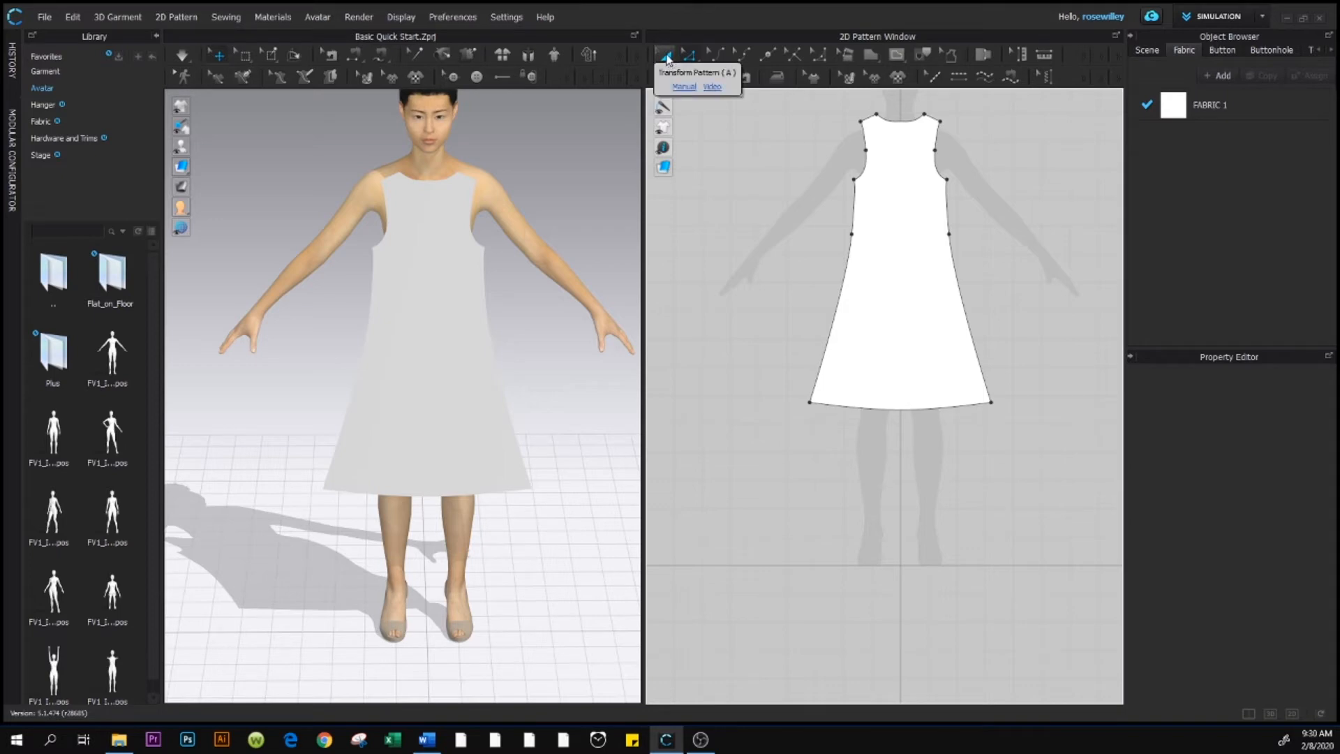
click(666, 59)
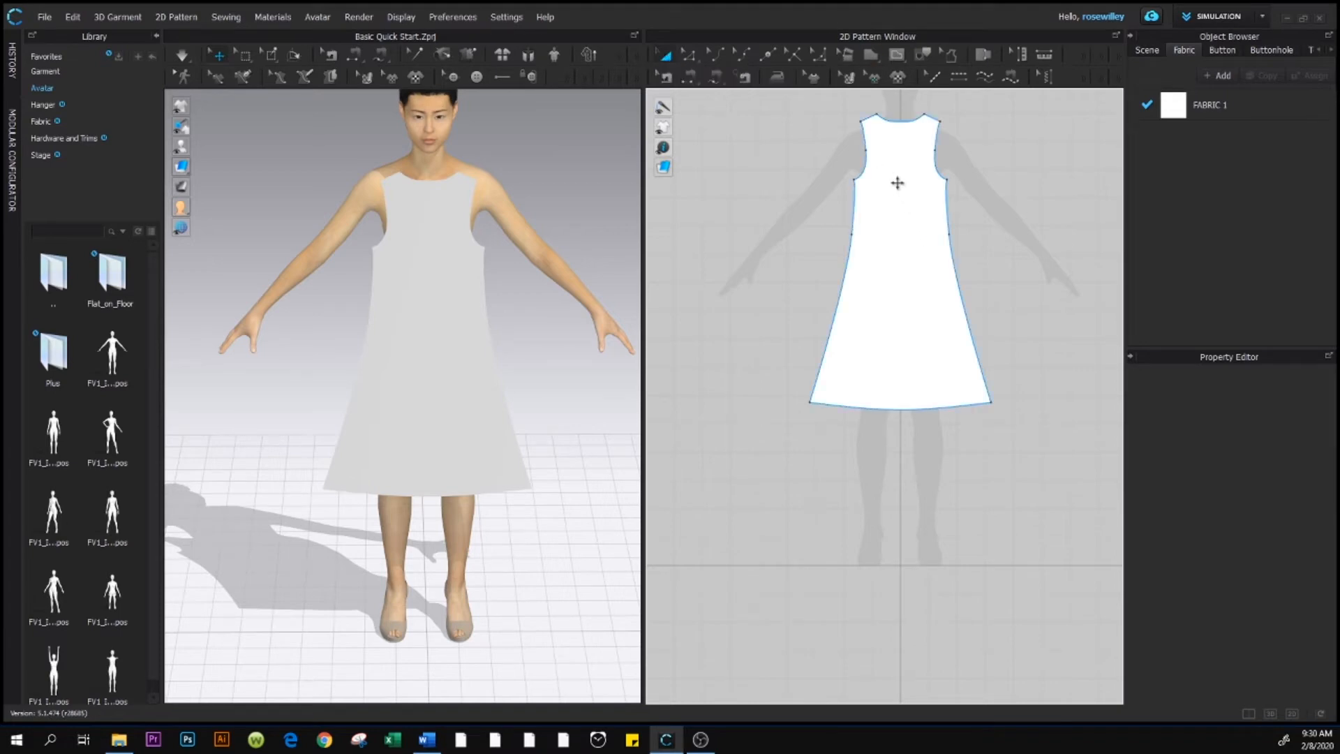
scroll(890, 188, down, 2)
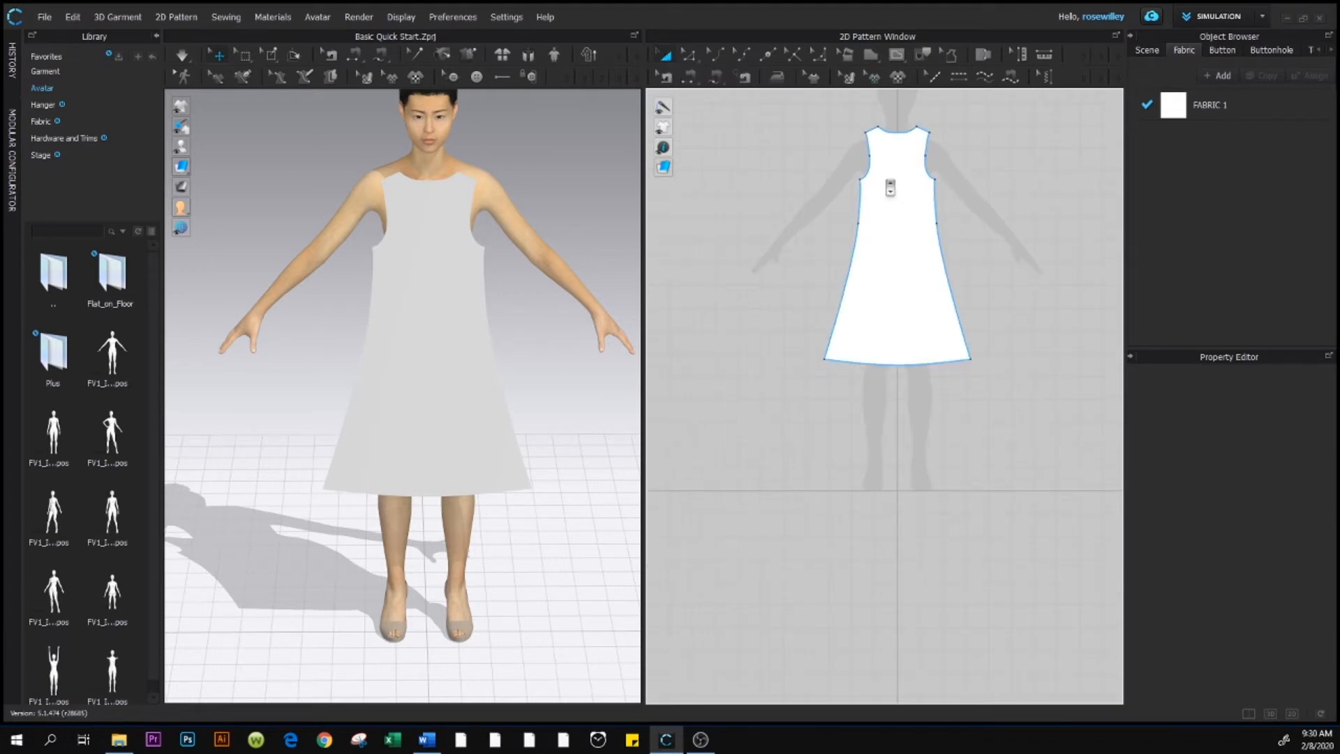
click(885, 180)
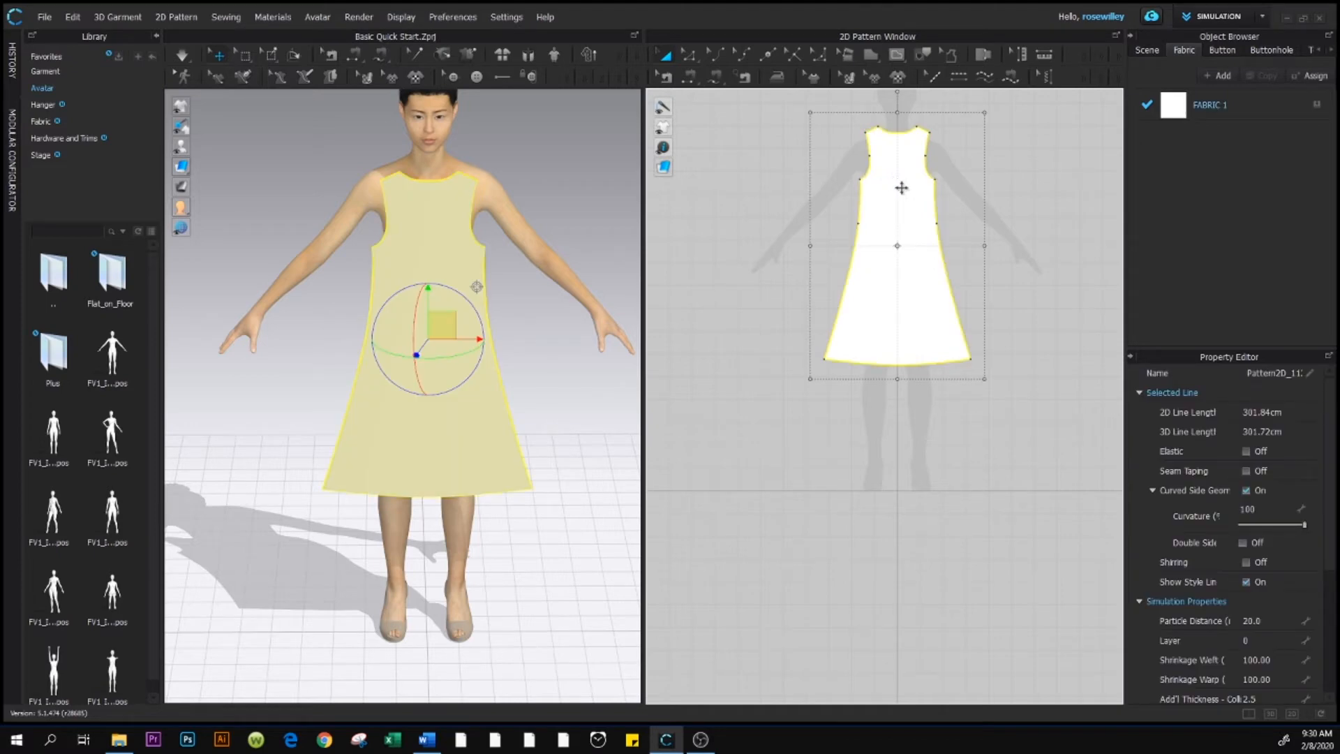
right_click(901, 188)
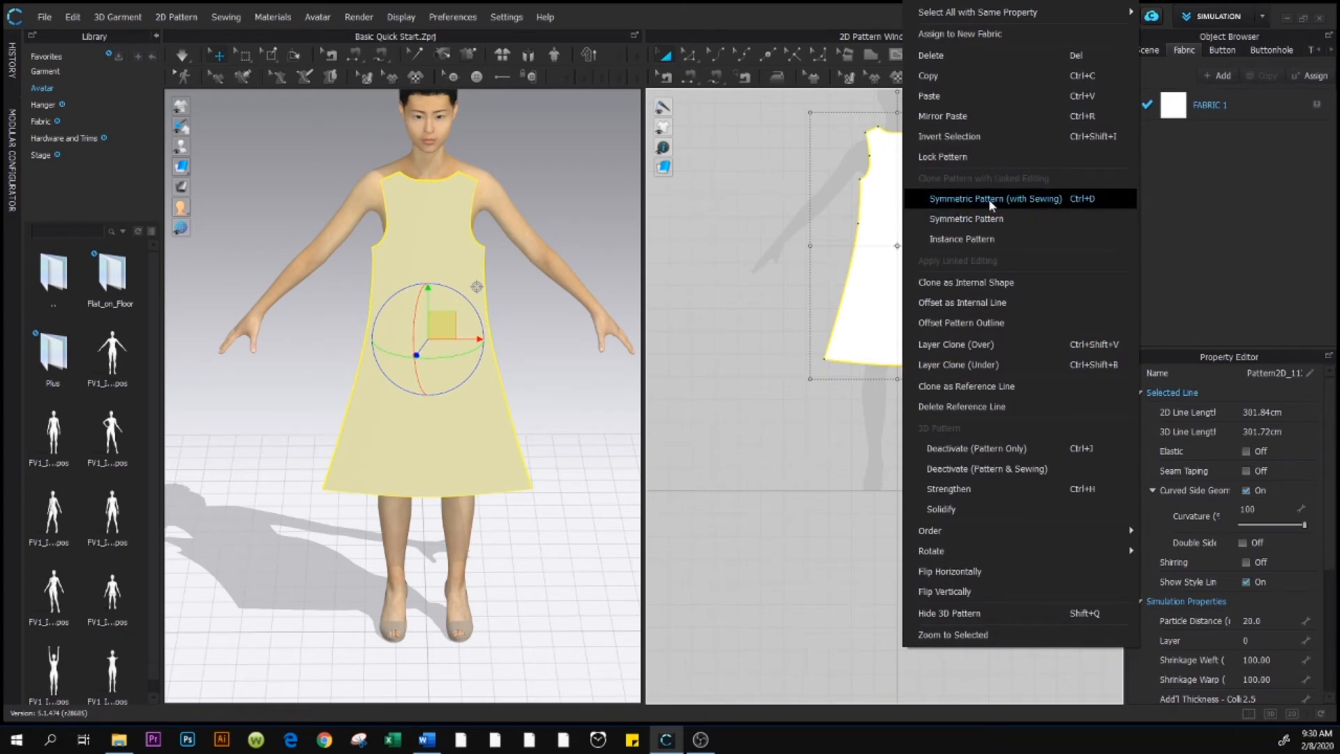
click(1049, 199)
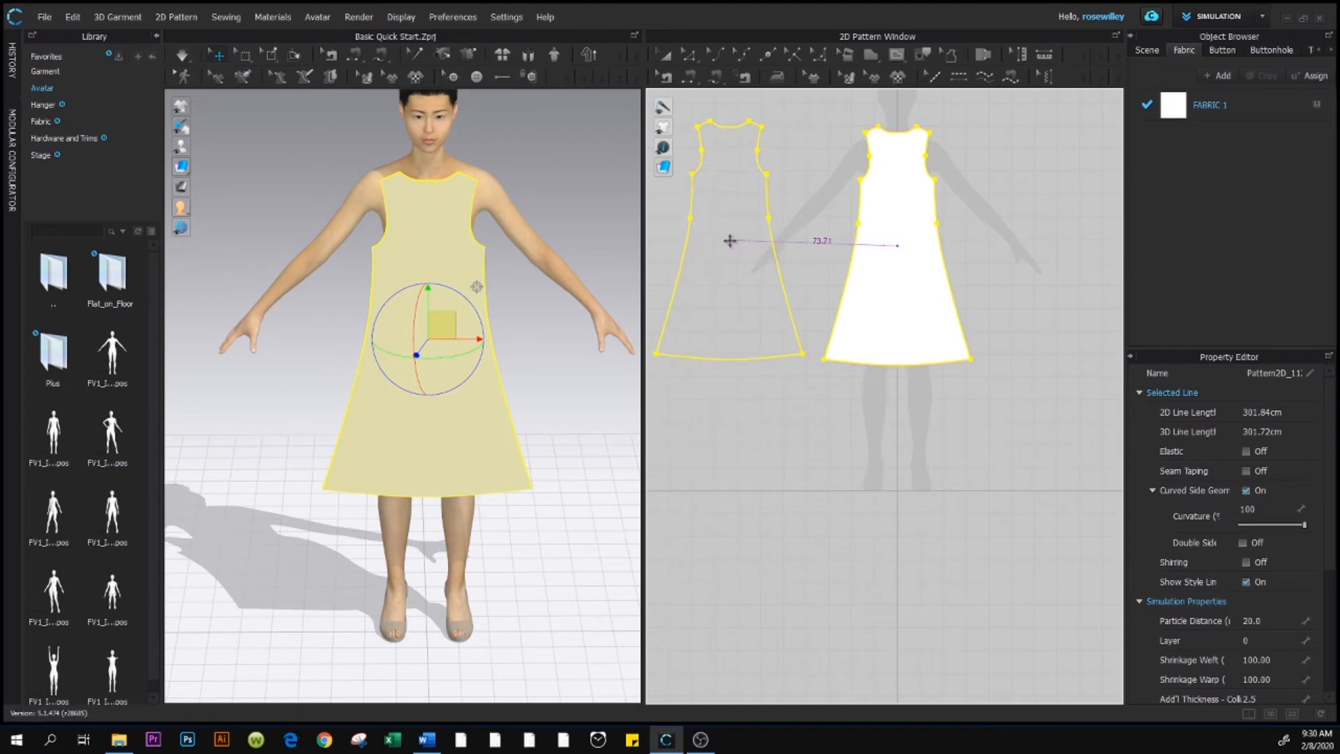
click(763, 254)
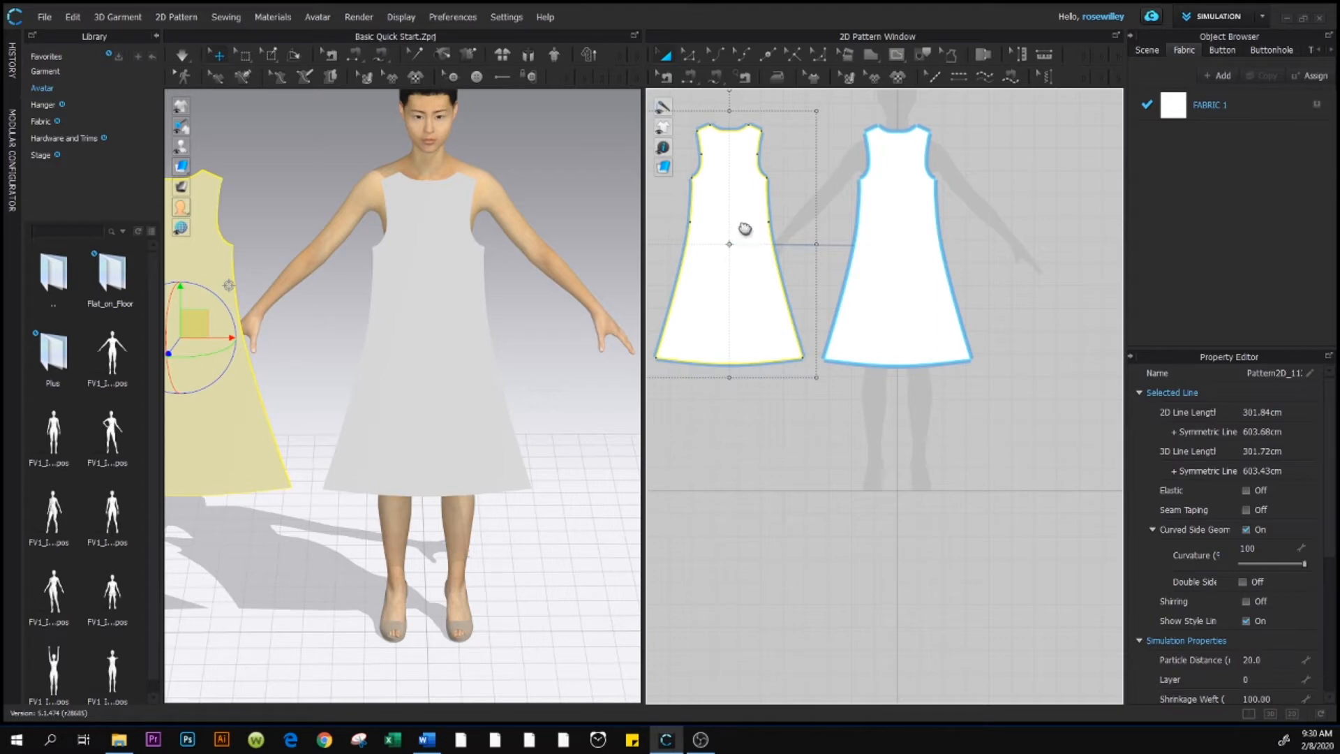
Remove the linked editing between the copied dress pattern and the original front.
middle_drag(742, 227, 888, 380)
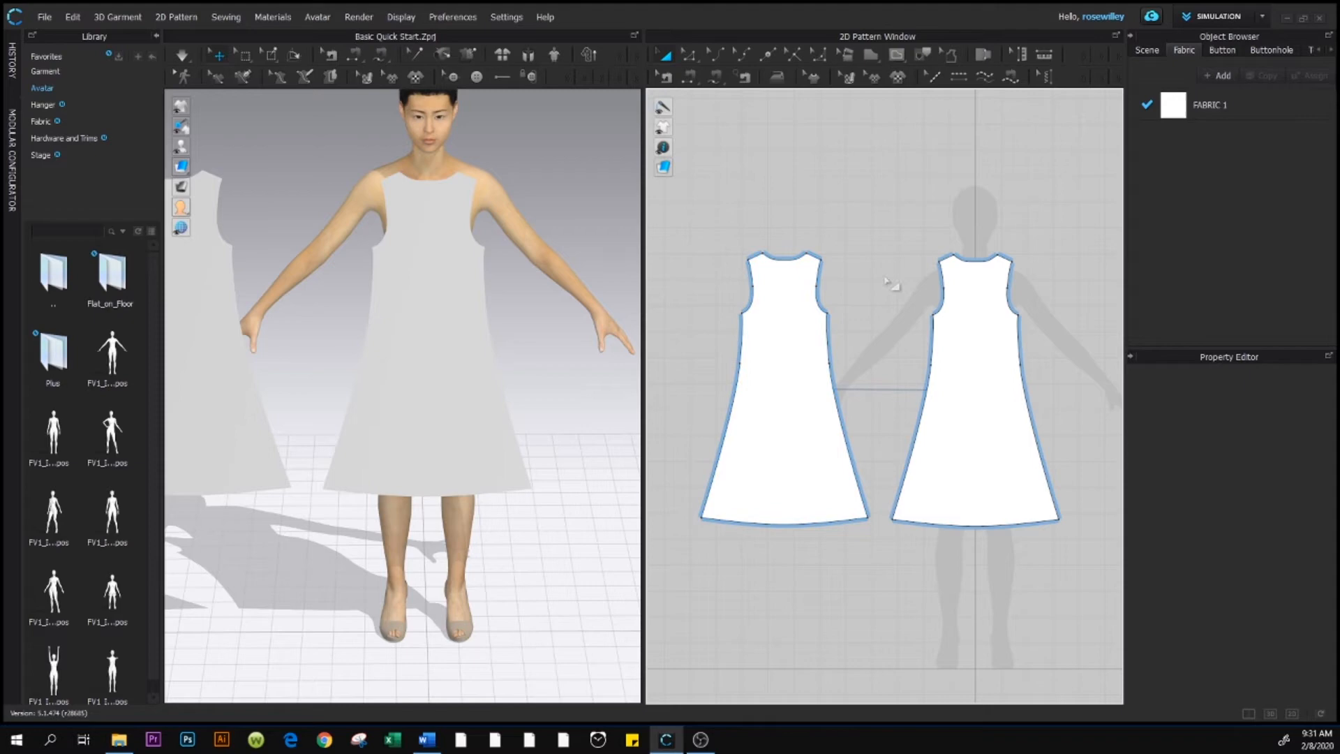
right_click(776, 286)
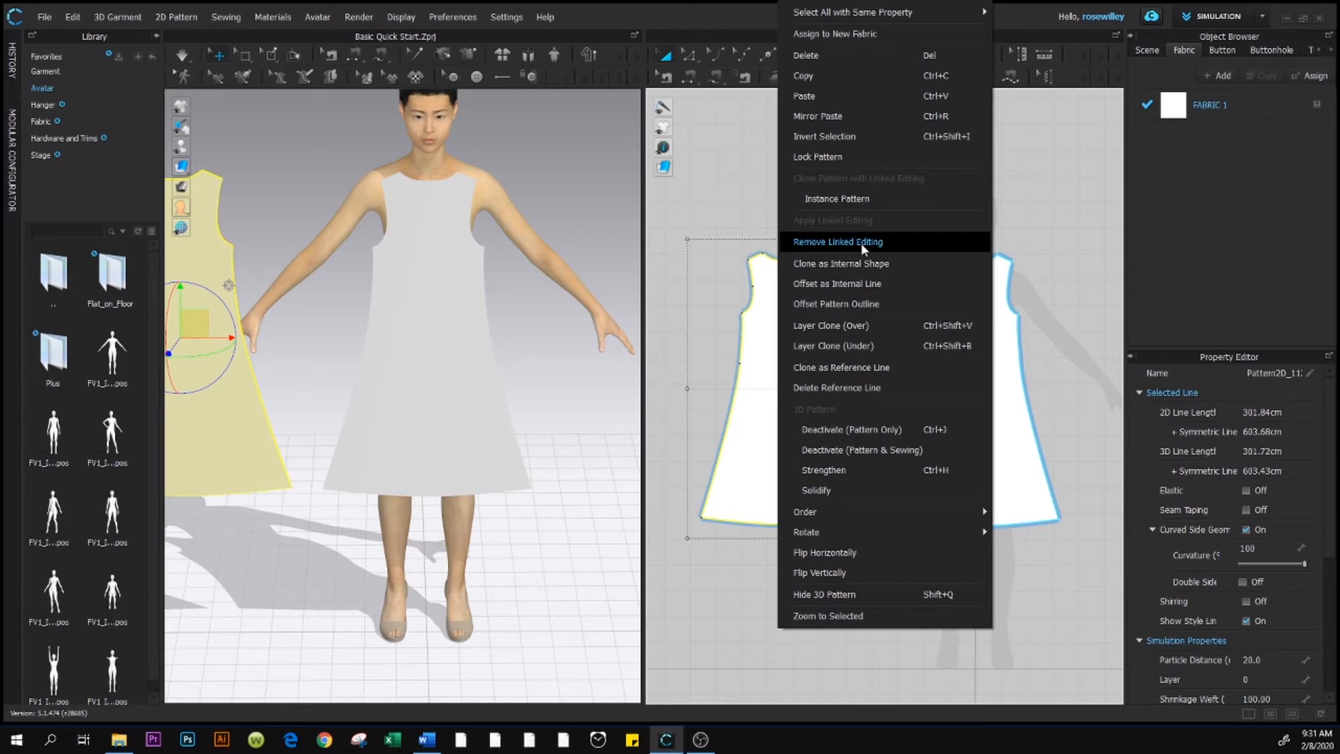
click(861, 243)
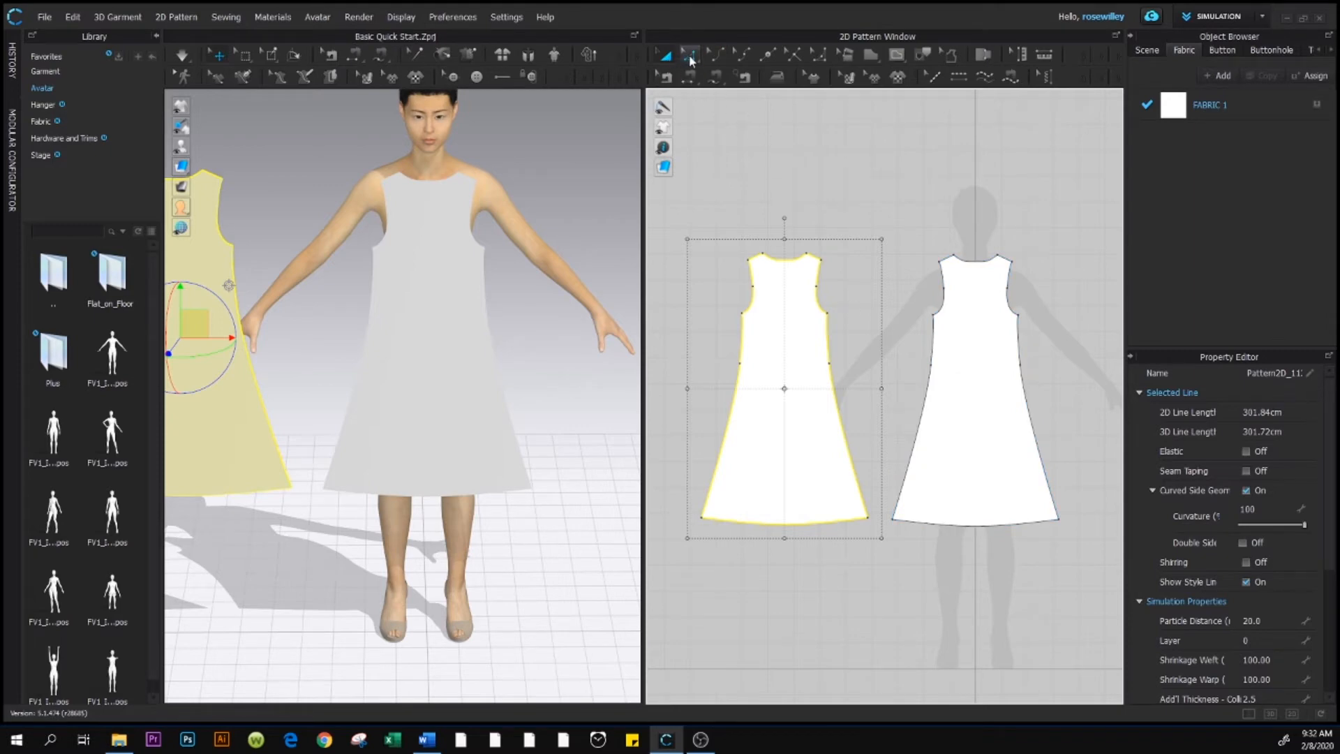
Add a point at the middle of the copied pattern's neckline with the Add Point/Split Line tool.
click(768, 58)
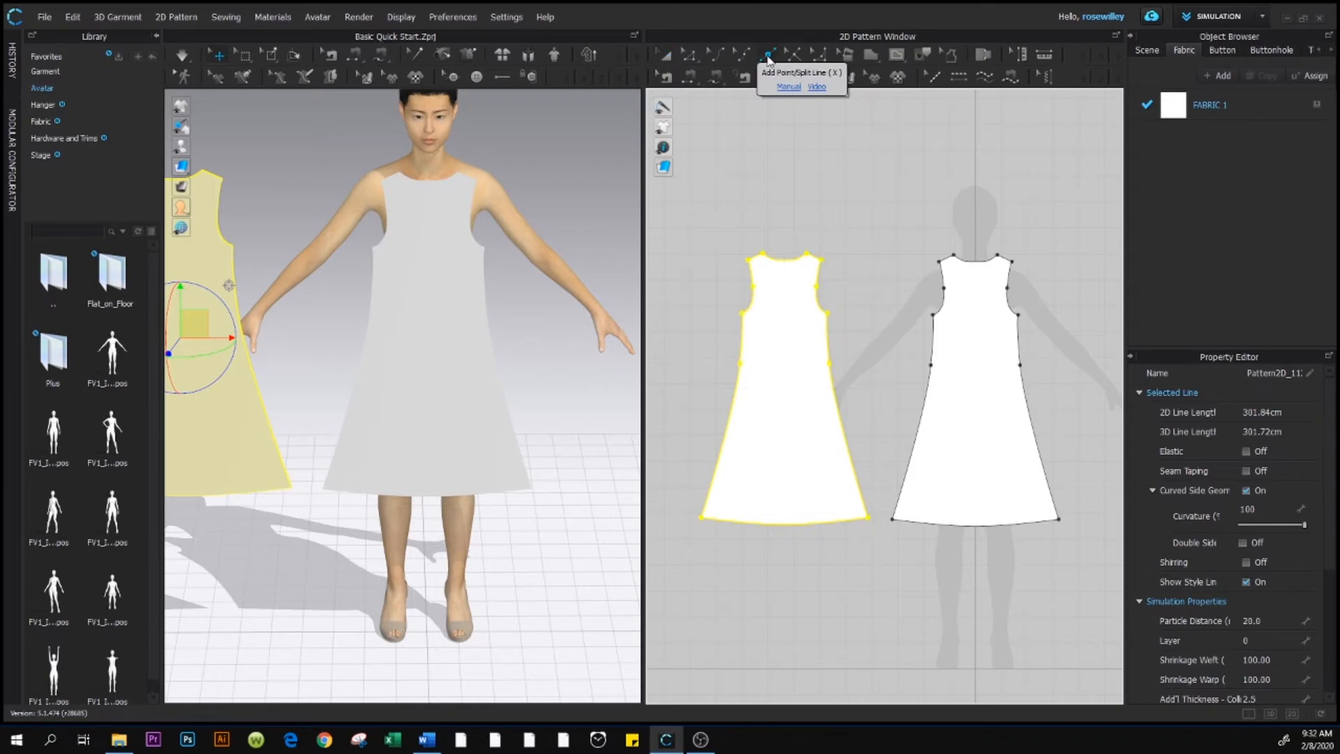
scroll(782, 264, up, 2)
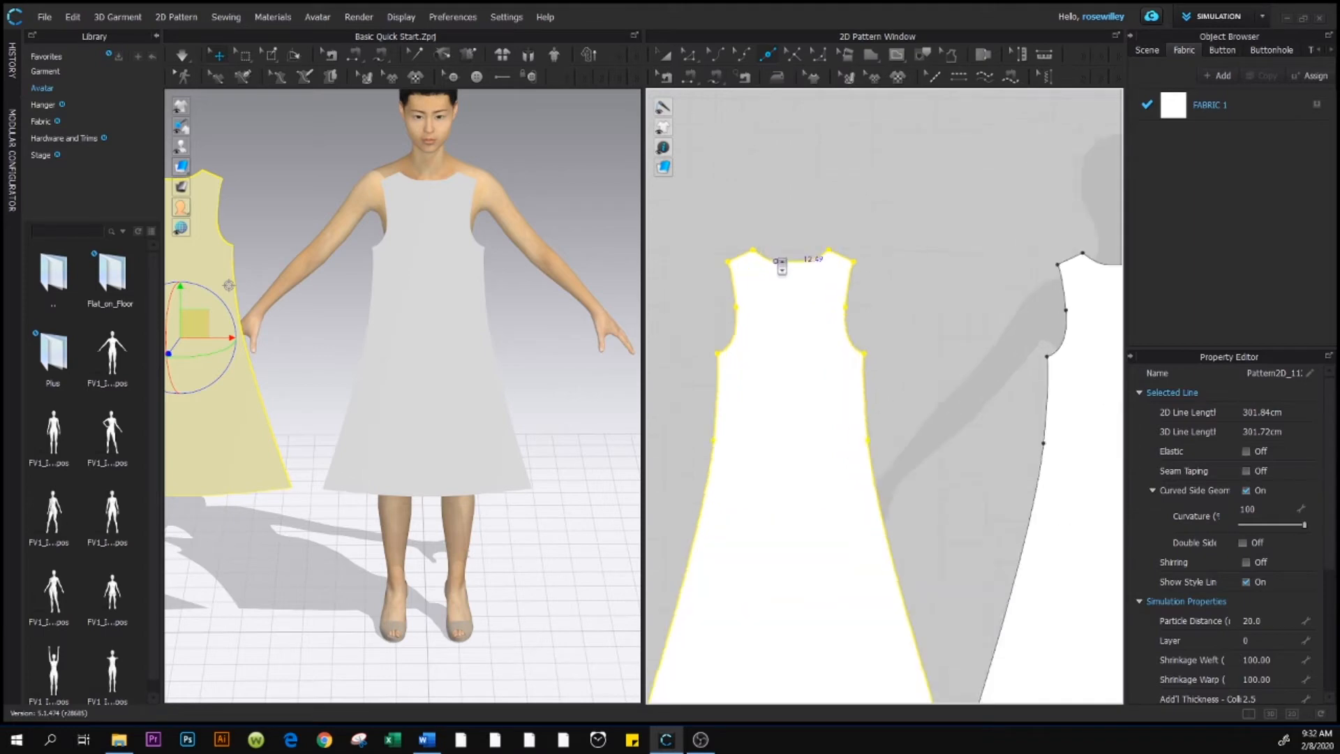
scroll(782, 264, up, 3)
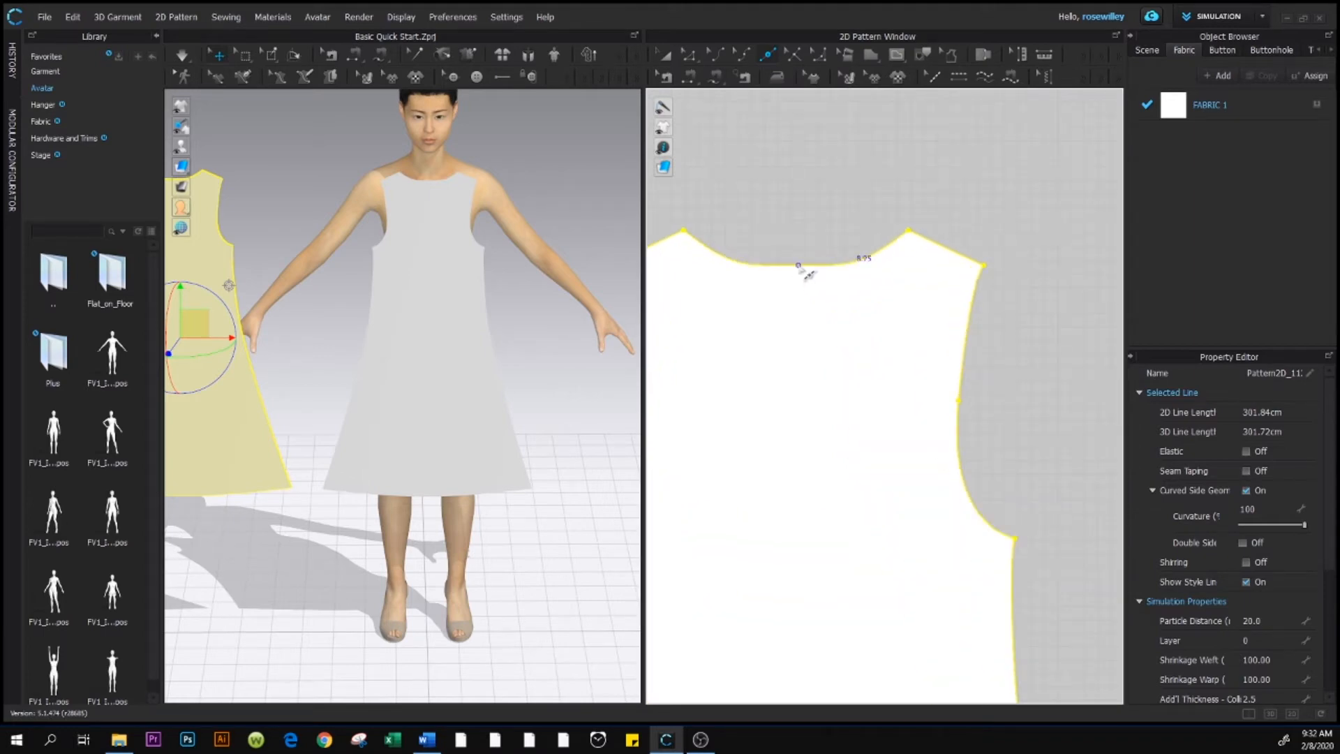
click(800, 265)
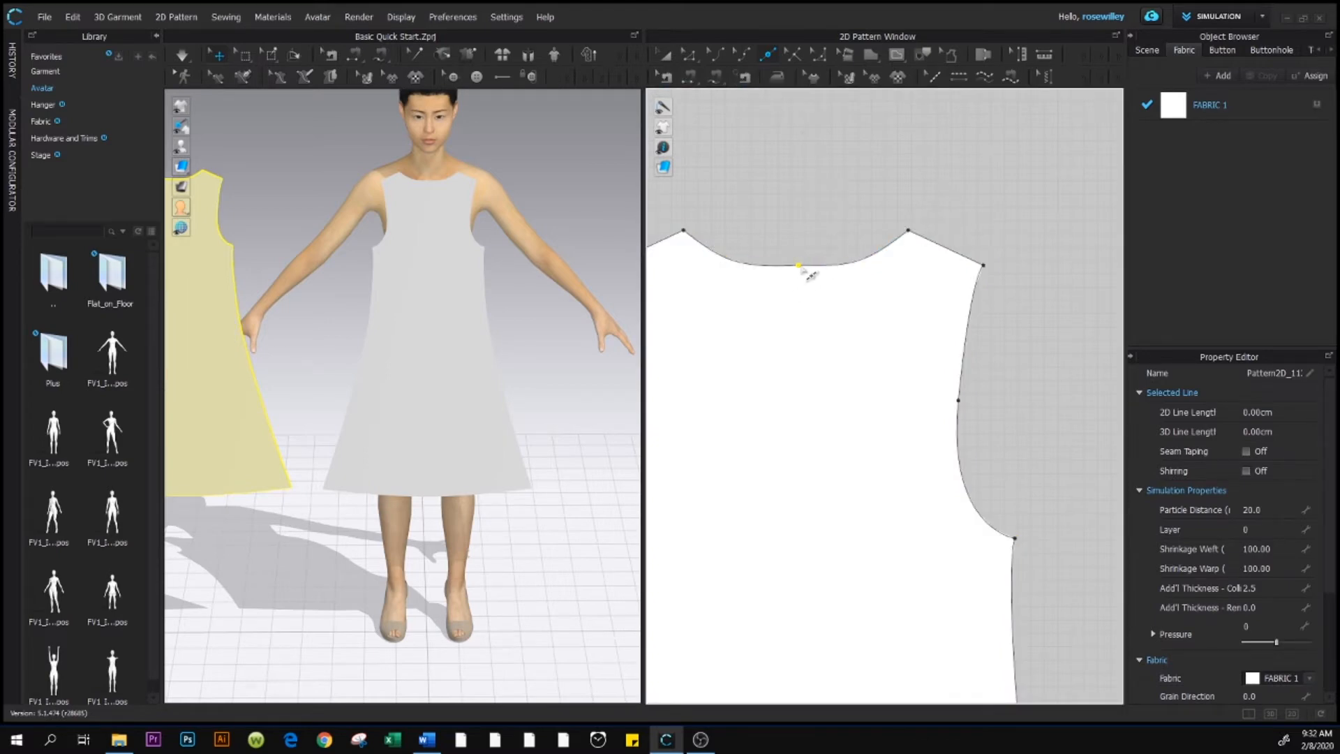
Move the center point of the copied pattern's neckline straight down with Edit Pattern to shape a deep V-neck.
click(688, 55)
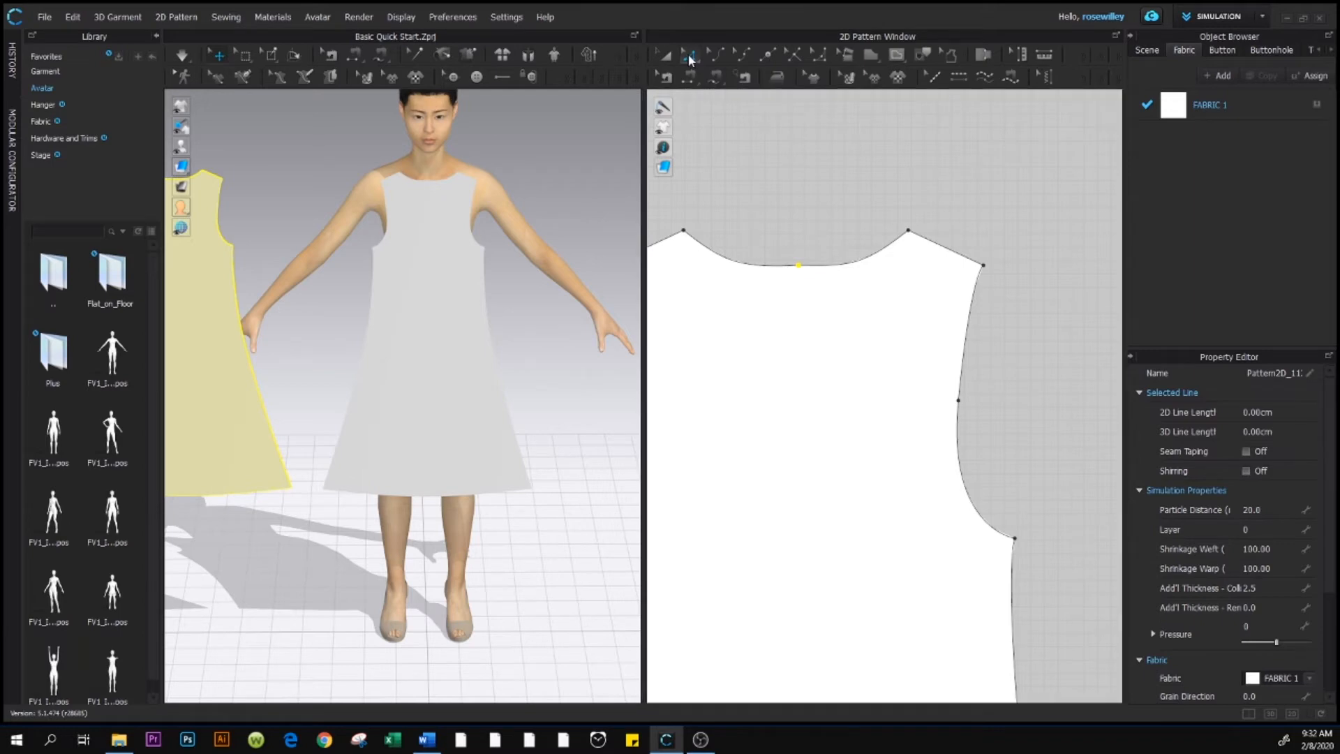
click(799, 265)
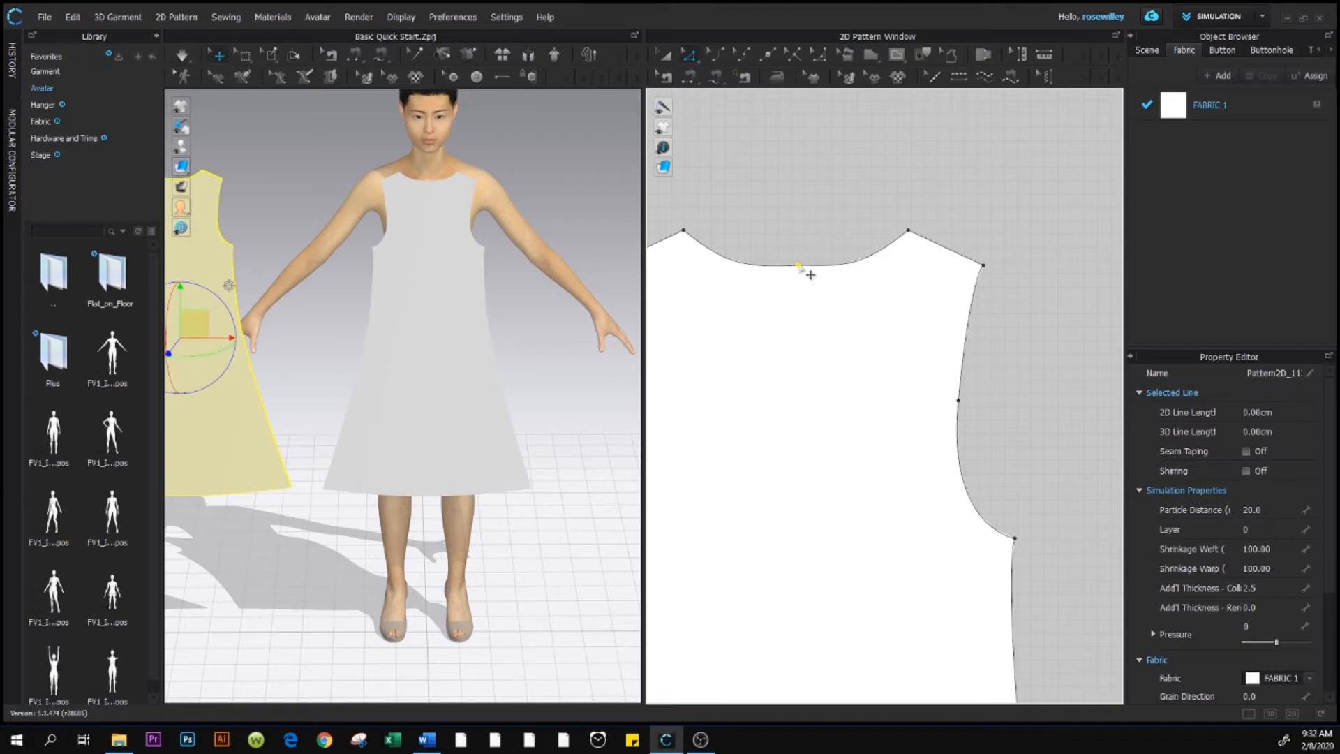
double_click(799, 266)
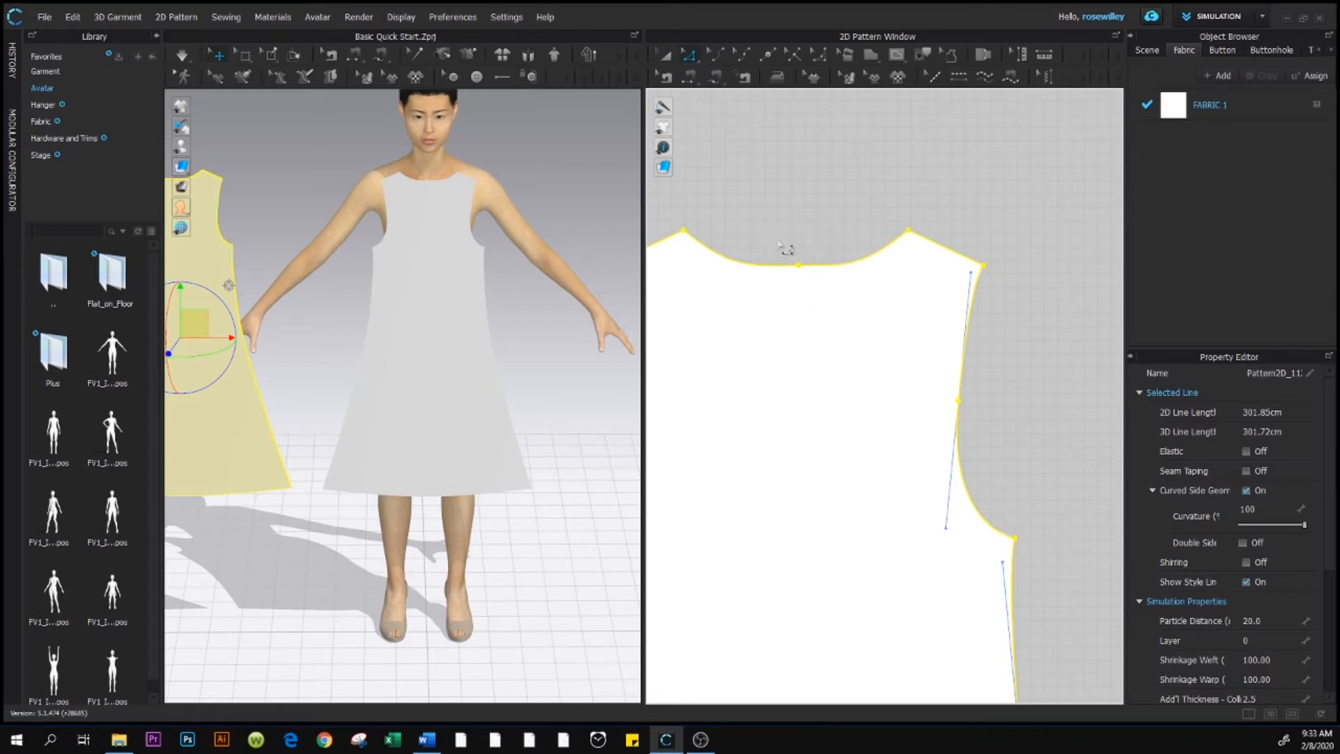
click(844, 172)
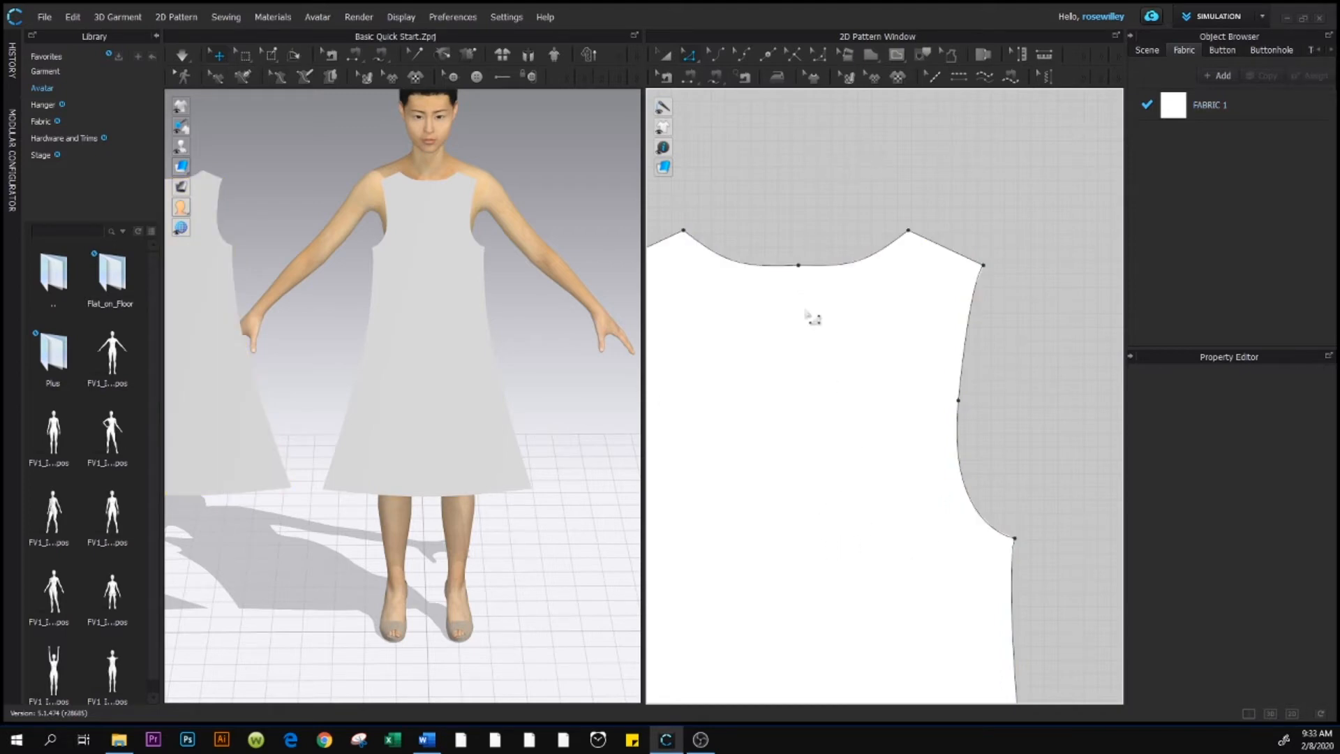
click(799, 266)
drag(800, 268, 800, 366)
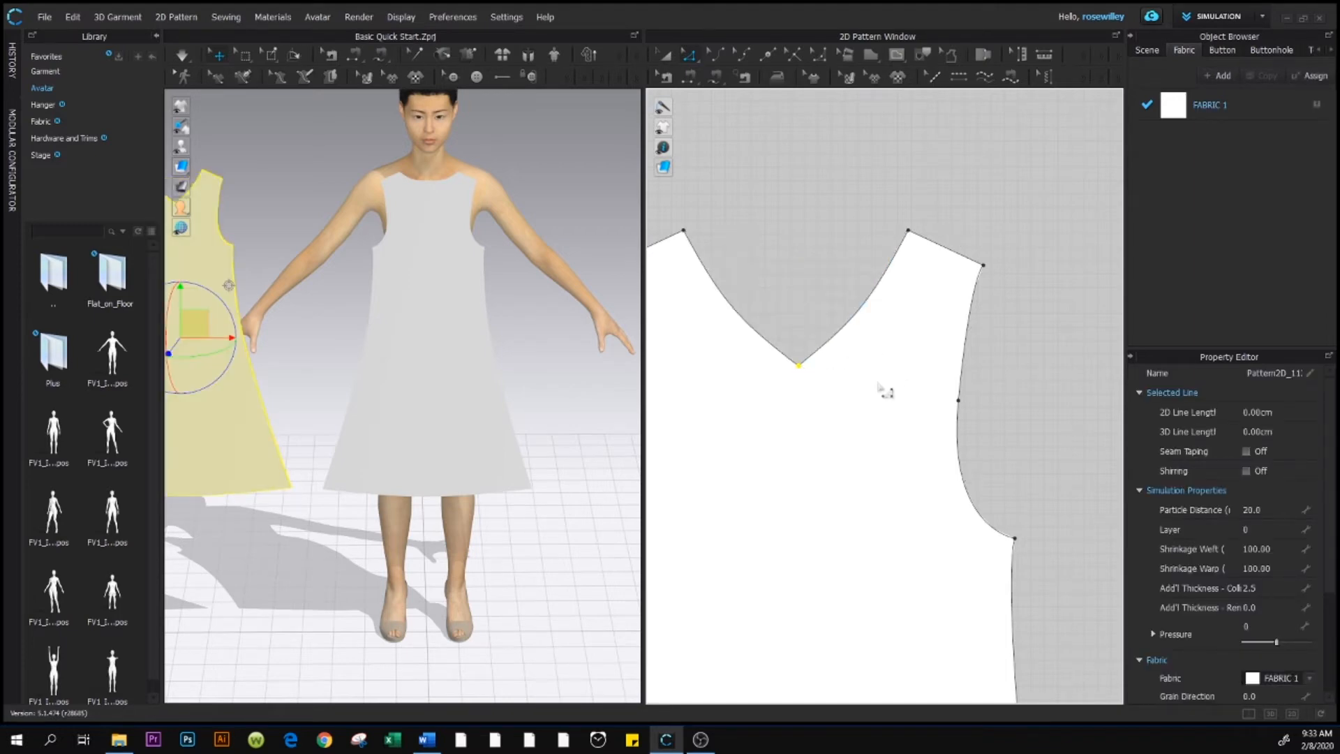
key(a)
scroll(872, 384, down, 5)
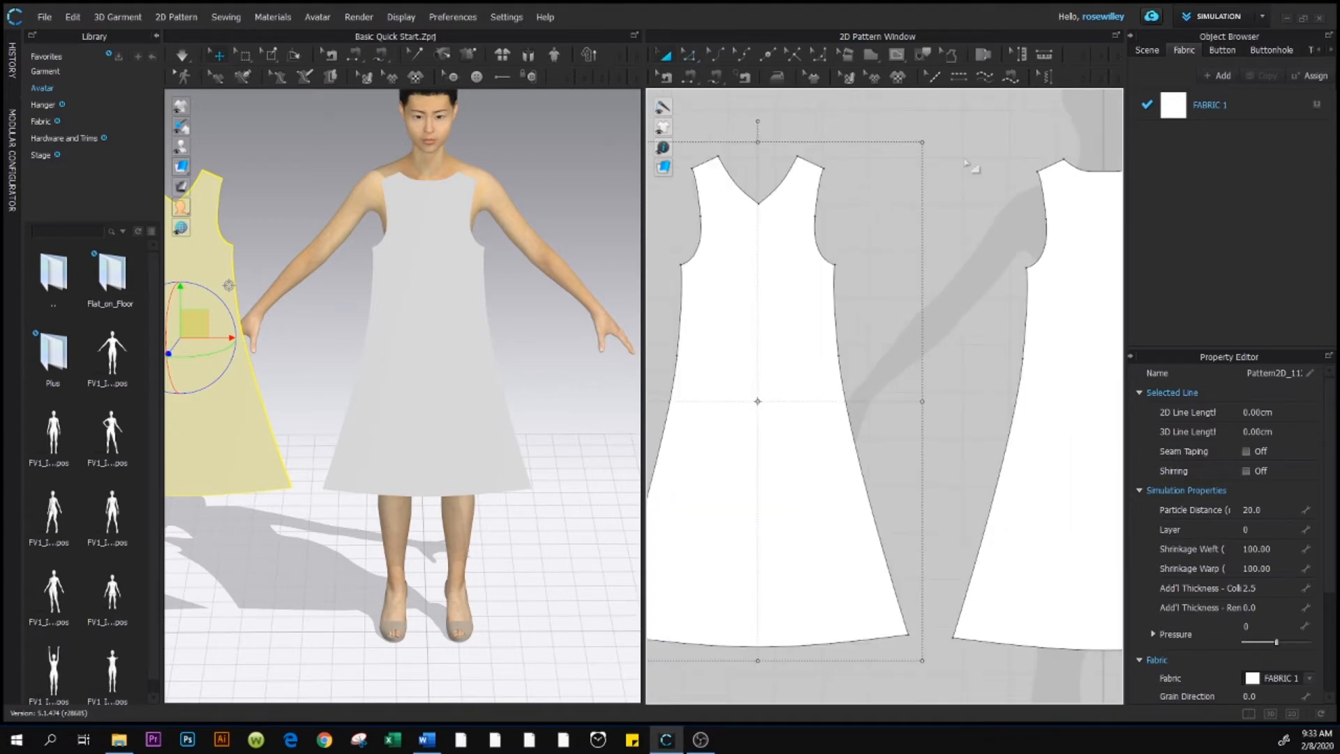
click(970, 166)
scroll(874, 284, down, 2)
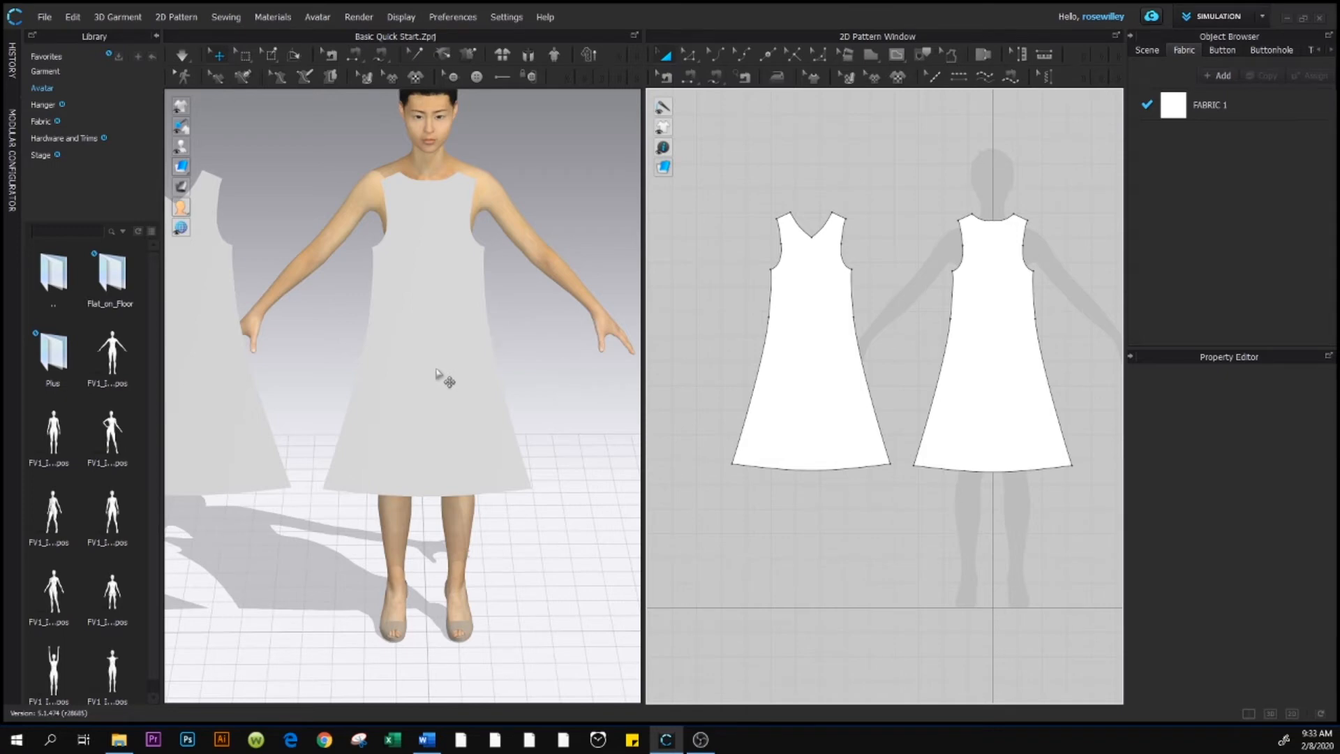
Move the round-neck dress panel off the avatar in the 3D window, placing it above and beside the avatar's left arm.
scroll(440, 378, down, 2)
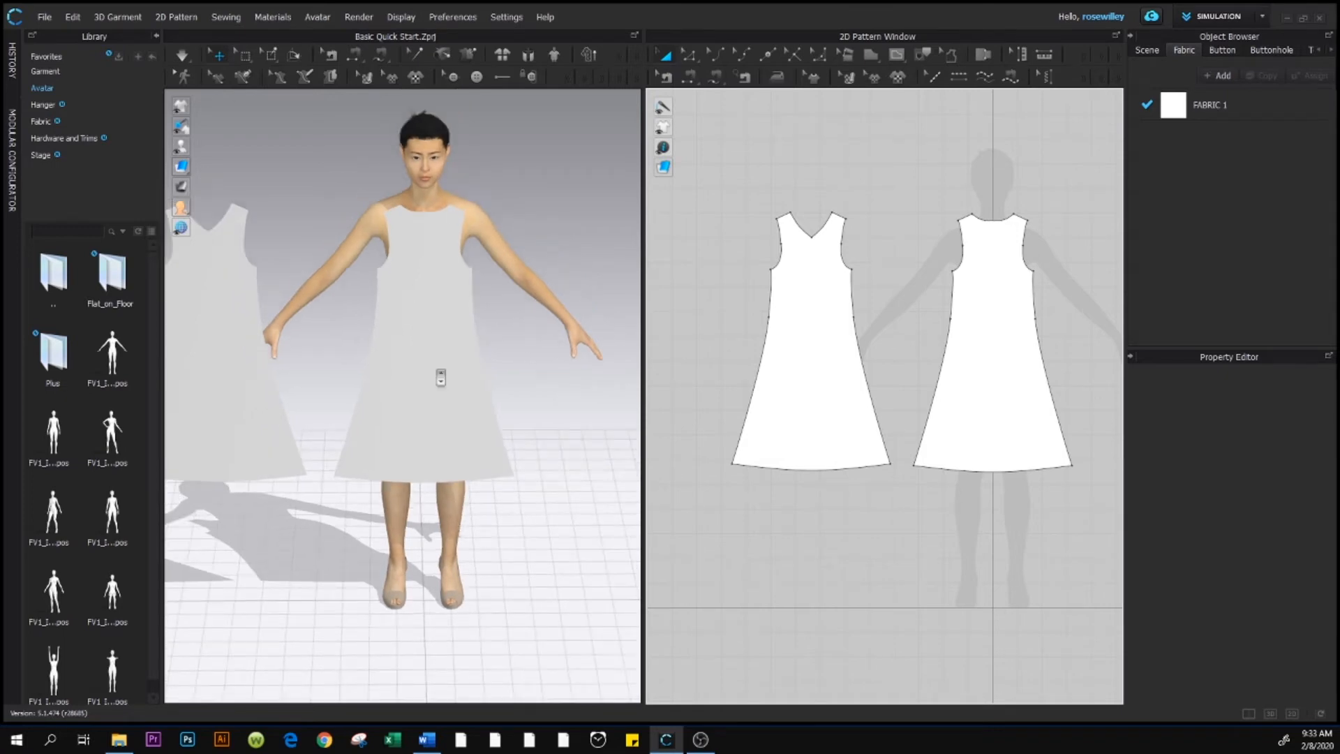
scroll(440, 378, down, 4)
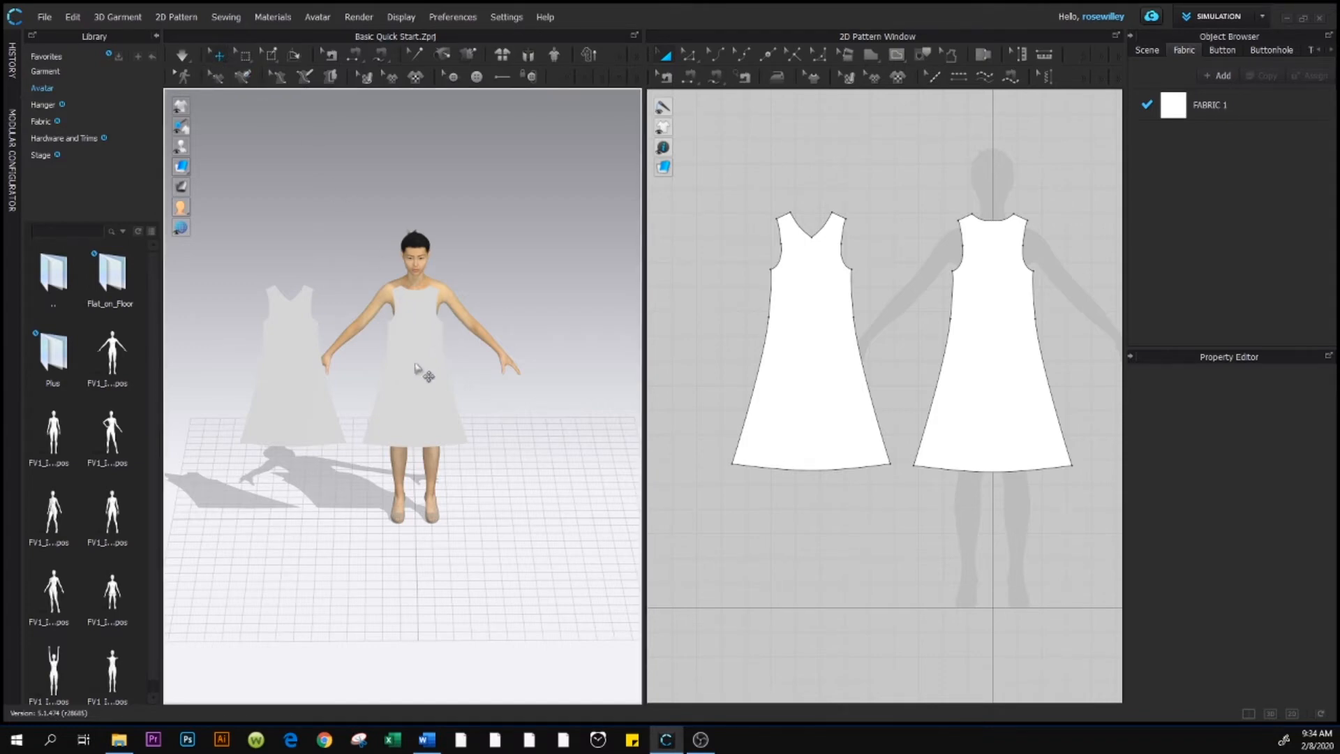
click(425, 383)
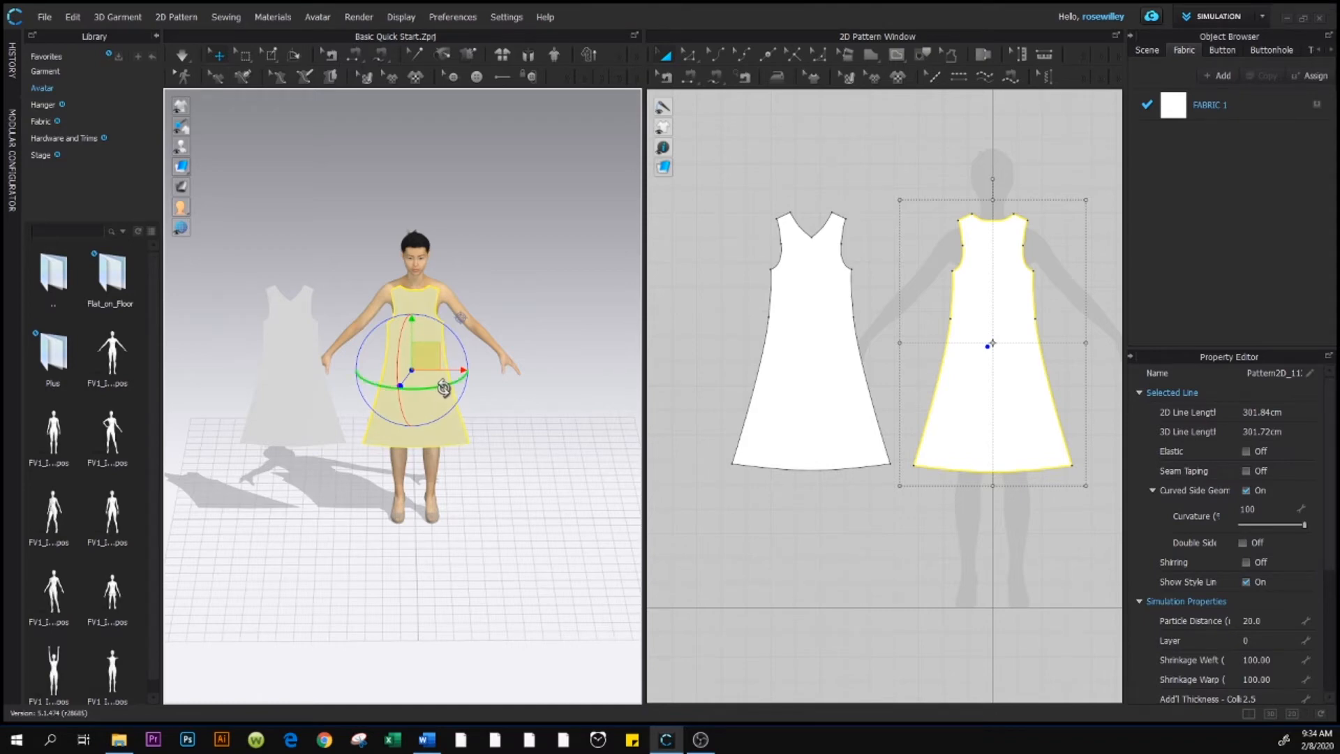
drag(444, 388, 451, 385)
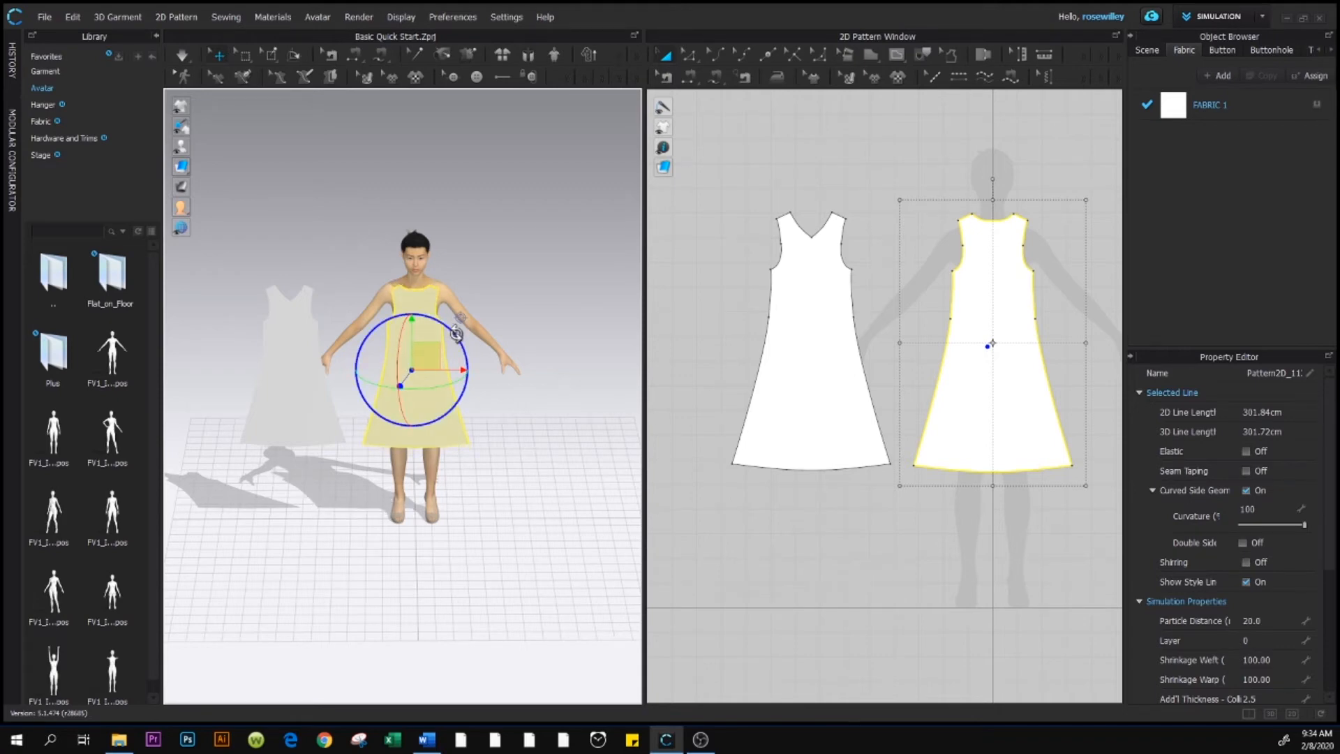
mouse_move(459, 333)
mouse_down()
mouse_move(464, 349)
mouse_move(454, 335)
mouse_up()
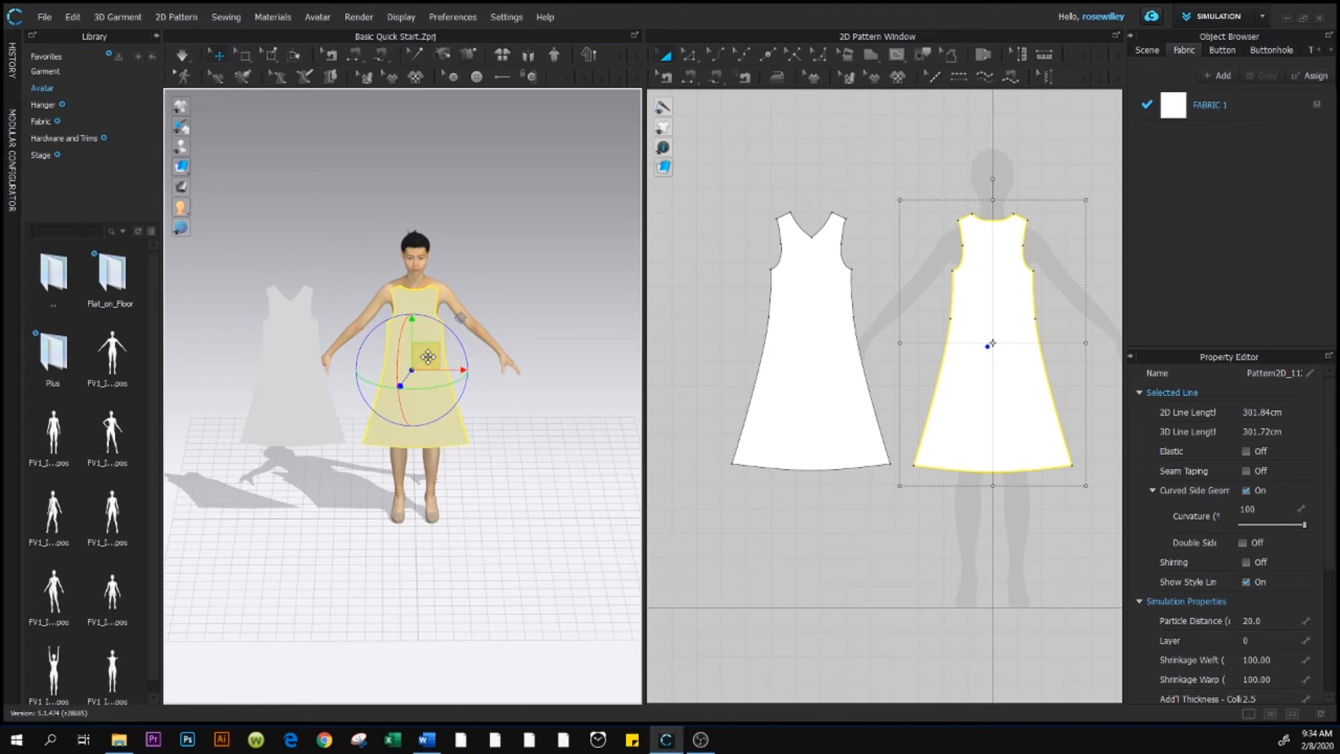
drag(428, 356, 569, 209)
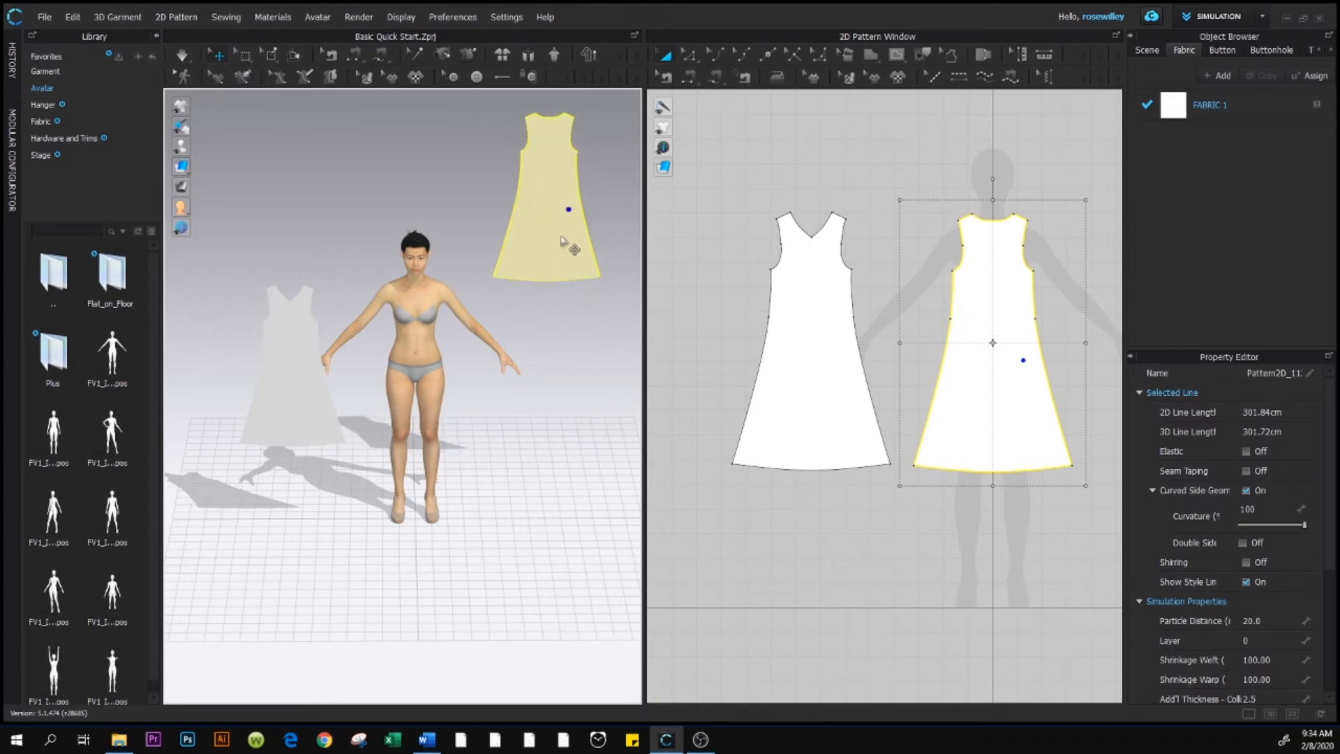
click(614, 209)
click(578, 196)
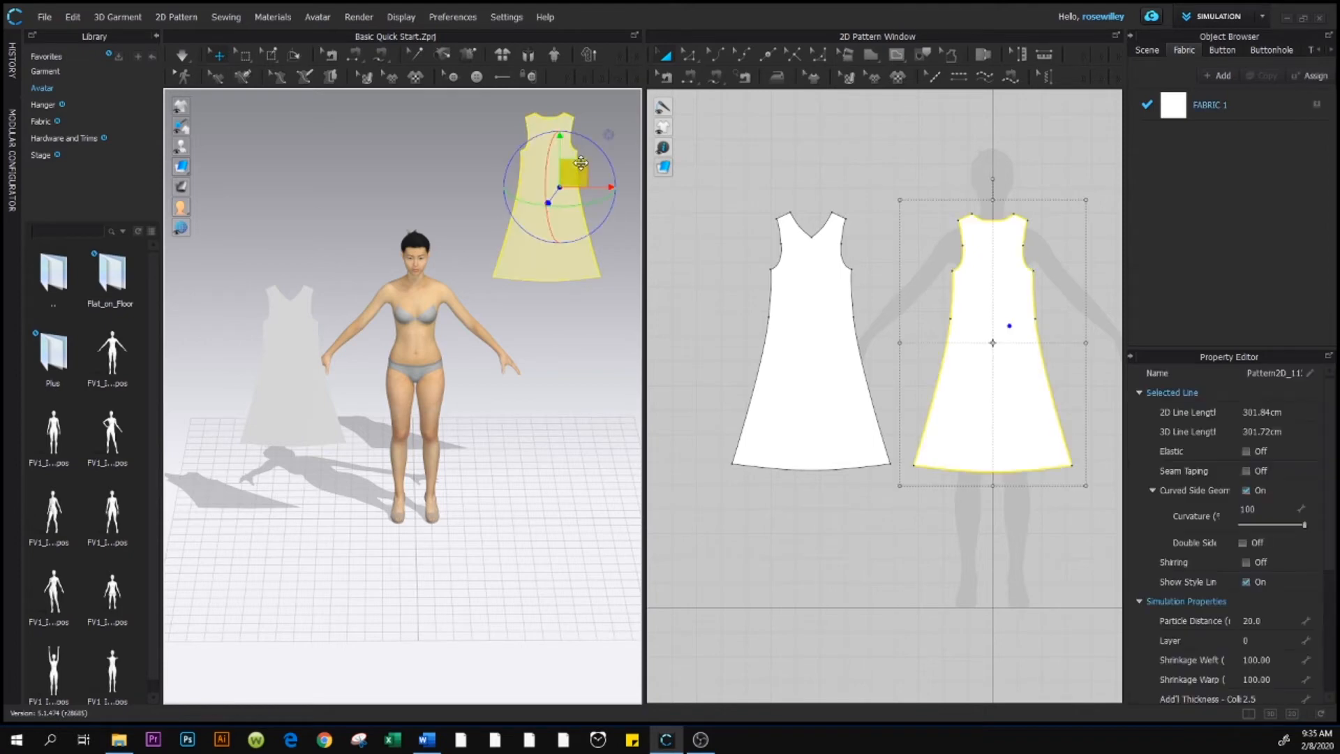
drag(574, 171, 594, 206)
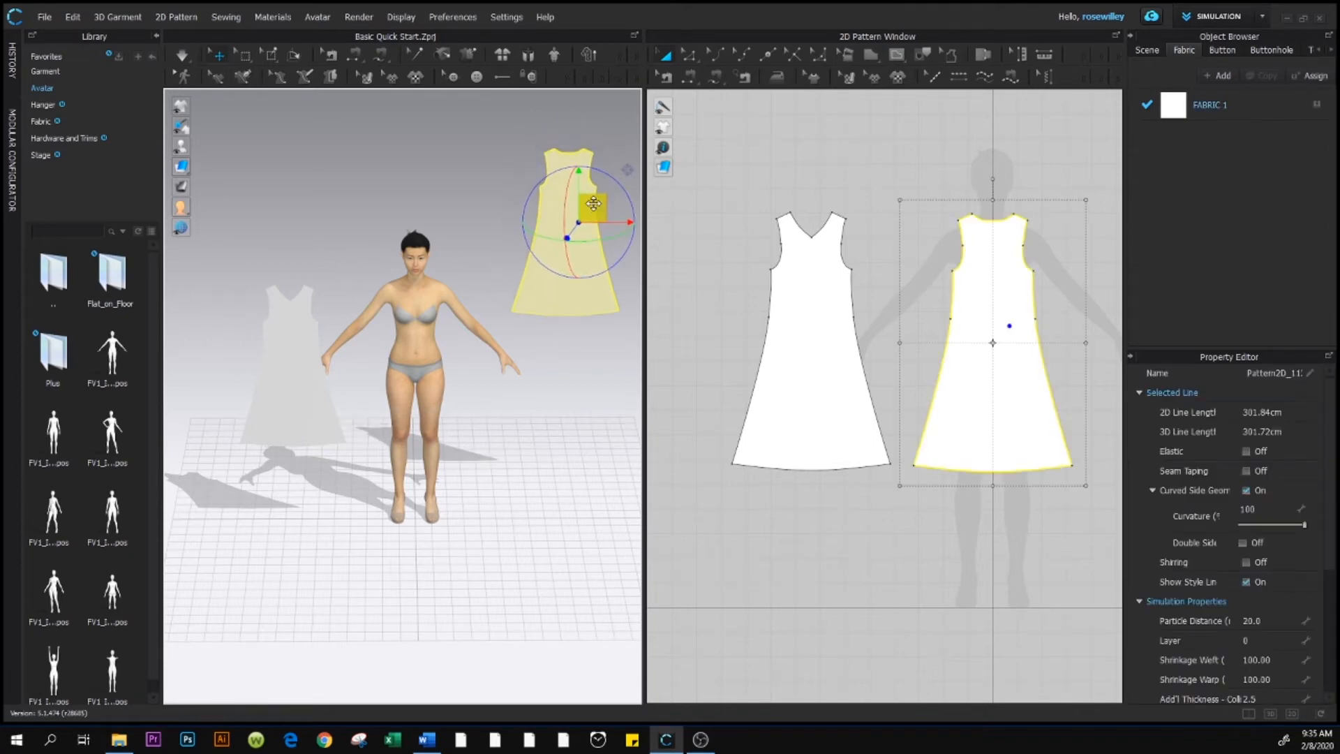
click(455, 185)
Move the V-neck panel up in the 3D window so it hangs clear of the avatar, above its right arm.
click(292, 356)
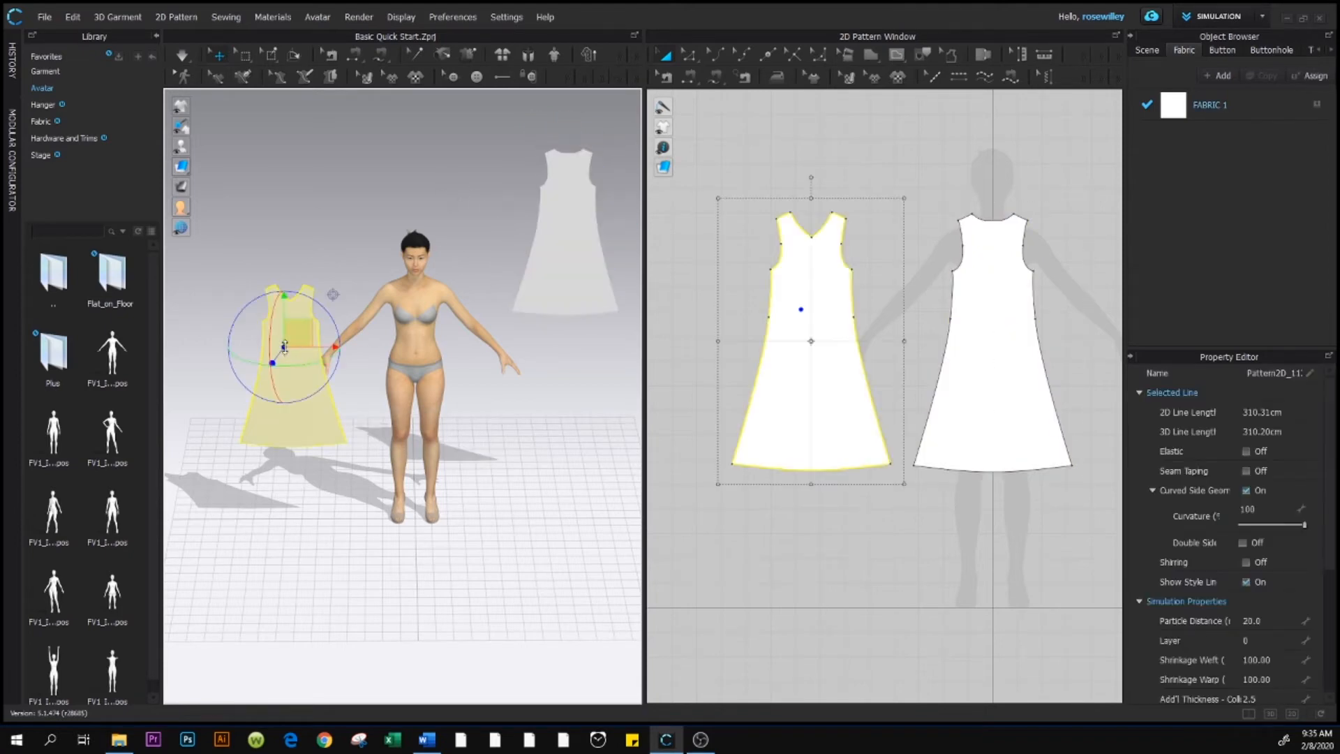
drag(301, 334, 293, 192)
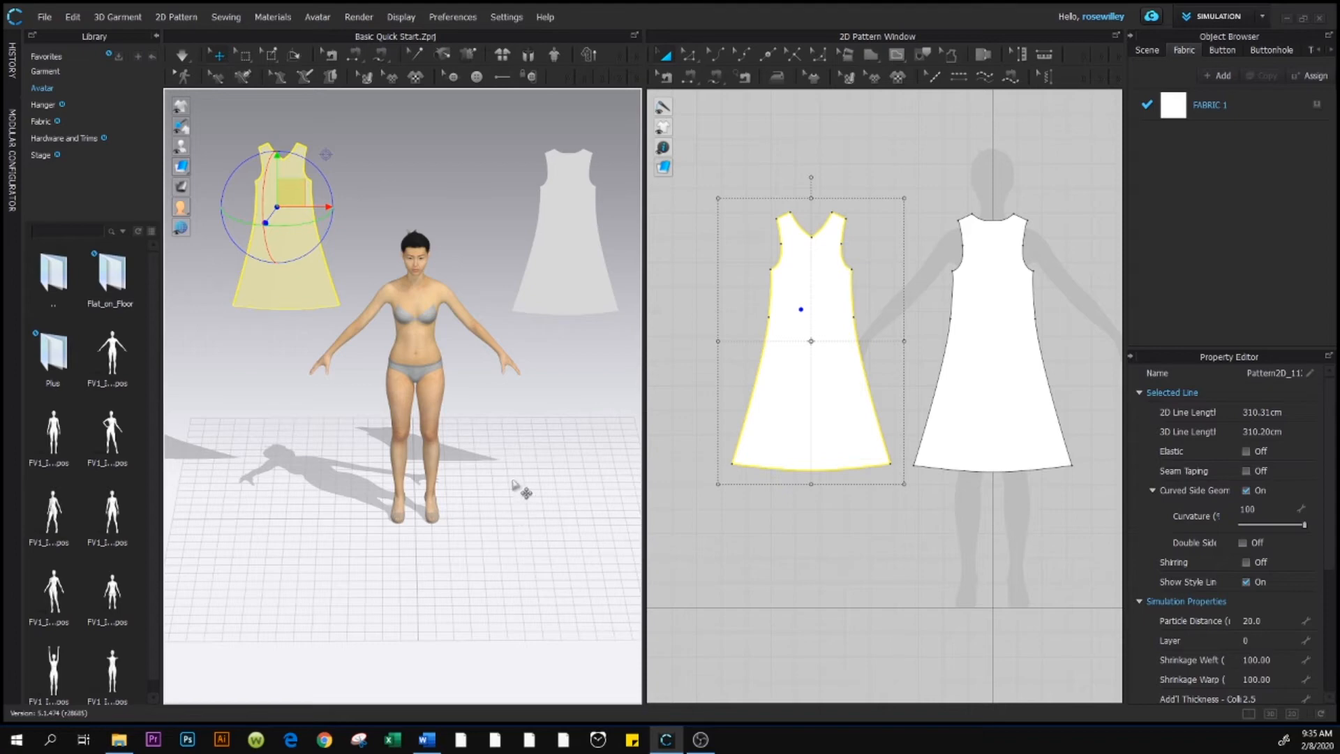
click(520, 490)
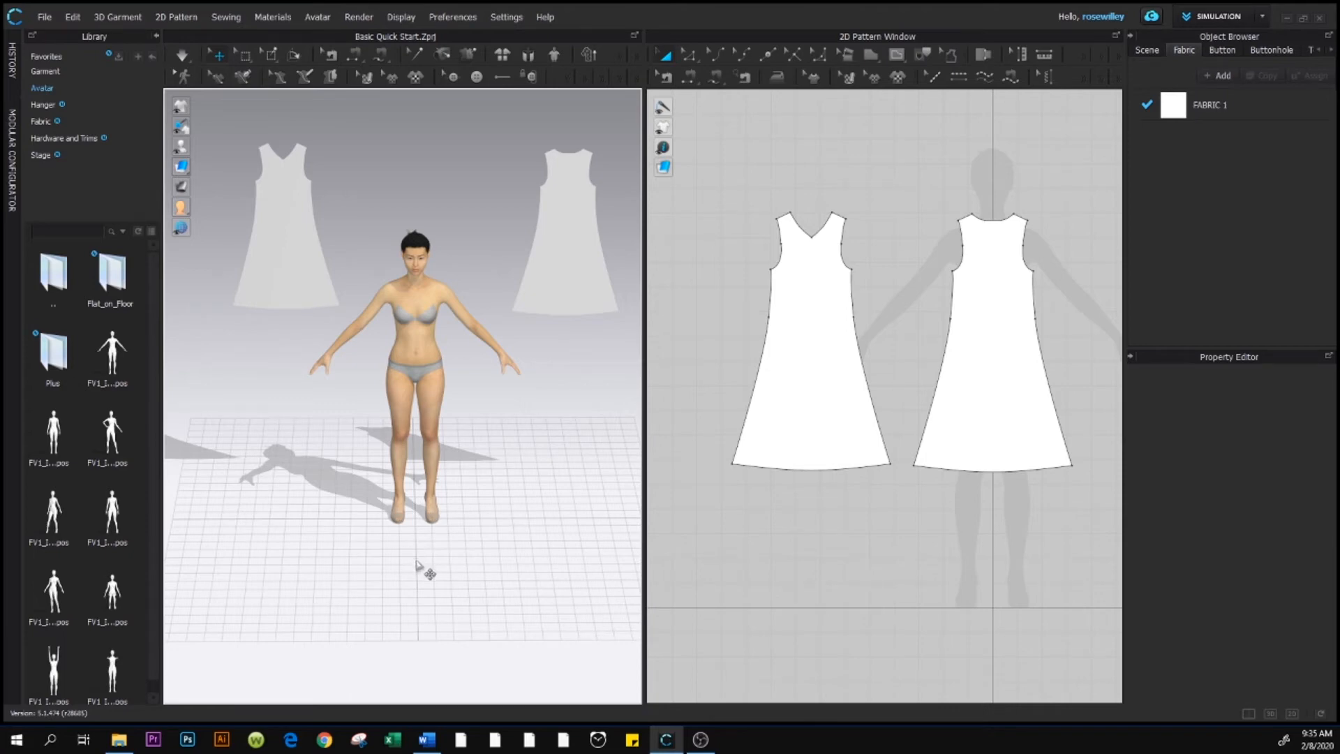
right_drag(417, 560, 417, 530)
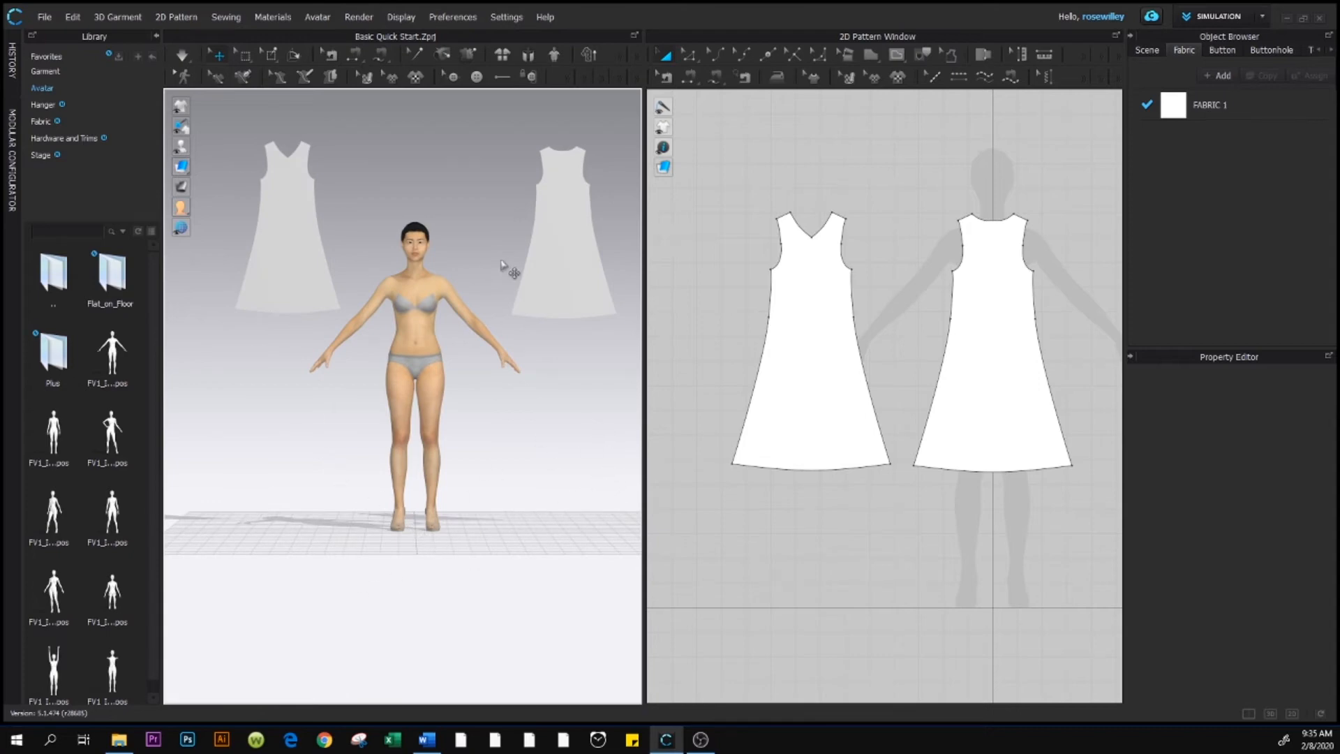
click(289, 222)
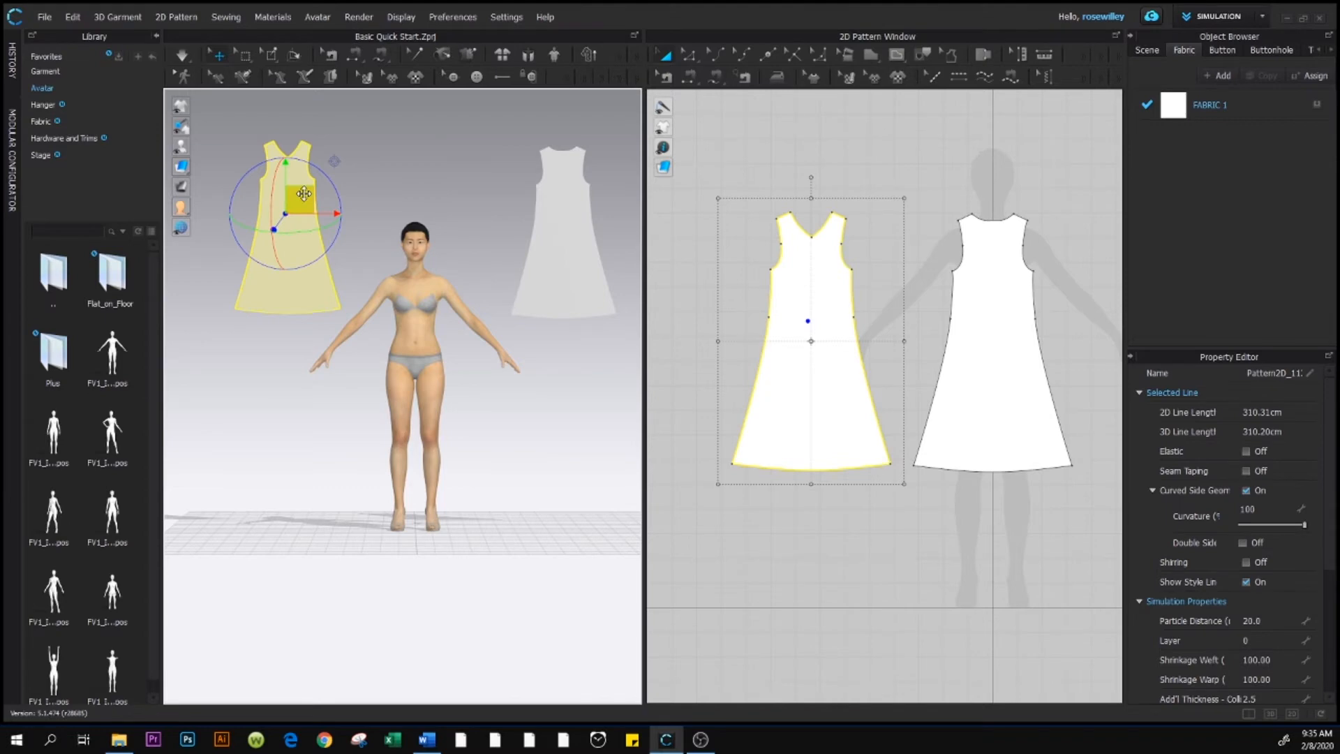
drag(304, 193, 299, 177)
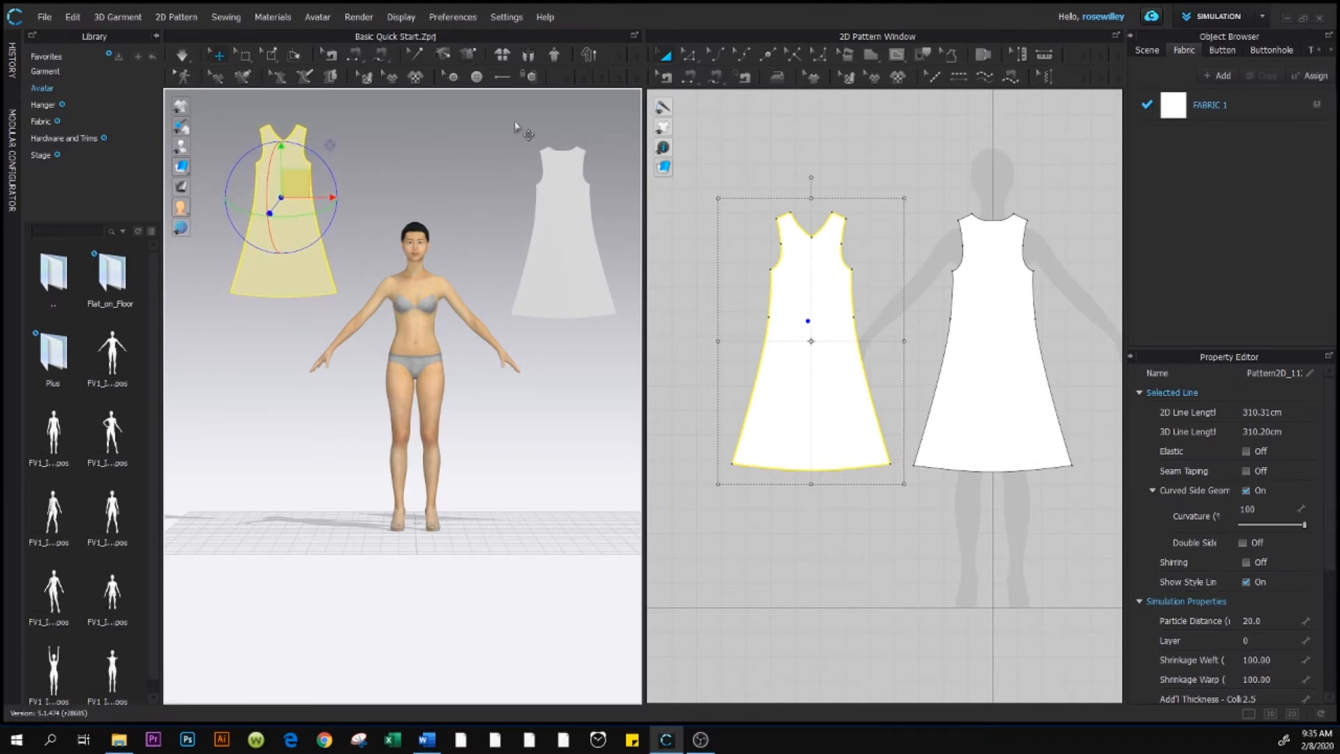
click(444, 140)
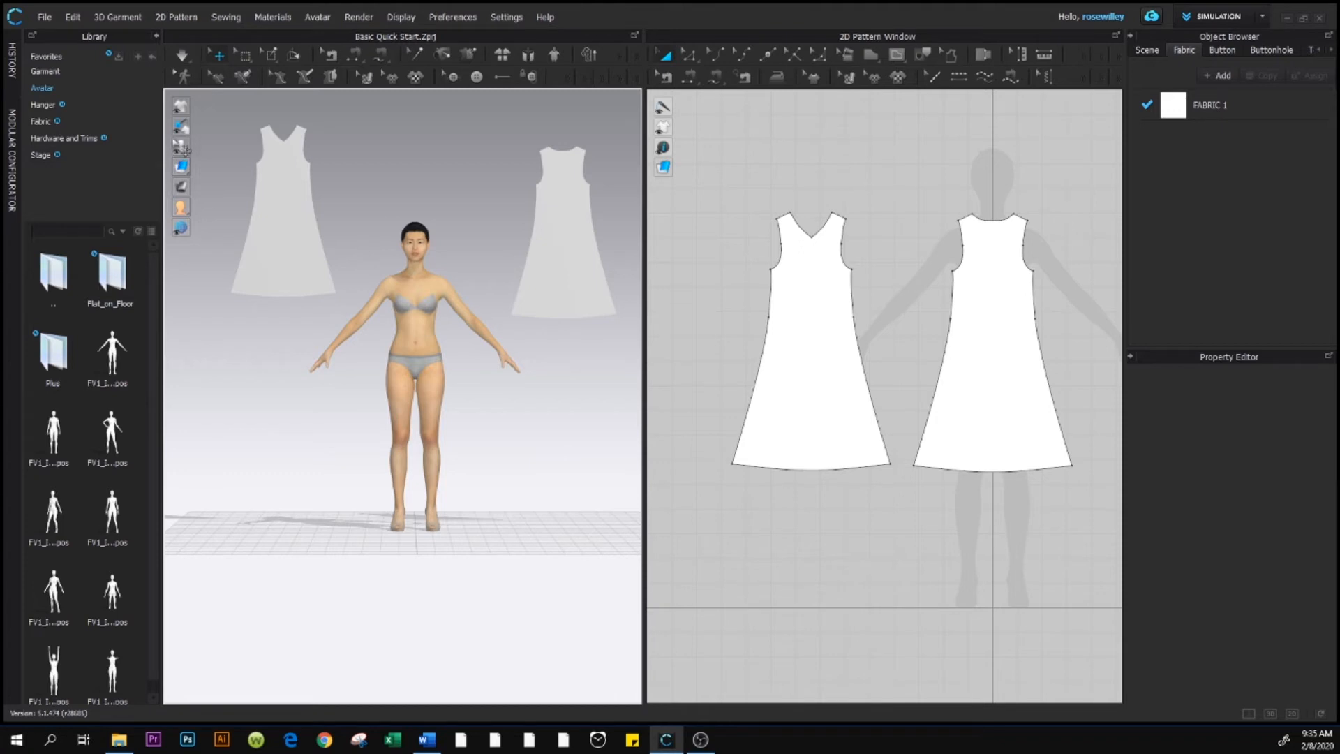
Show the avatar's arrangement points and place the V-neck panel on the front center point at hip level.
mouse_move(179, 99)
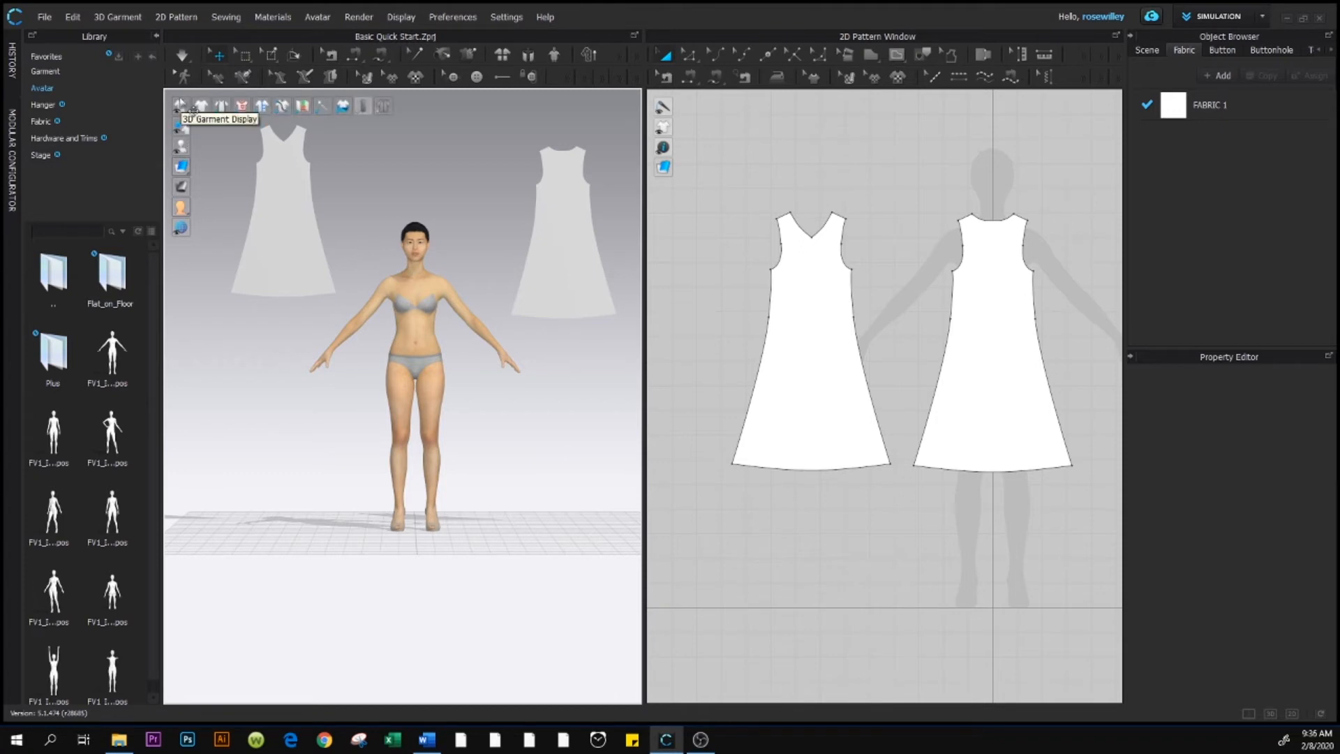
mouse_move(194, 163)
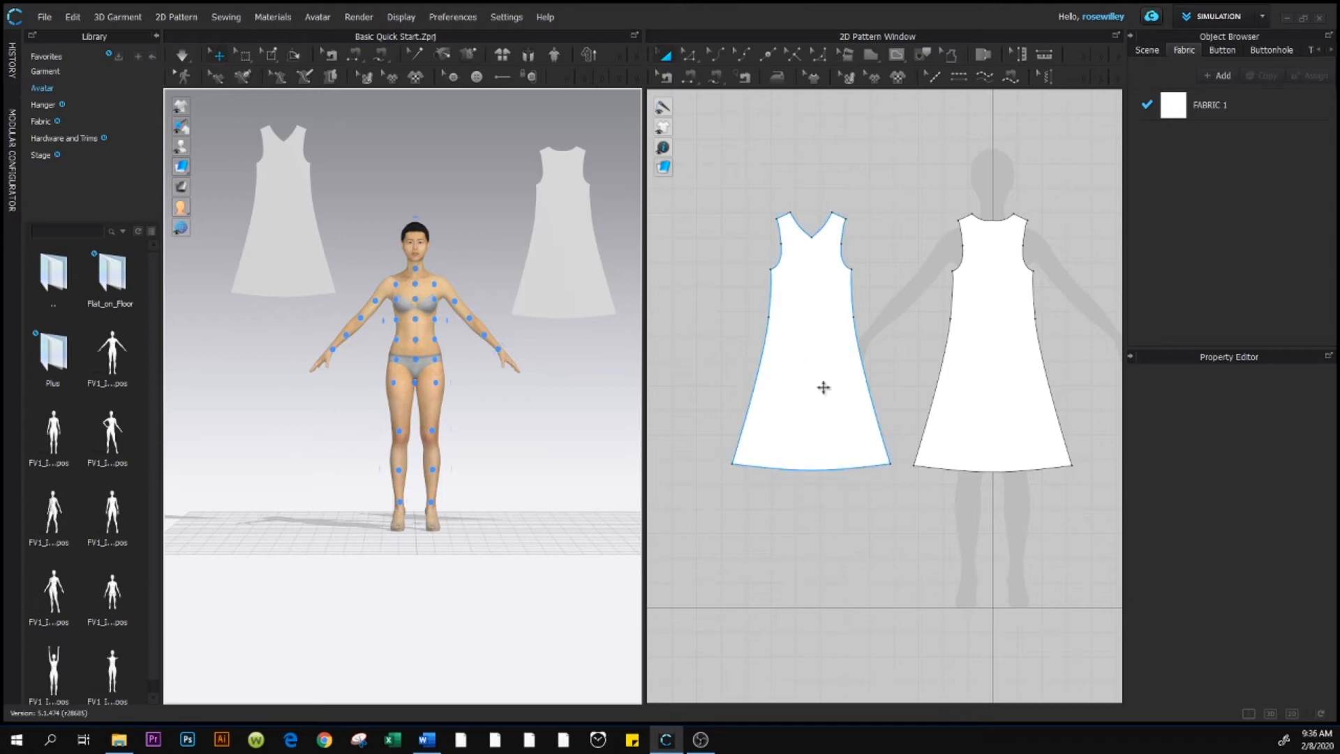
click(817, 307)
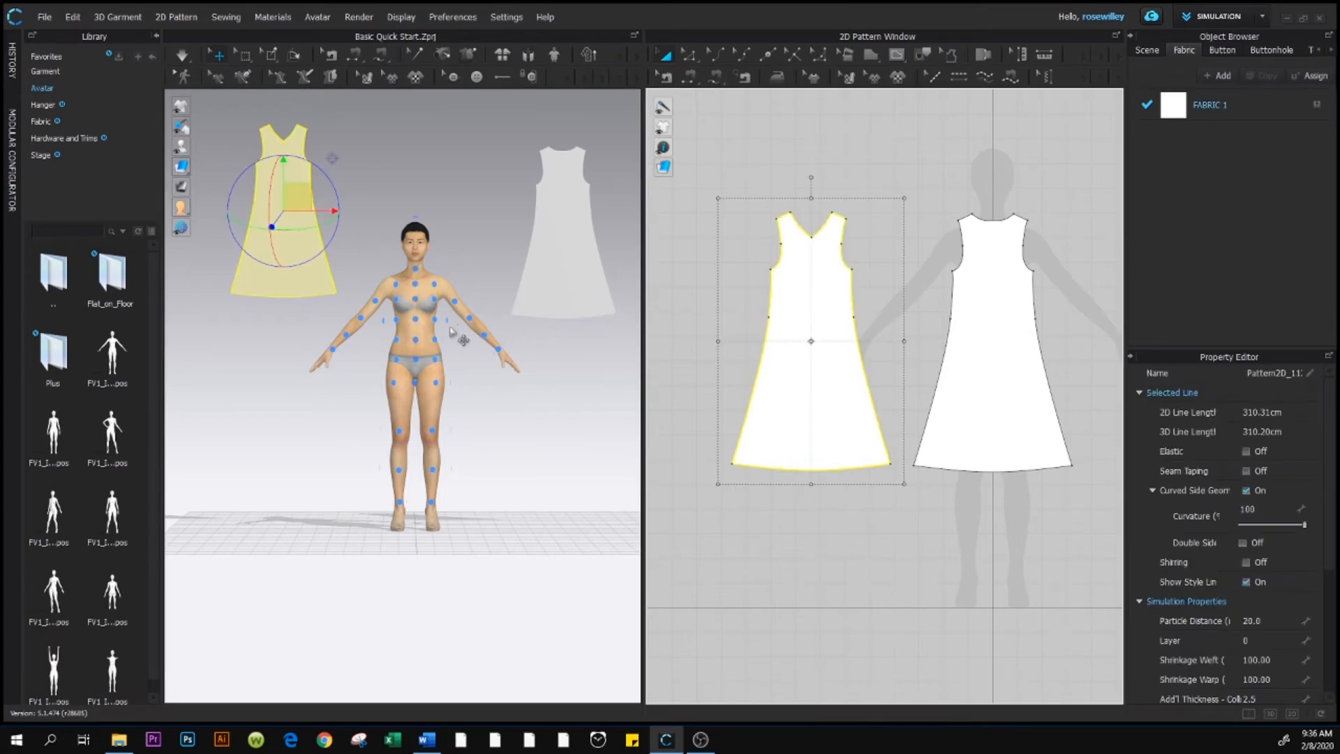
mouse_move(416, 321)
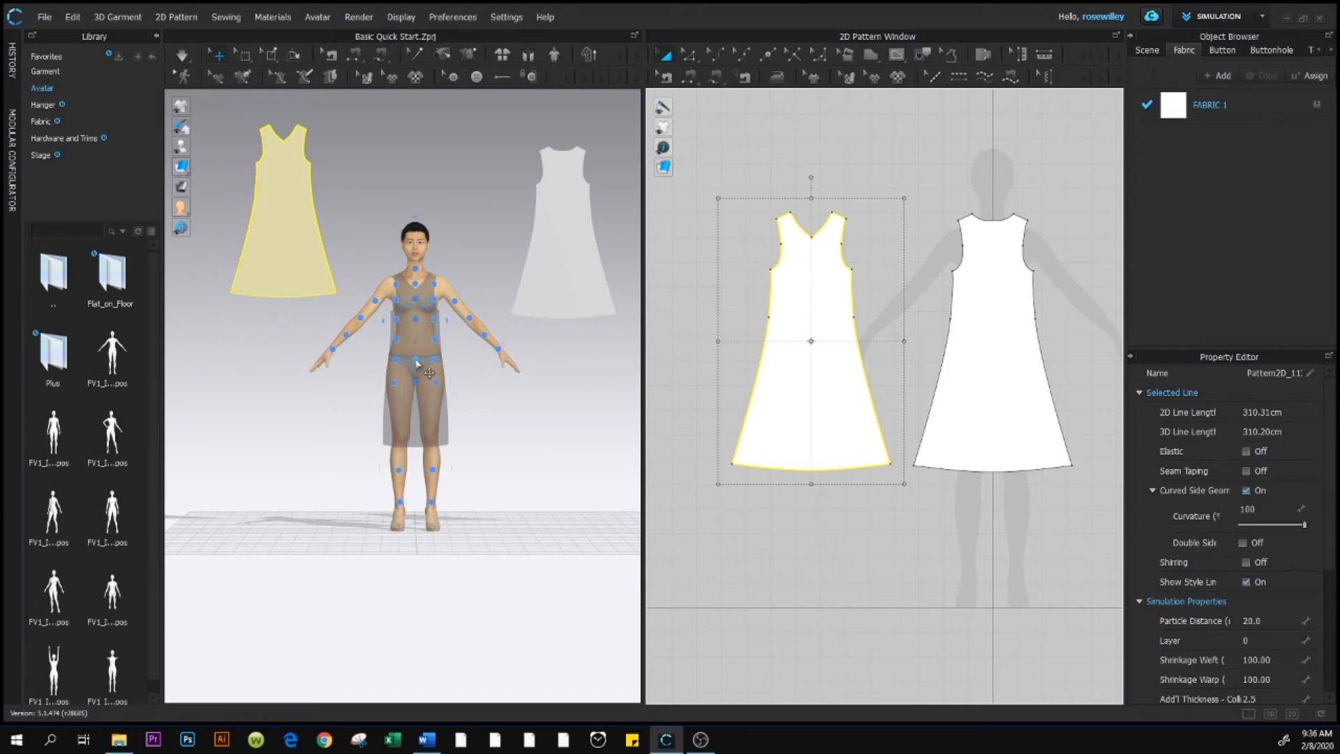
click(416, 361)
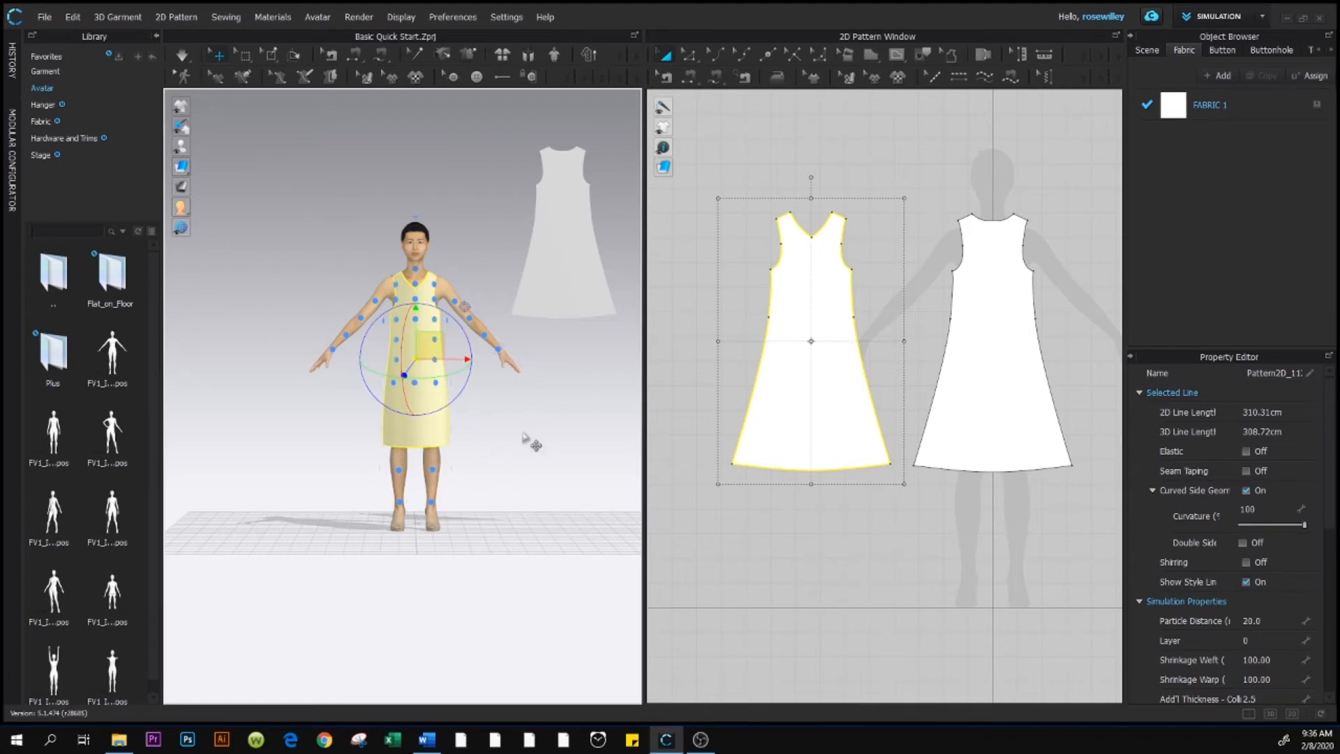
click(499, 495)
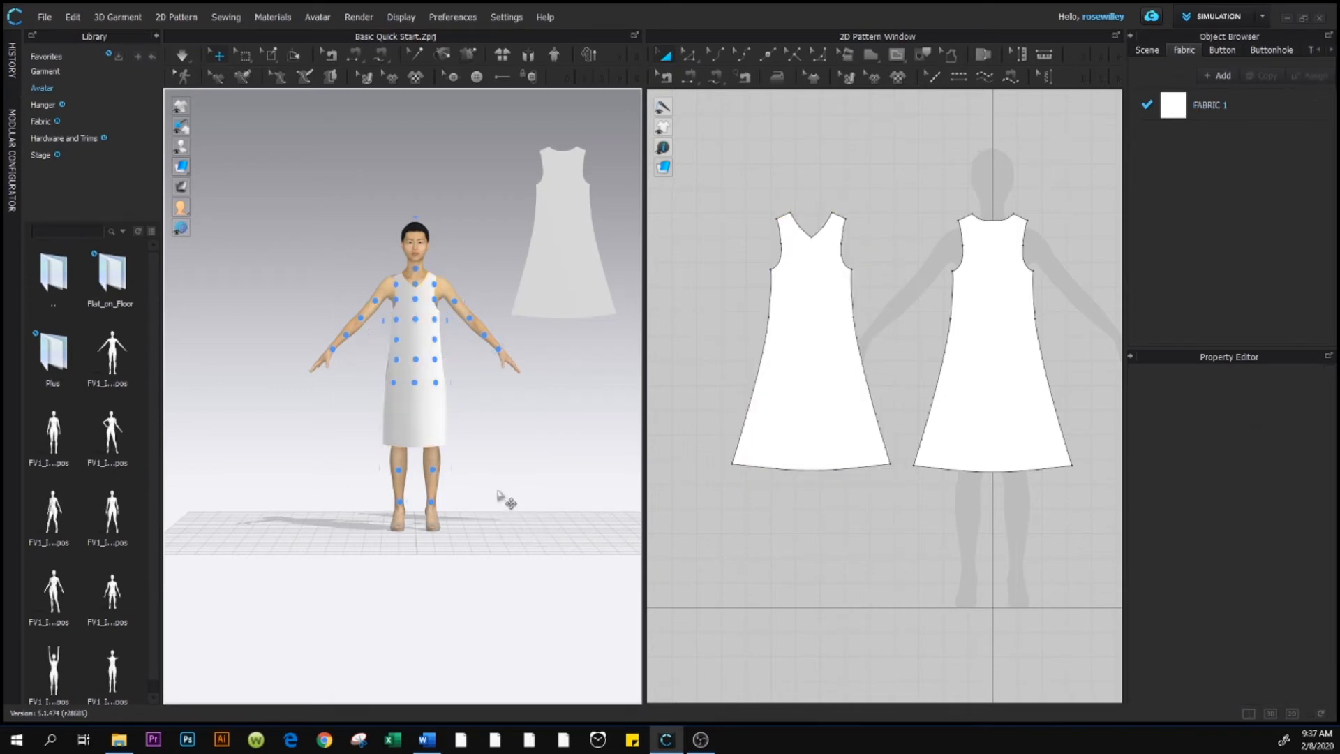
Place the round-neck panel on the avatar's back center arrangement point at hip level and check the arrangement from the sides.
right_drag(523, 524, 393, 526)
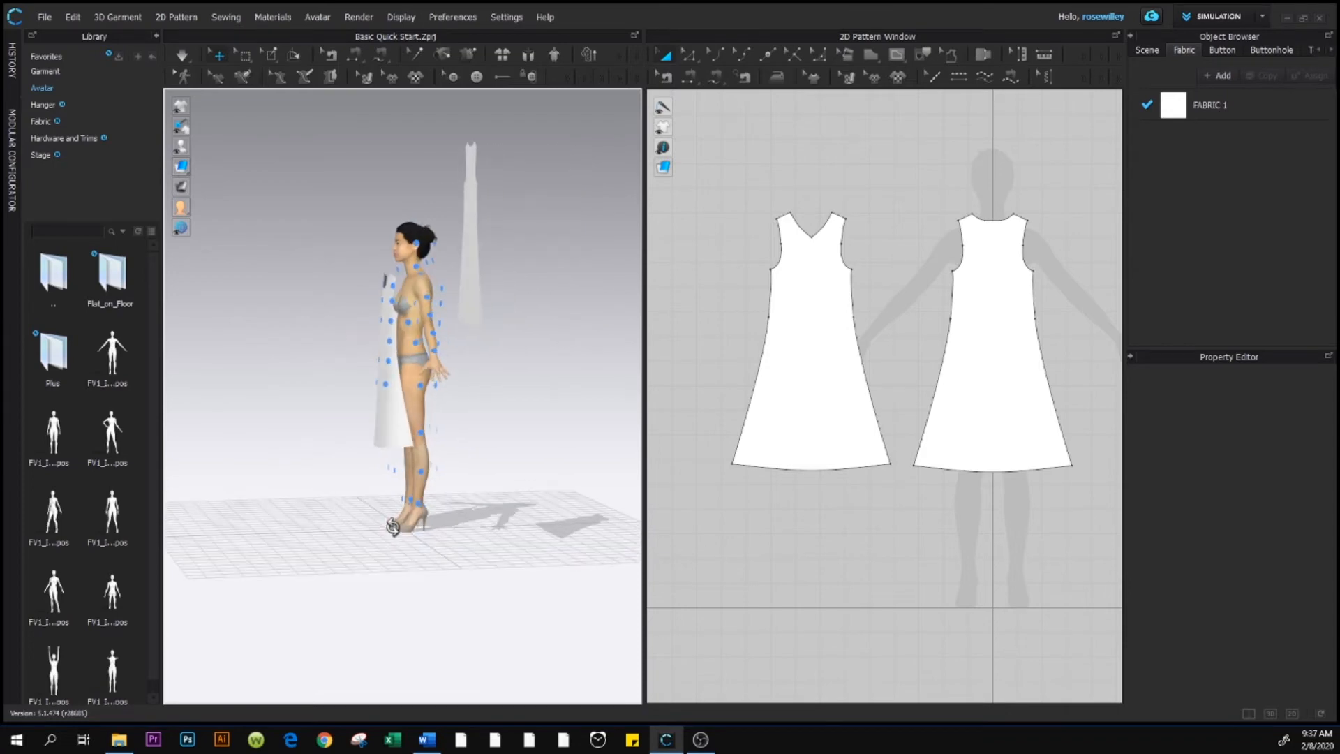
right_drag(551, 479, 463, 522)
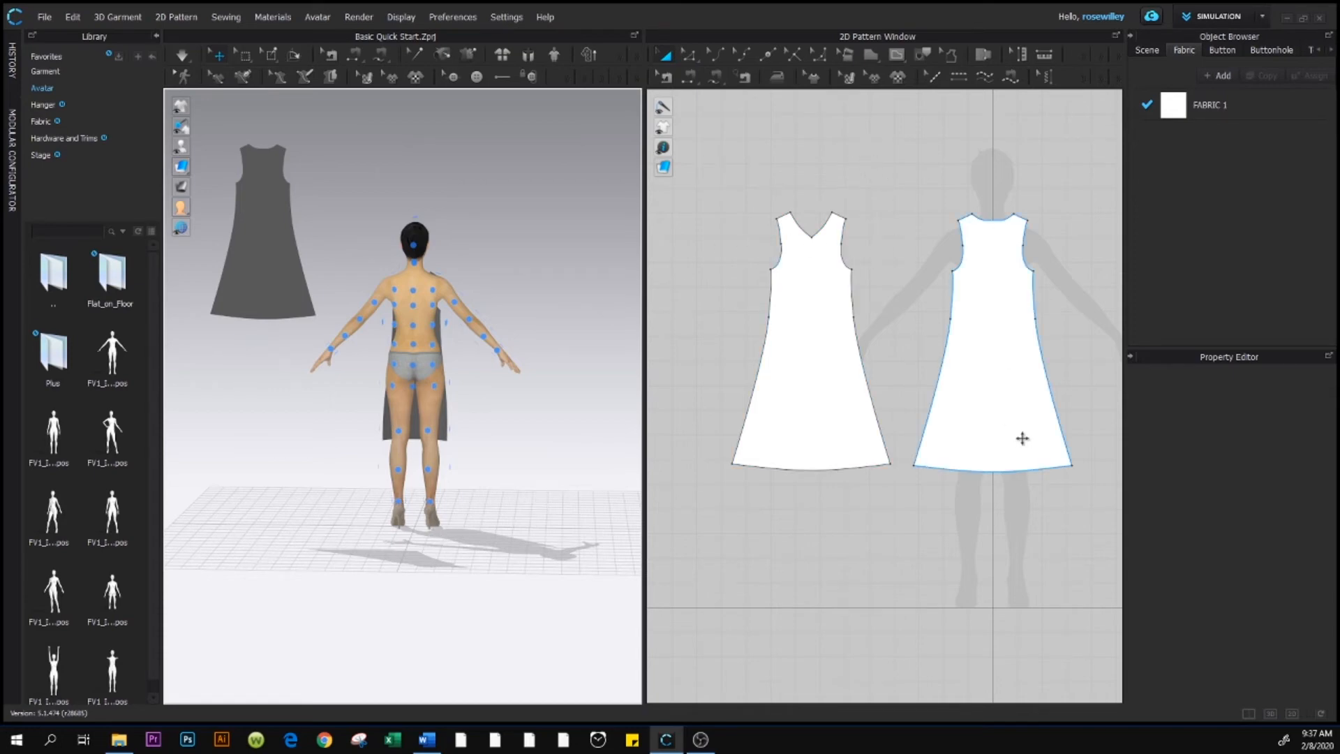
click(1004, 332)
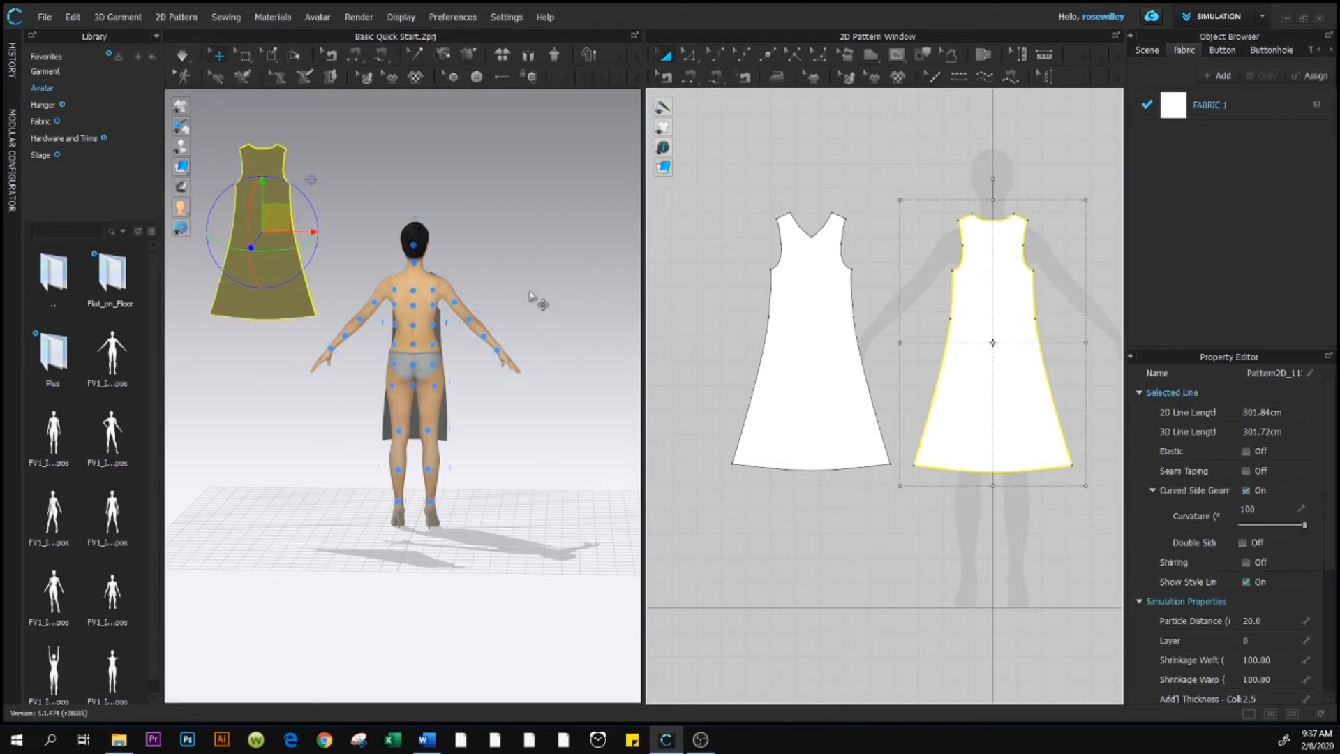
click(414, 326)
click(413, 365)
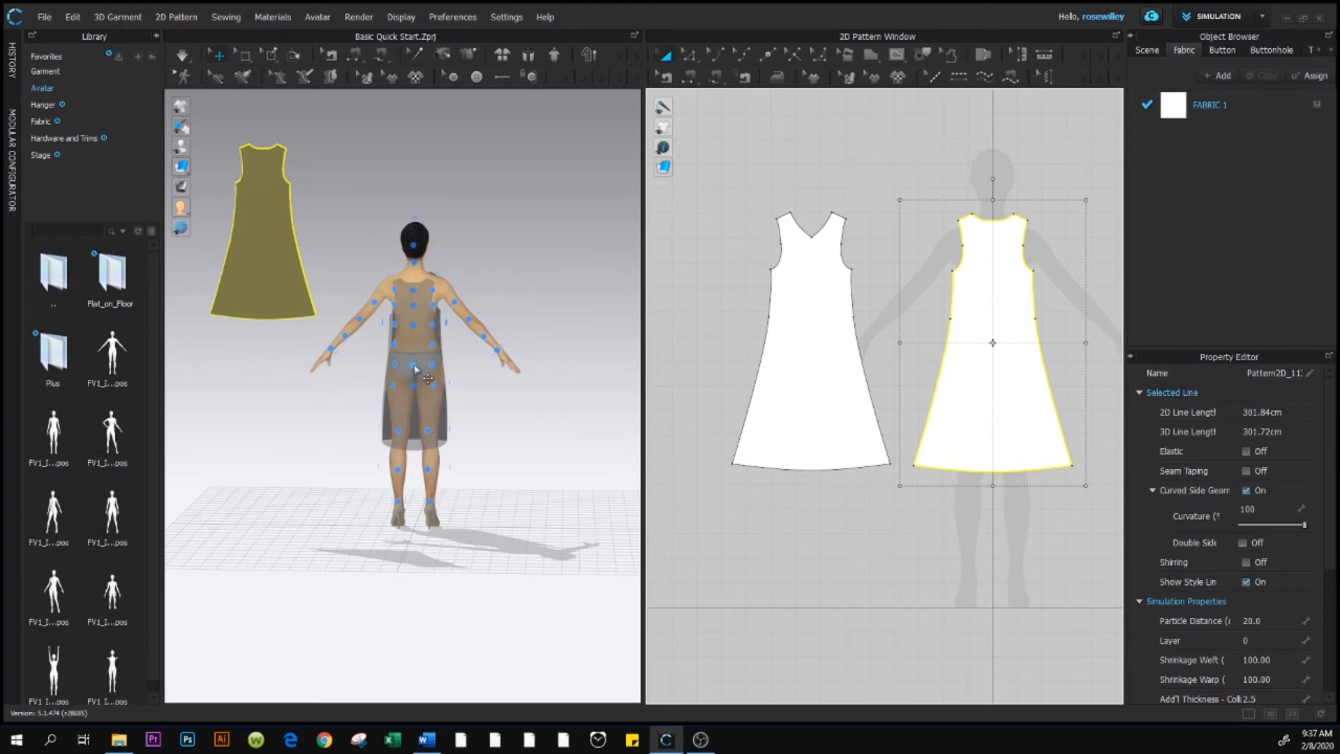
click(414, 367)
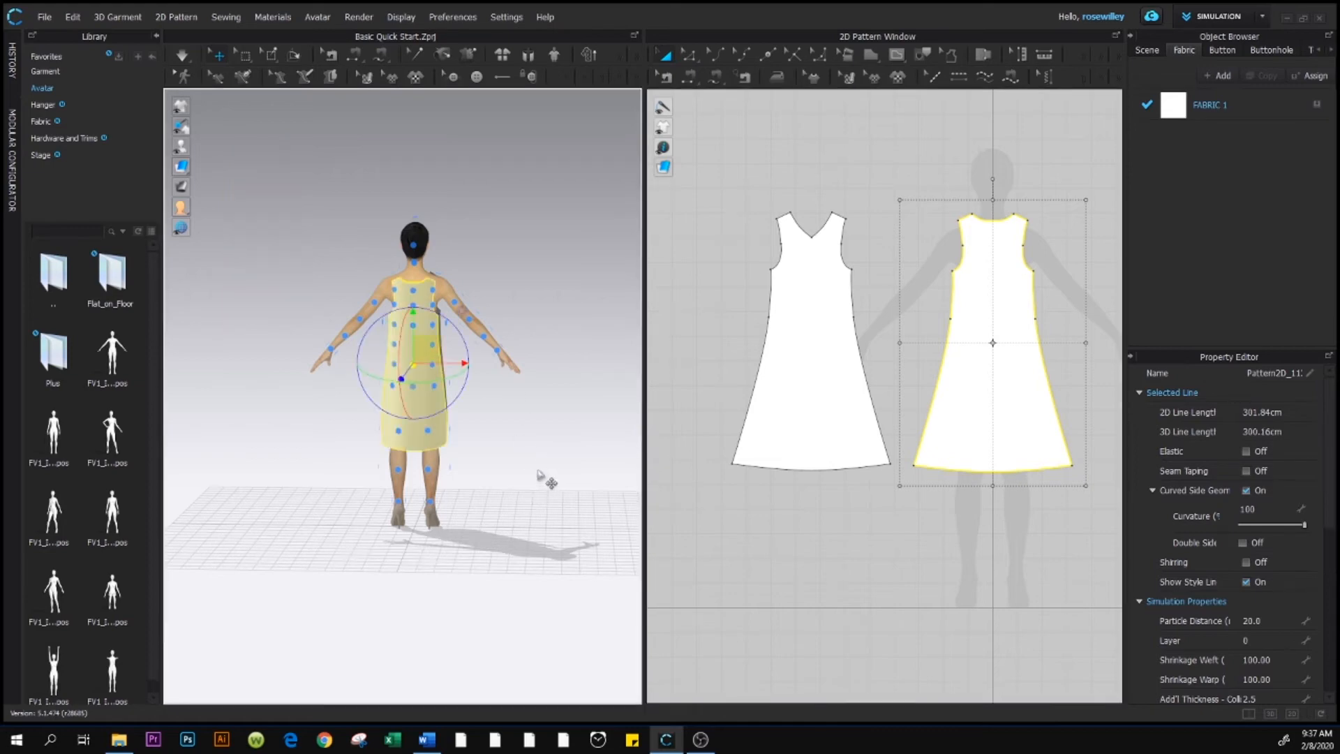
click(544, 476)
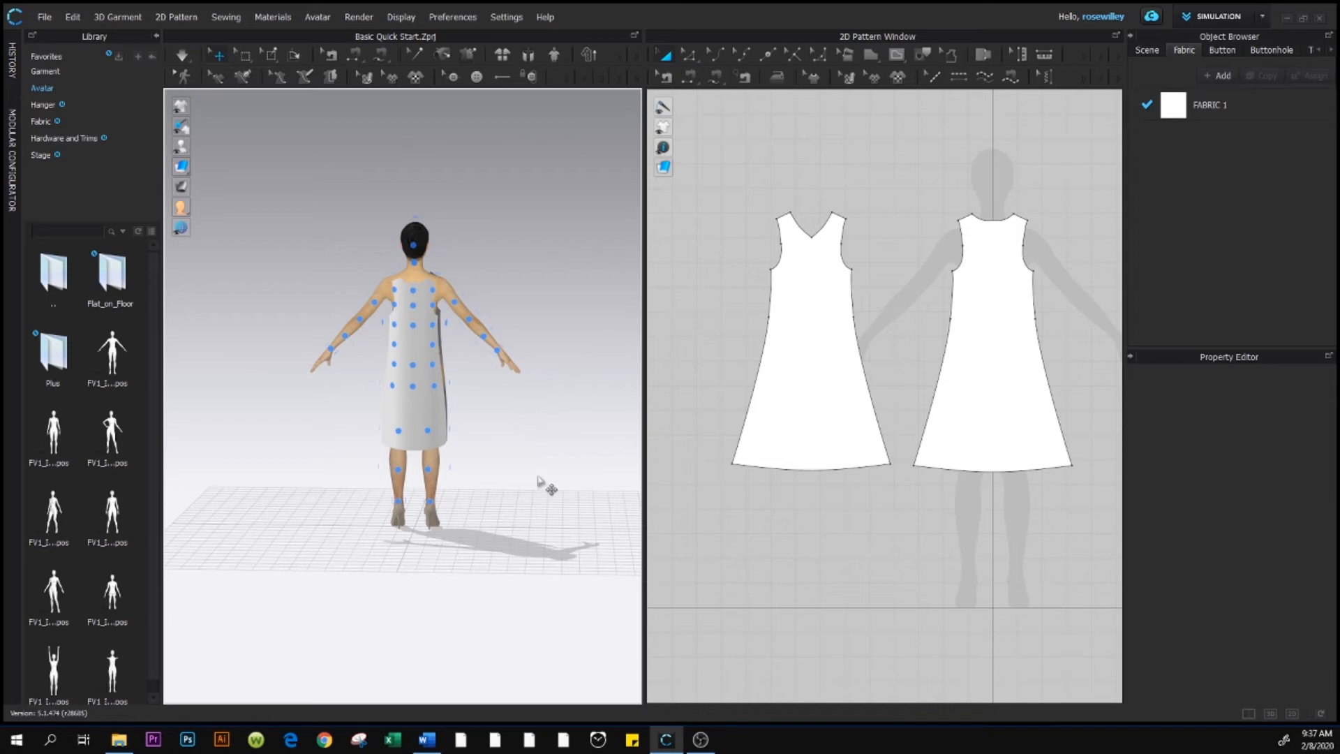
right_drag(542, 496, 356, 470)
right_drag(559, 467, 493, 500)
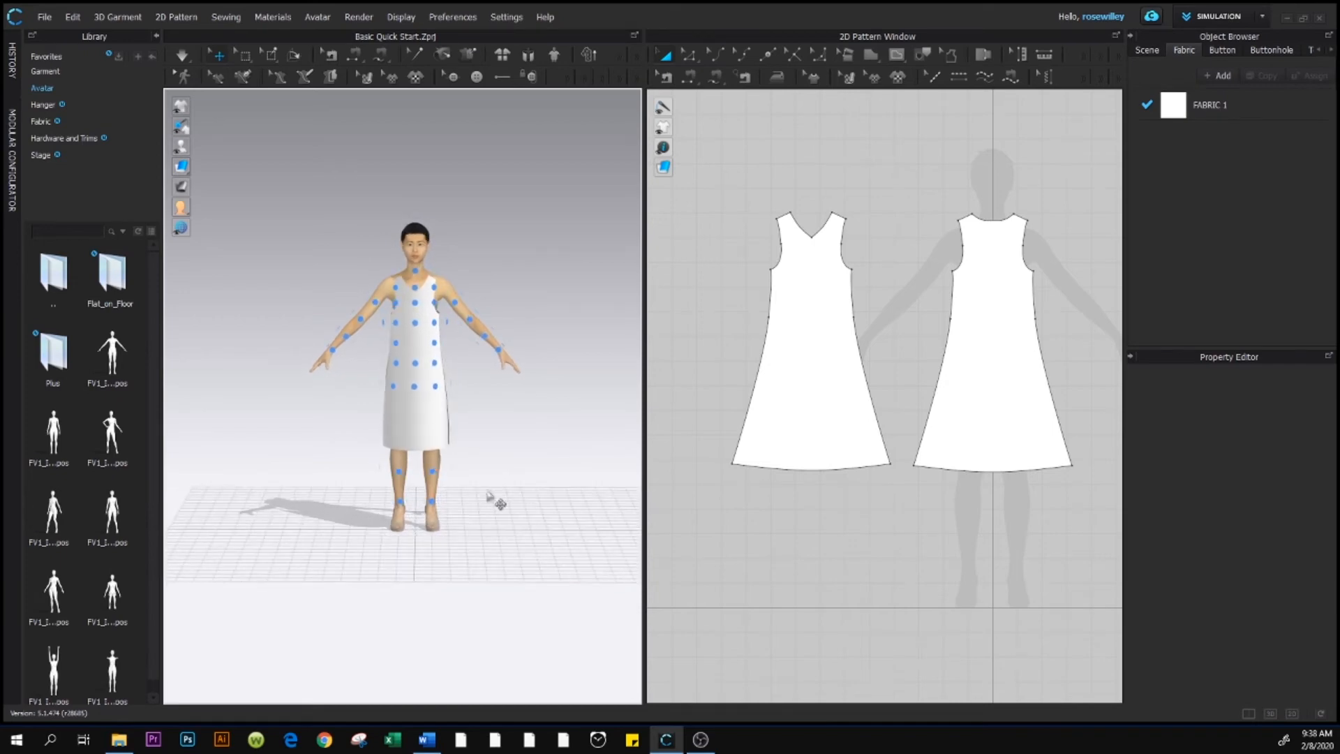
Hide the avatar's arrangement points in the 3D window and clear the selection of the V-neck panel.
click(427, 381)
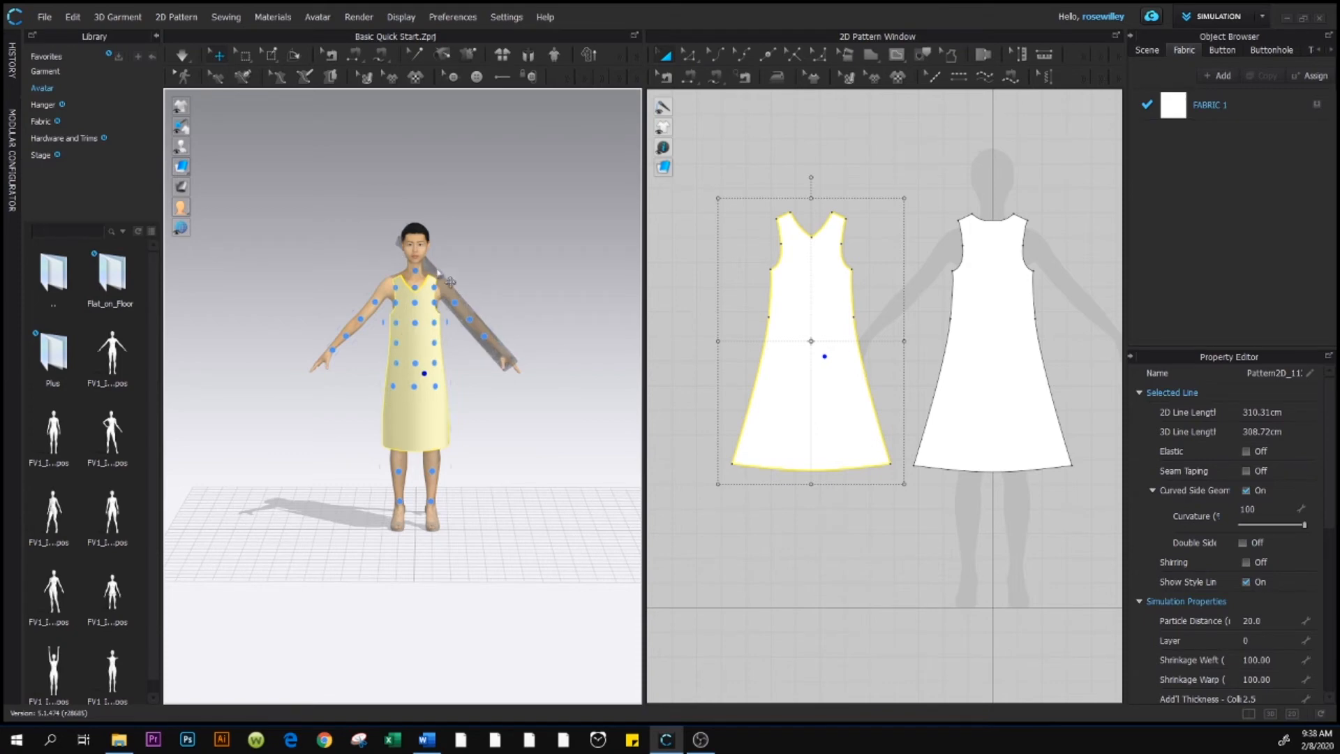
click(418, 332)
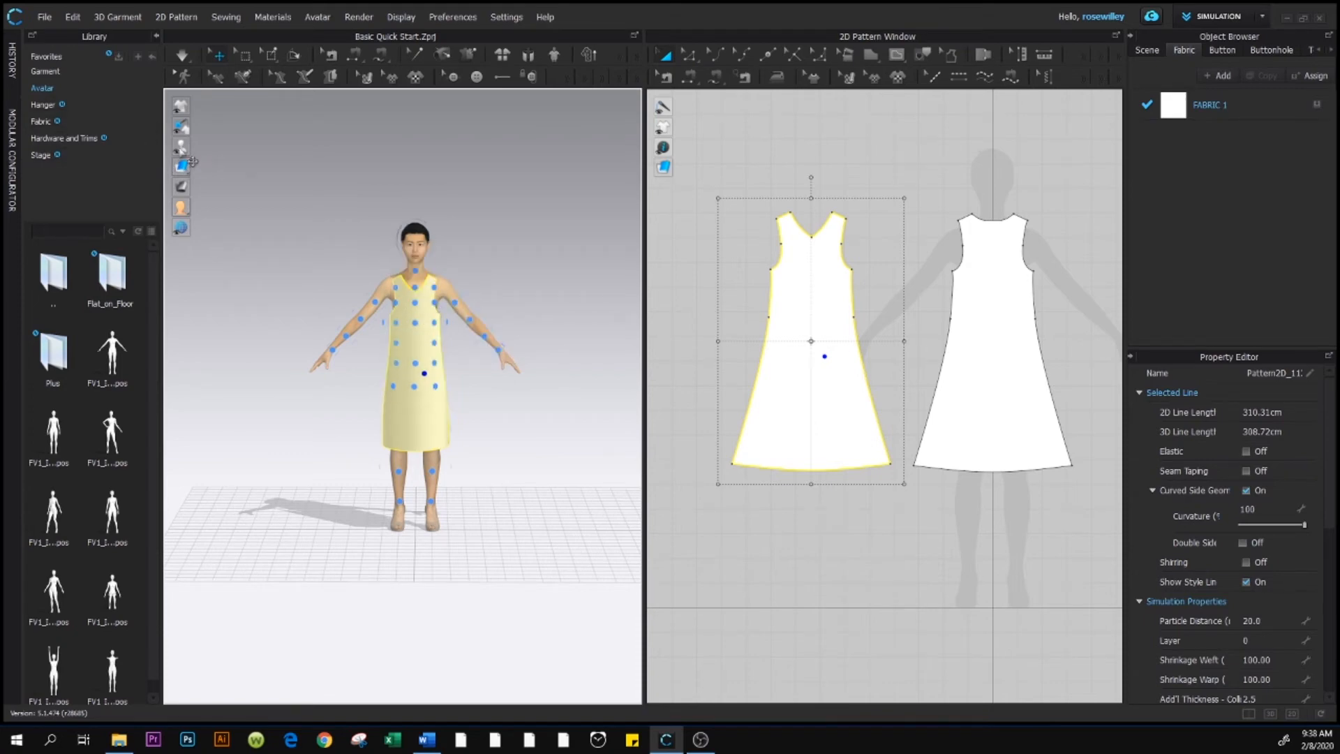
mouse_move(195, 159)
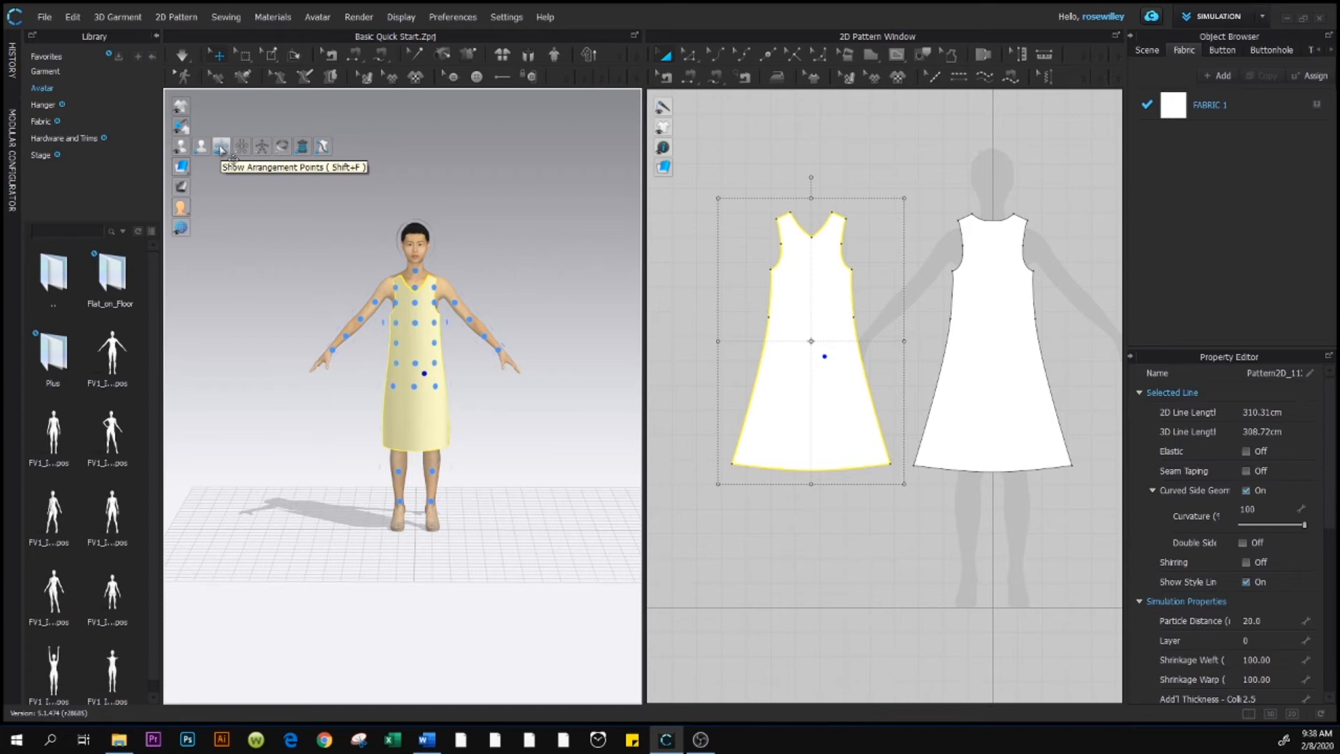
click(220, 148)
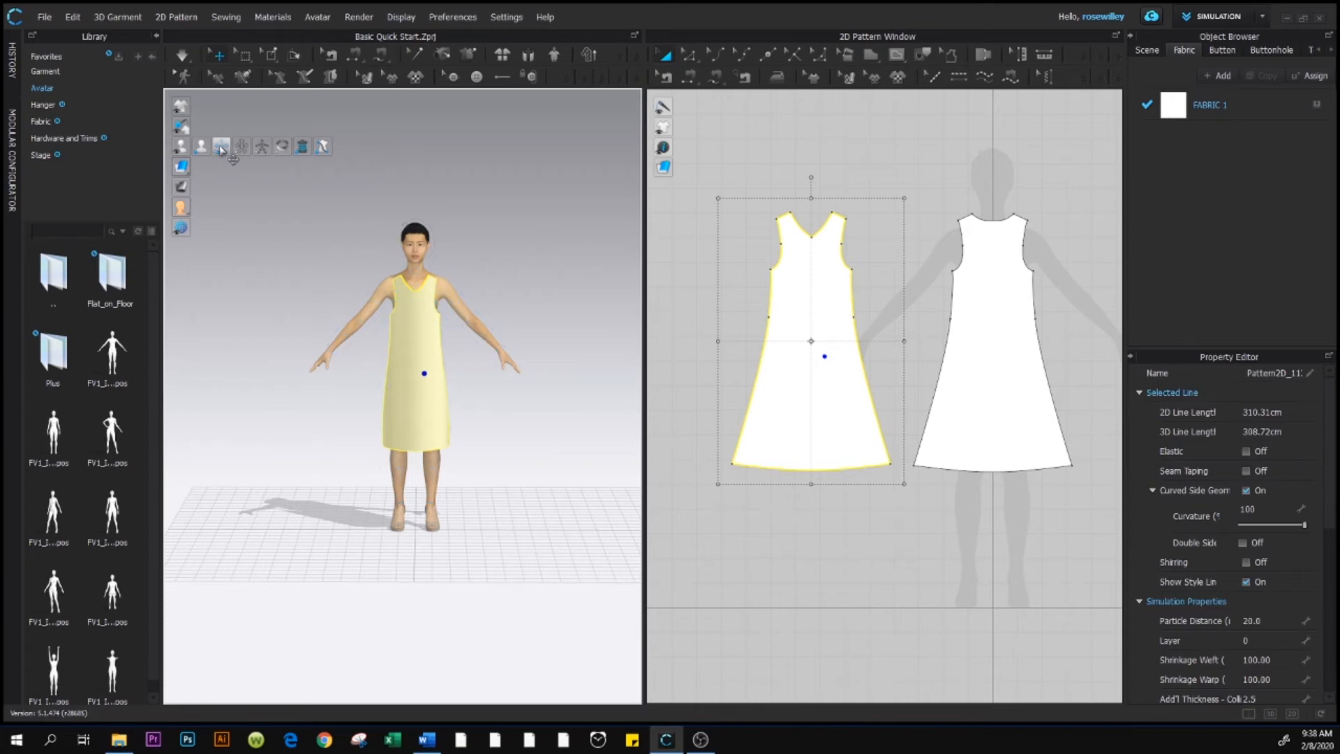
click(520, 443)
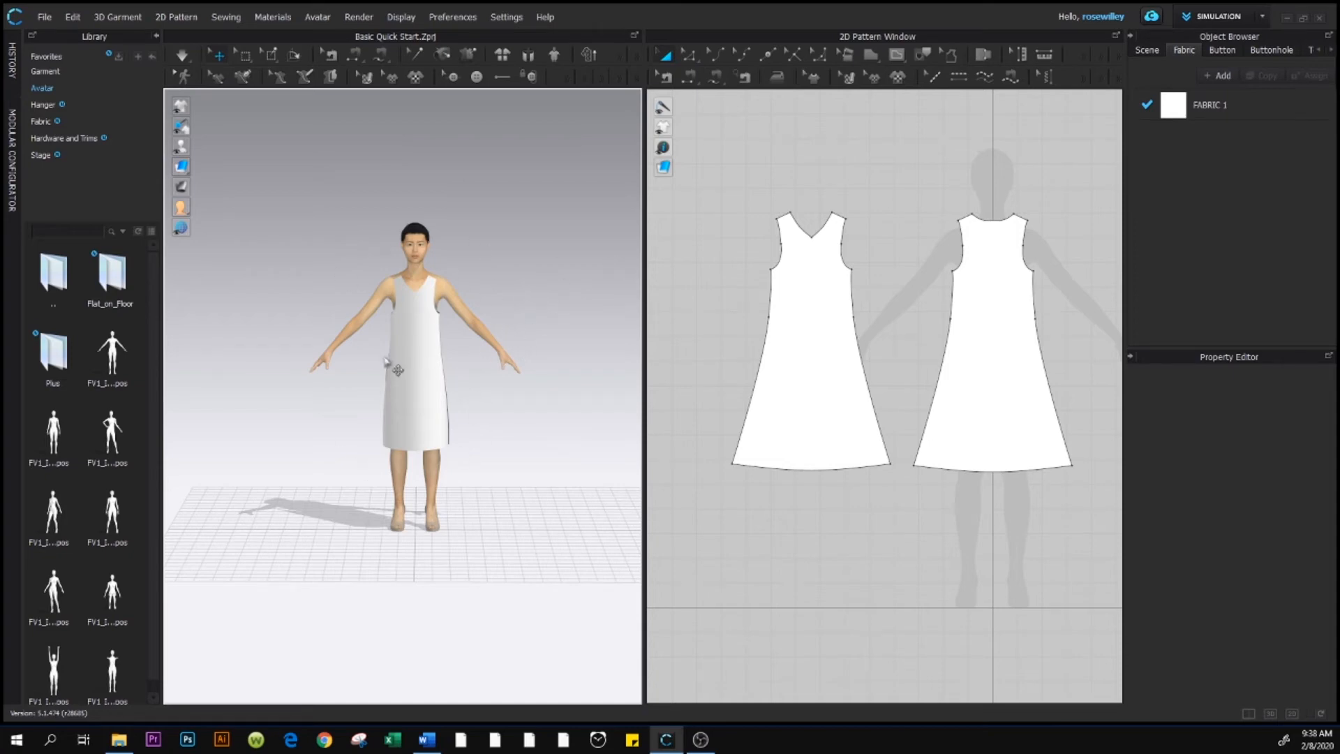
Raise the V-neck panel slightly in front of the avatar so its shoulders sit nearer the avatar's shoulders.
click(426, 312)
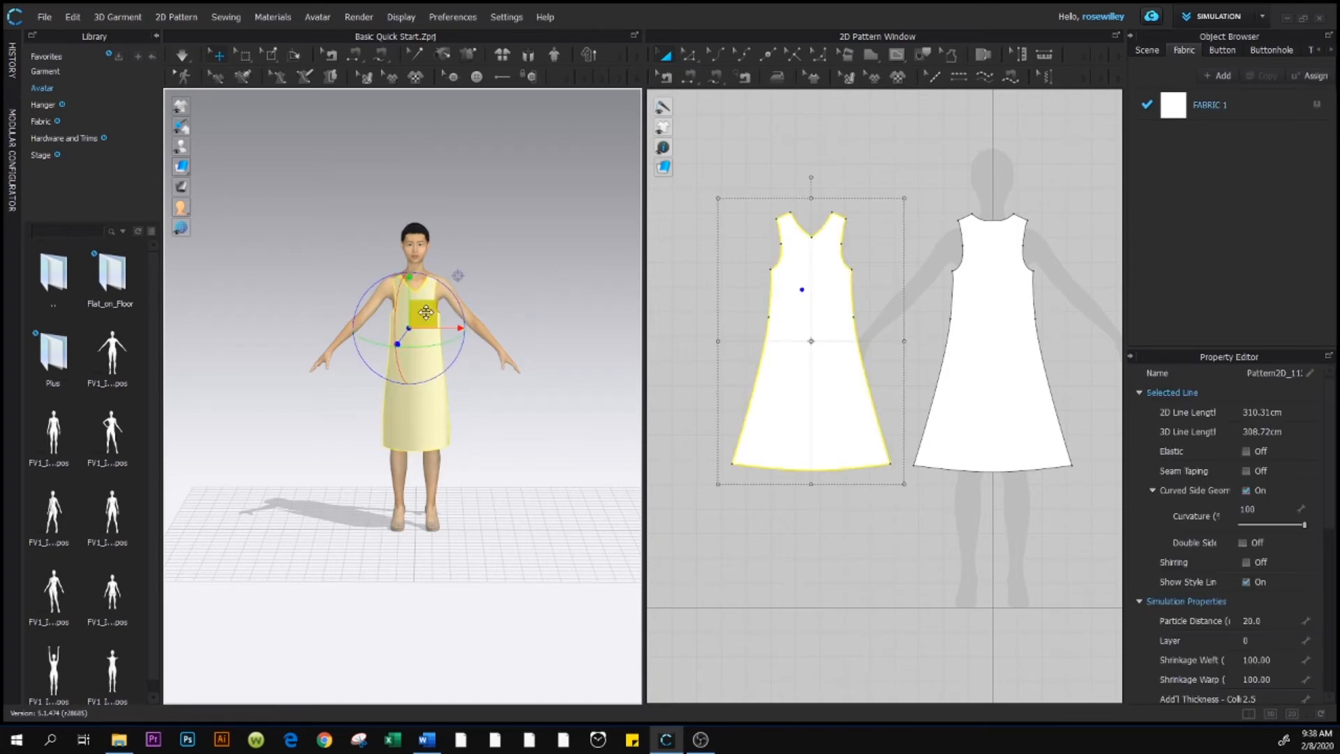
drag(426, 312, 425, 306)
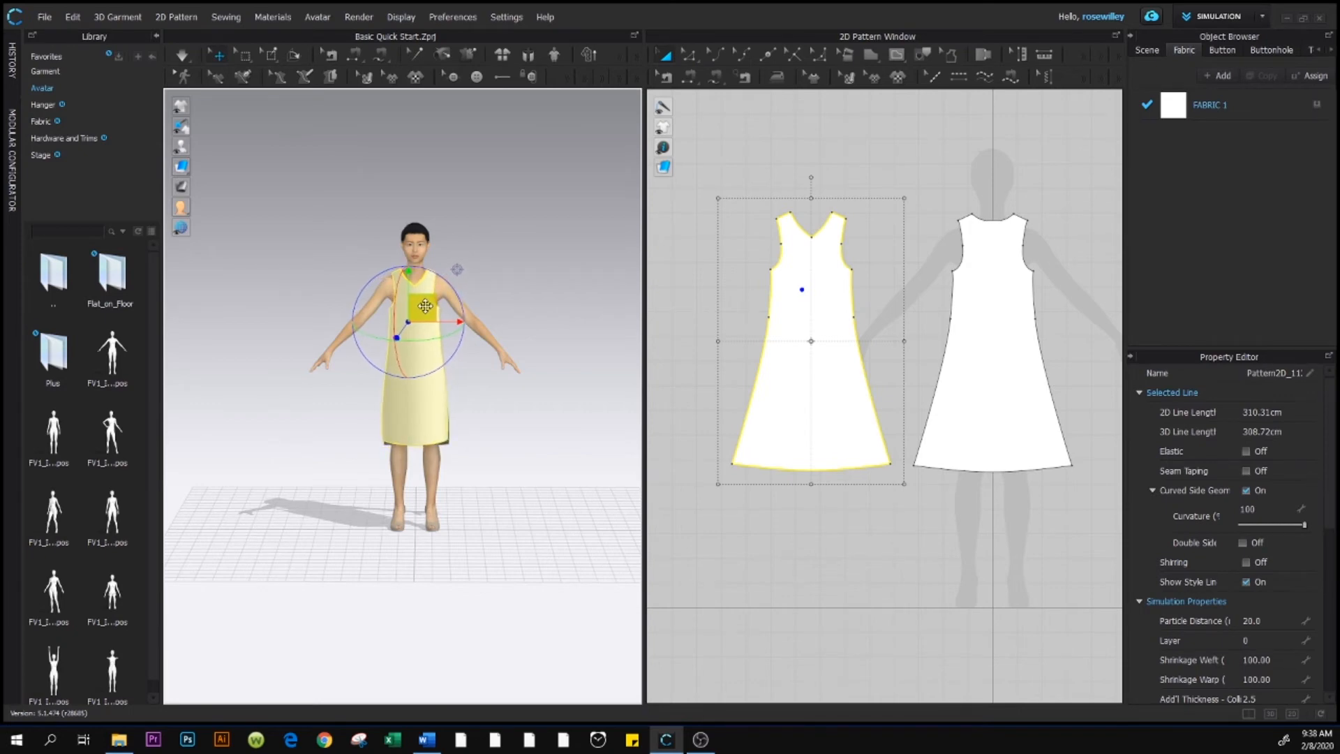
click(503, 435)
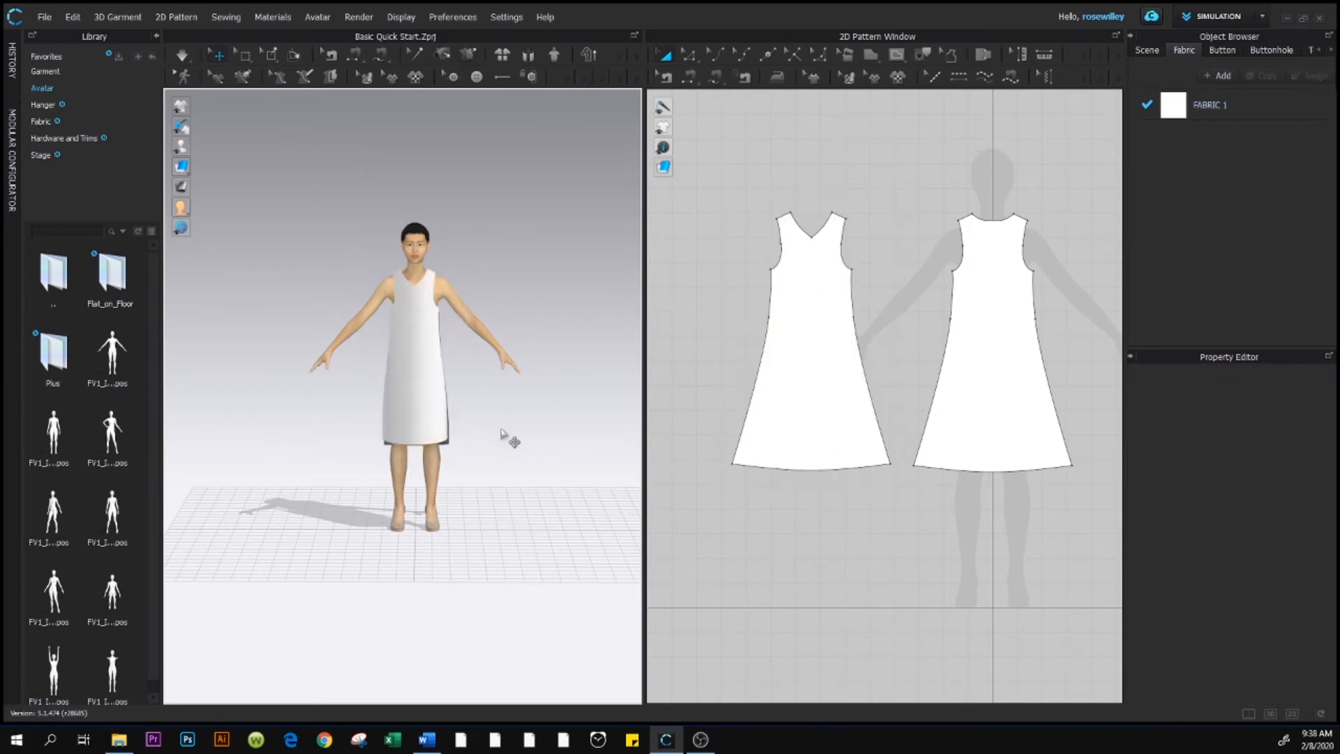
Raise the round-neck panel slightly at the avatar's back to shoulder level and check both panels from the side.
right_drag(500, 433, 418, 437)
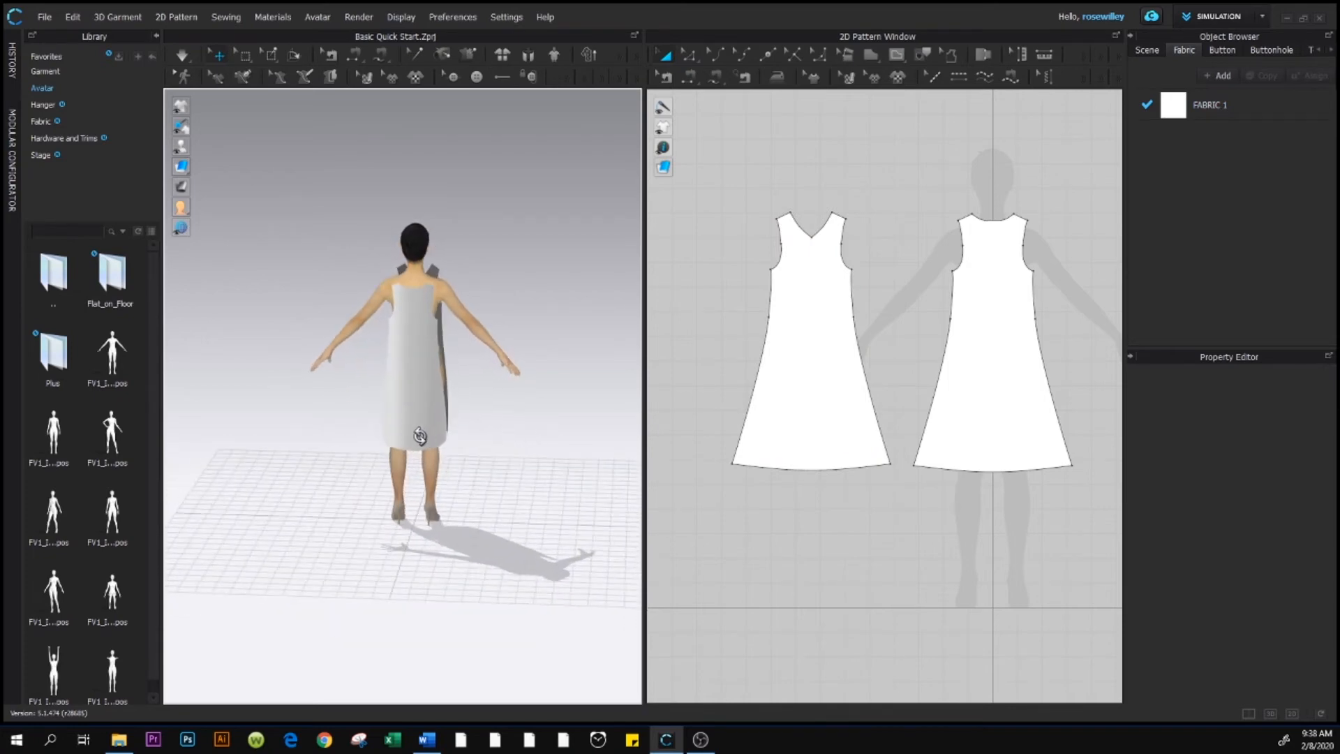
click(427, 353)
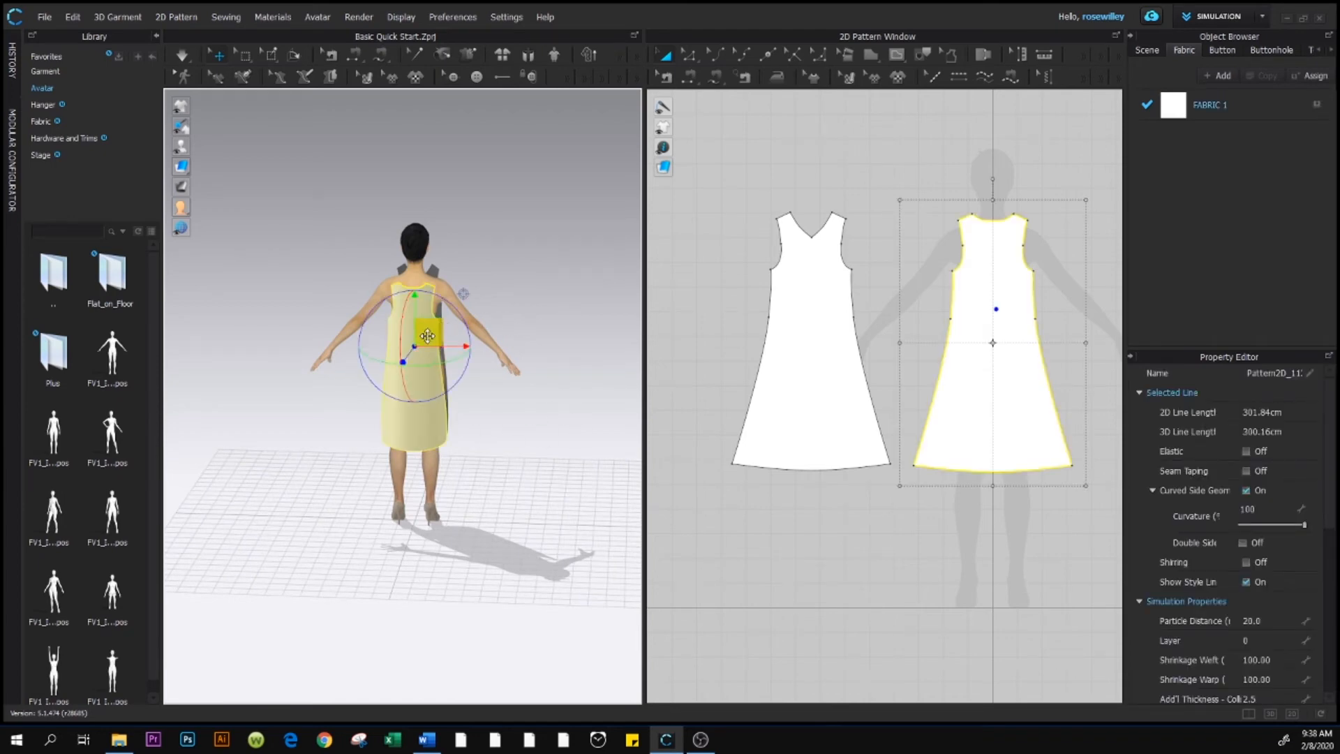
drag(427, 335, 429, 323)
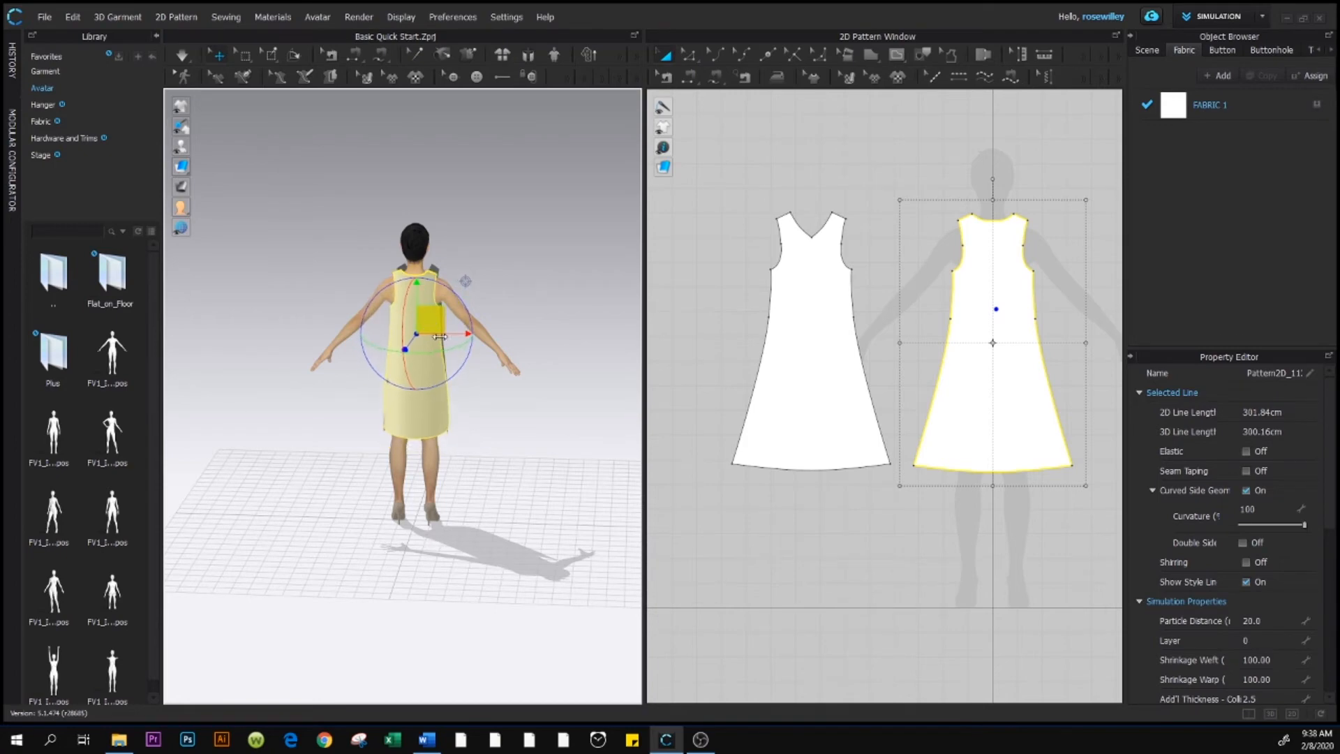
click(518, 445)
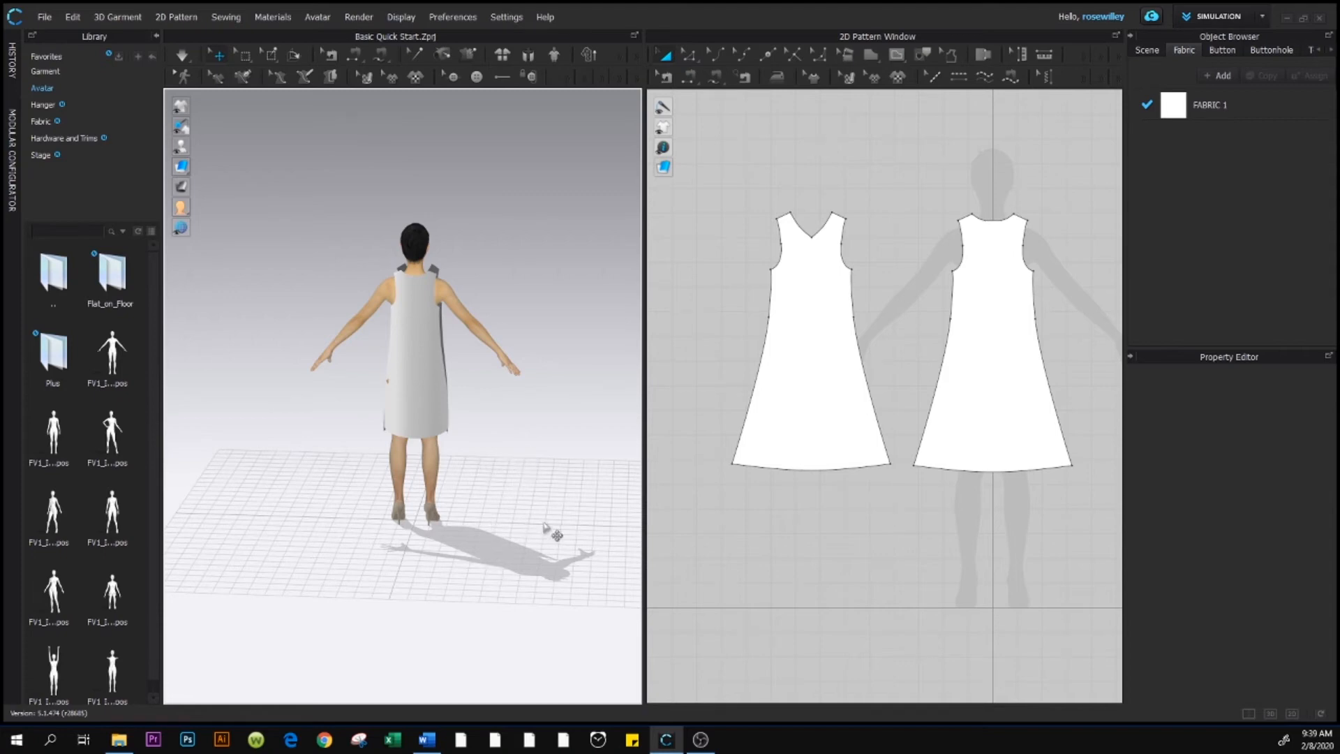
mouse_move(523, 533)
right_down()
mouse_move(429, 525)
mouse_move(535, 530)
mouse_move(442, 532)
mouse_move(534, 547)
right_up()
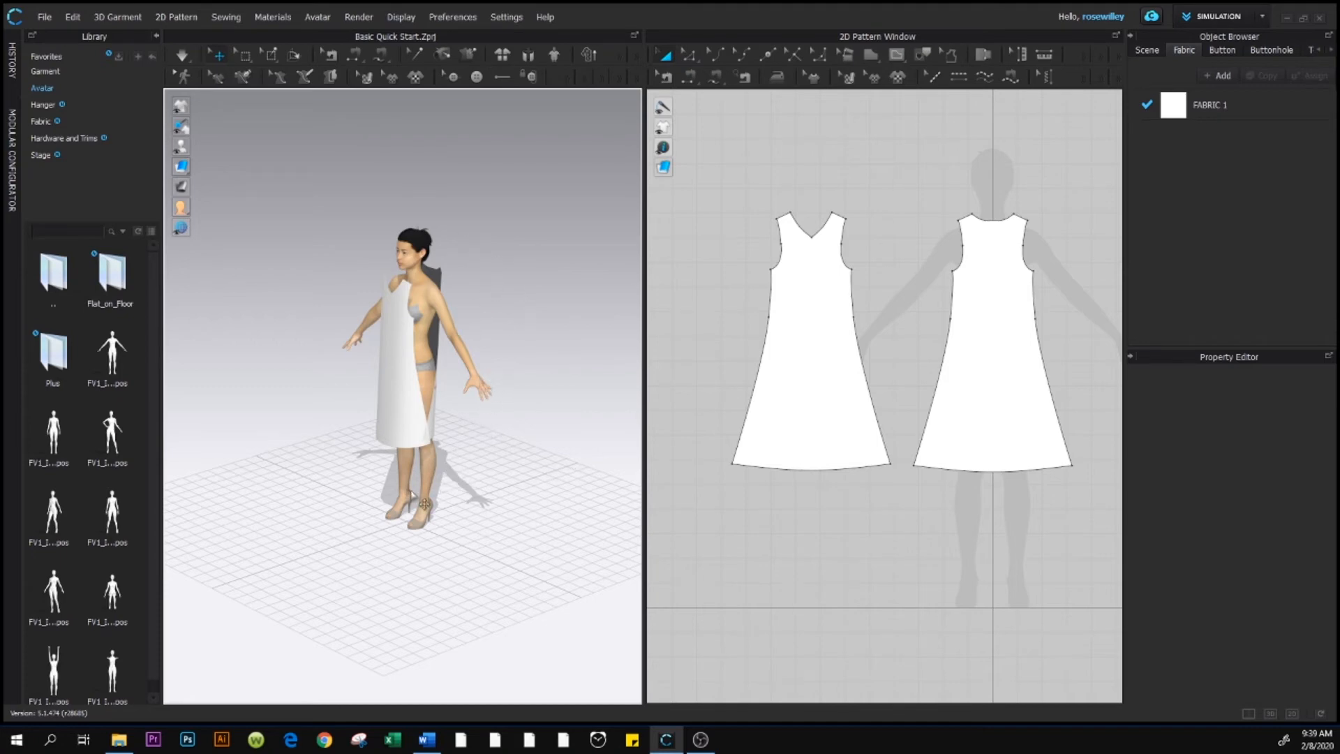
right_drag(370, 503, 454, 509)
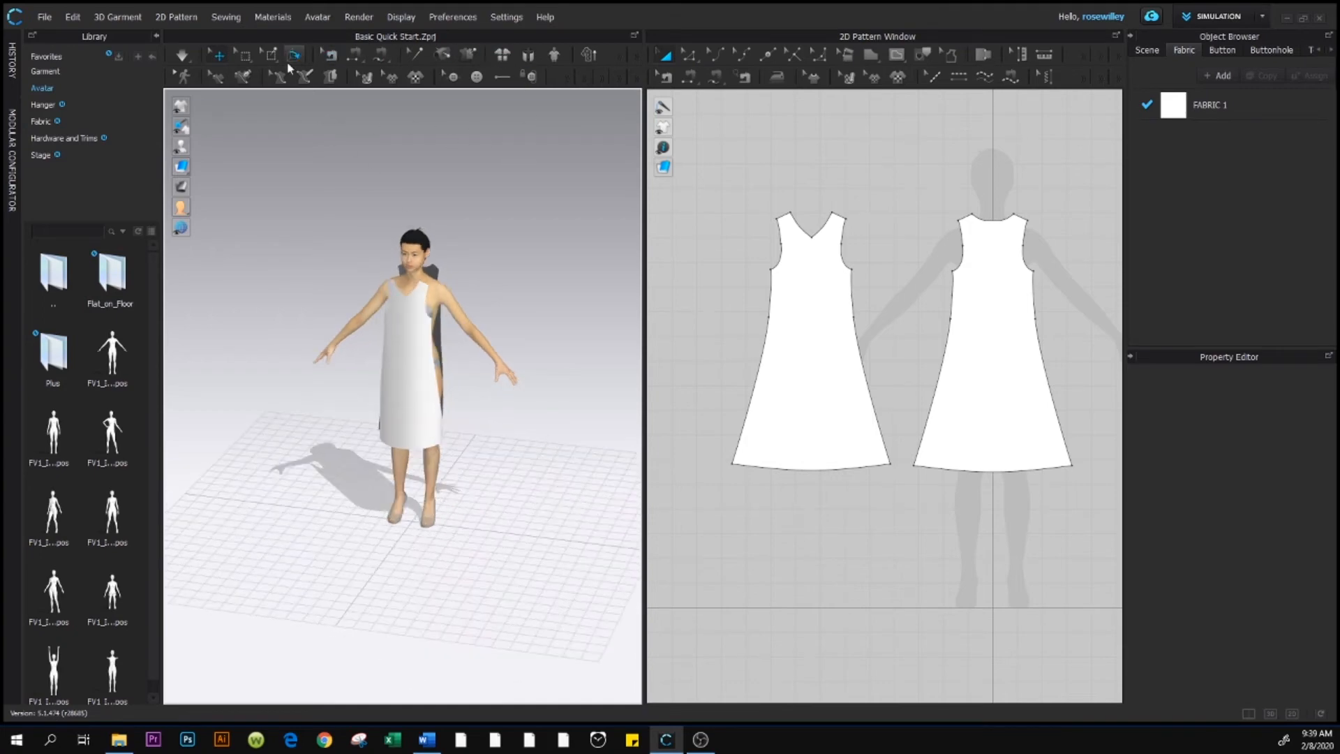
Sew the front and back shoulder edges together at the avatar's left shoulder with Segment Sewing.
click(332, 57)
scroll(446, 272, up, 4)
scroll(452, 235, up, 2)
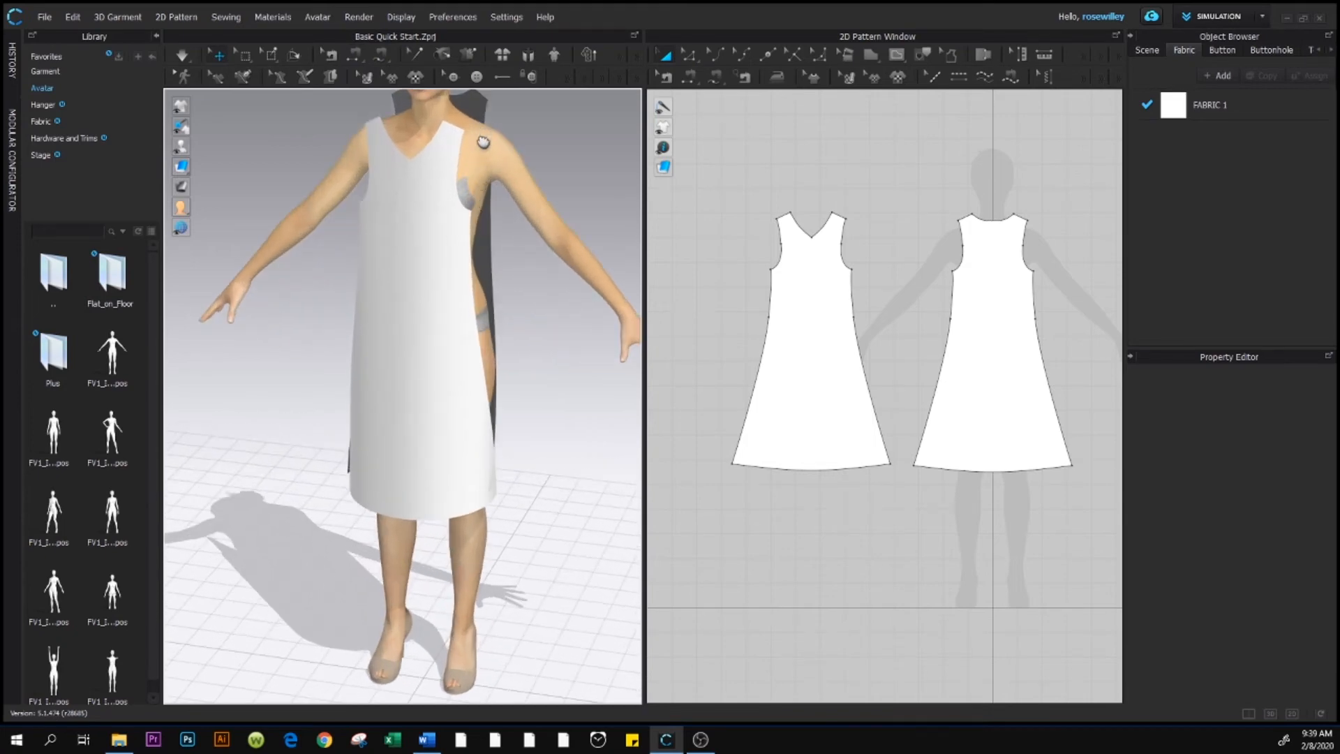
middle_drag(476, 132, 442, 227)
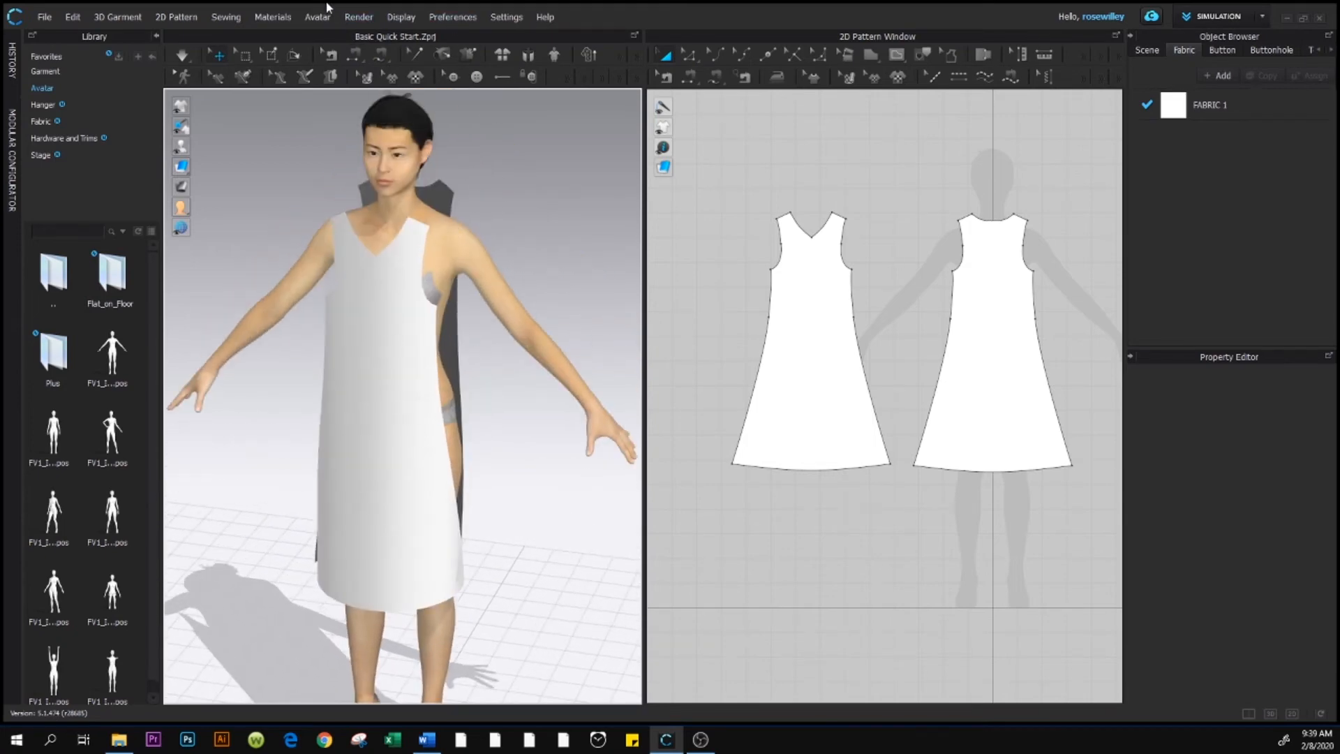
click(355, 56)
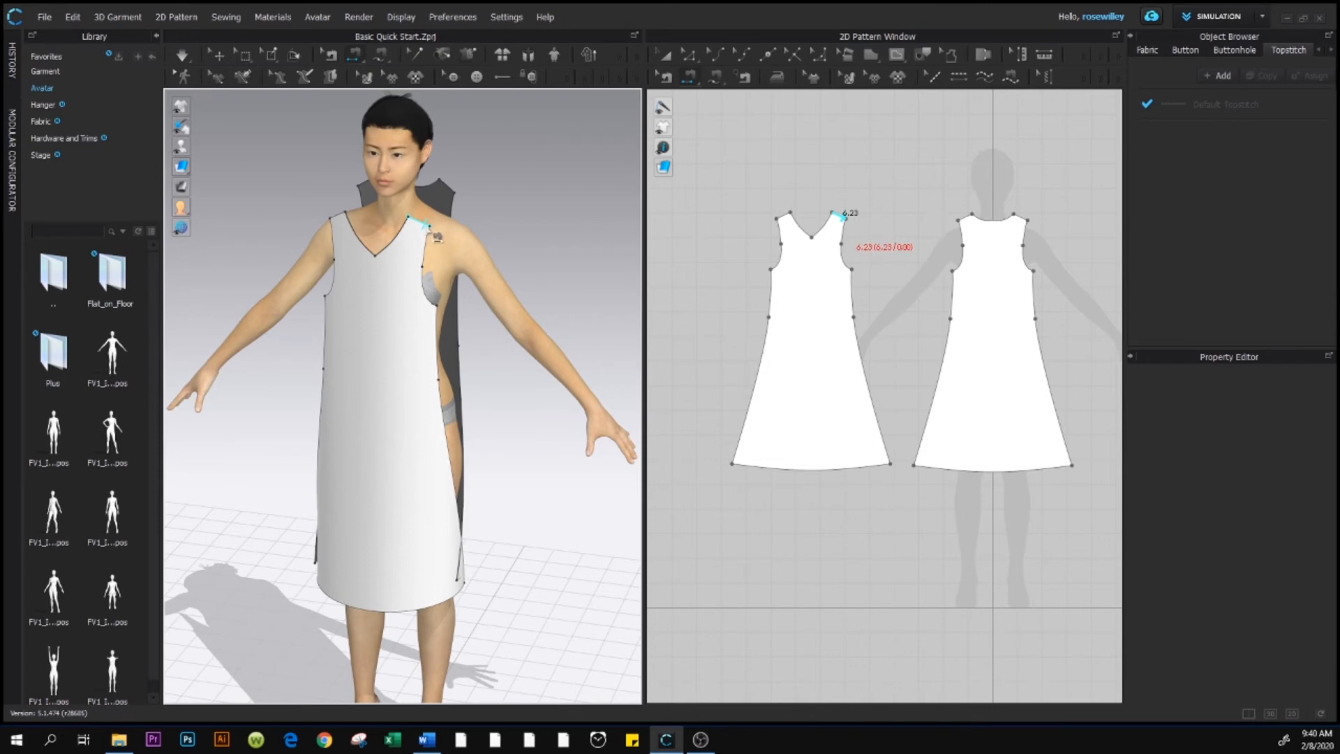
click(430, 229)
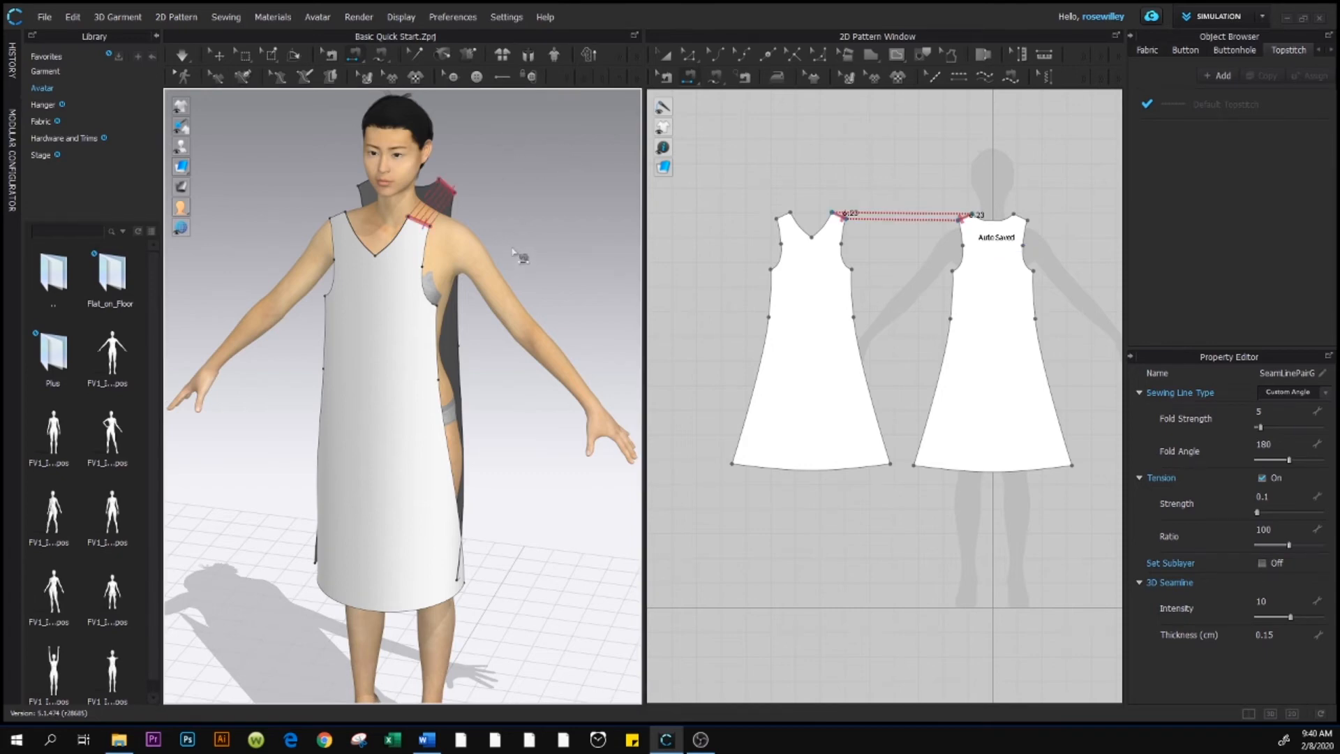
Sew the upper and lower side segments of the front panel to the matching back segments on the avatar's left side.
click(463, 465)
right_drag(505, 601, 512, 530)
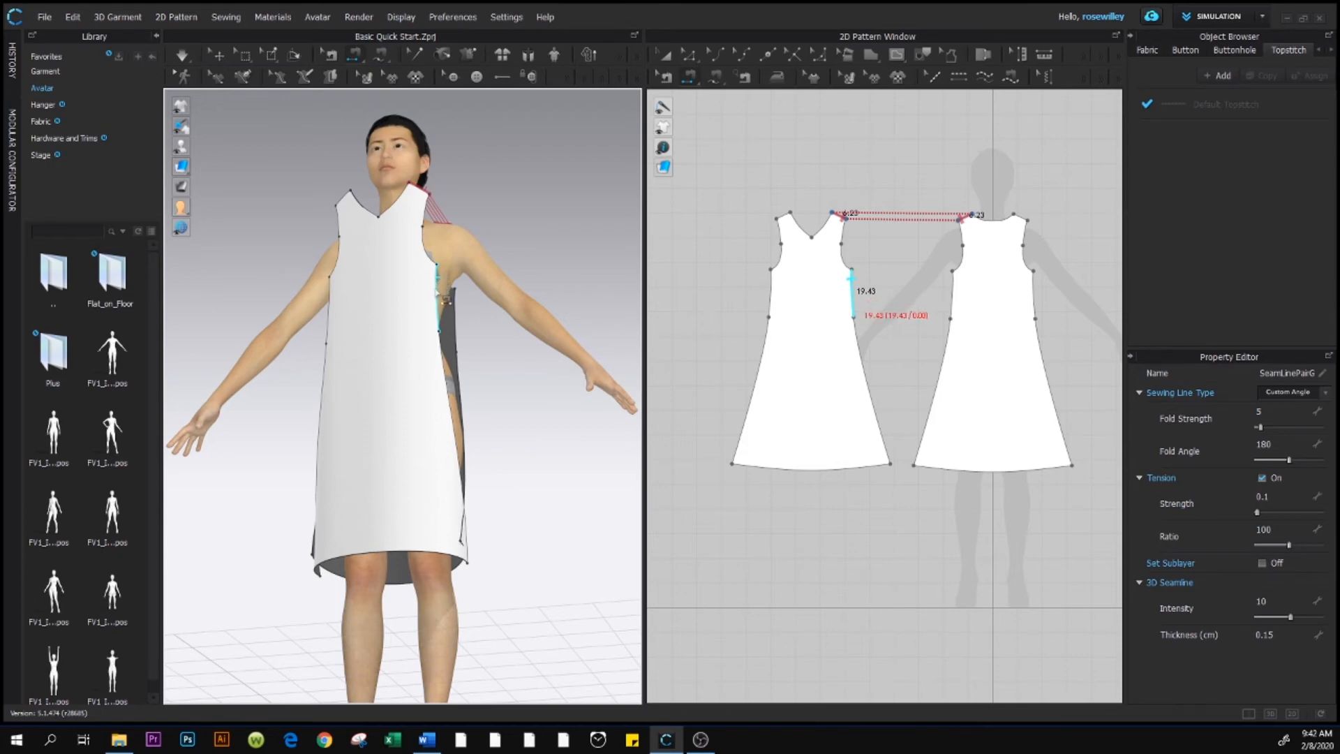
click(437, 291)
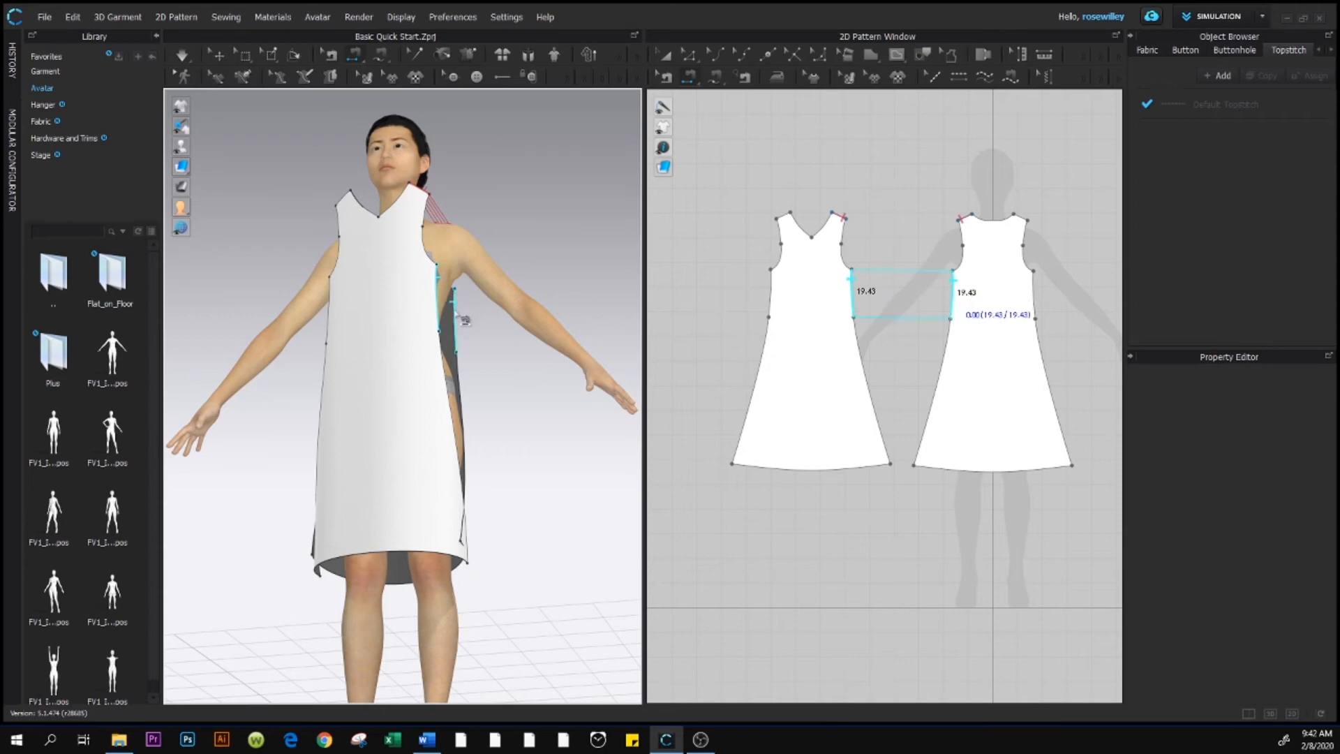
click(455, 318)
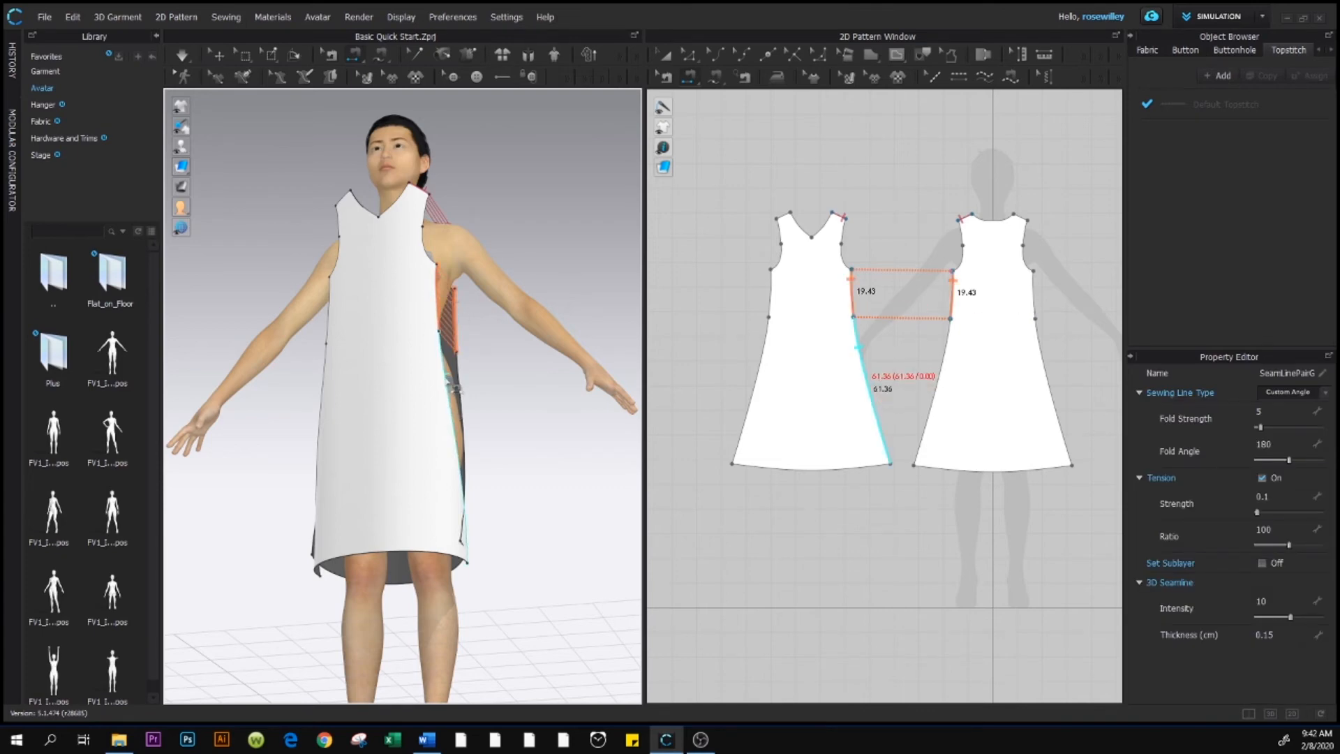
click(452, 386)
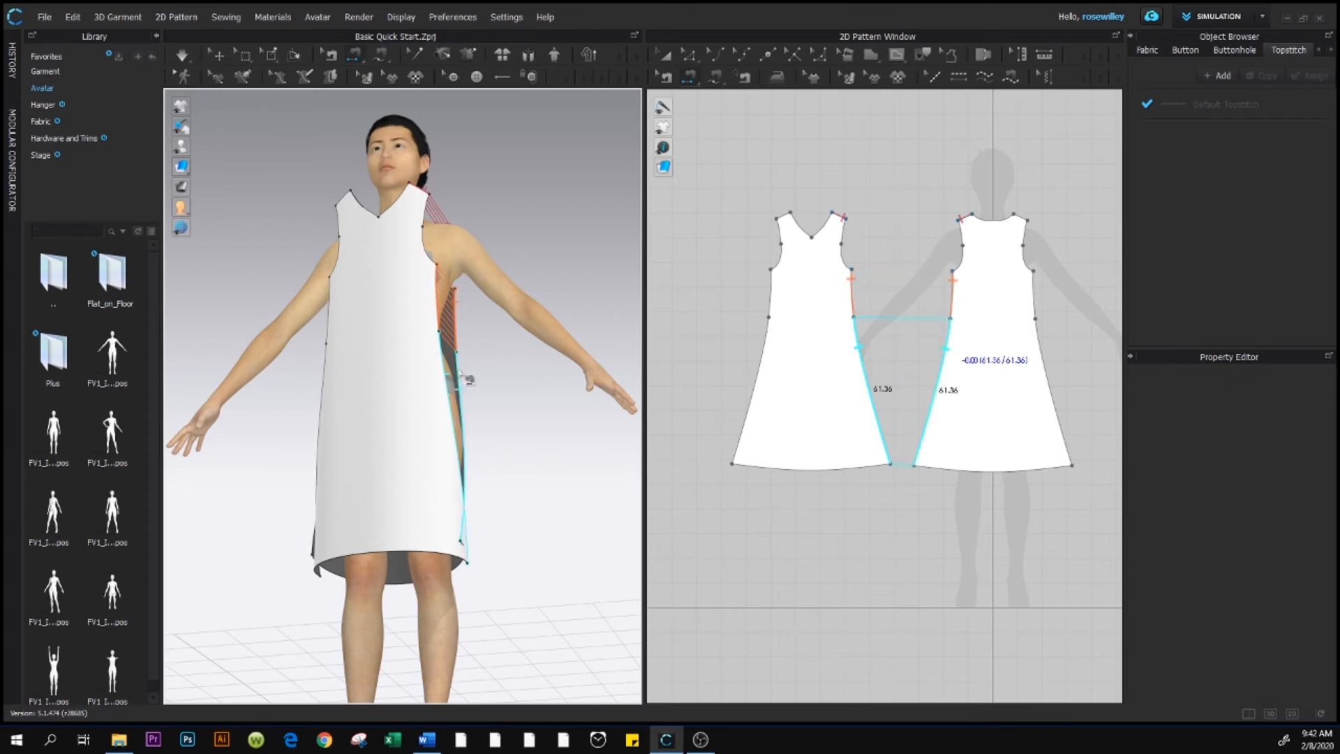
click(467, 379)
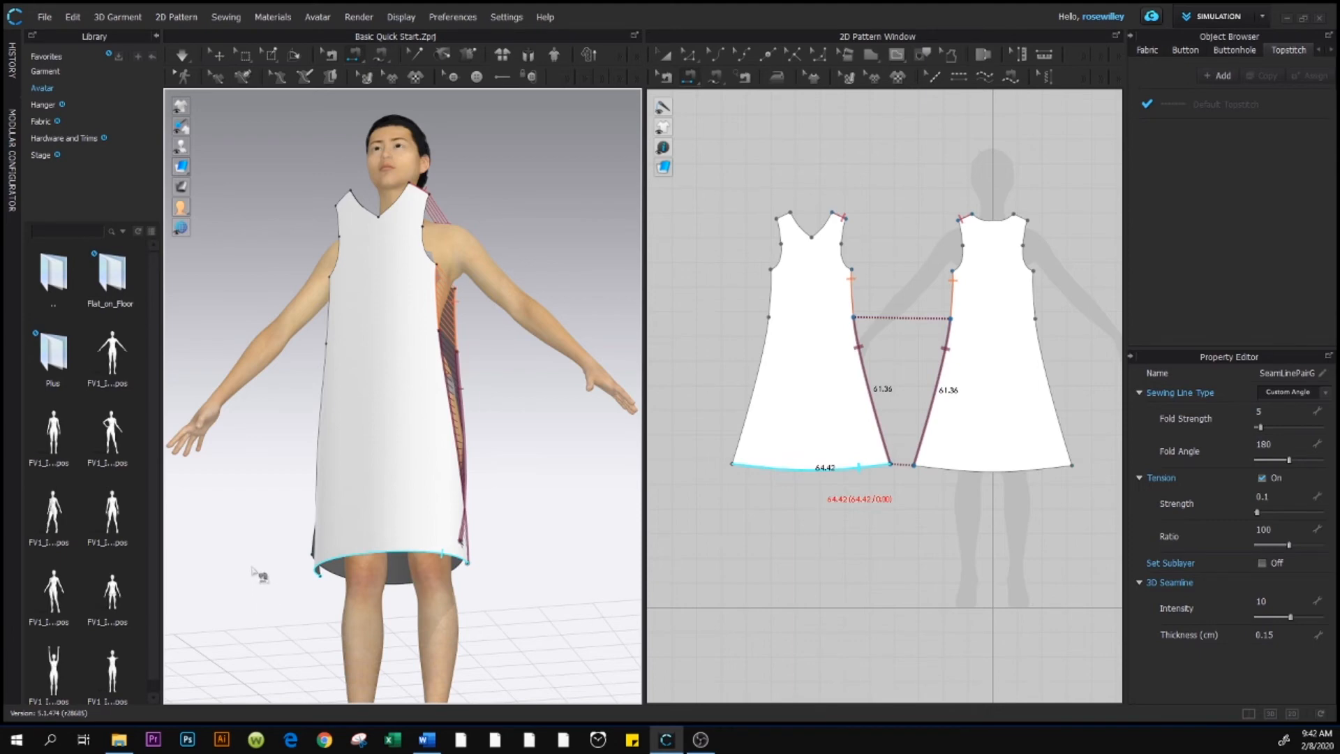
Sew the back shoulder edge to the front shoulder edge at the avatar's right shoulder.
right_drag(234, 556, 522, 599)
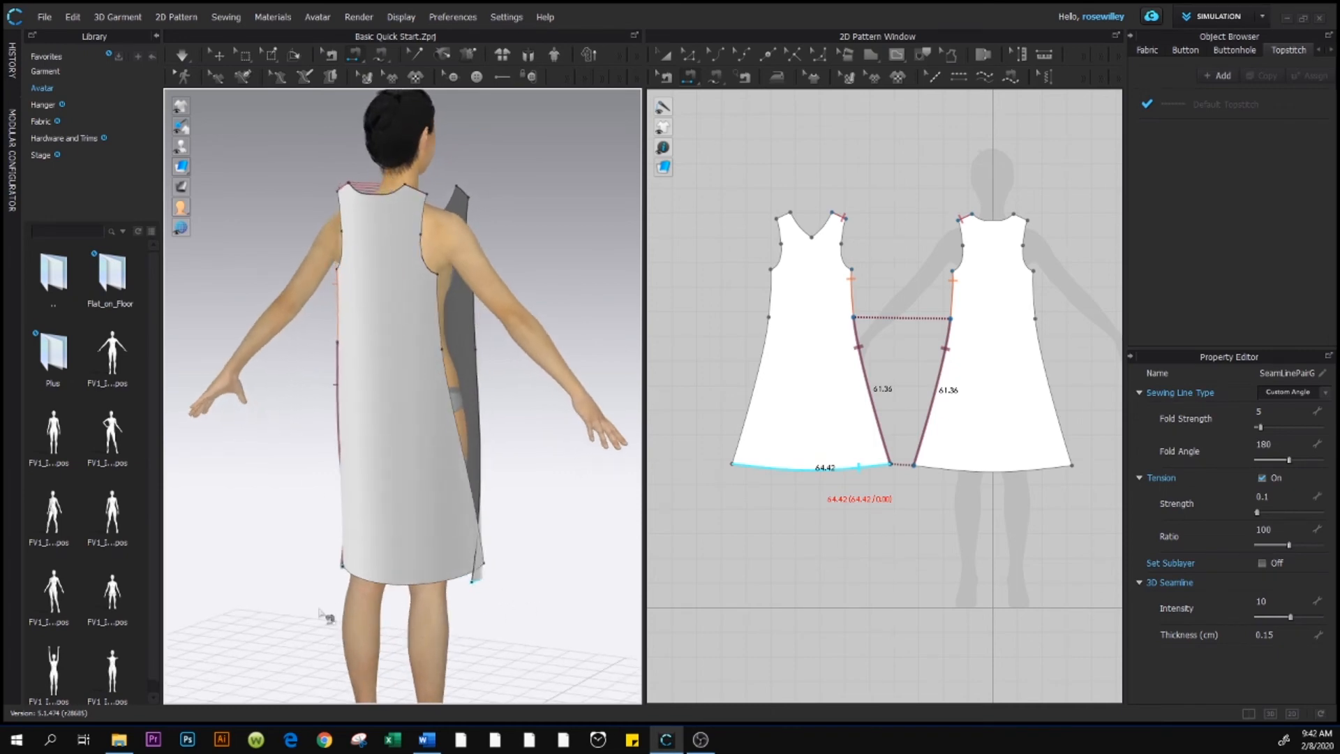
click(409, 187)
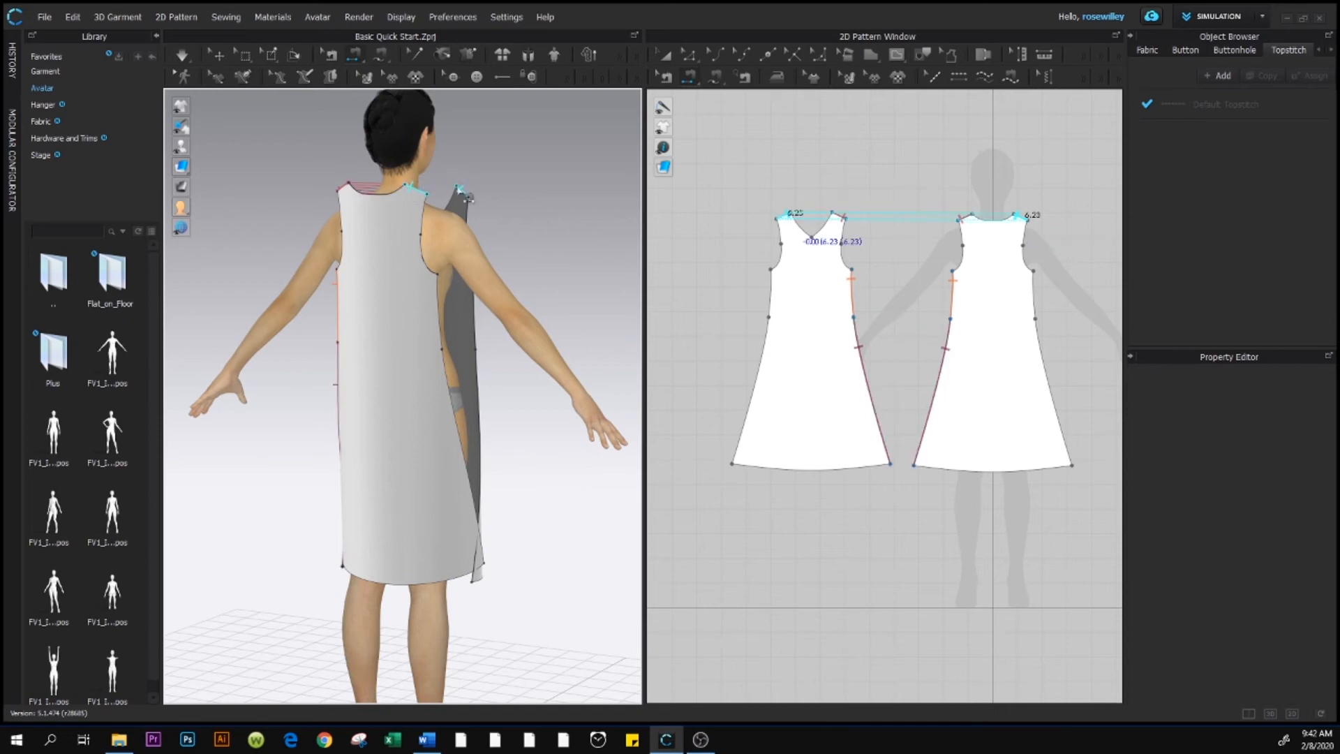
click(465, 197)
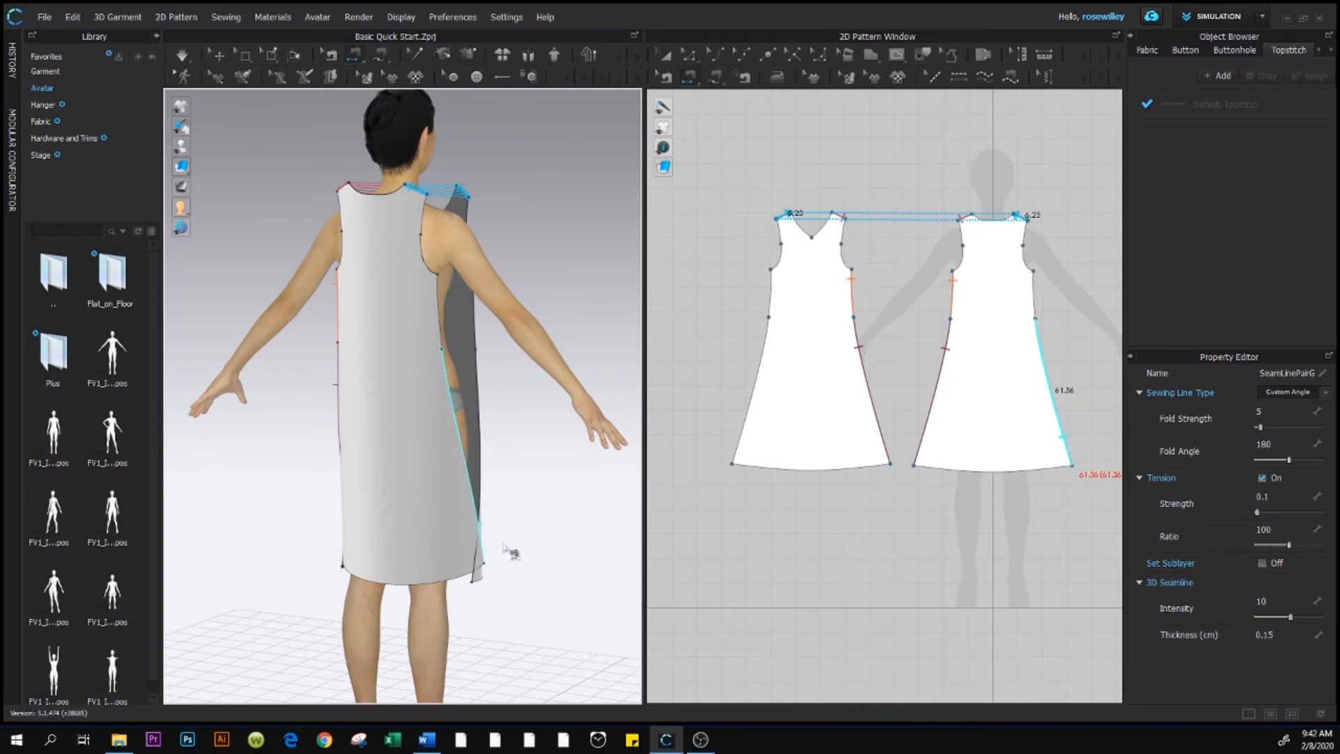
Sew the upper and lower side segments of the back panel to the matching front segments on the avatar's right side.
right_drag(517, 519, 526, 467)
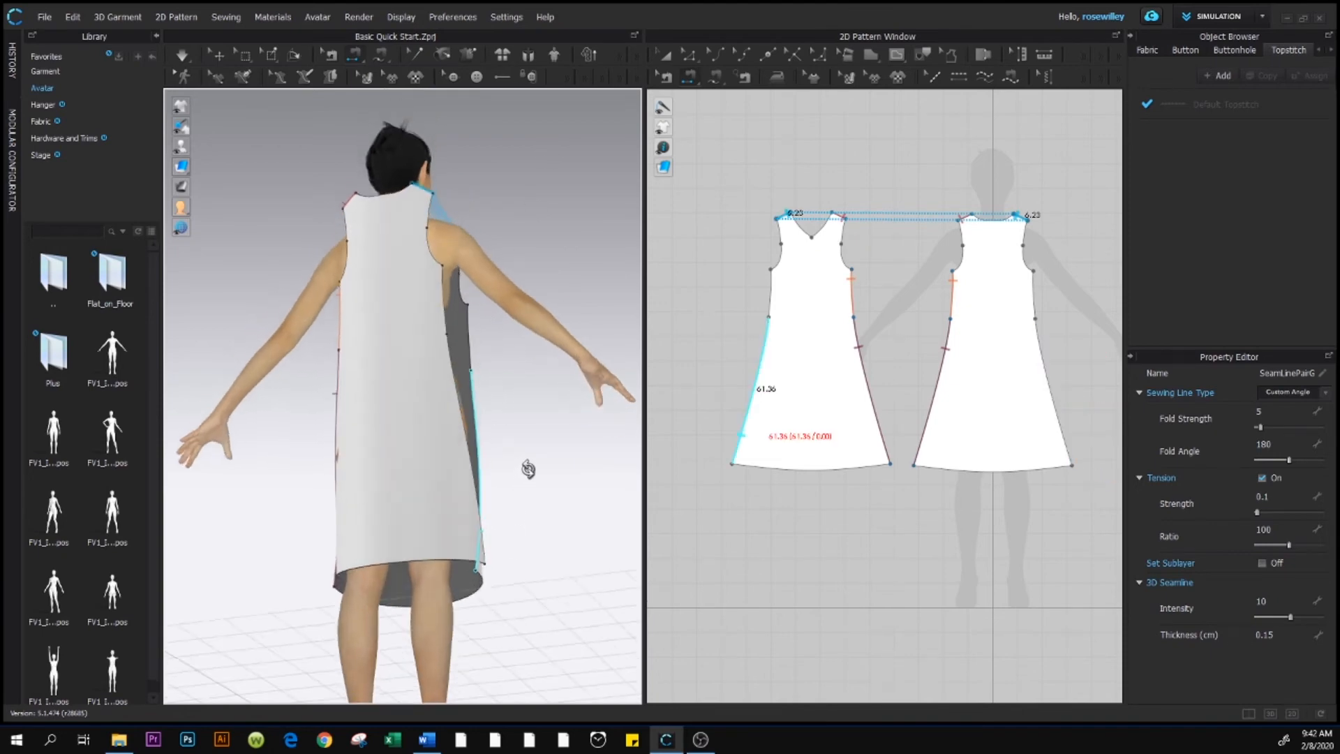
click(447, 286)
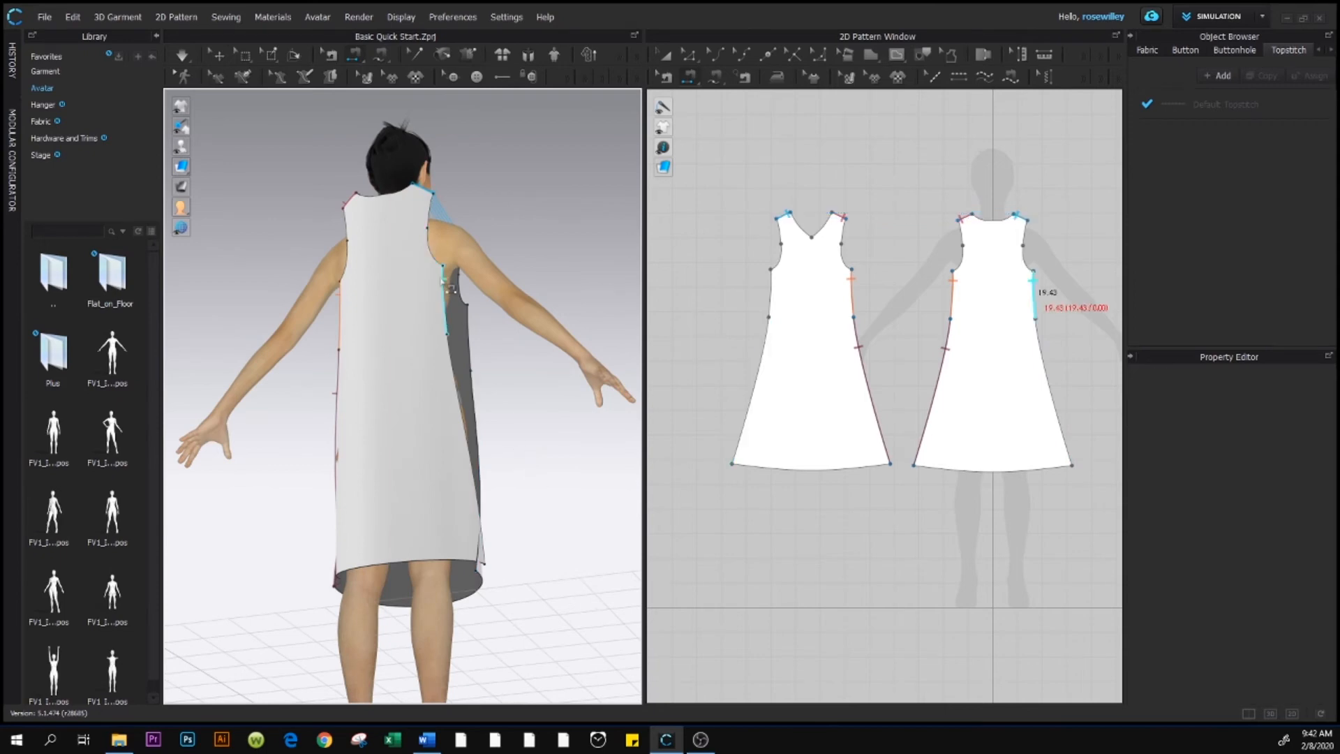
click(466, 318)
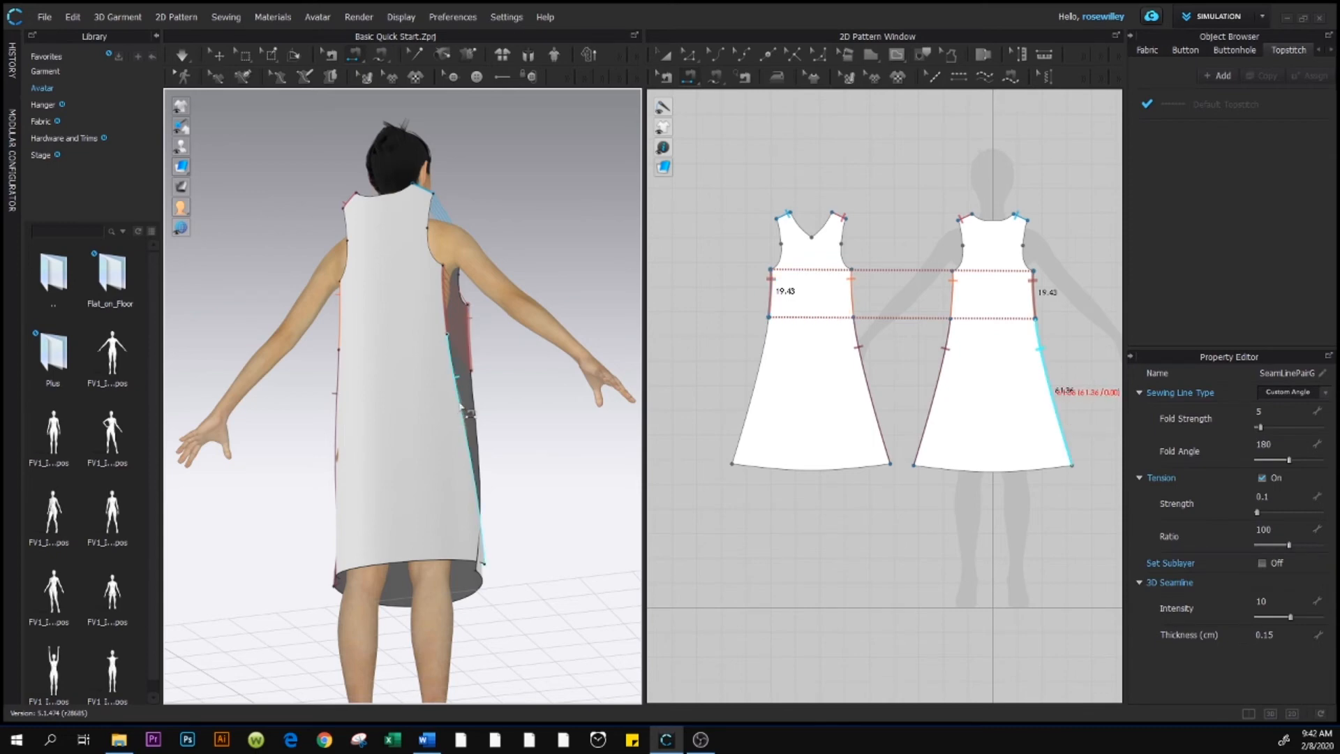
click(462, 410)
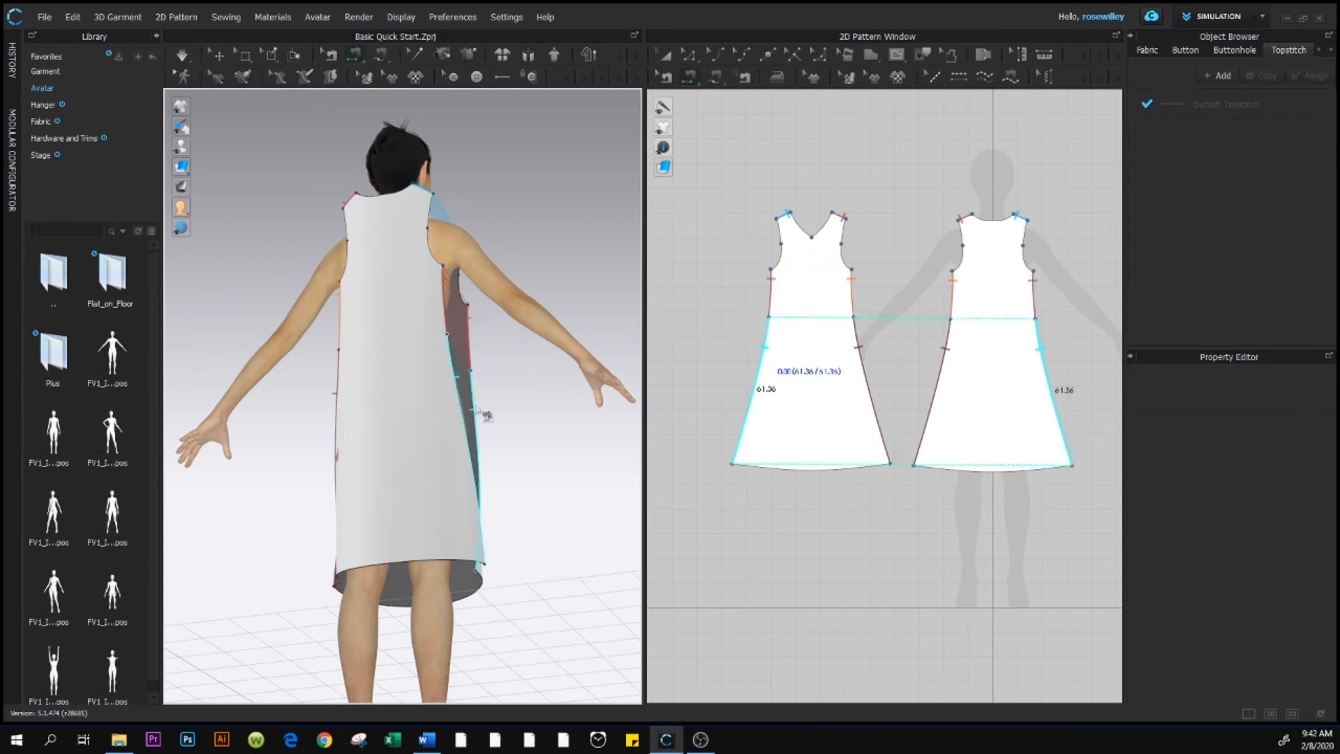
click(480, 412)
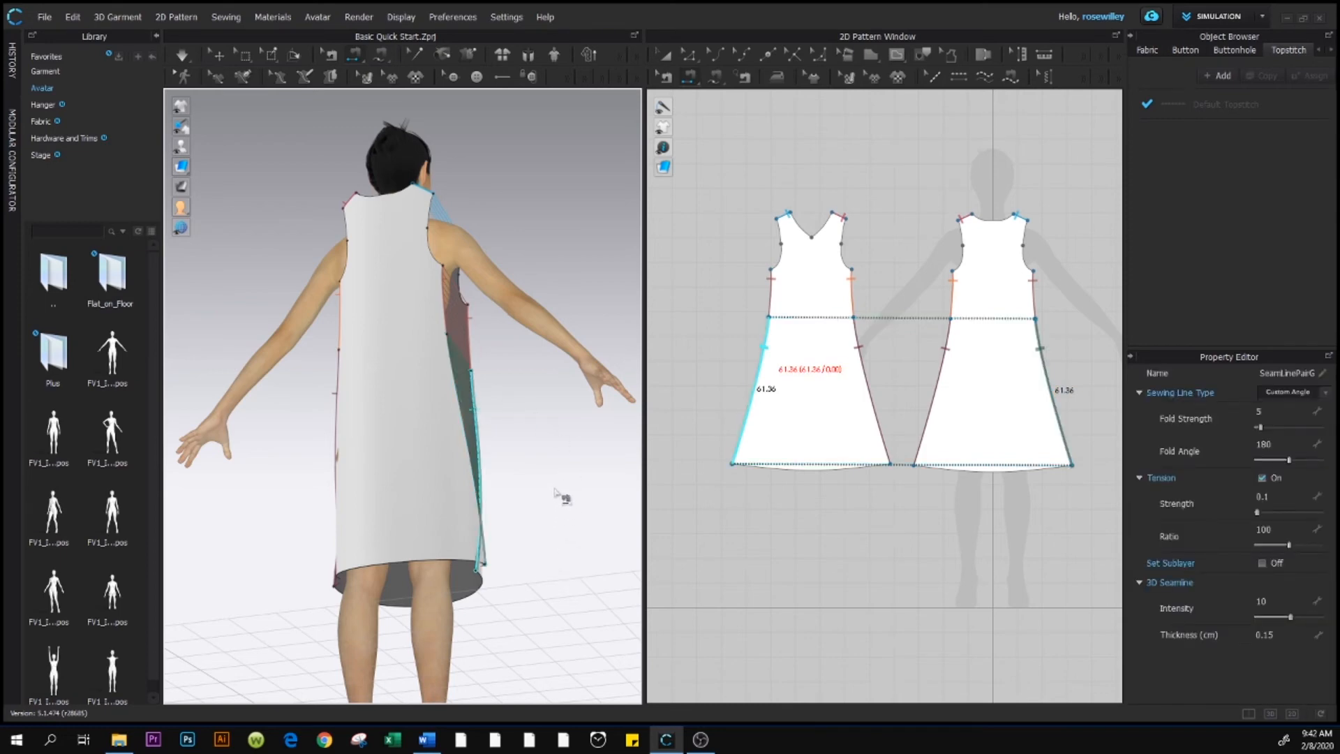
Simulate the sewn dress so it drapes on the avatar, and select the V-neck front panel.
right_drag(556, 493, 476, 517)
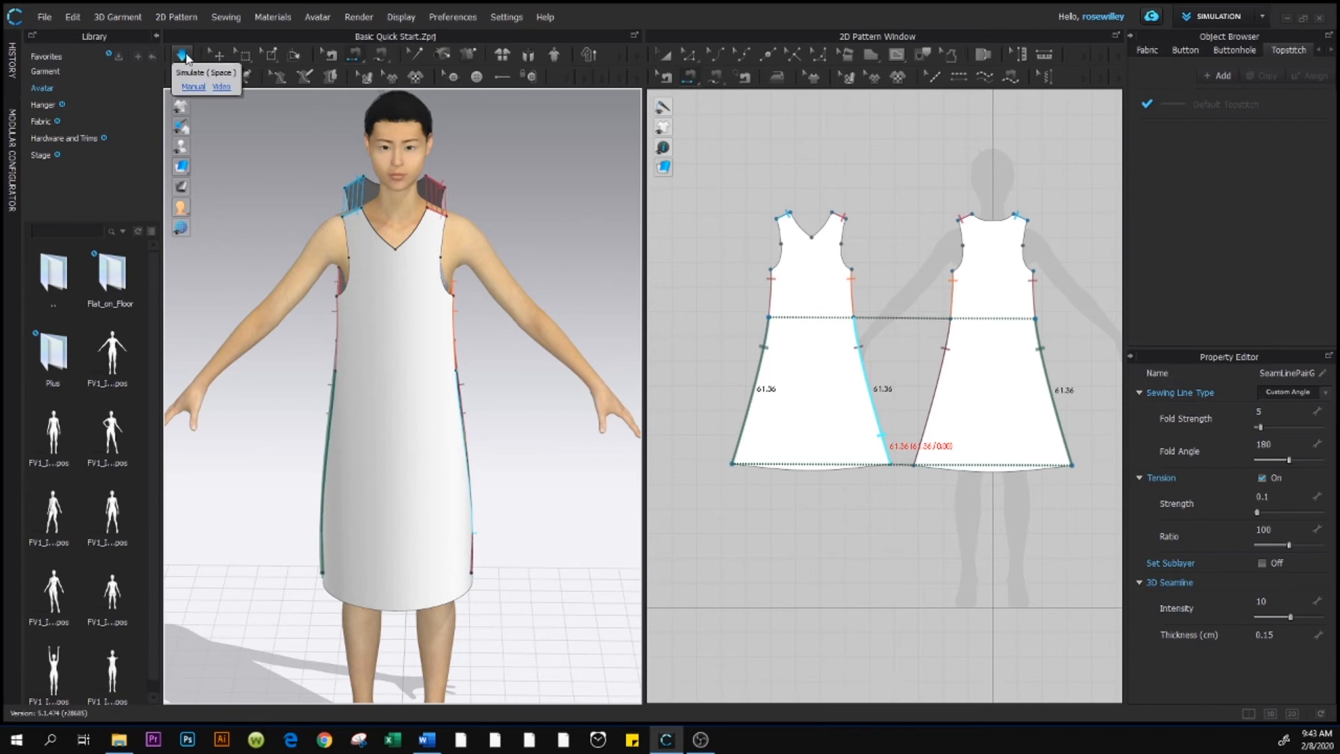
key(space)
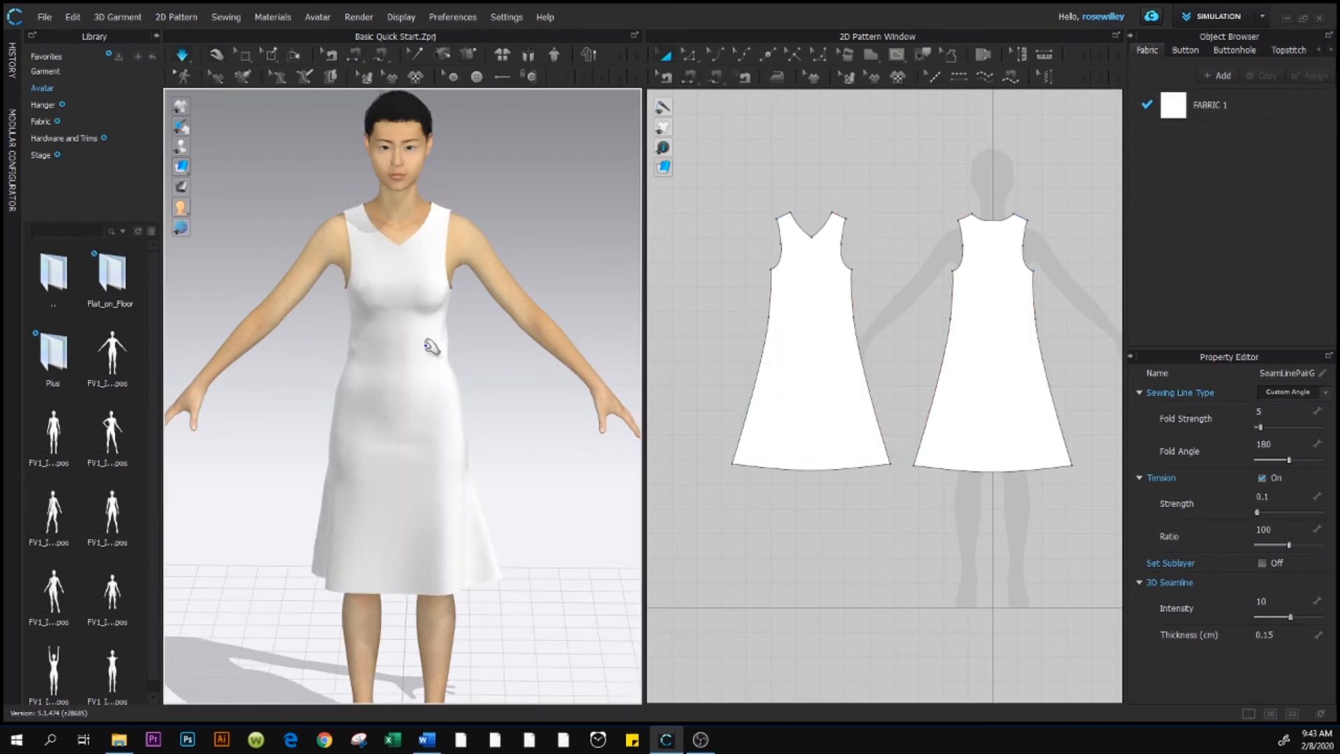
right_drag(442, 449, 522, 478)
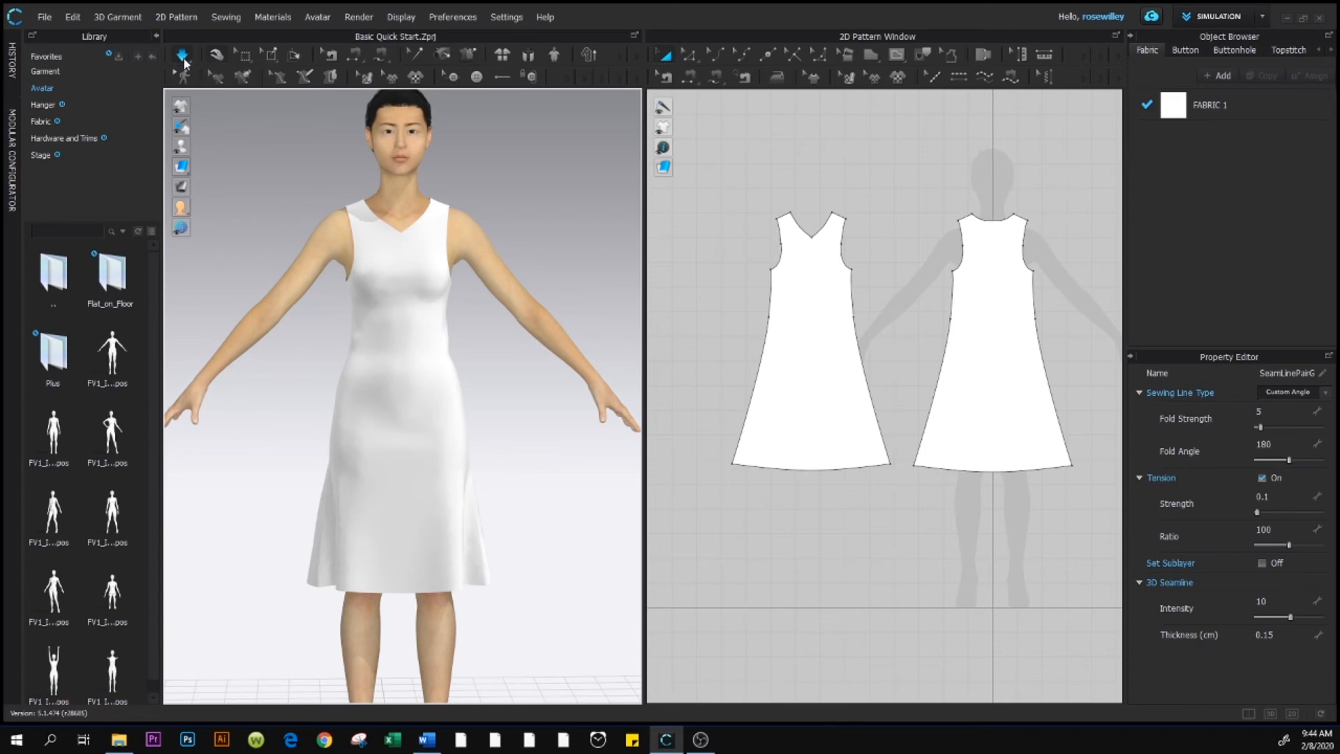
click(183, 57)
click(413, 308)
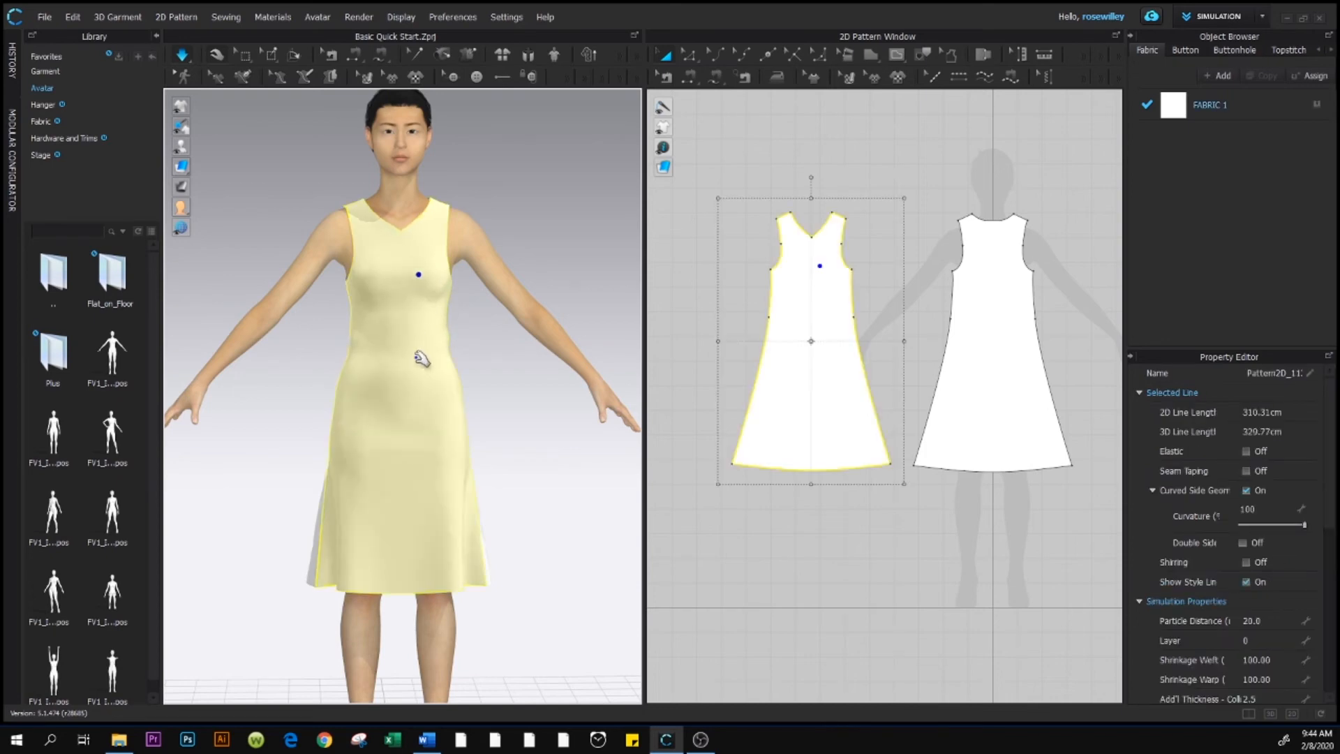
Tug at the front and back panels, examine the simulated dress from the back, side and front, and toggle the simulation.
click(398, 474)
right_drag(469, 526, 389, 547)
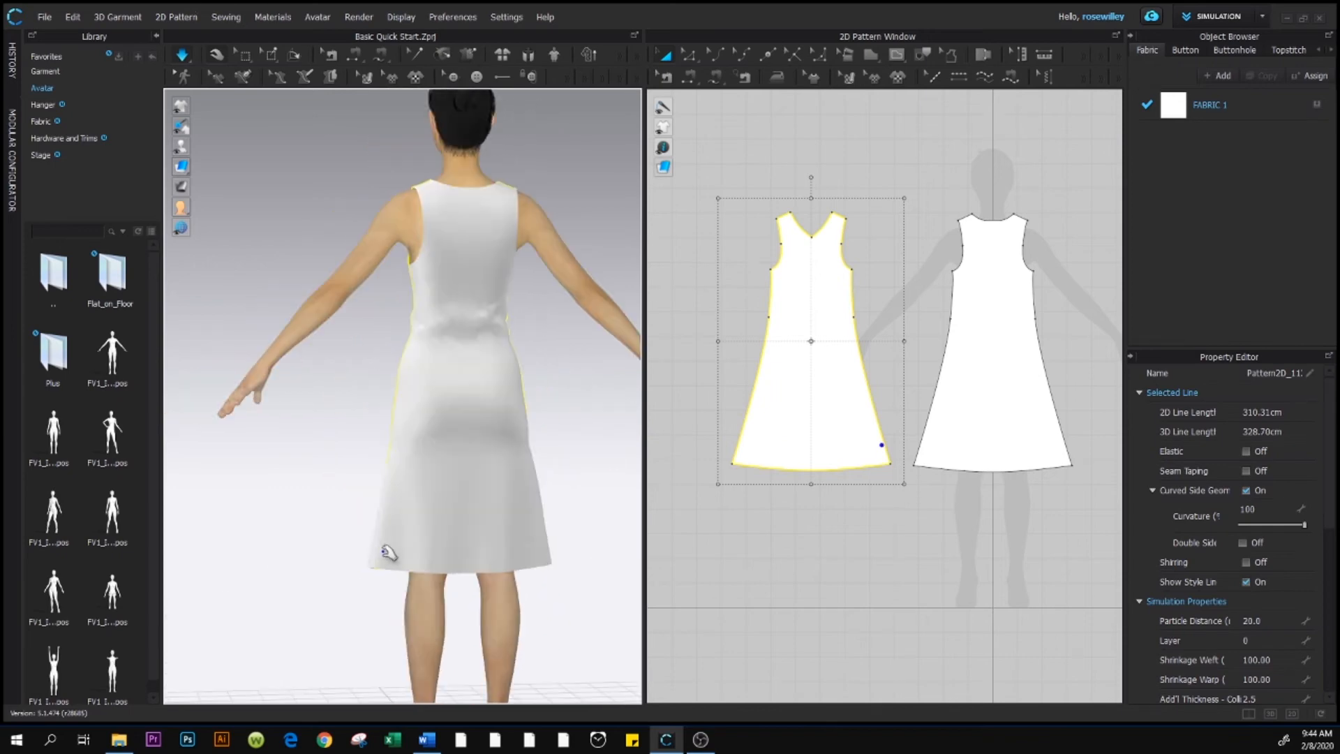
click(441, 495)
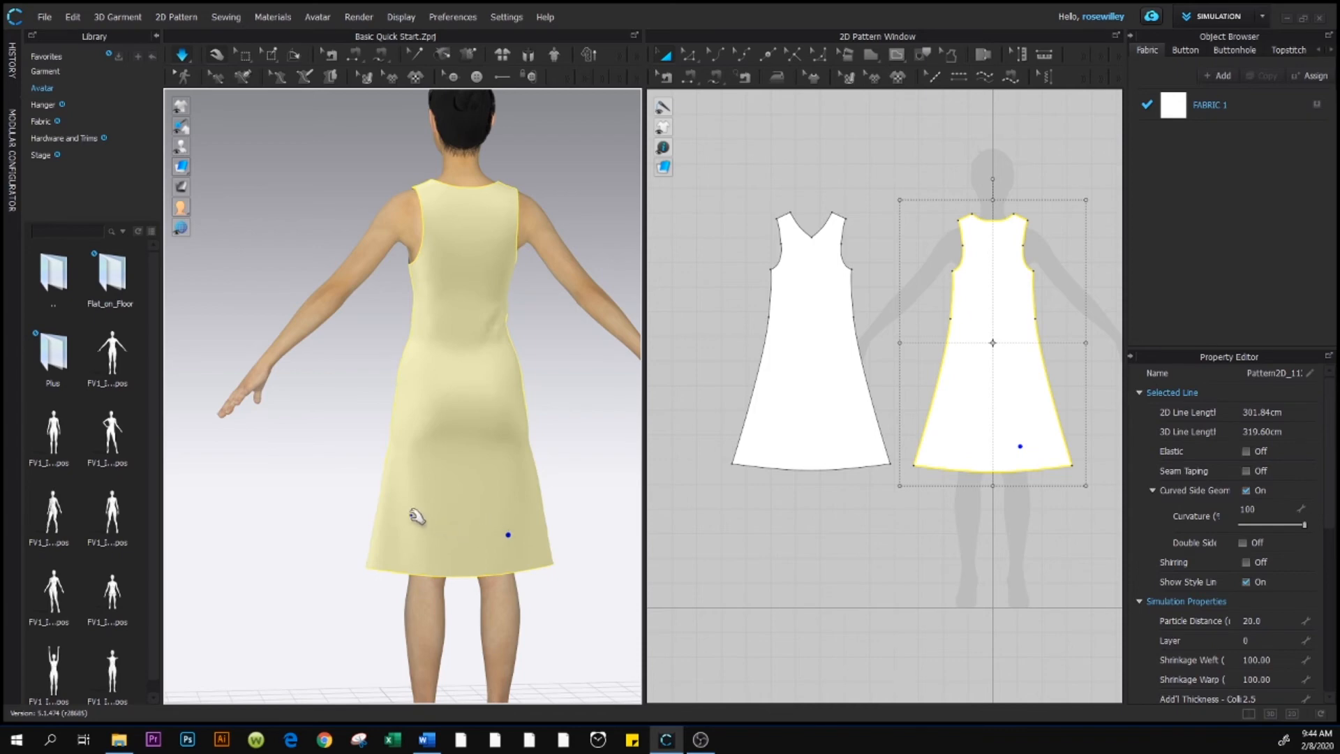
right_drag(346, 522, 576, 368)
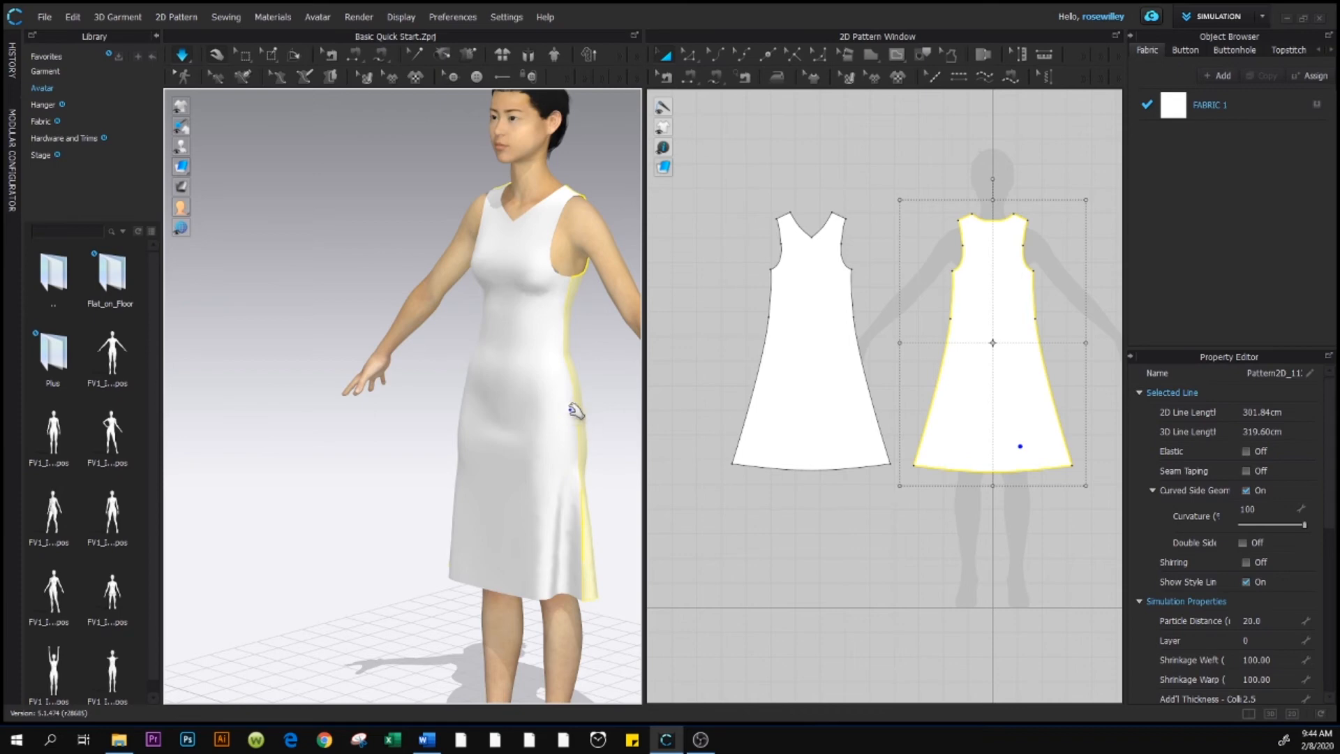
right_drag(514, 412, 512, 442)
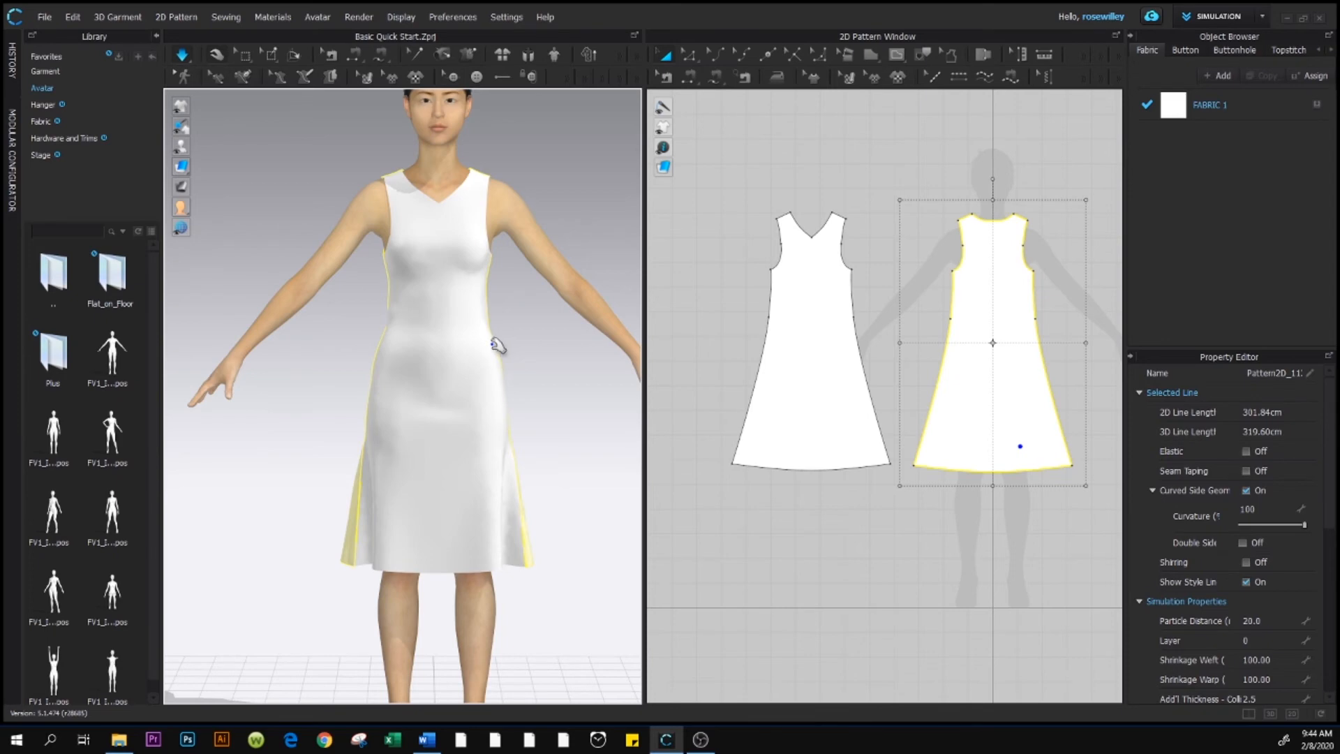
click(183, 57)
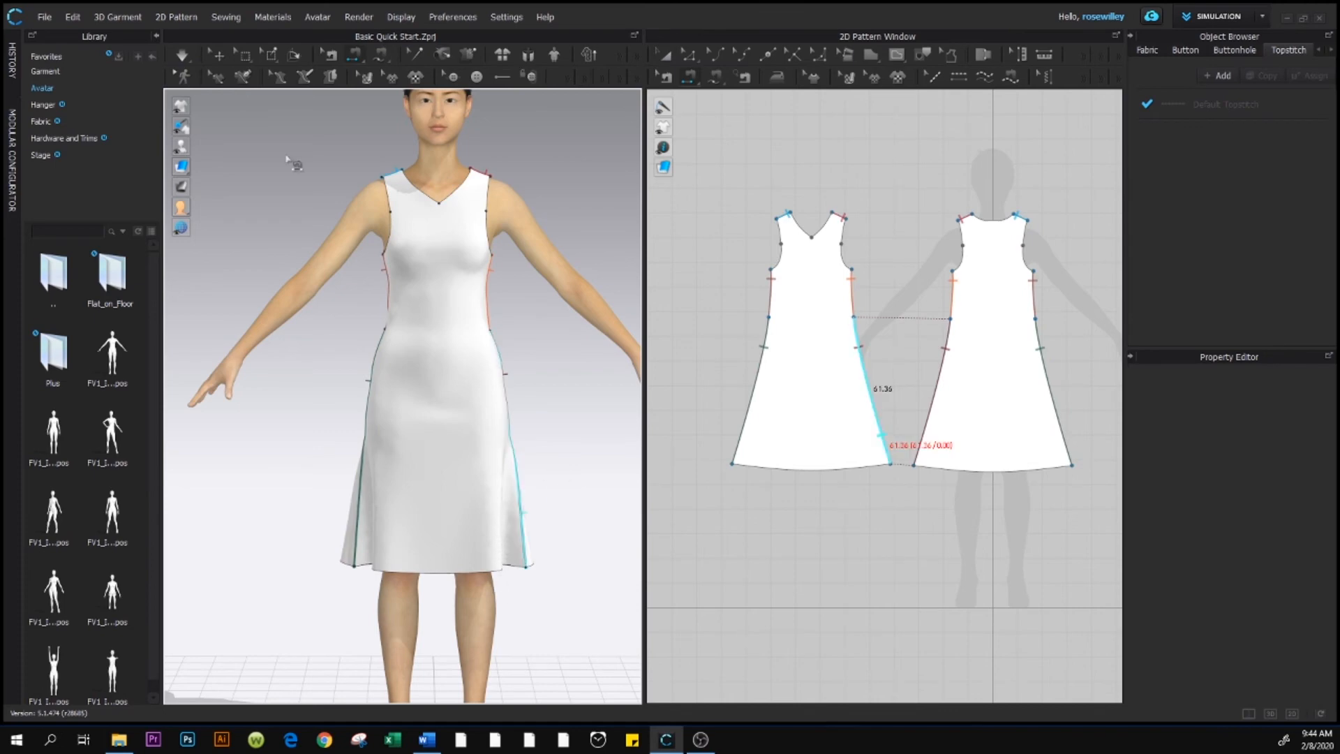
right_drag(536, 568, 494, 574)
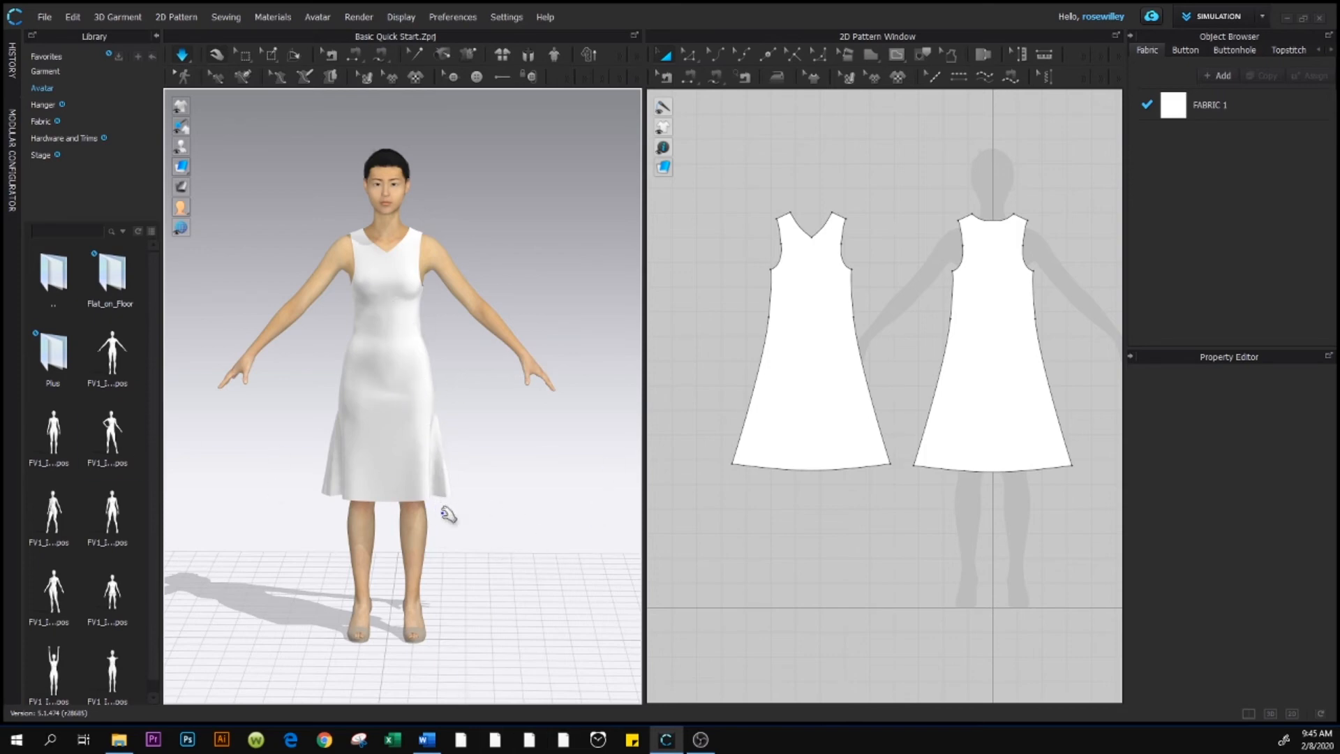
key(2)
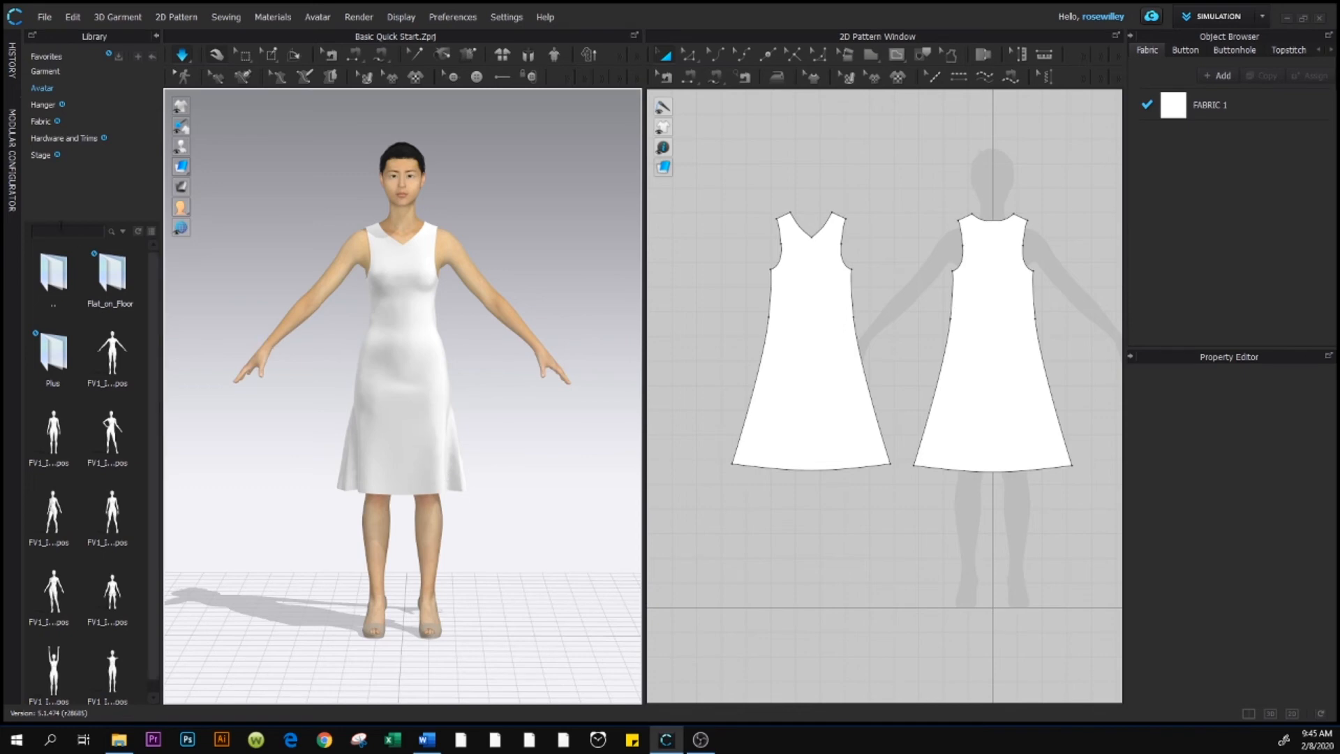
Widen the library and browse from the avatar folders to the Fabric folder under Materials.
double_click(54, 274)
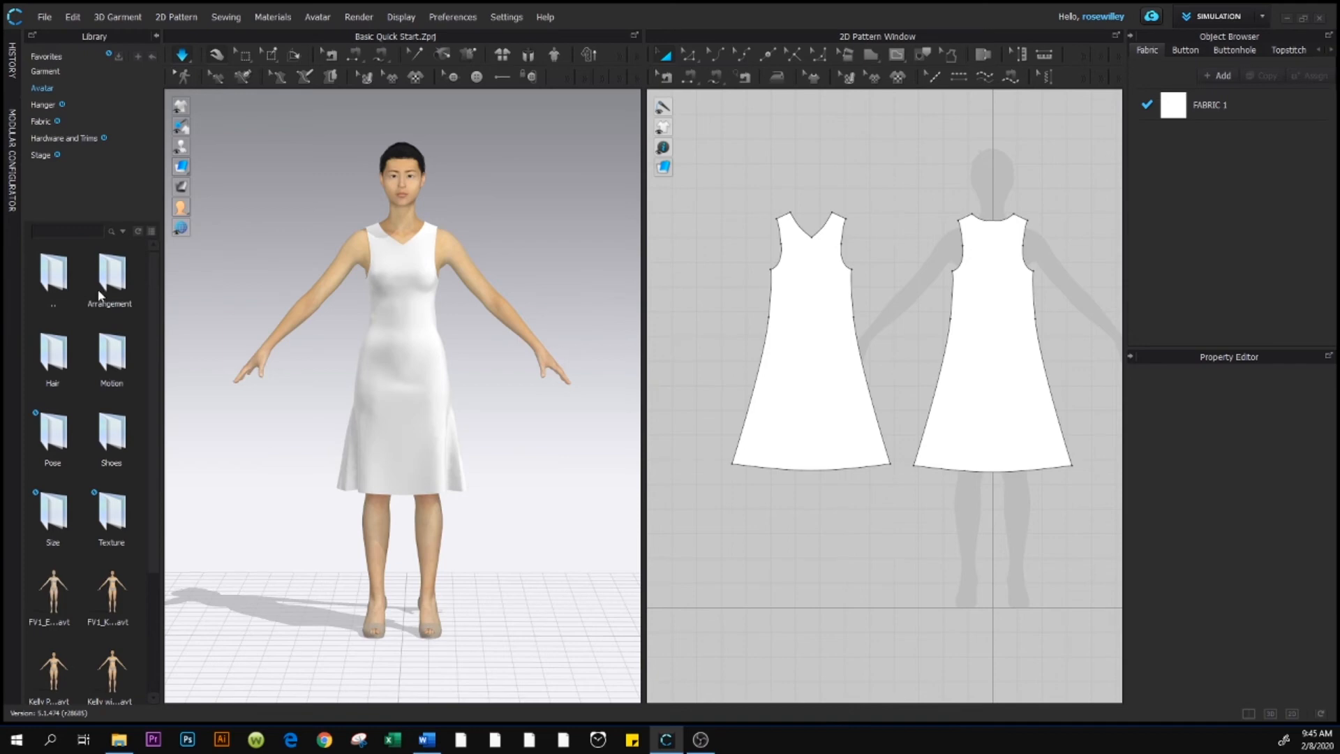
drag(162, 307, 261, 321)
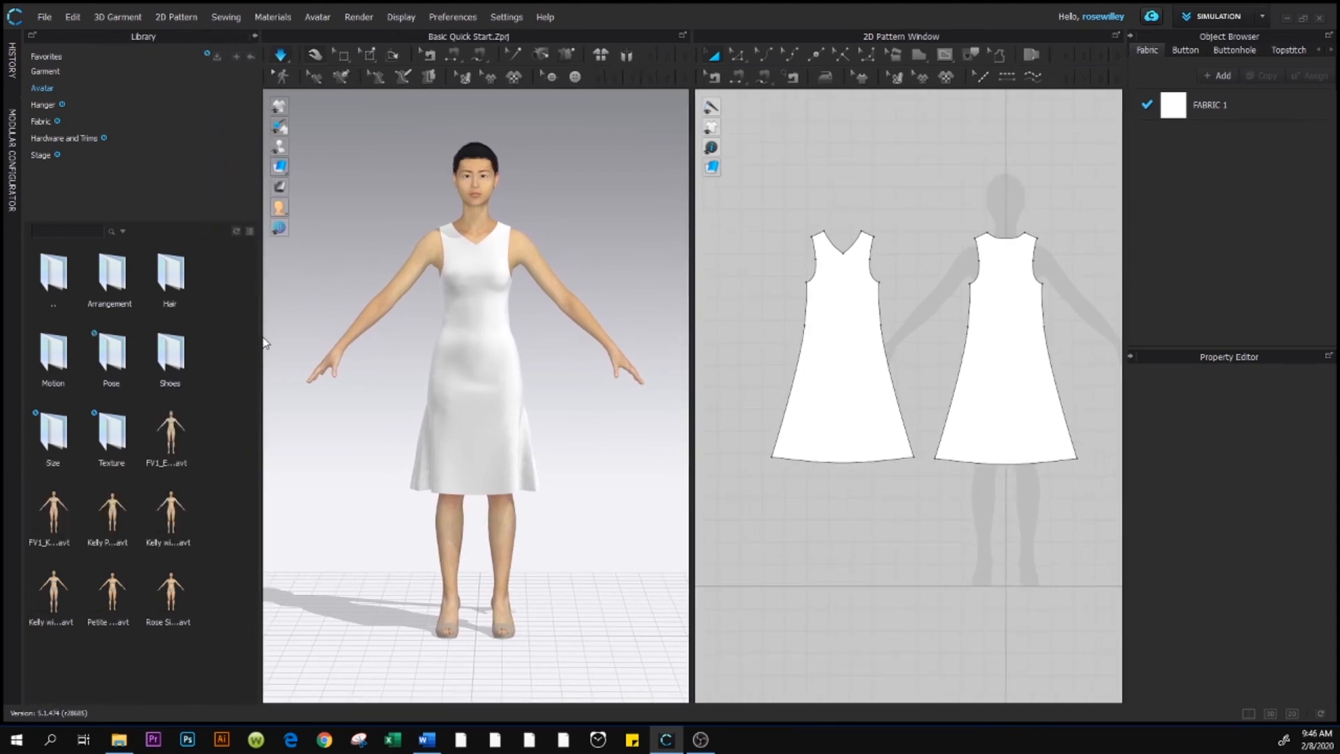
drag(261, 339, 197, 336)
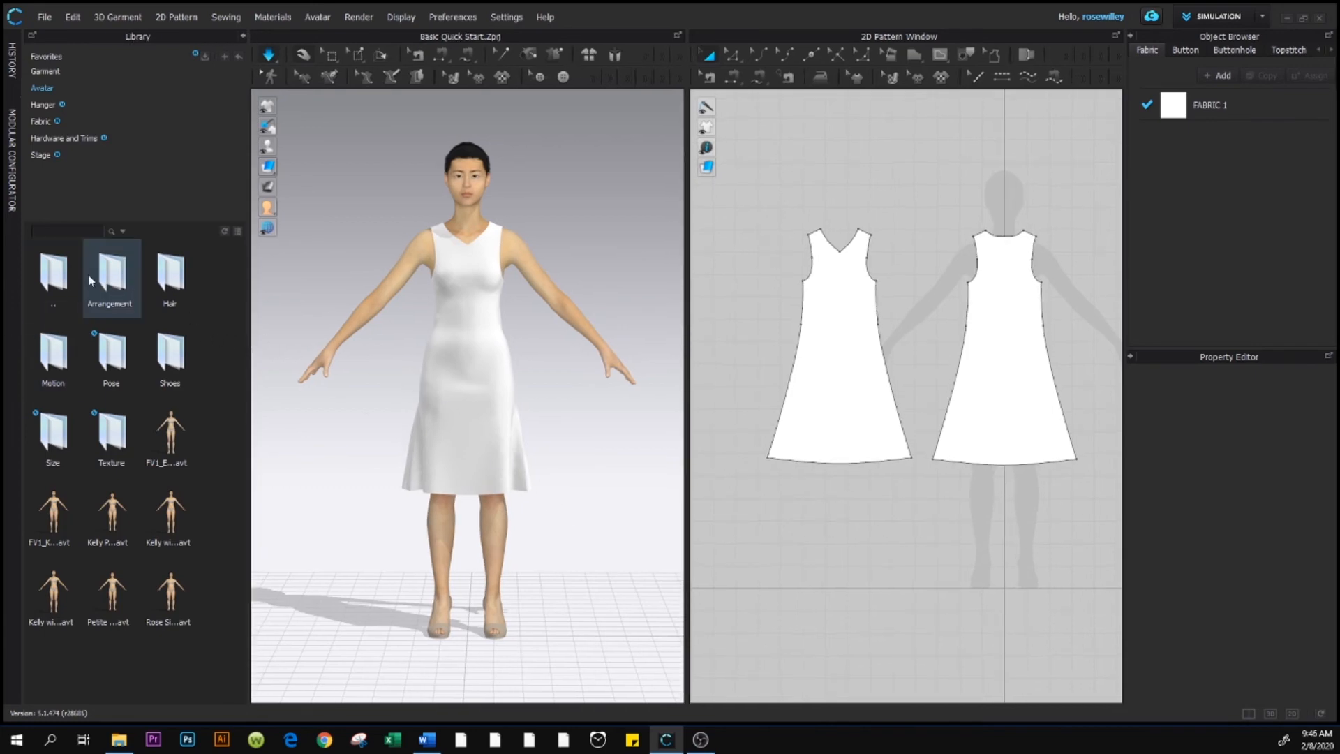
double_click(61, 281)
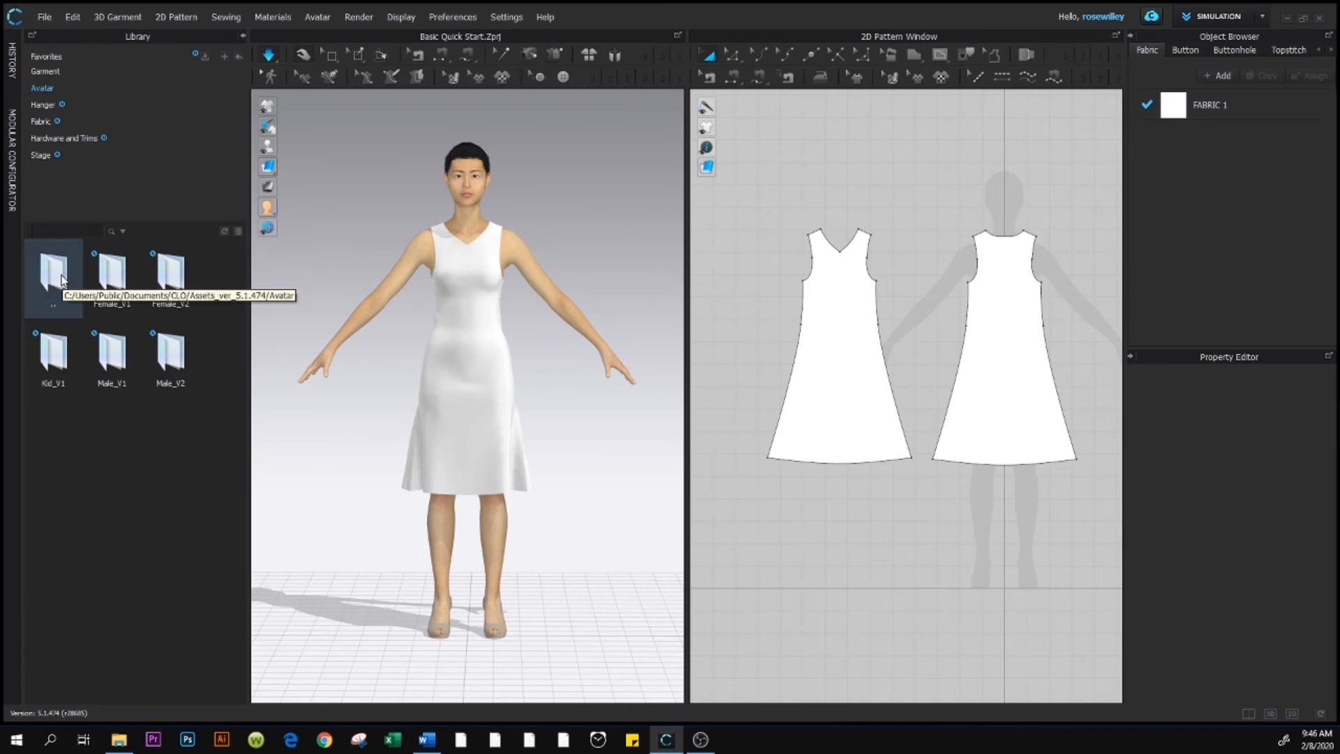
double_click(61, 280)
double_click(61, 281)
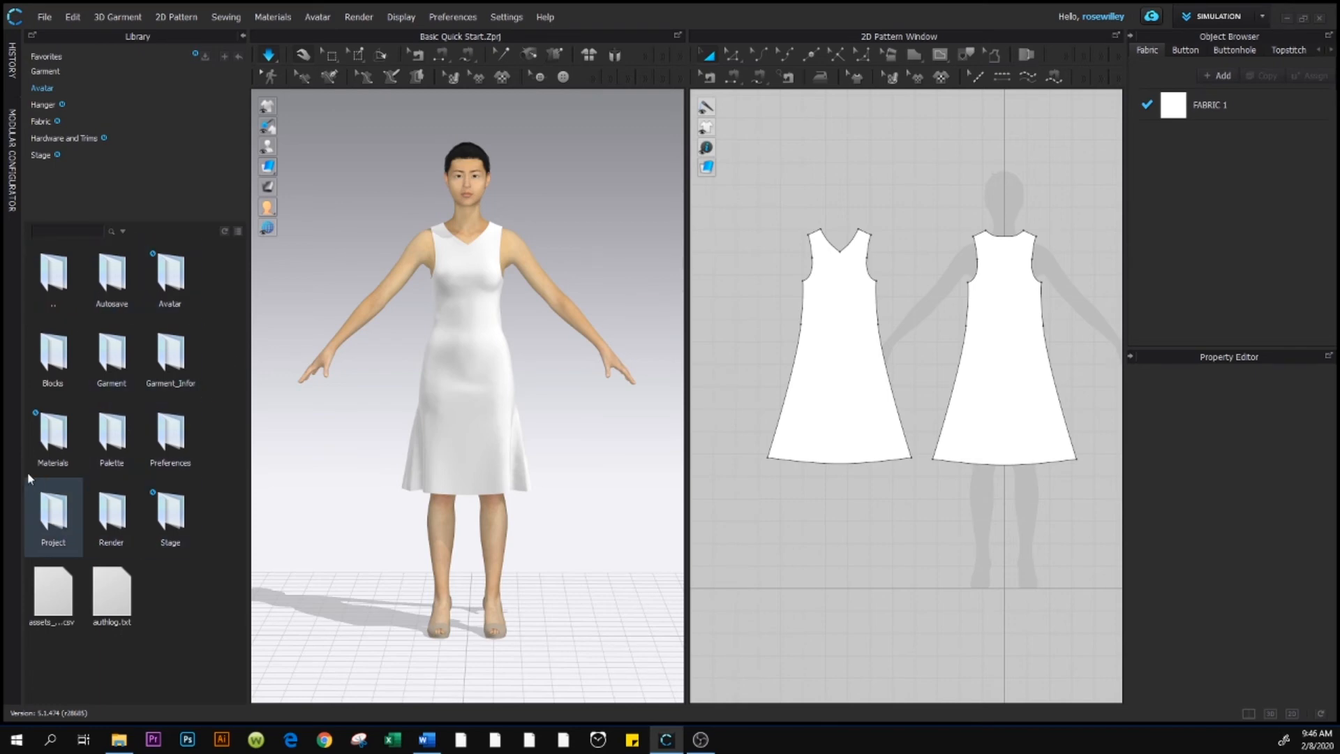
double_click(55, 441)
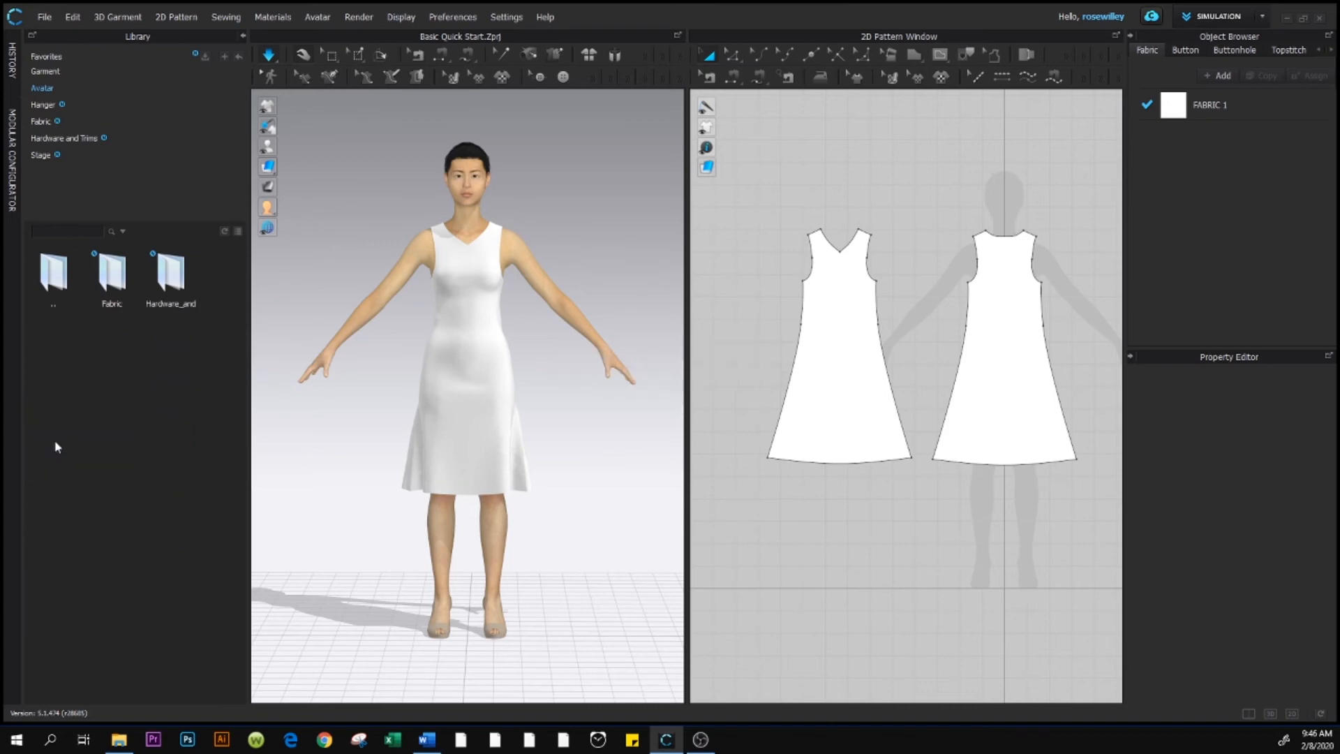
double_click(117, 291)
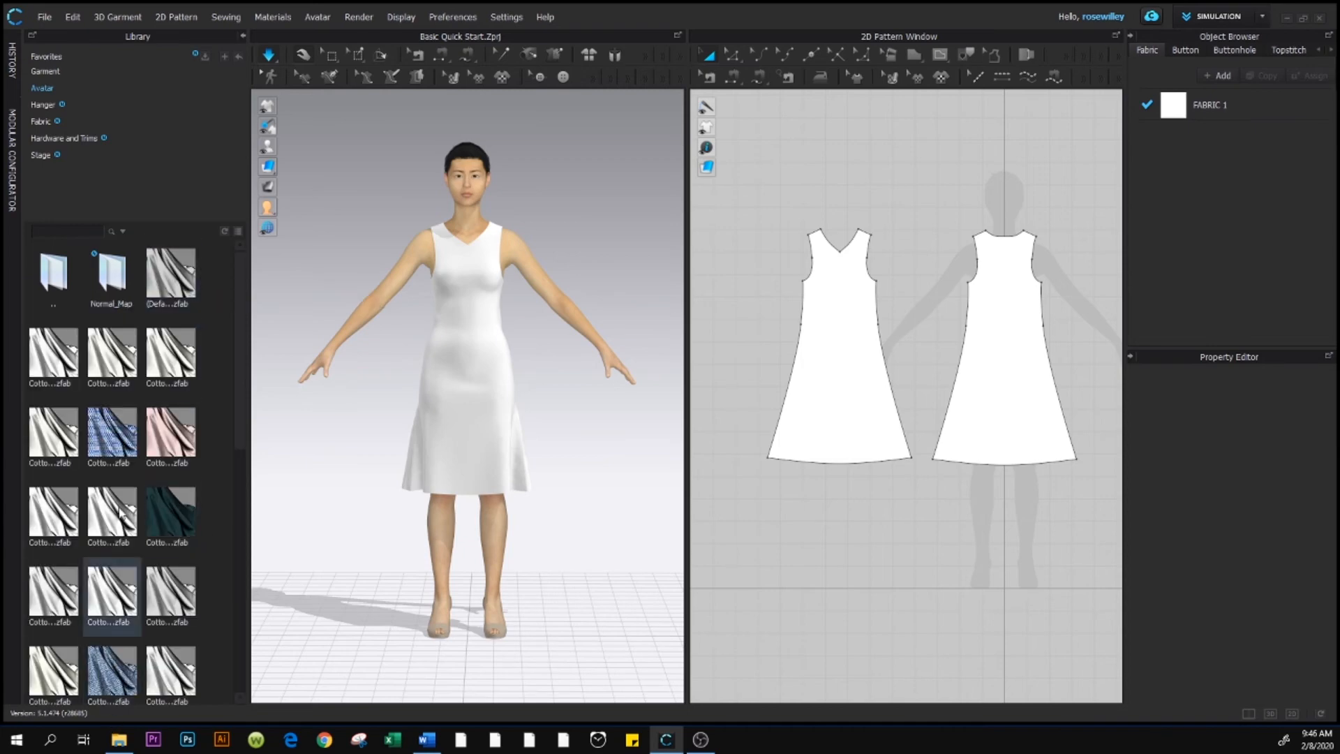
Preview the content, weight and thickness of the cotton library fabrics, including Cotton_Gabardine, Cotton_Oxford, Cotton_Stretch_Sateen and Cotton_Twill.
mouse_move(113, 455)
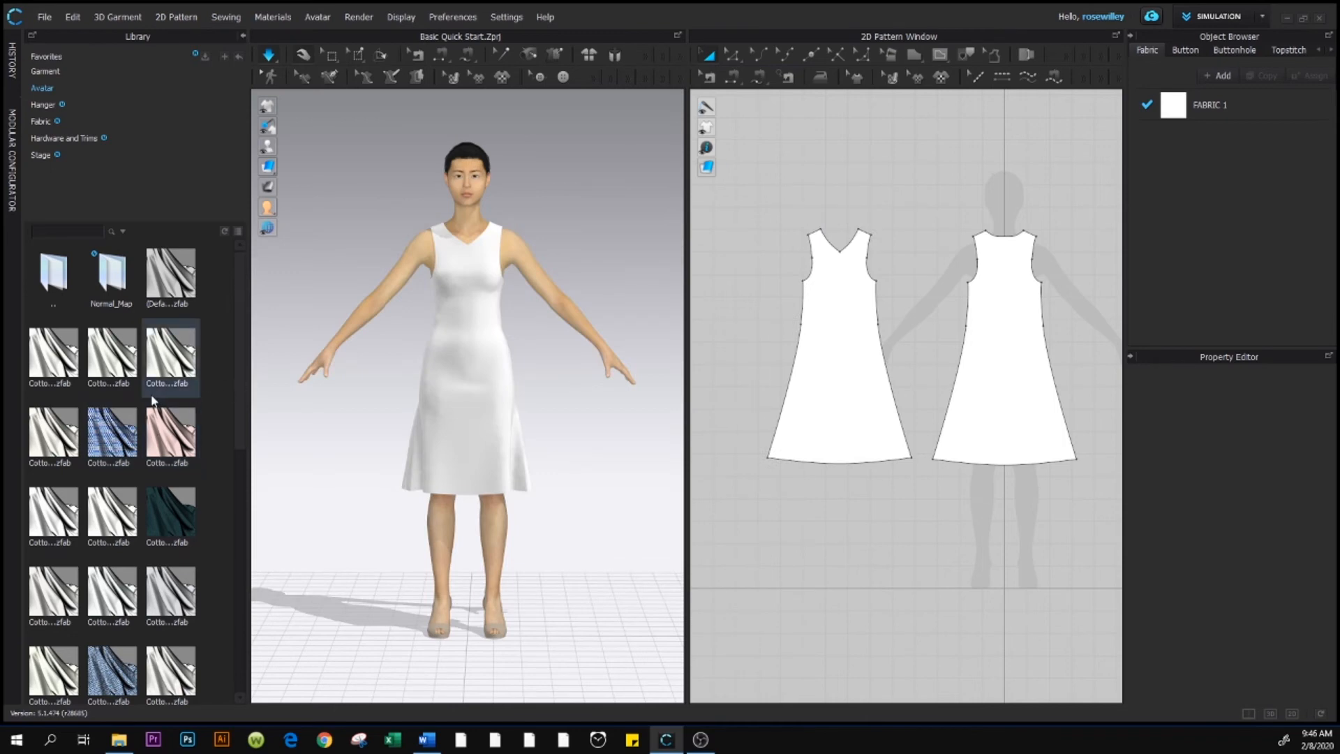
mouse_move(151, 388)
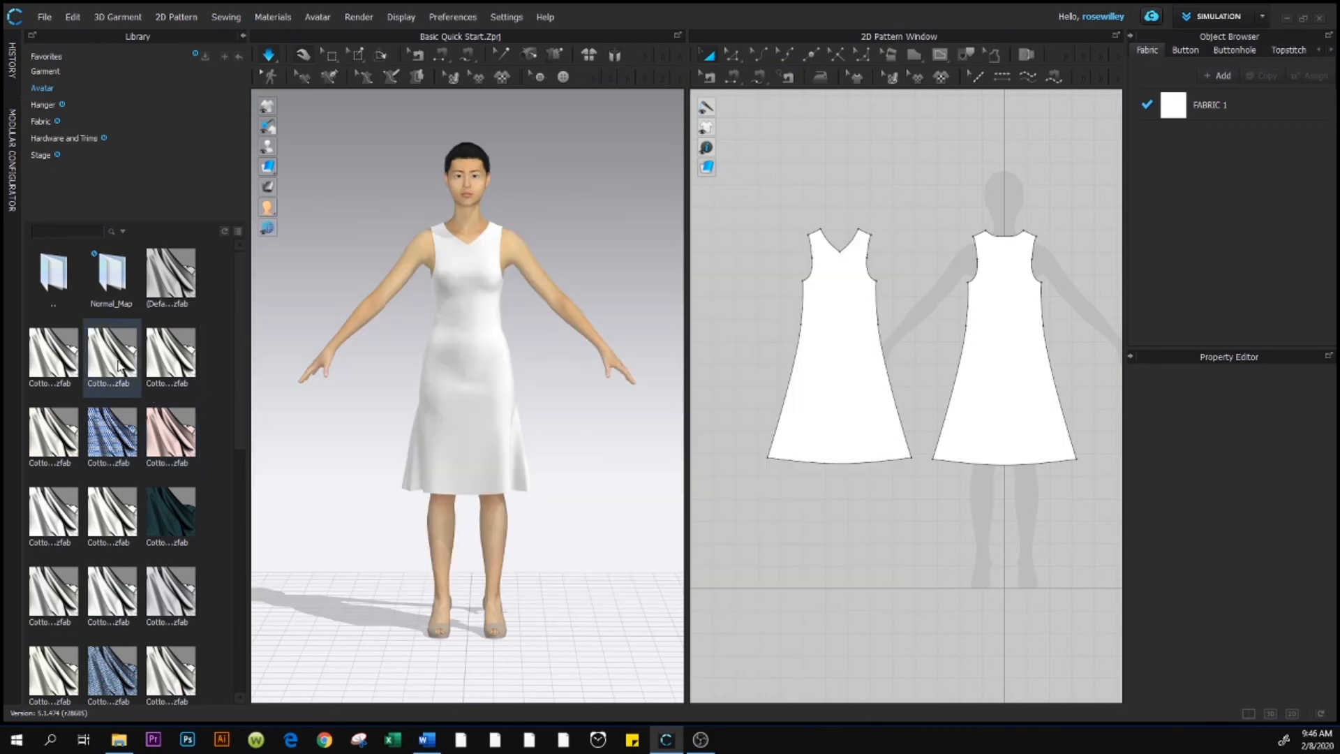
mouse_move(120, 368)
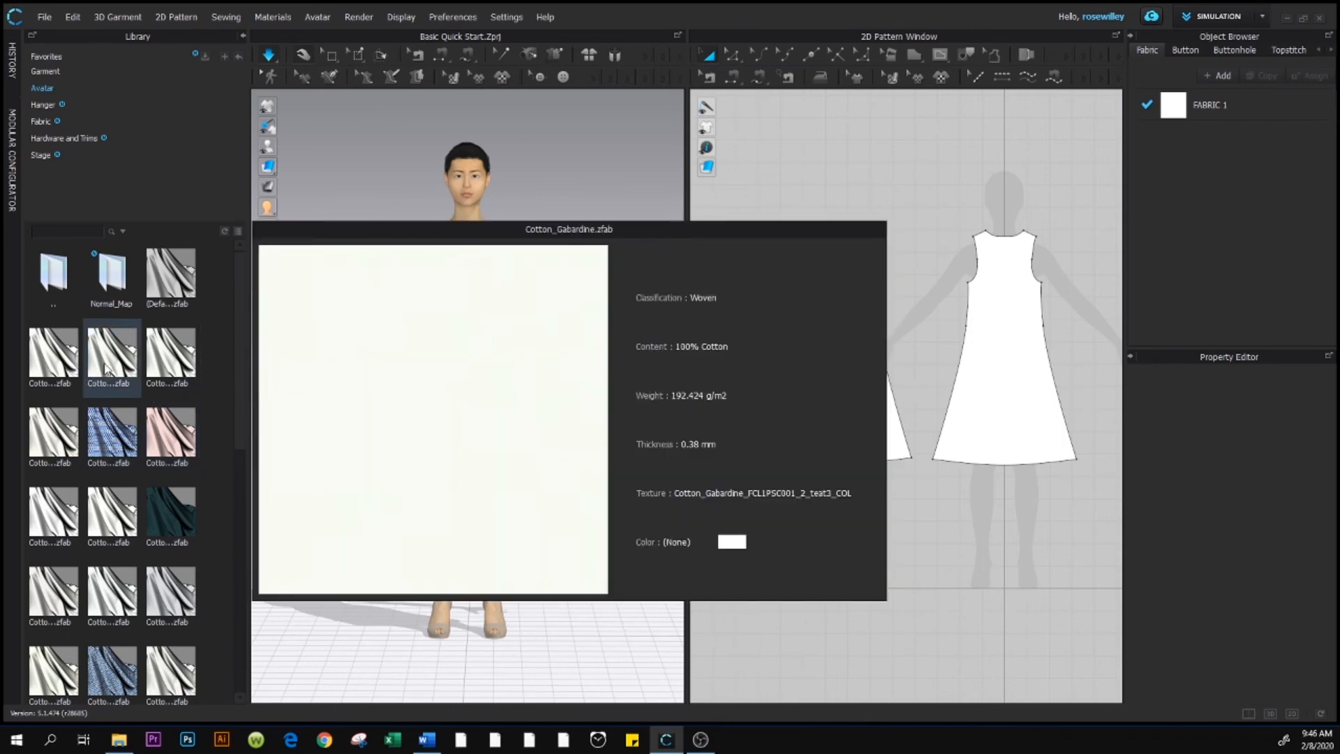
mouse_move(53, 373)
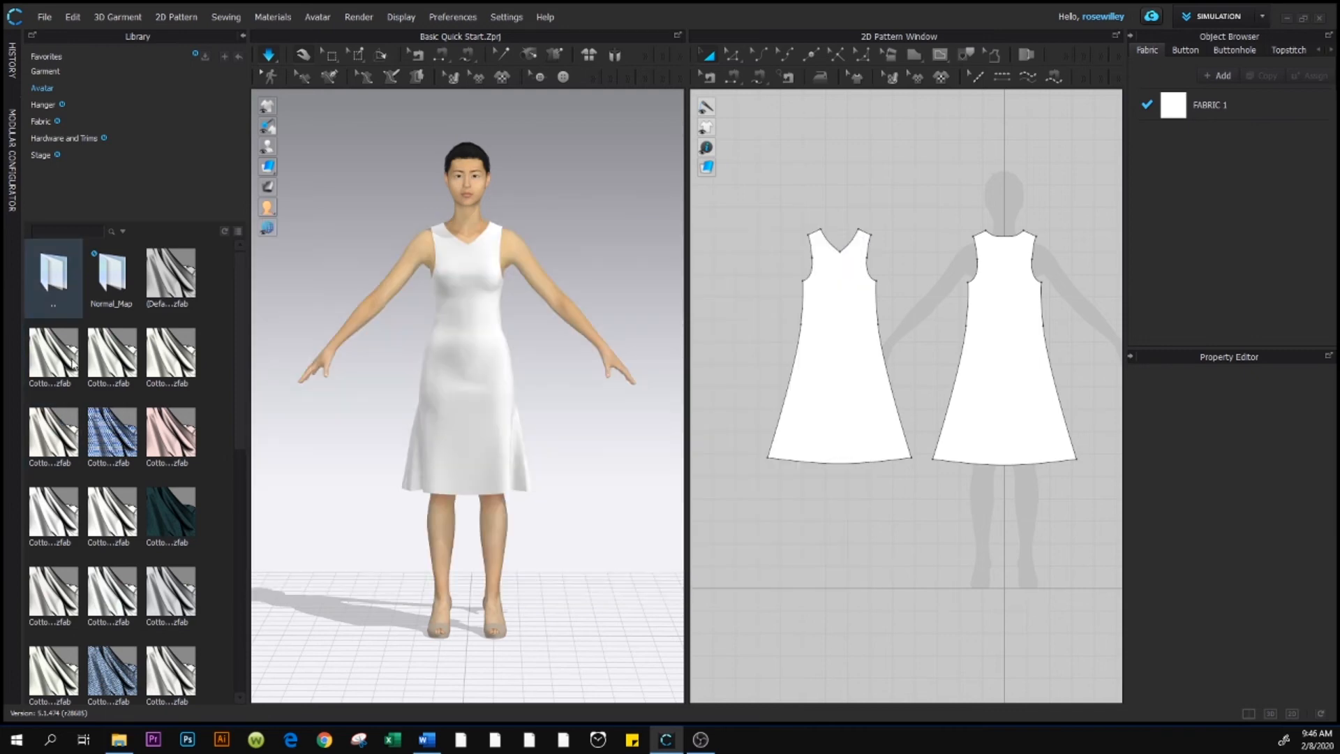
mouse_move(133, 336)
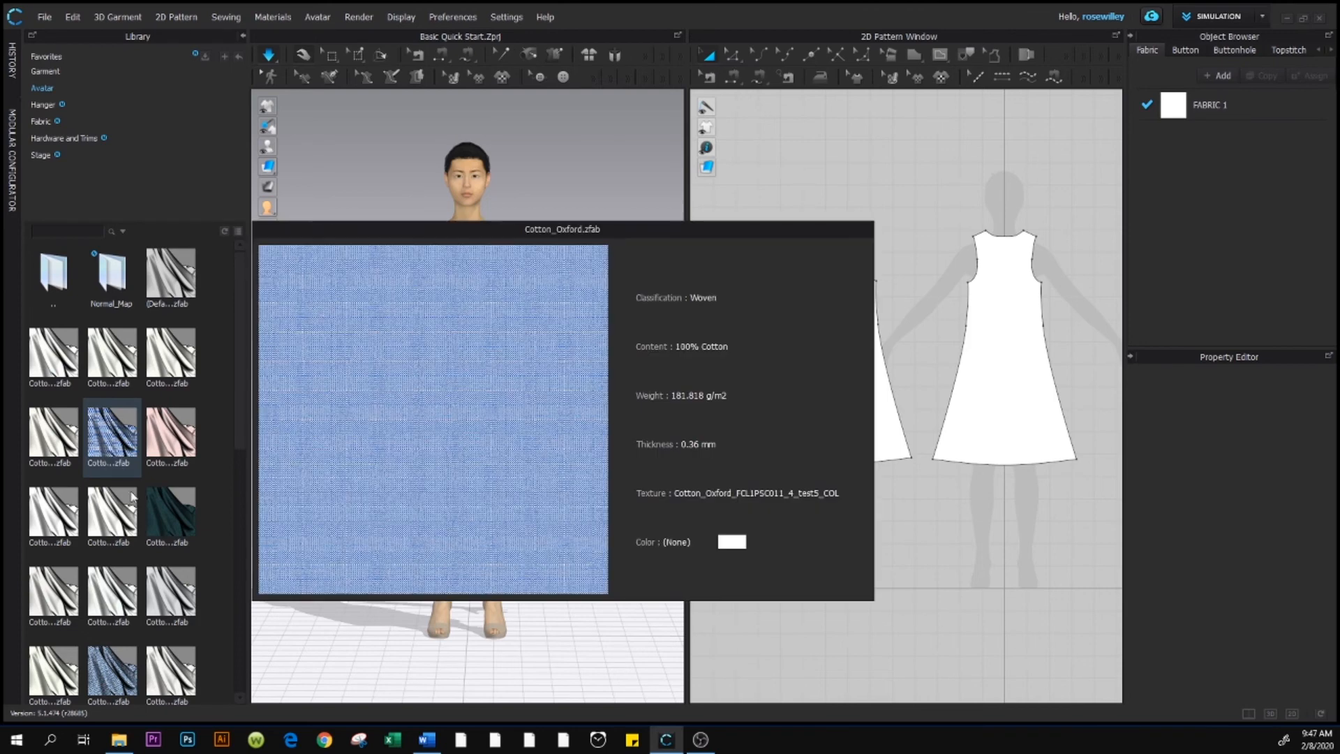
mouse_move(174, 445)
mouse_move(120, 525)
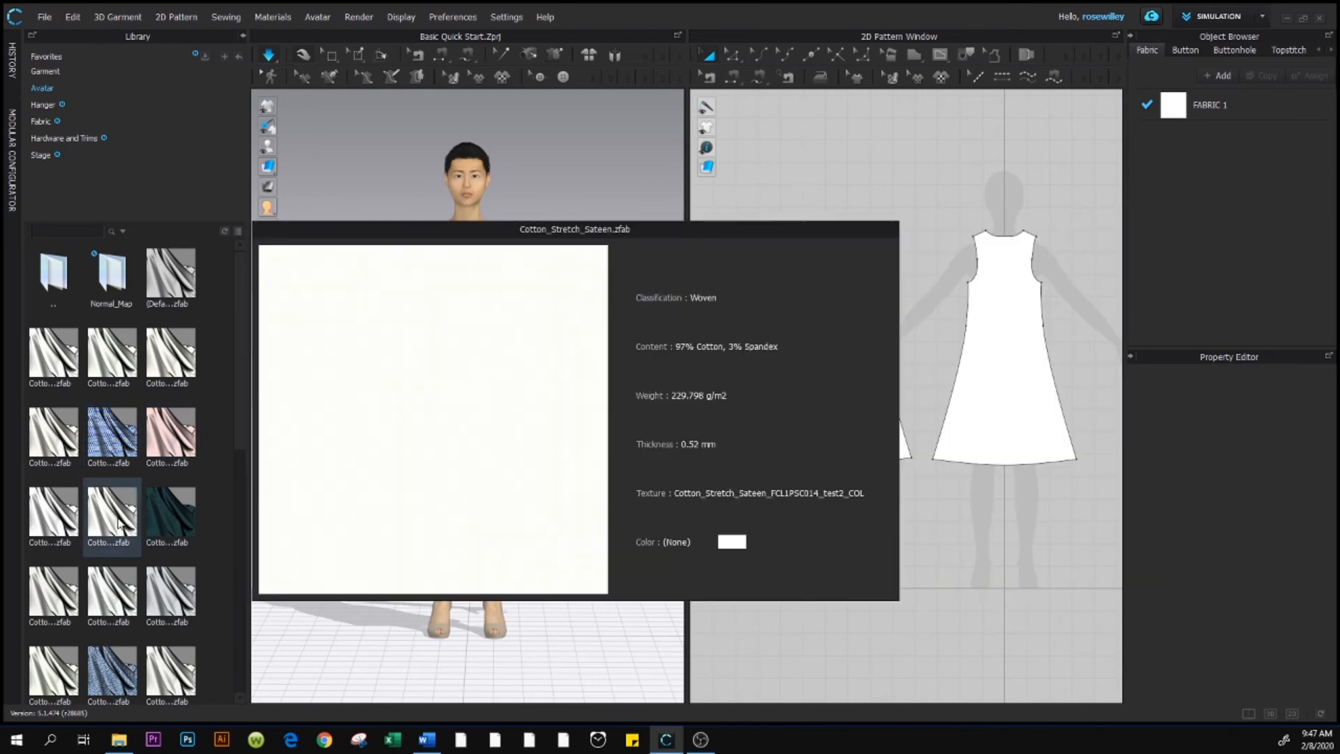
mouse_move(109, 626)
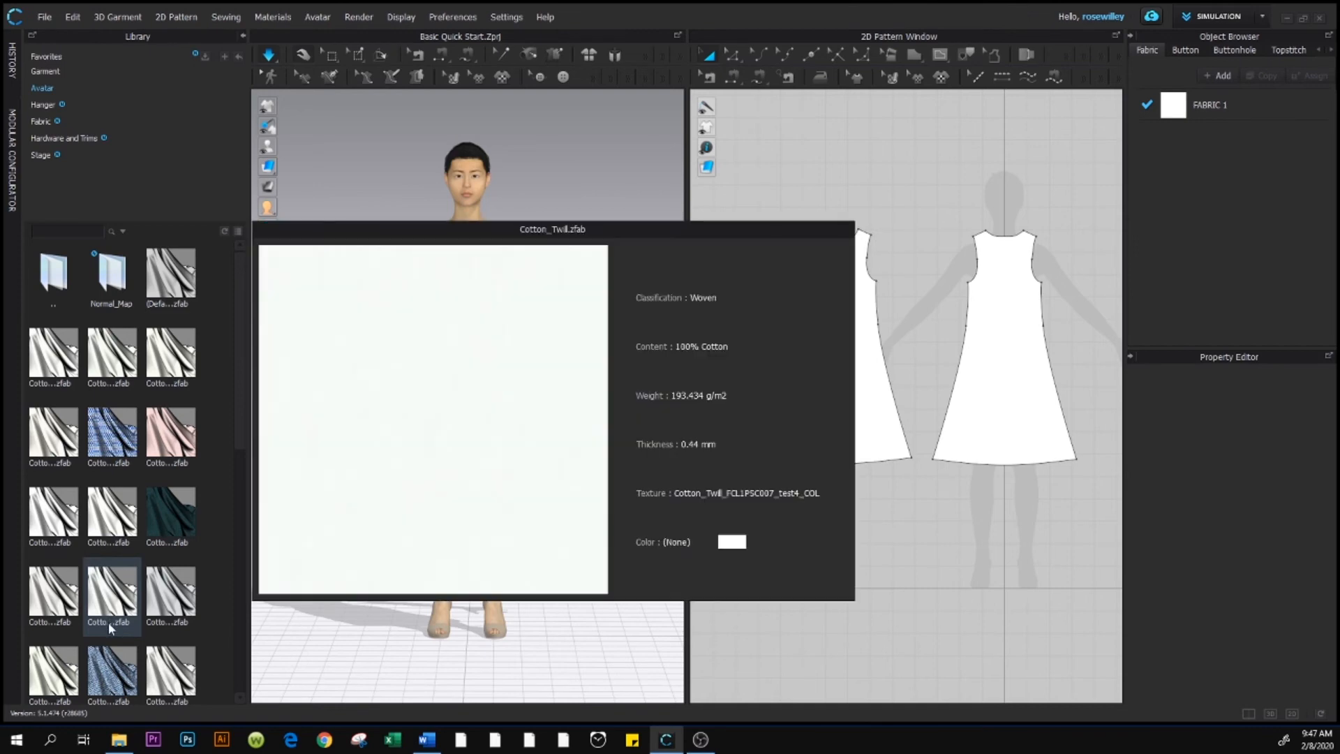
Add the Knit_Cotton_Jersey fabric to the project and review its material and physical properties in an enlarged Property Editor.
scroll(108, 614, down, 5)
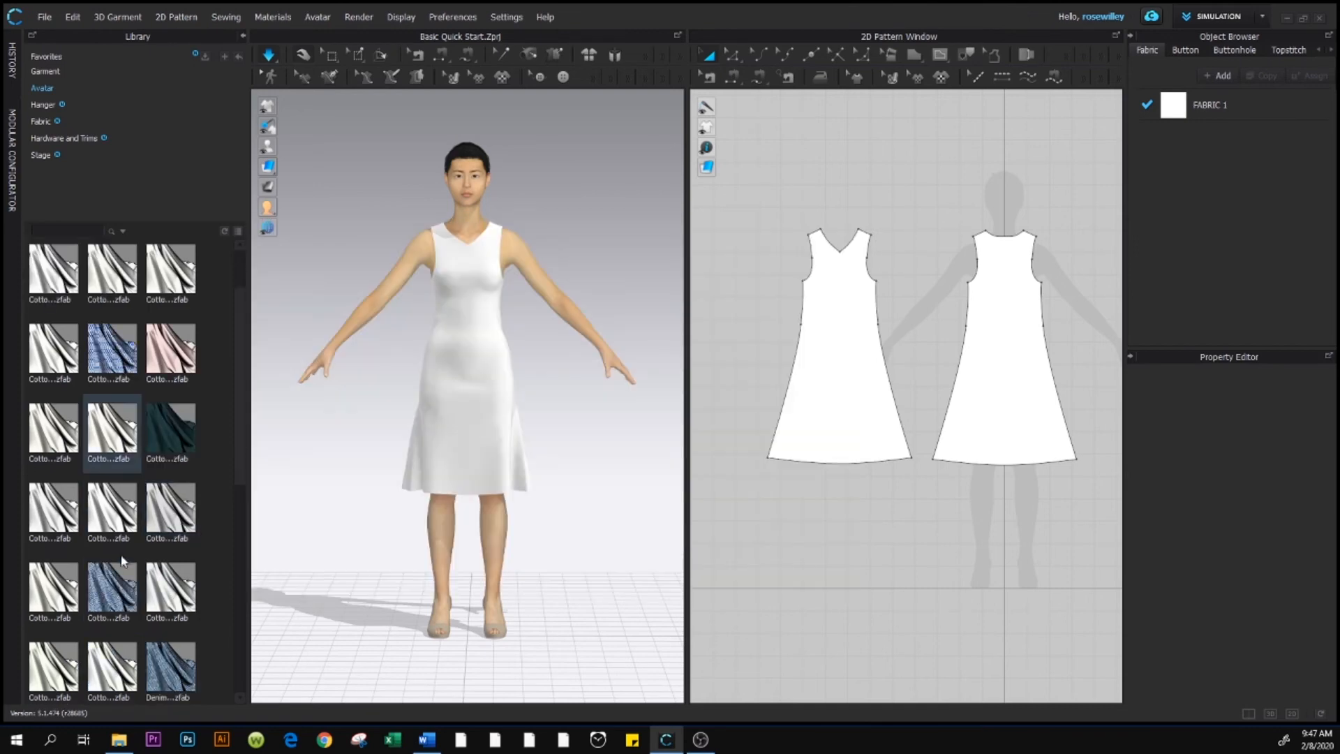
scroll(123, 543, down, 2)
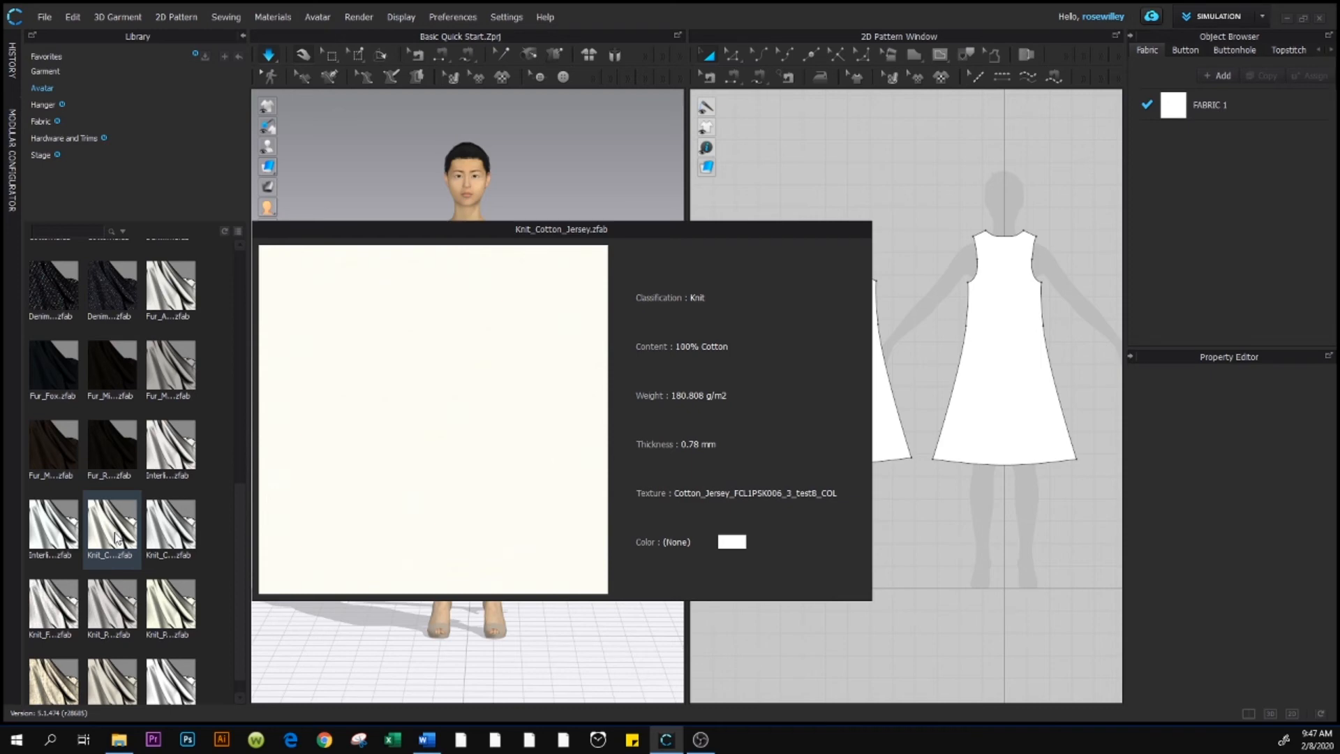
double_click(116, 537)
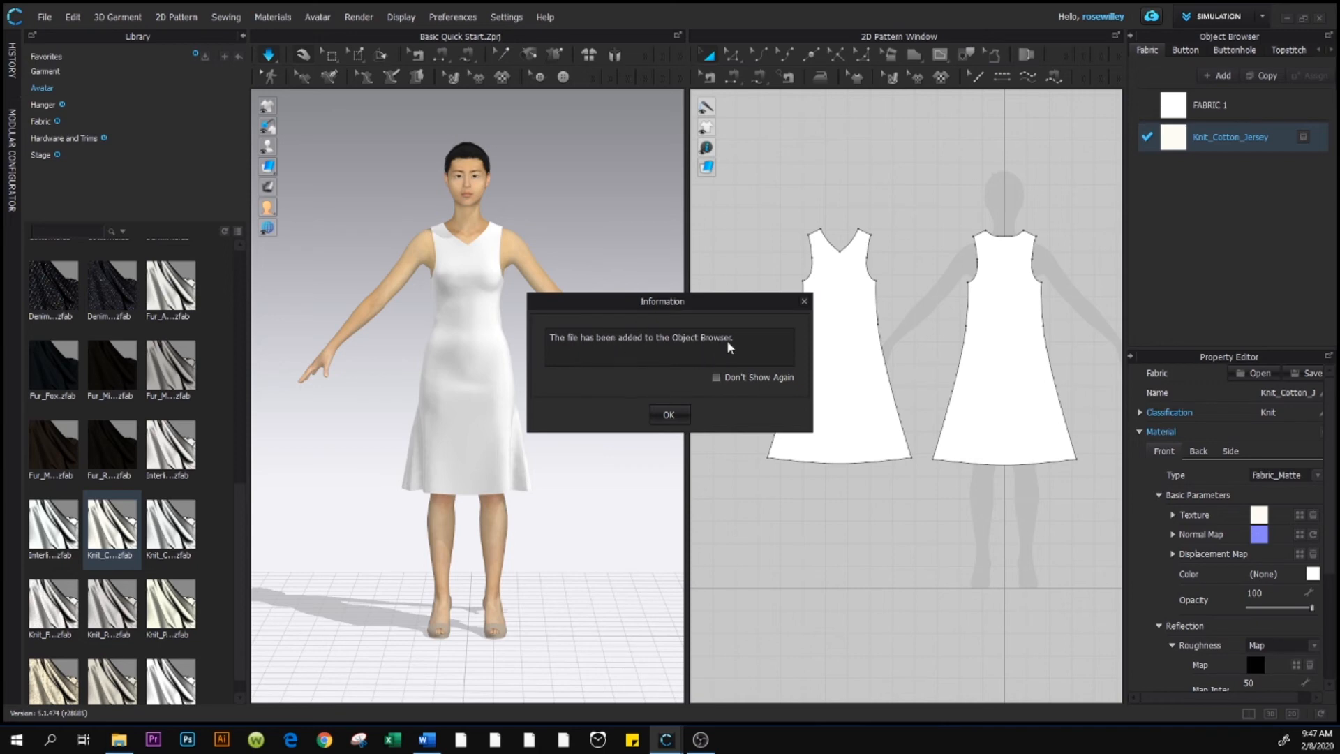
click(668, 415)
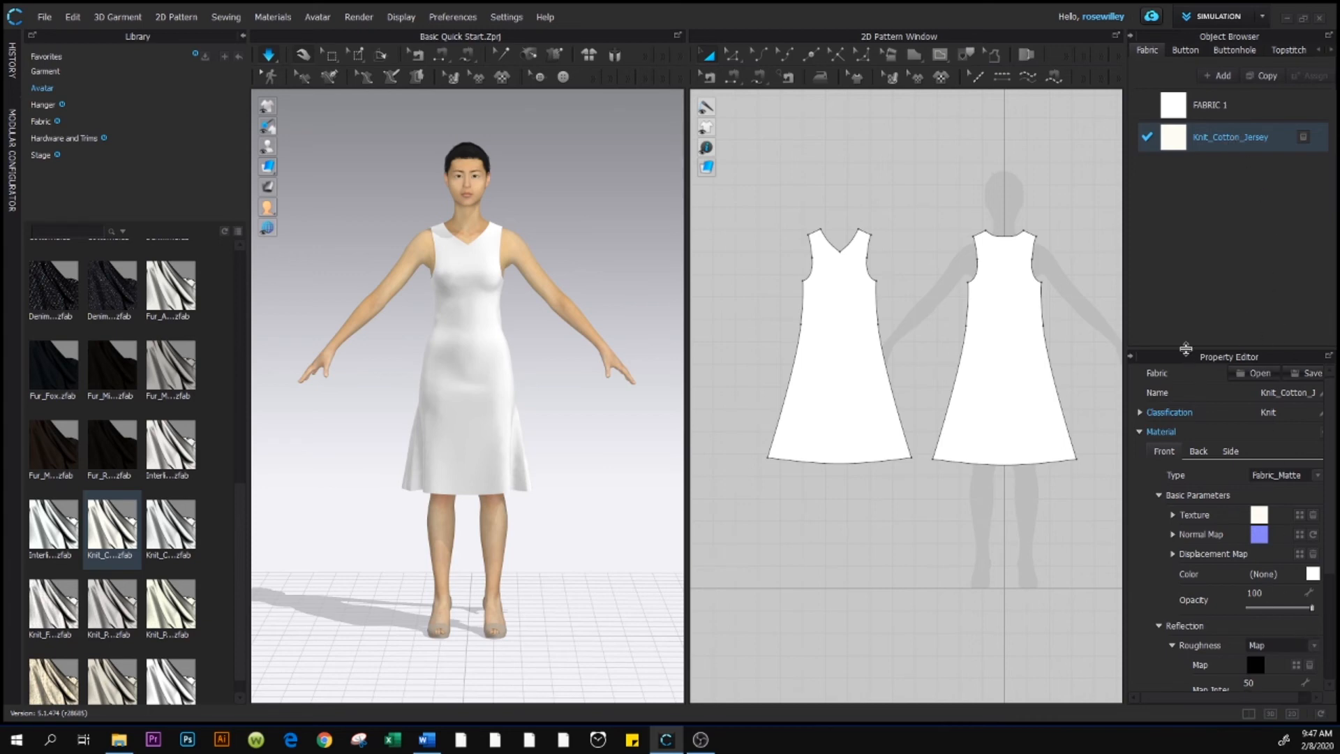
drag(1188, 350, 1181, 274)
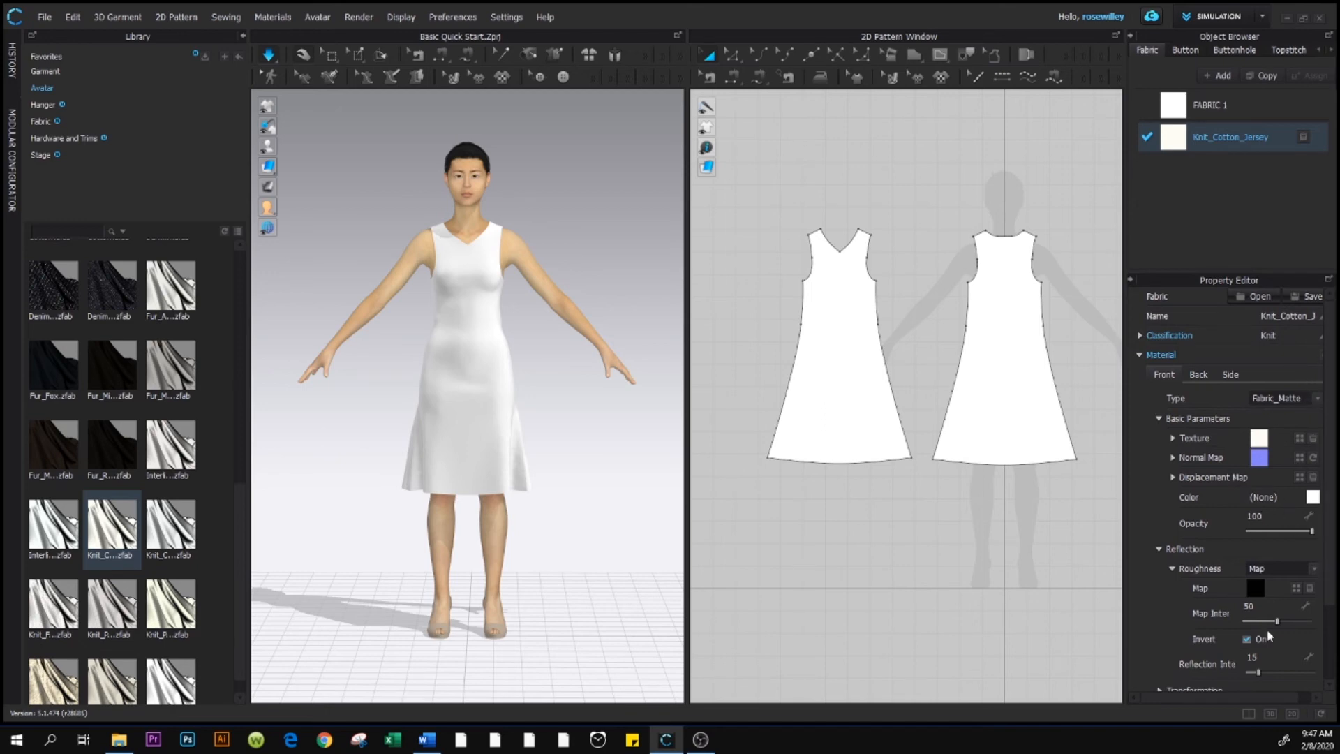
scroll(1198, 575, down, 3)
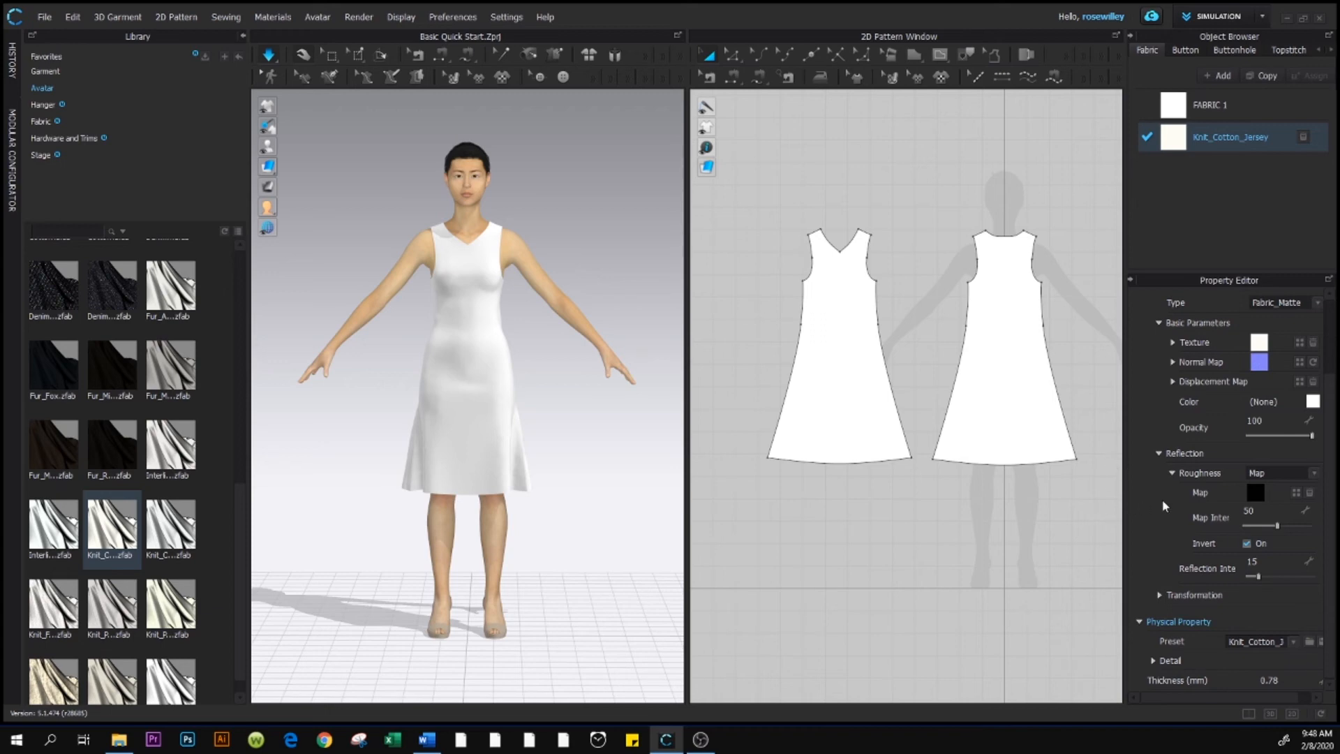
Assign Knit_Cotton_Jersey to both the front and back patterns, and simulate the dress with that fabric.
click(709, 57)
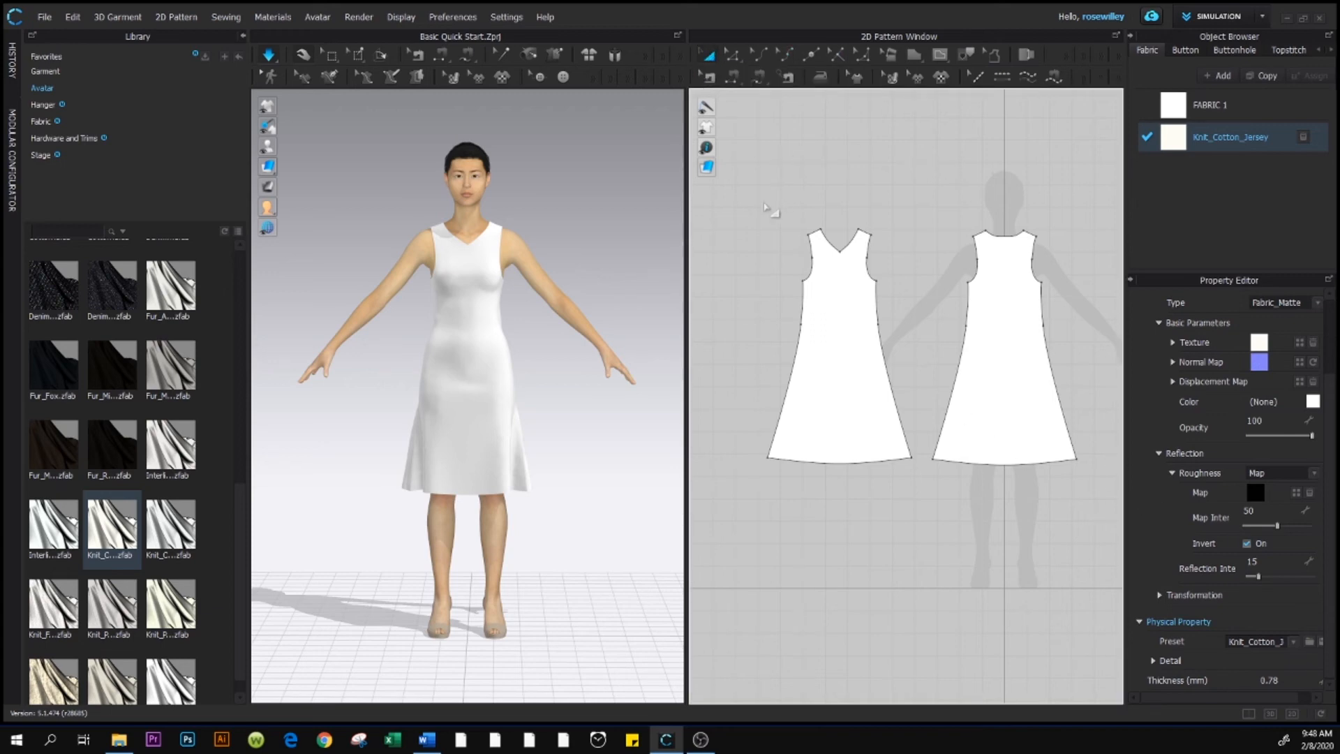
drag(742, 189, 1108, 509)
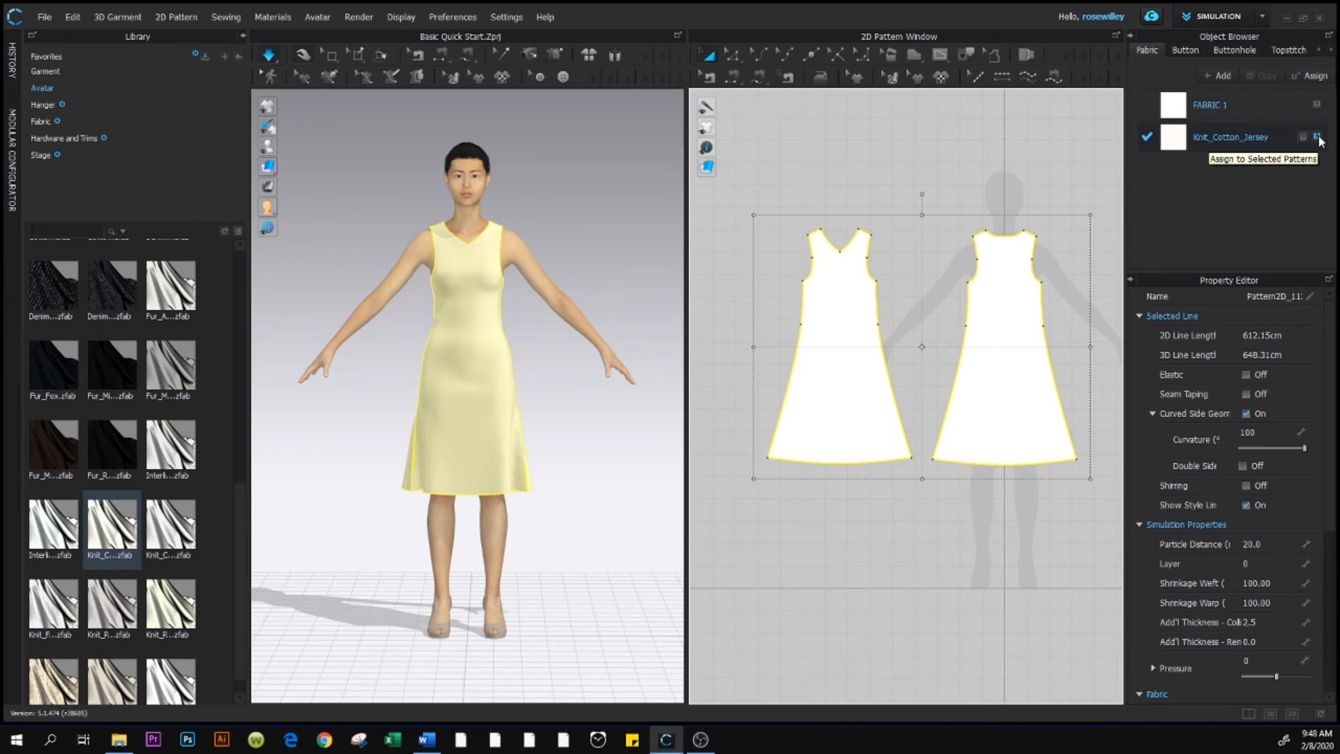
click(1319, 138)
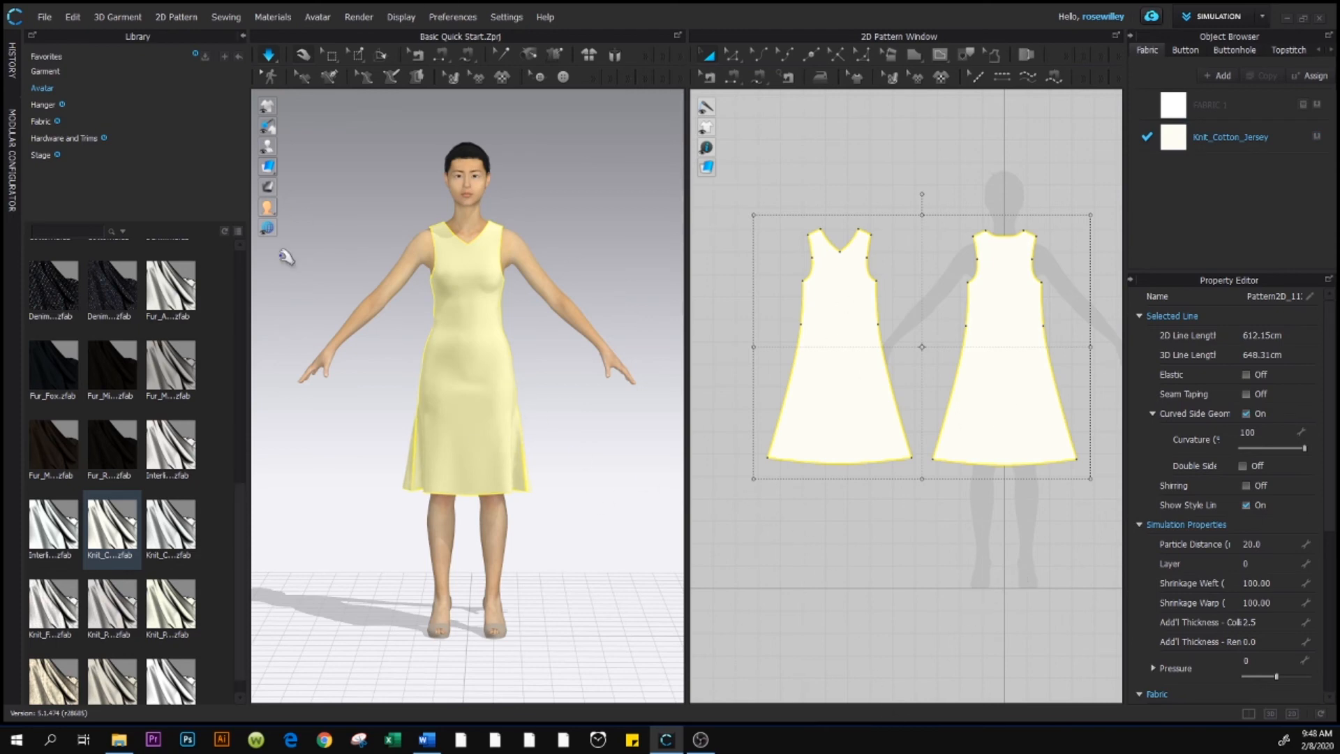
click(269, 56)
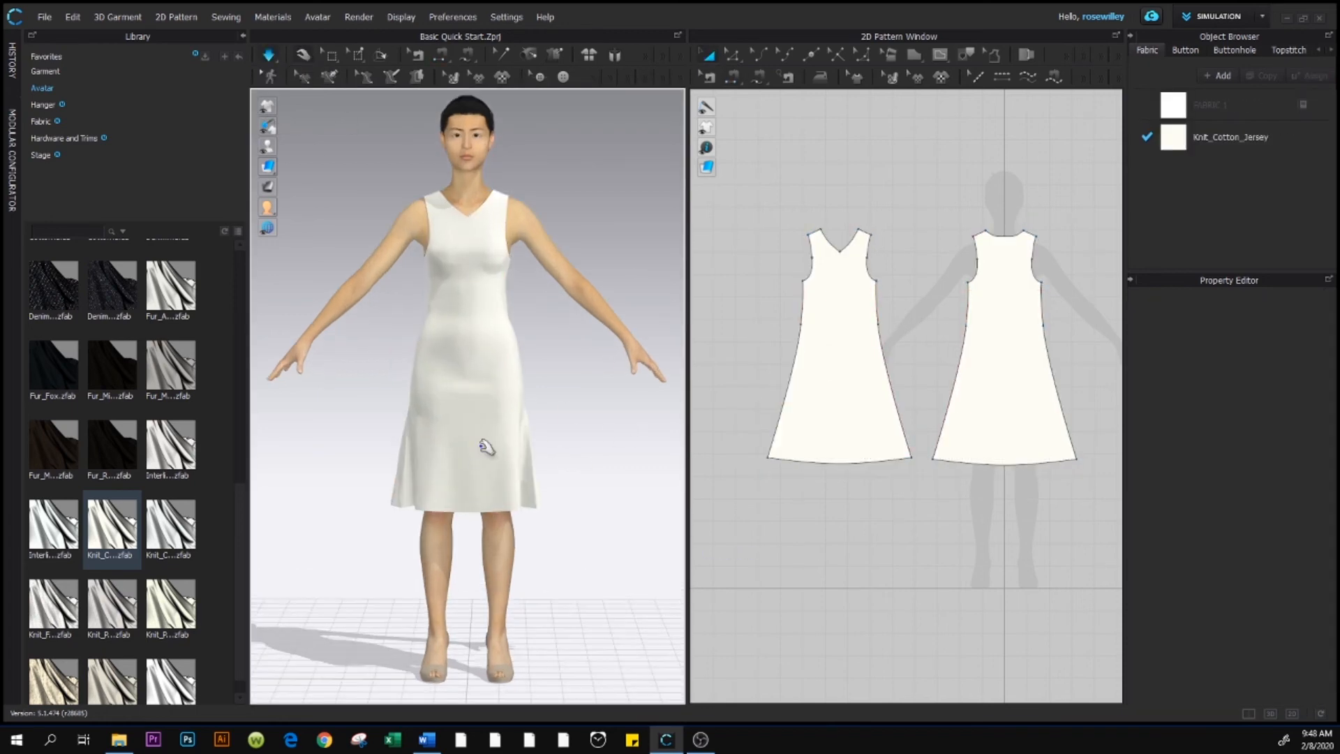
Examine the jersey fabric's surface texture up close on the skirt of the dress.
scroll(487, 403, down, 6)
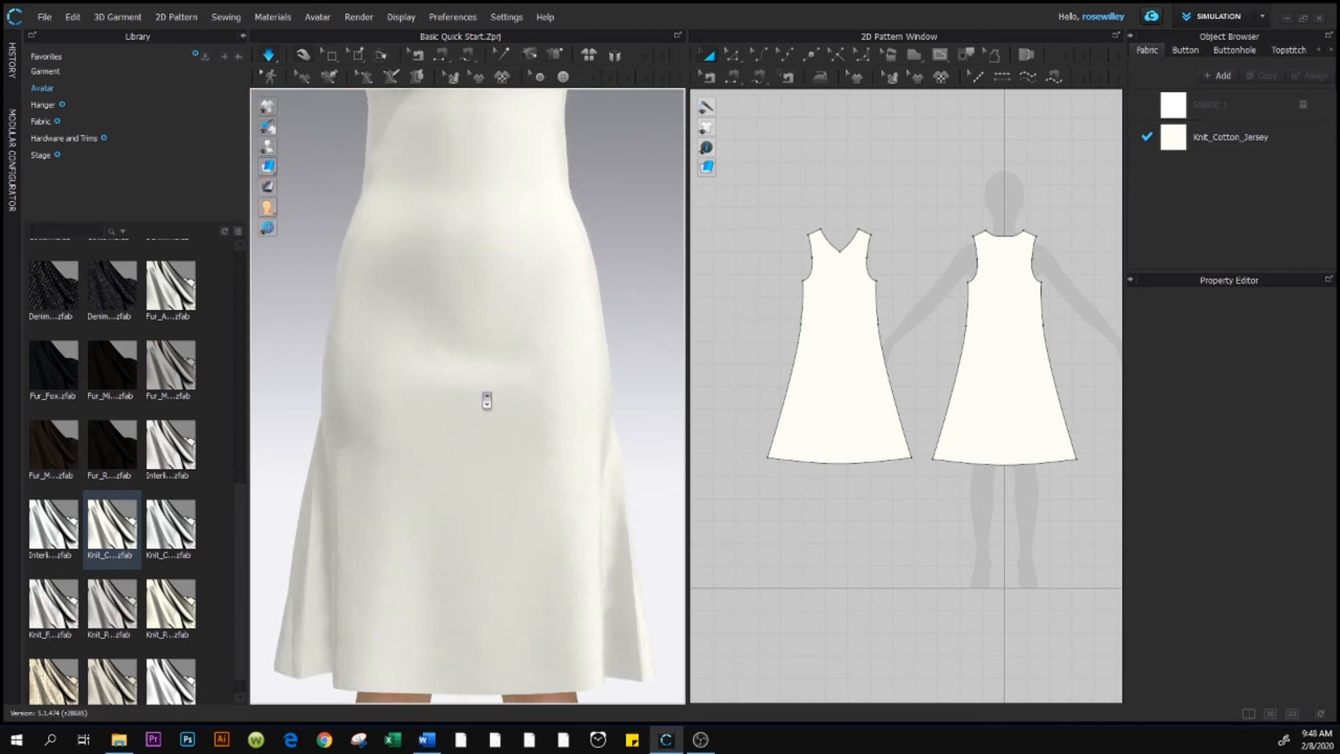
scroll(487, 401, up, 3)
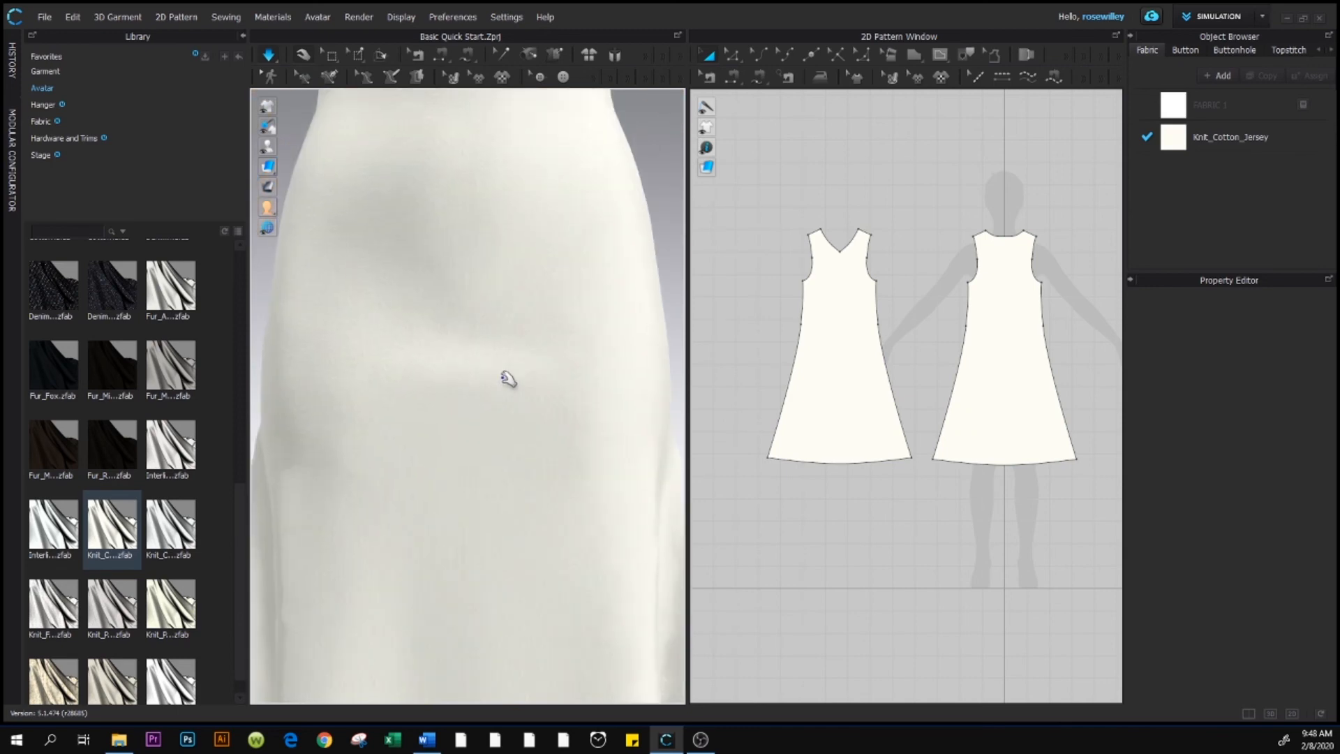
scroll(508, 386, down, 4)
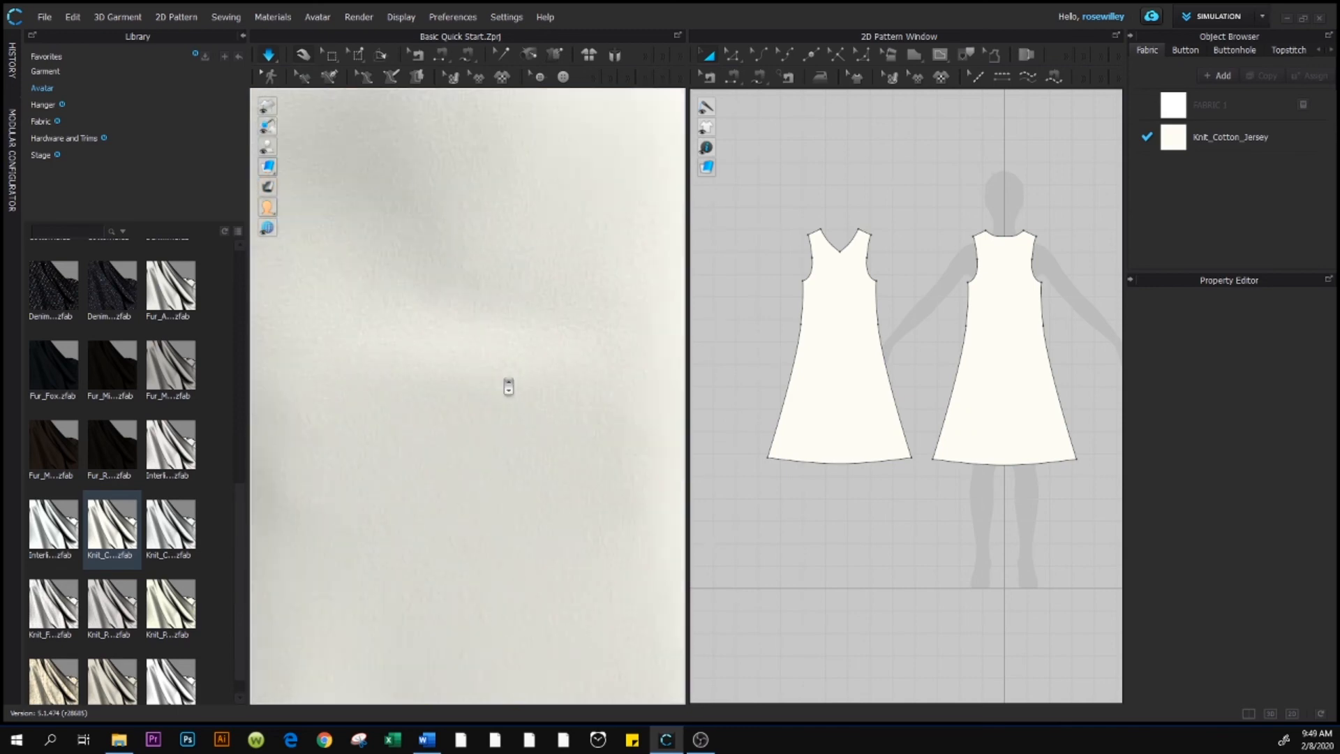
scroll(509, 386, up, 3)
scroll(508, 387, down, 5)
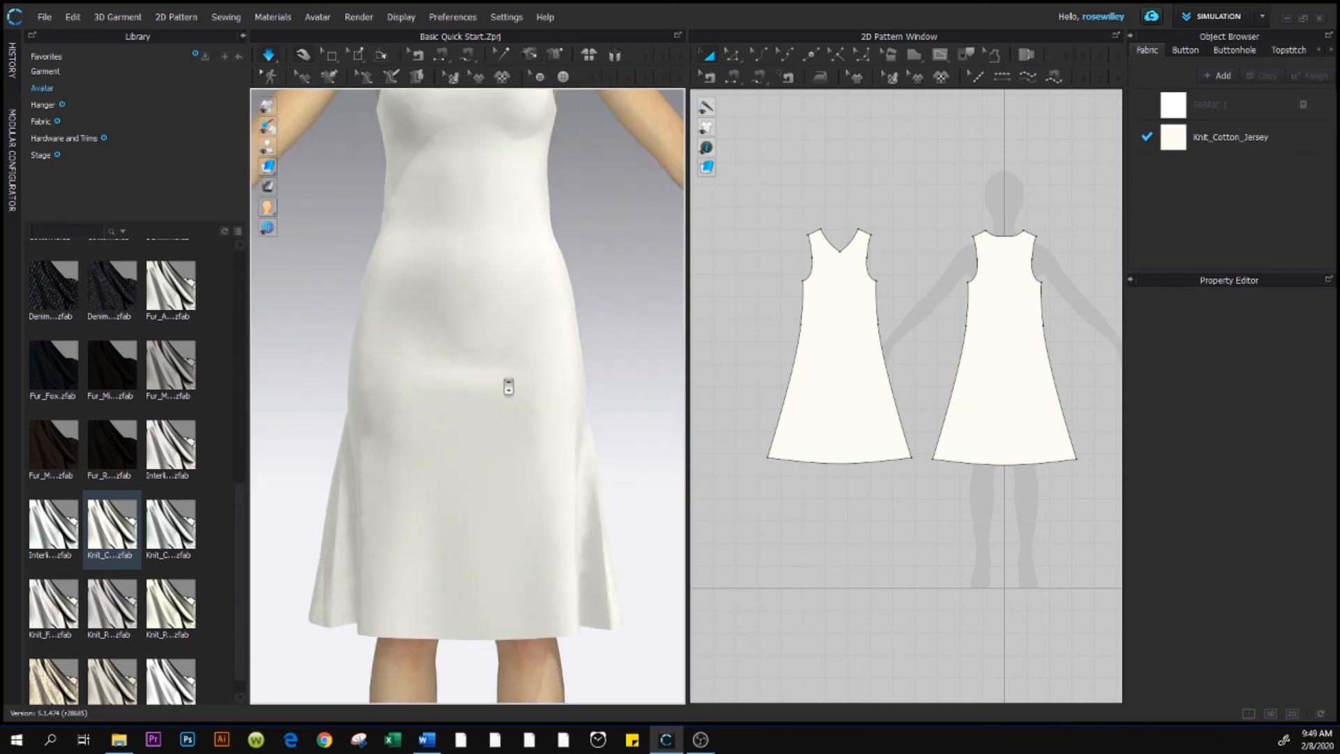
Inspect the jersey's surface grain at very close range against the full-figure view of the dress.
scroll(508, 388, down, 8)
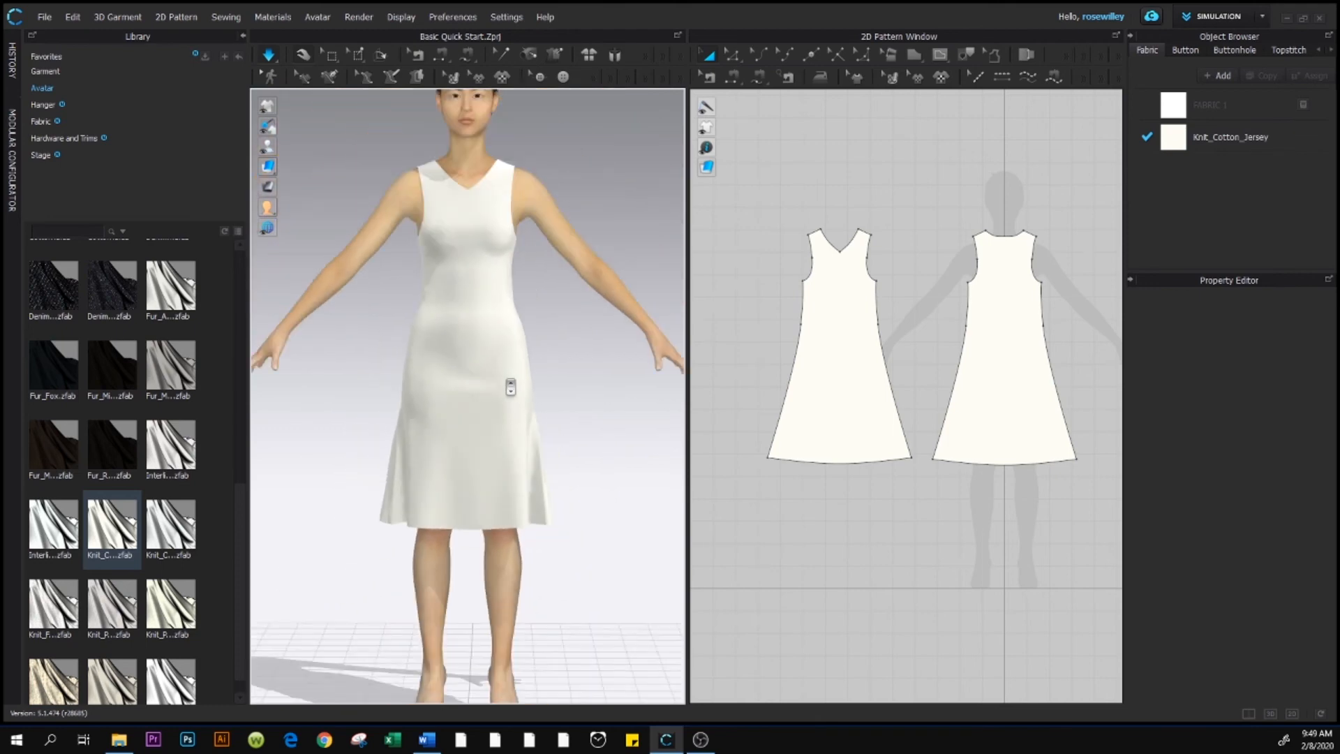
scroll(494, 420, up, 10)
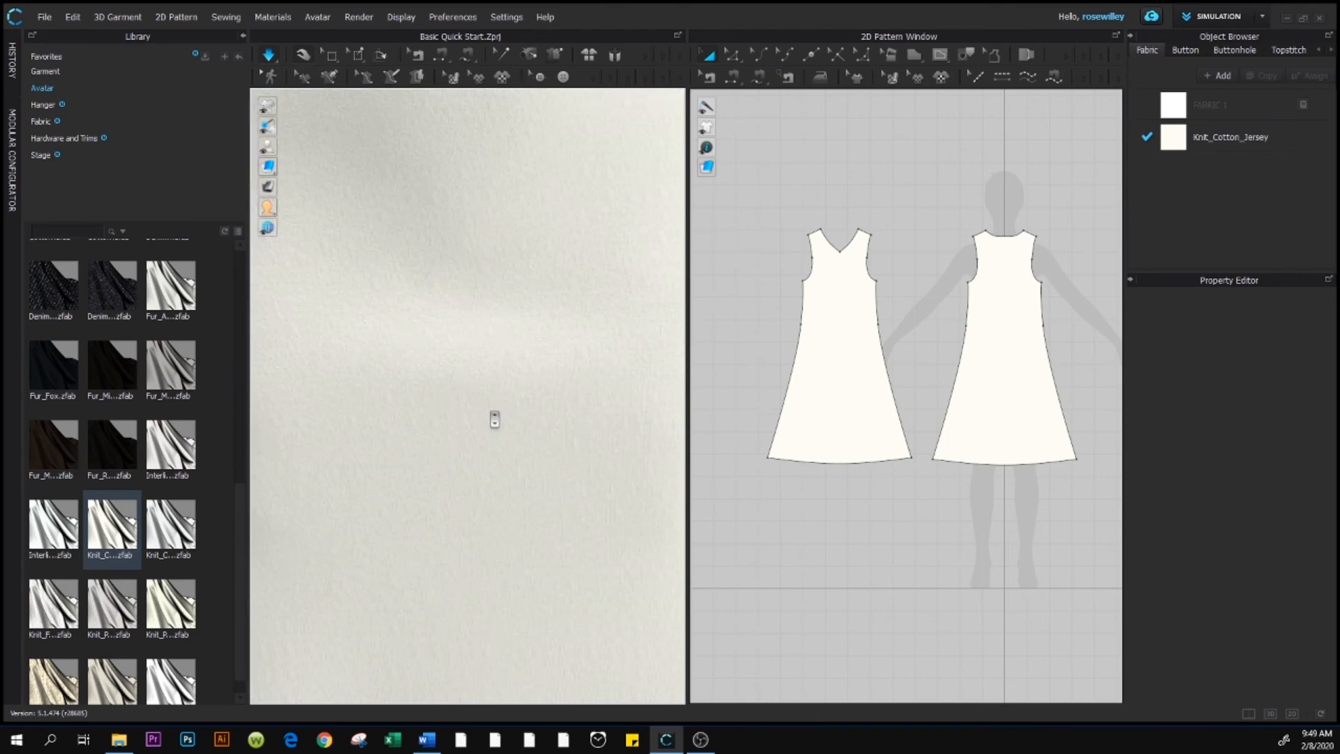
scroll(494, 419, up, 2)
scroll(494, 420, down, 1)
scroll(494, 419, down, 4)
scroll(494, 419, down, 6)
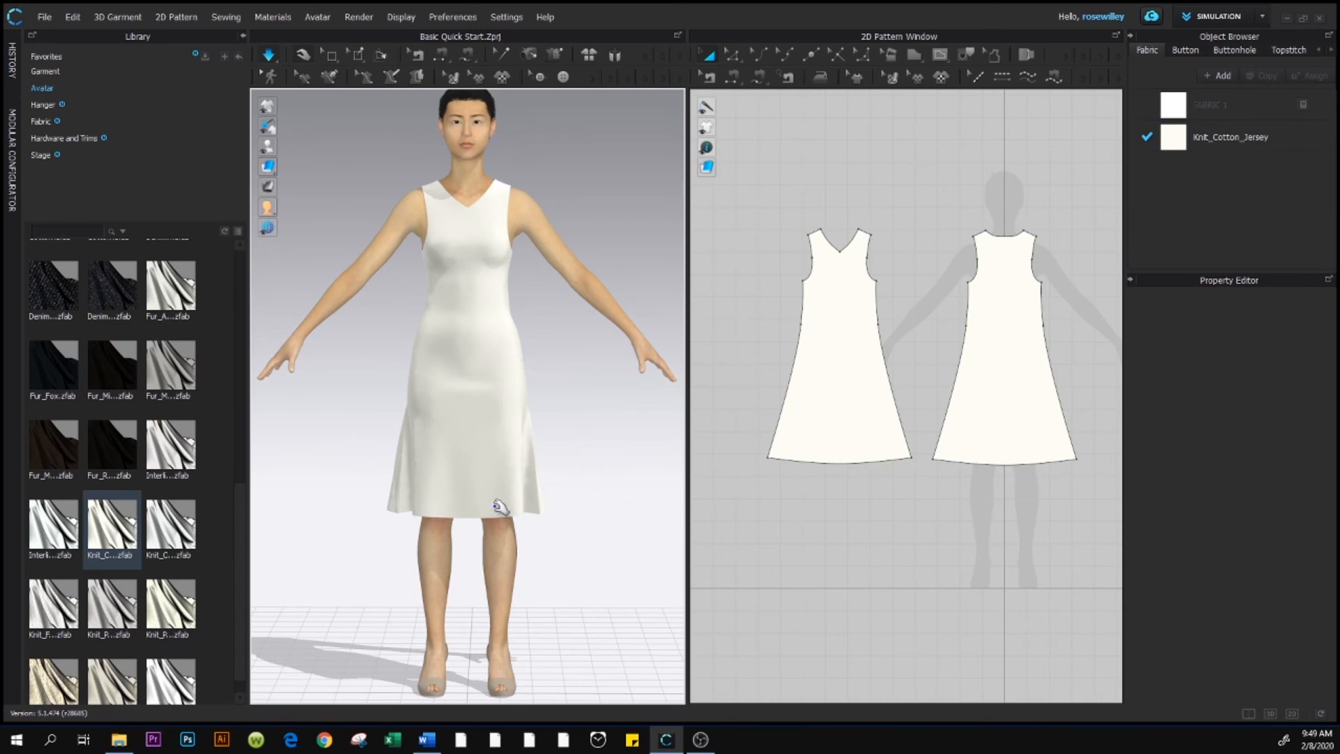
Change the color of the Knit_Cotton_Jersey fabric to the custom red A21F1F.
click(1294, 135)
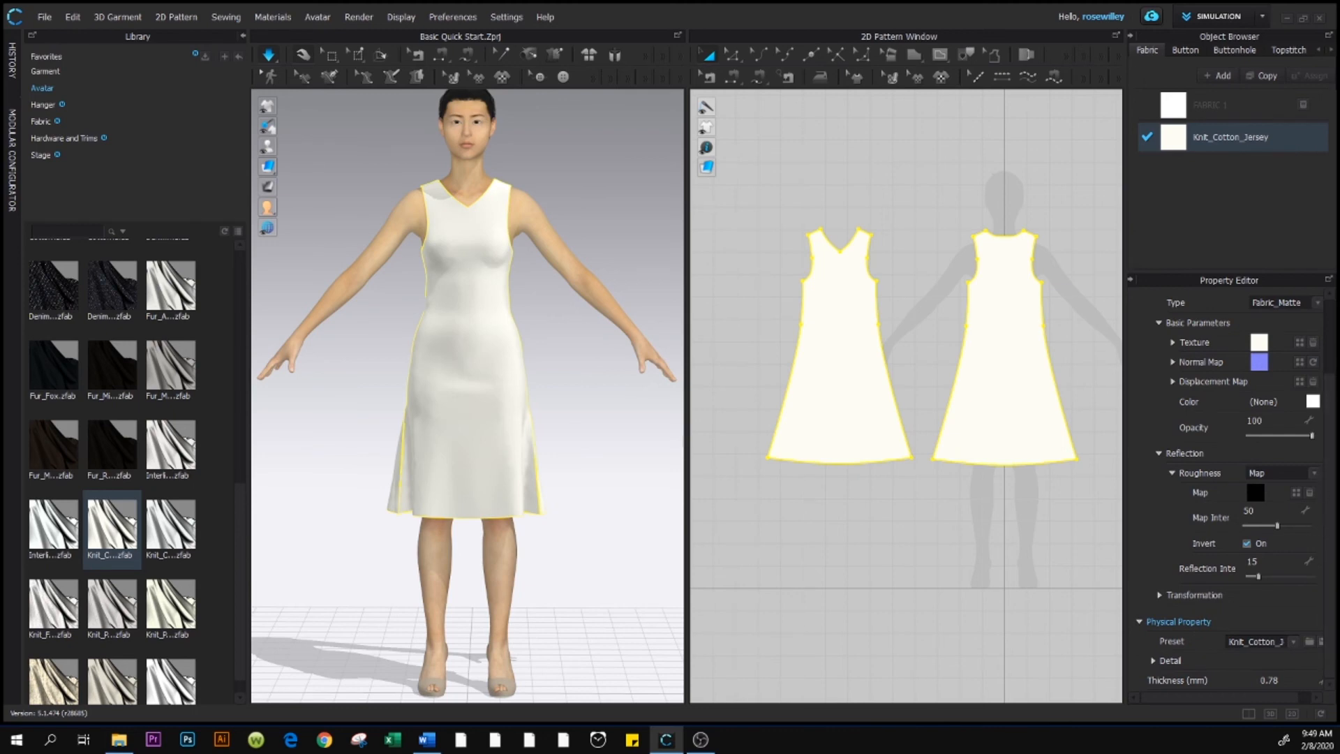
click(1312, 403)
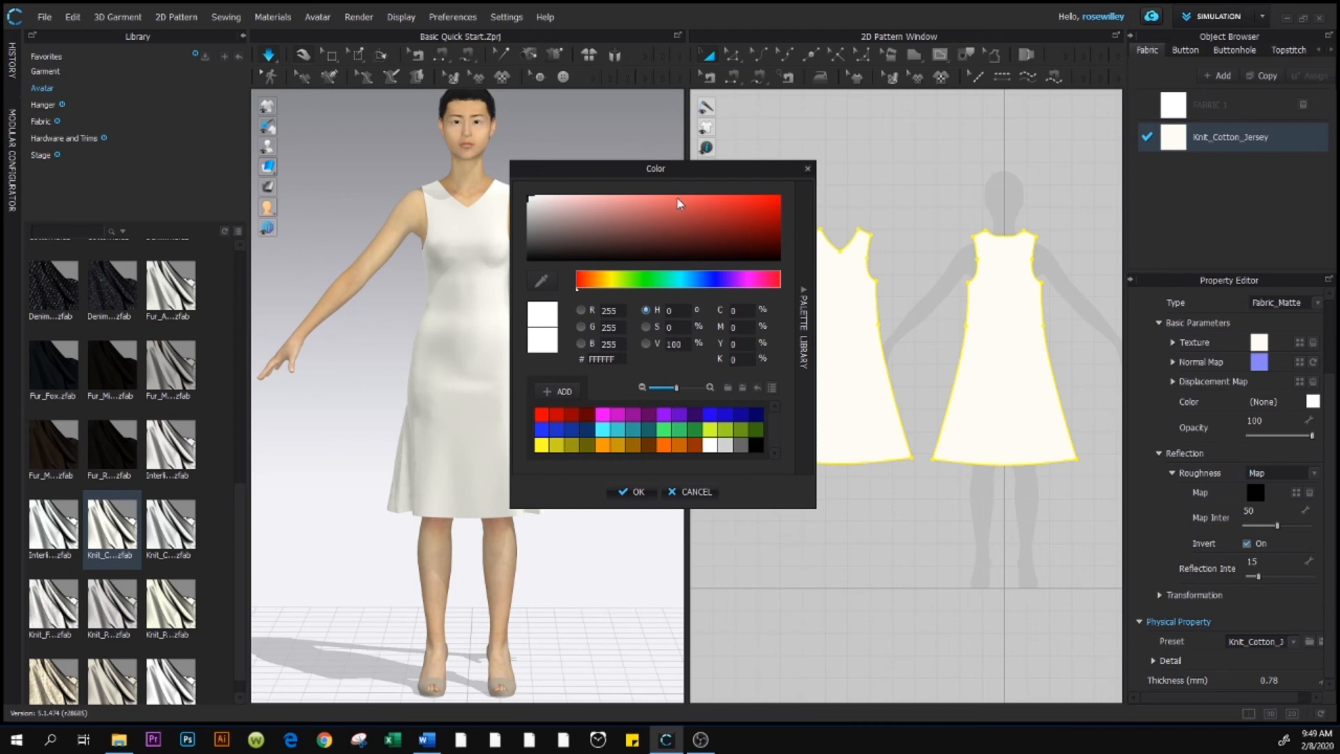
click(589, 415)
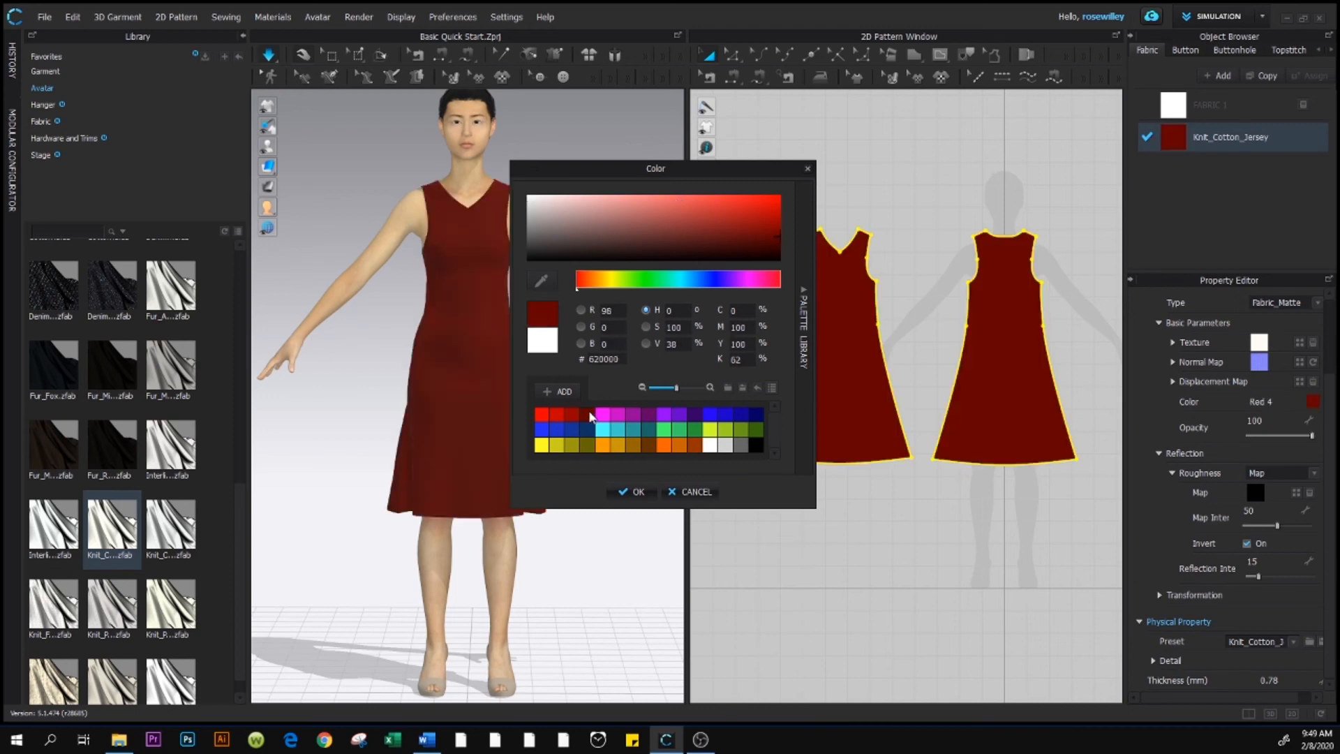
click(571, 413)
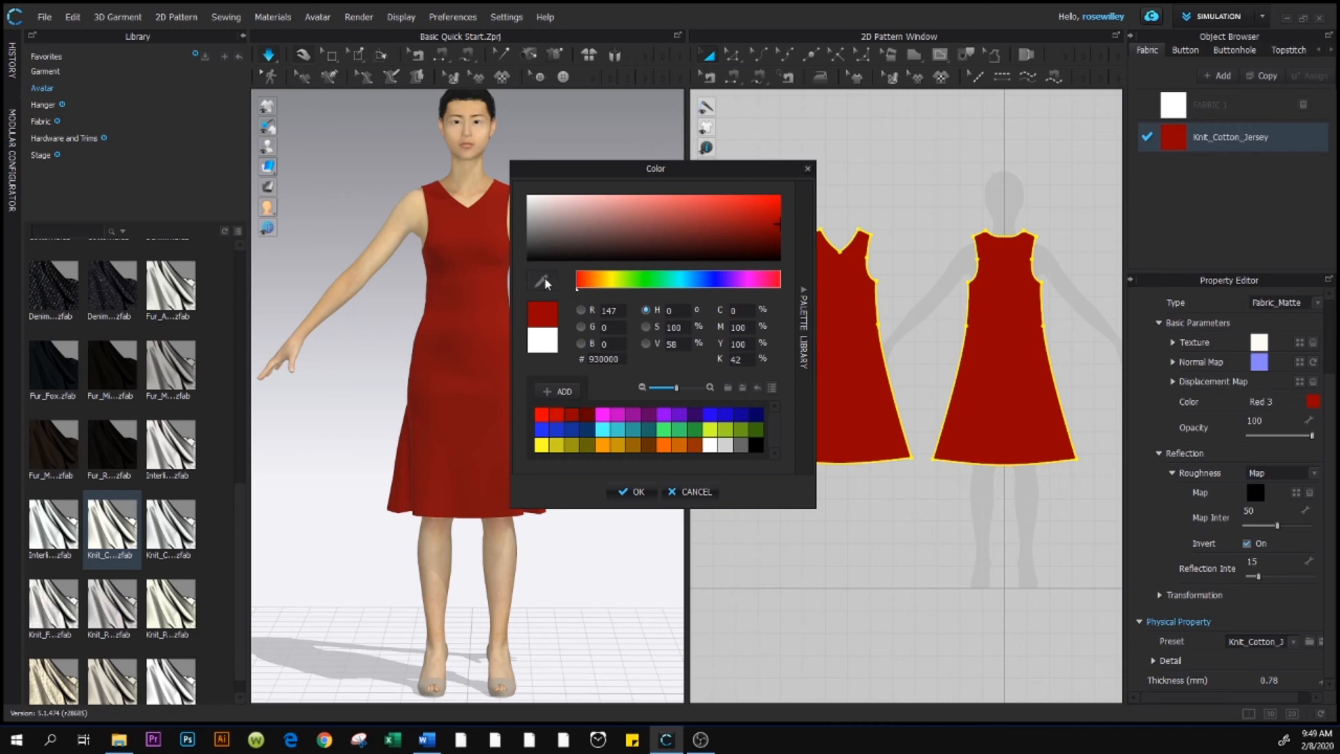
drag(553, 234, 733, 222)
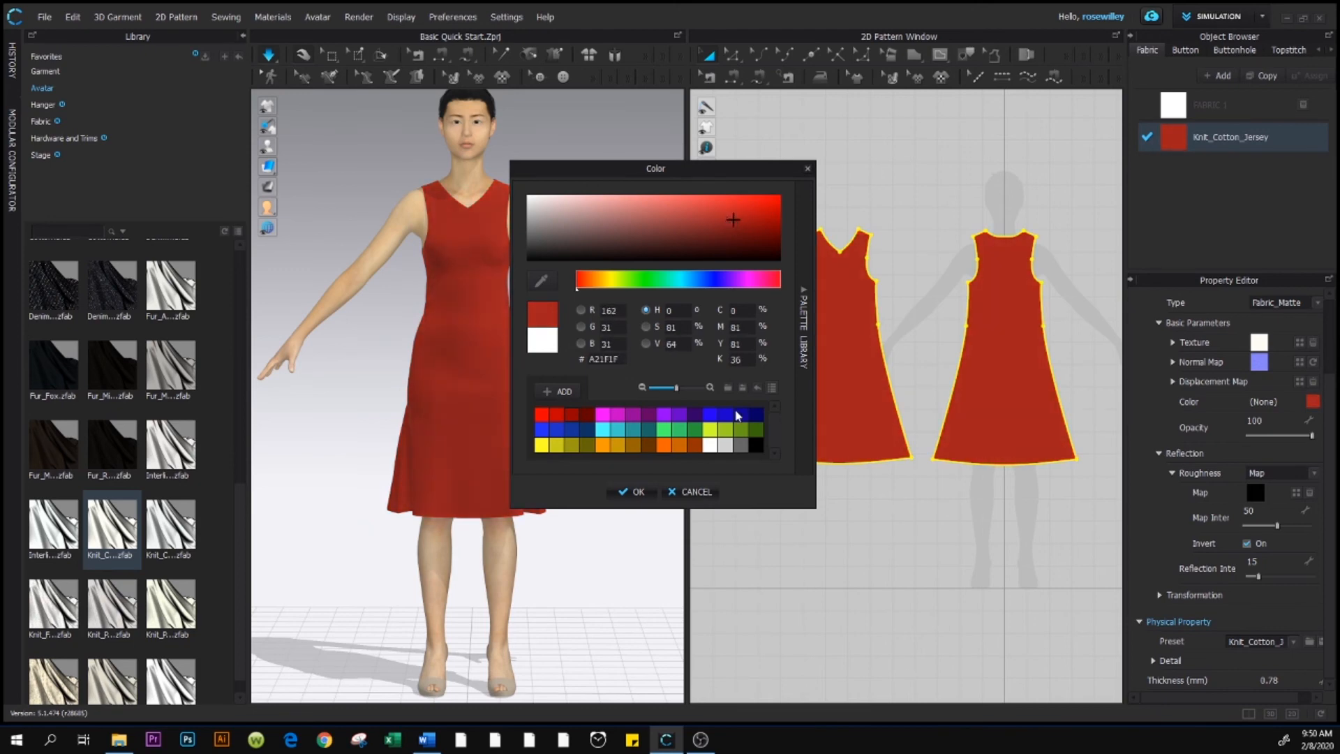
click(635, 492)
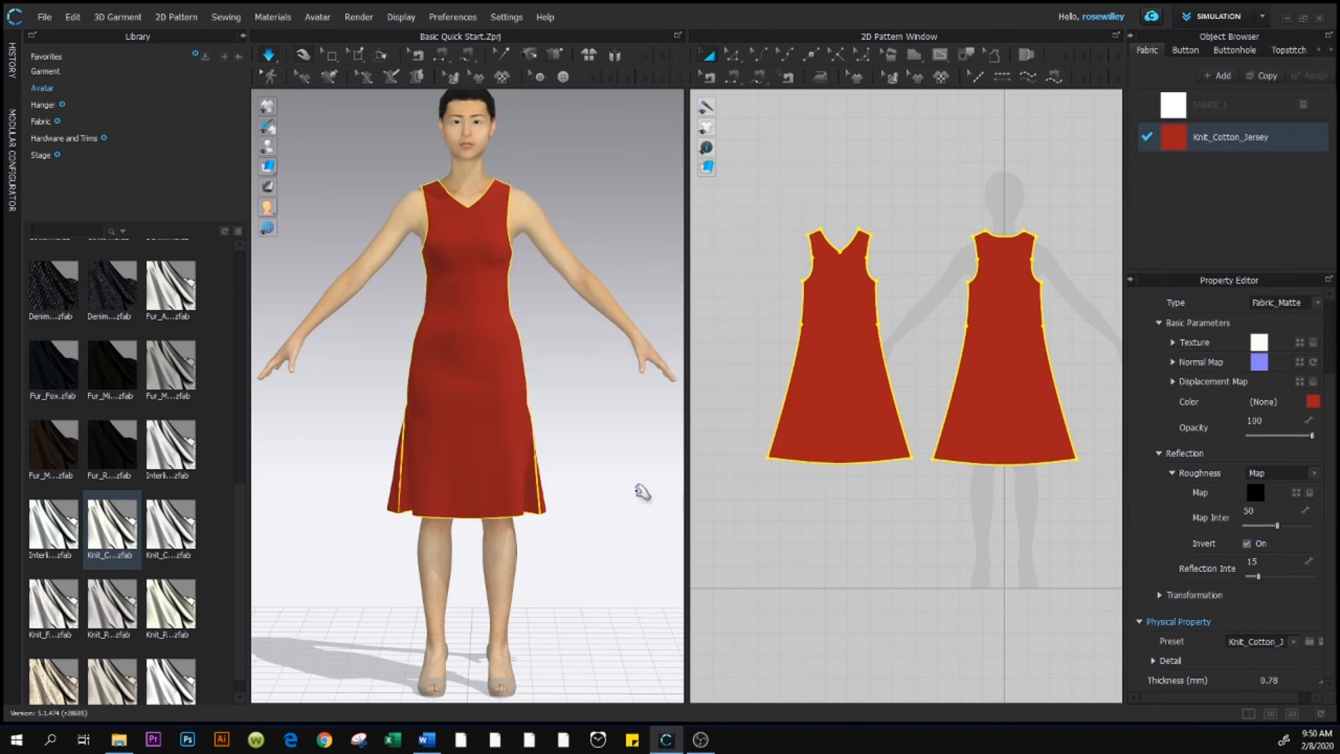
click(609, 532)
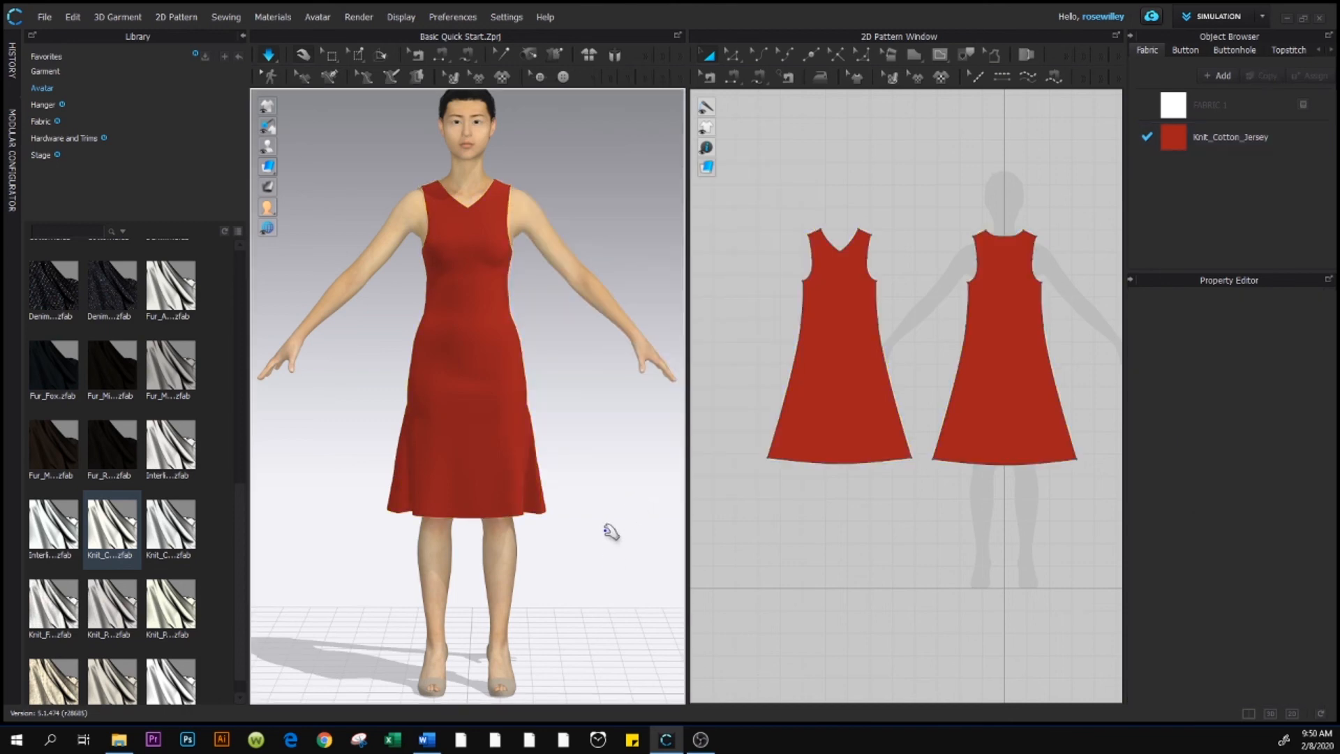
Check the sewing lines on the dress patterns and resume simulating the red dress.
key(n)
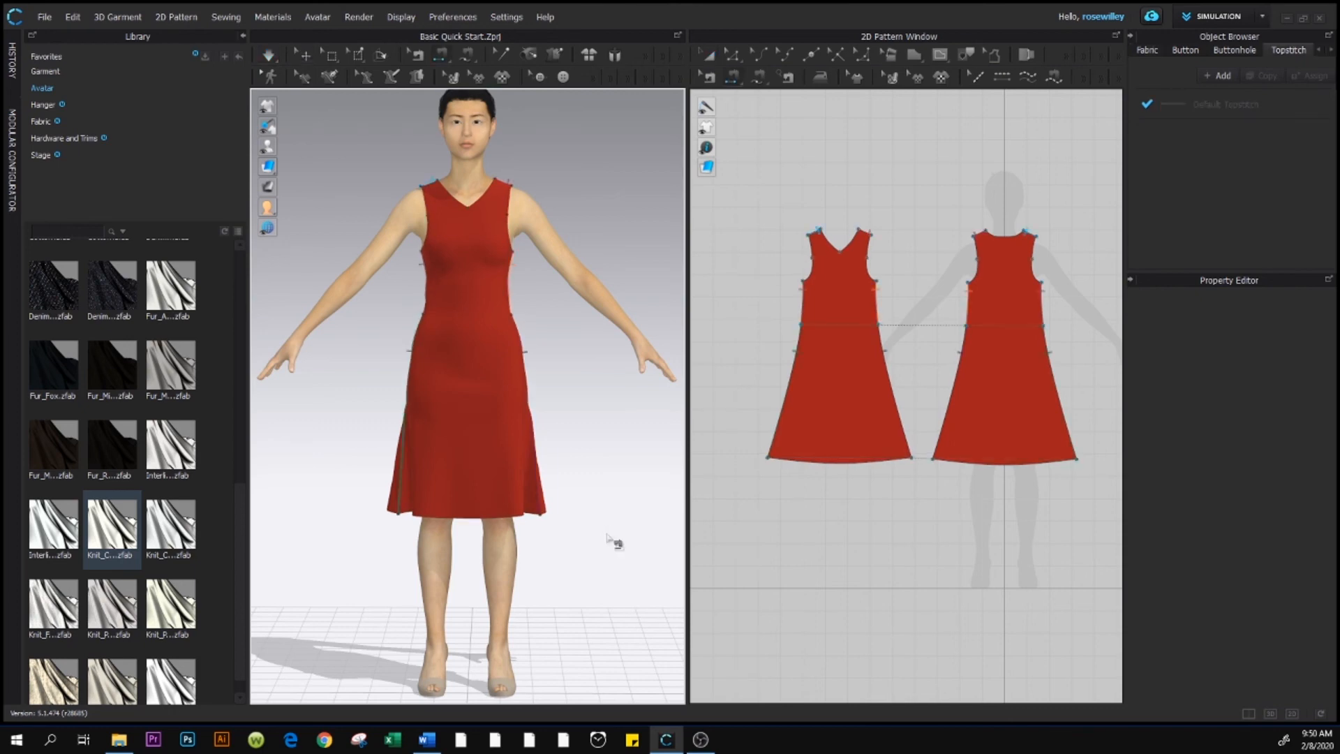
key(space)
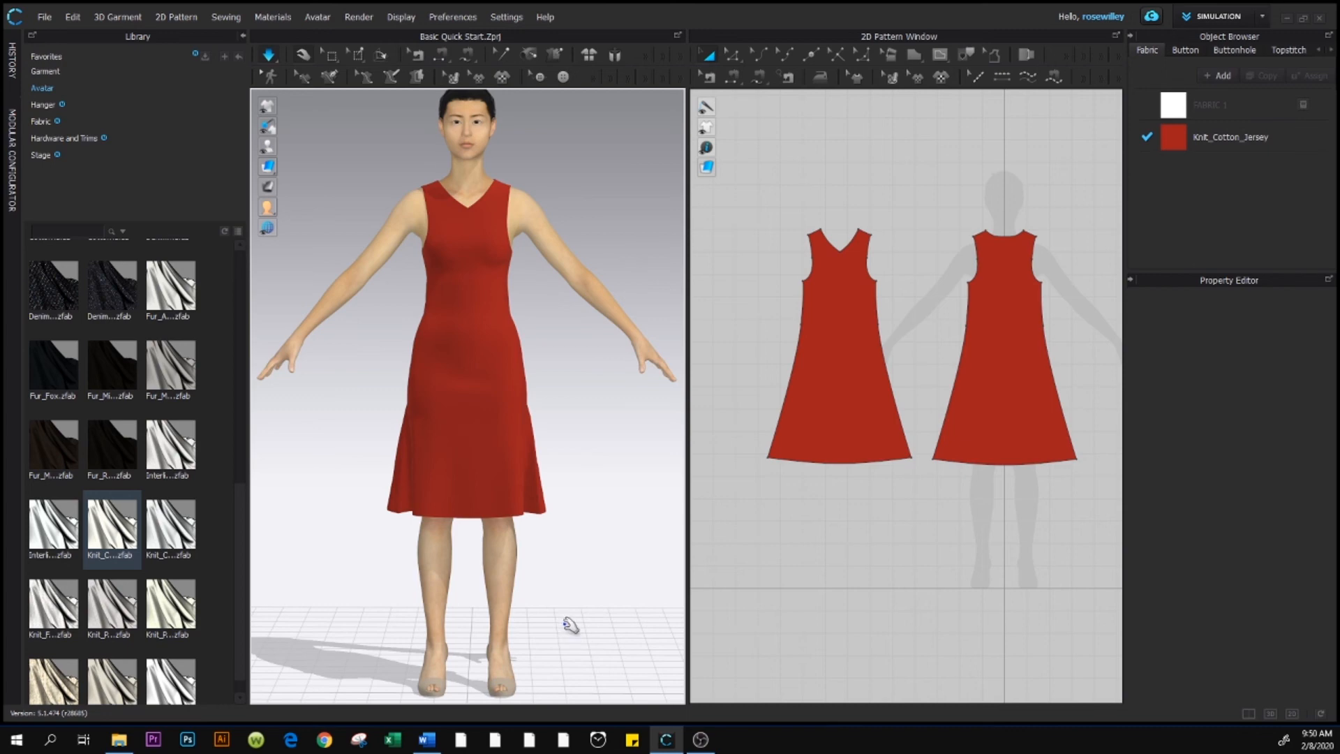
right_drag(600, 611, 515, 585)
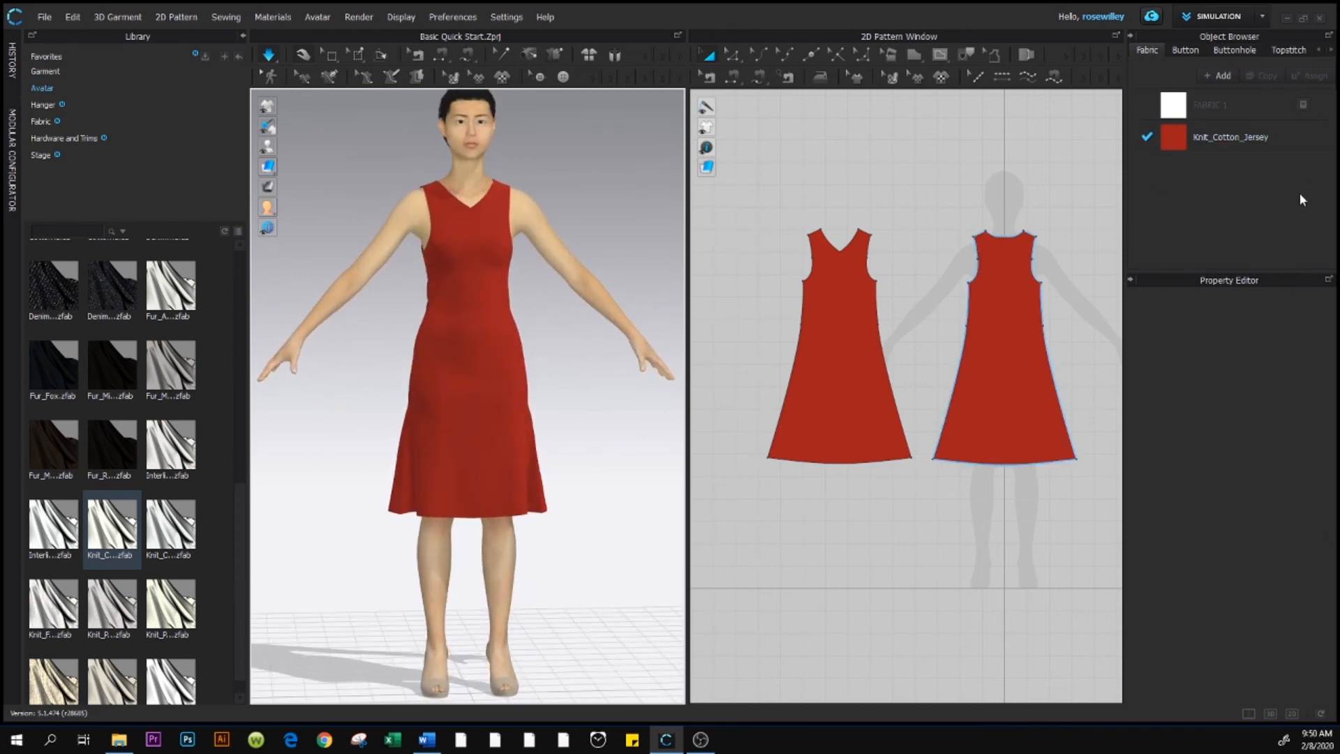
scroll(509, 540, down, 3)
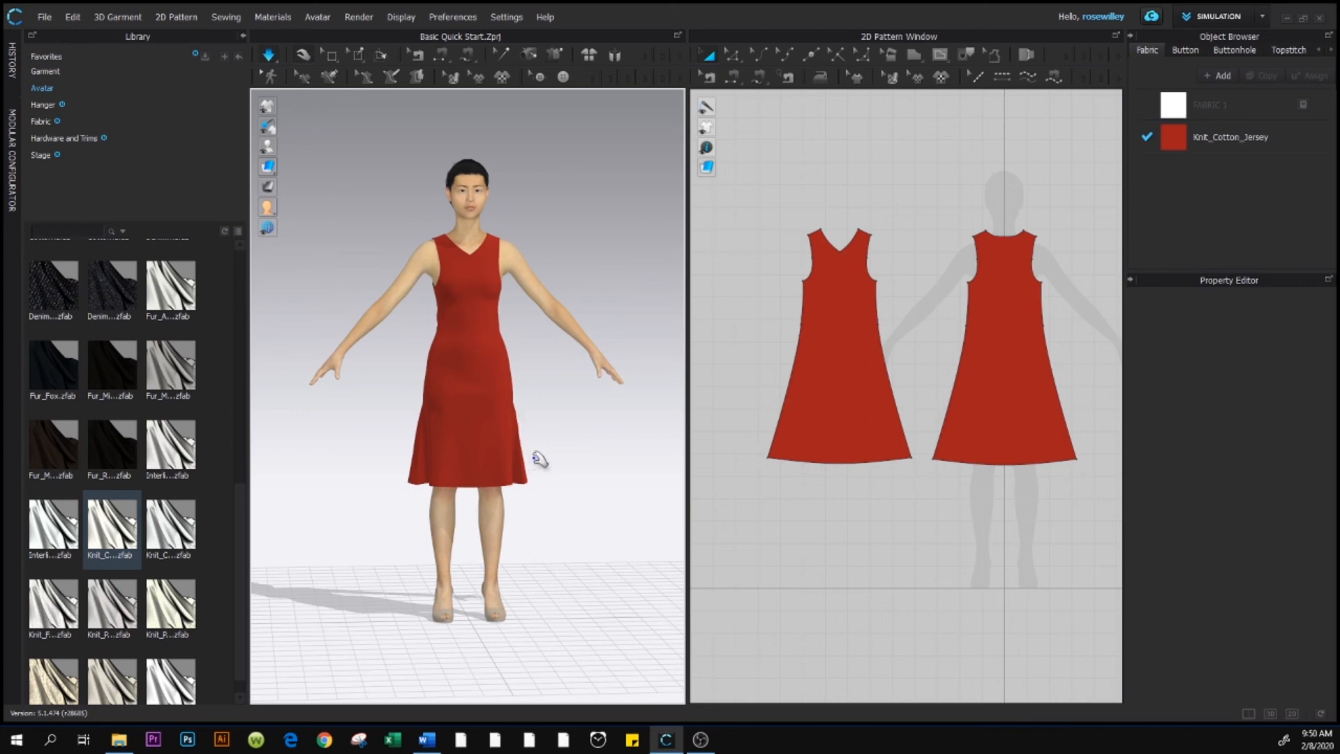
scroll(547, 489, down, 2)
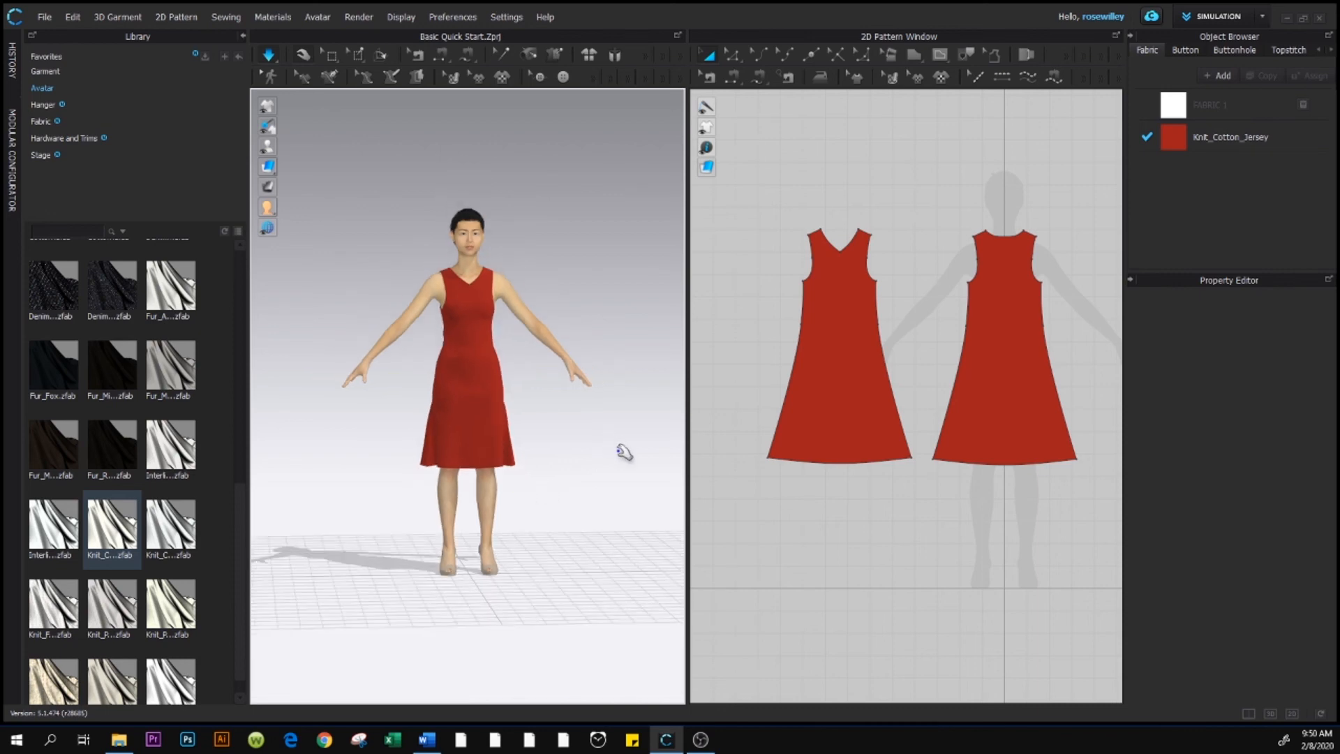
Apply the FV1_Inheels_04 pose from the Female_V1 avatar library, pose only, with the bottom aligned to the ground.
click(74, 86)
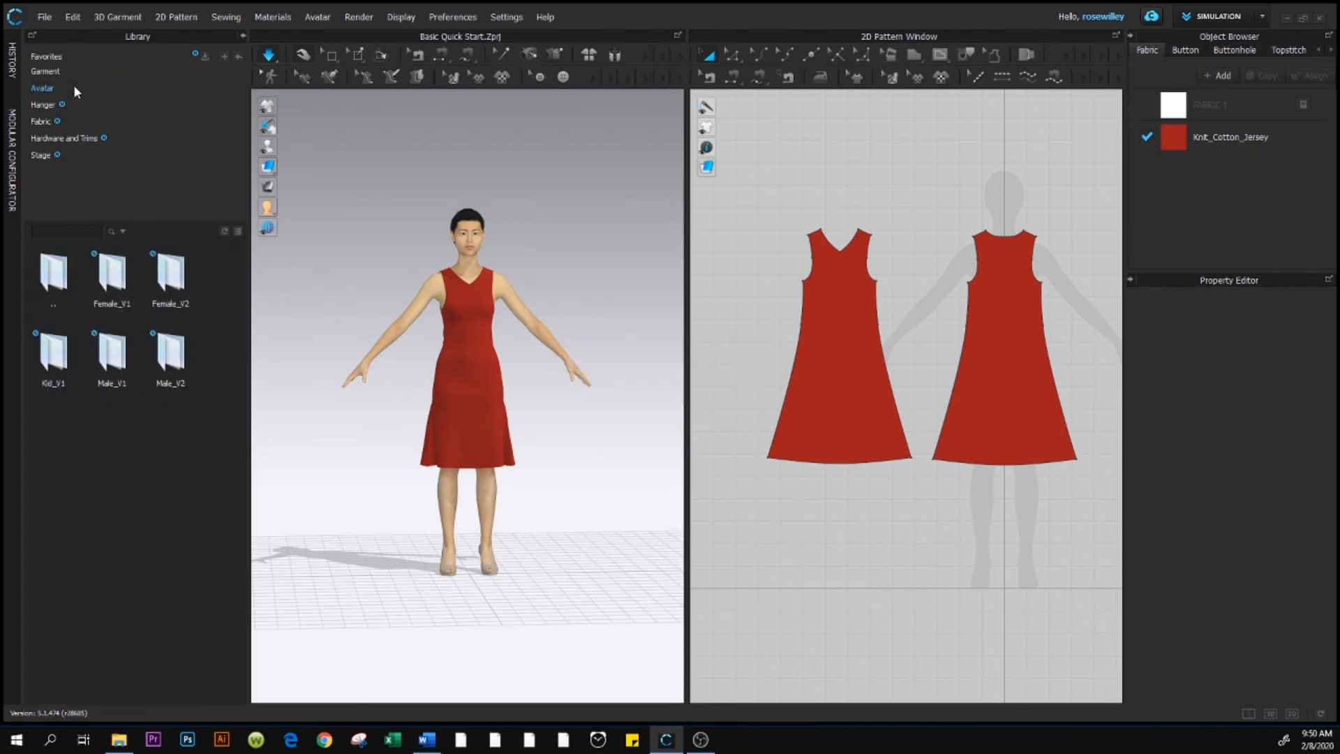
double_click(114, 279)
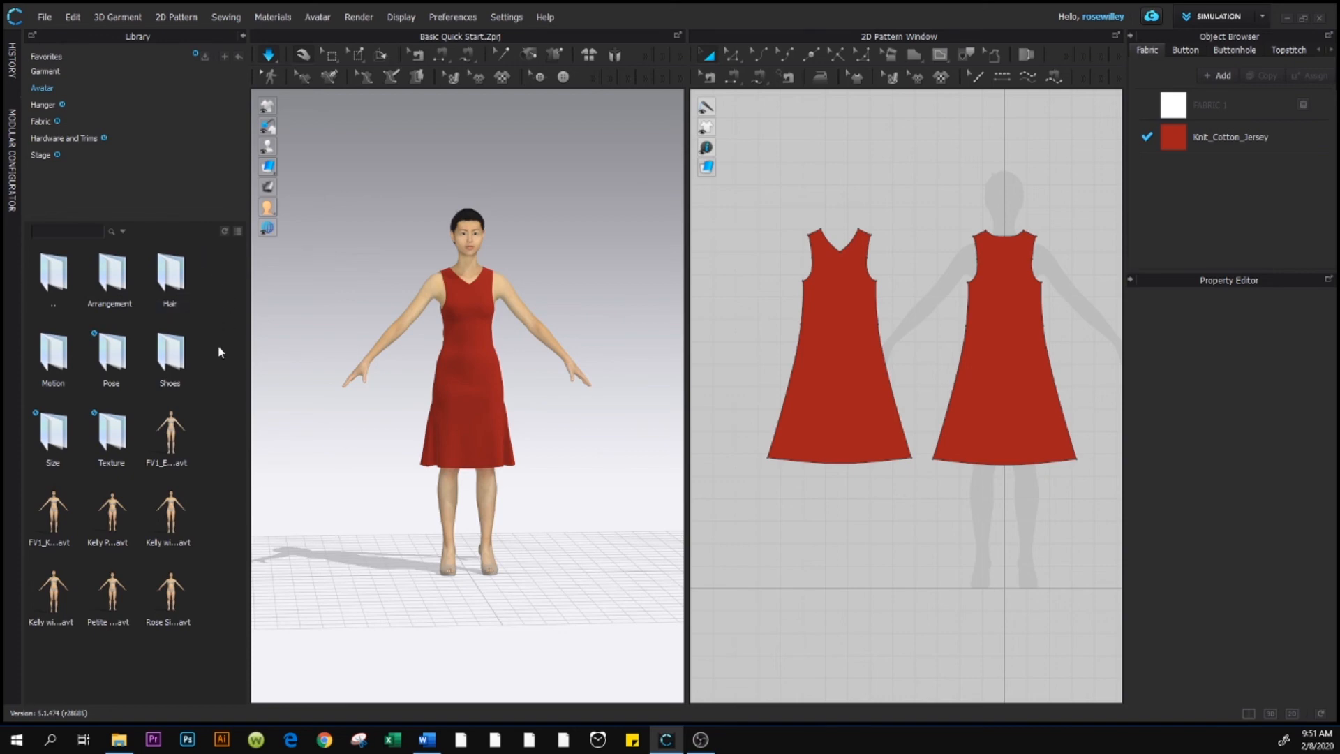
double_click(118, 360)
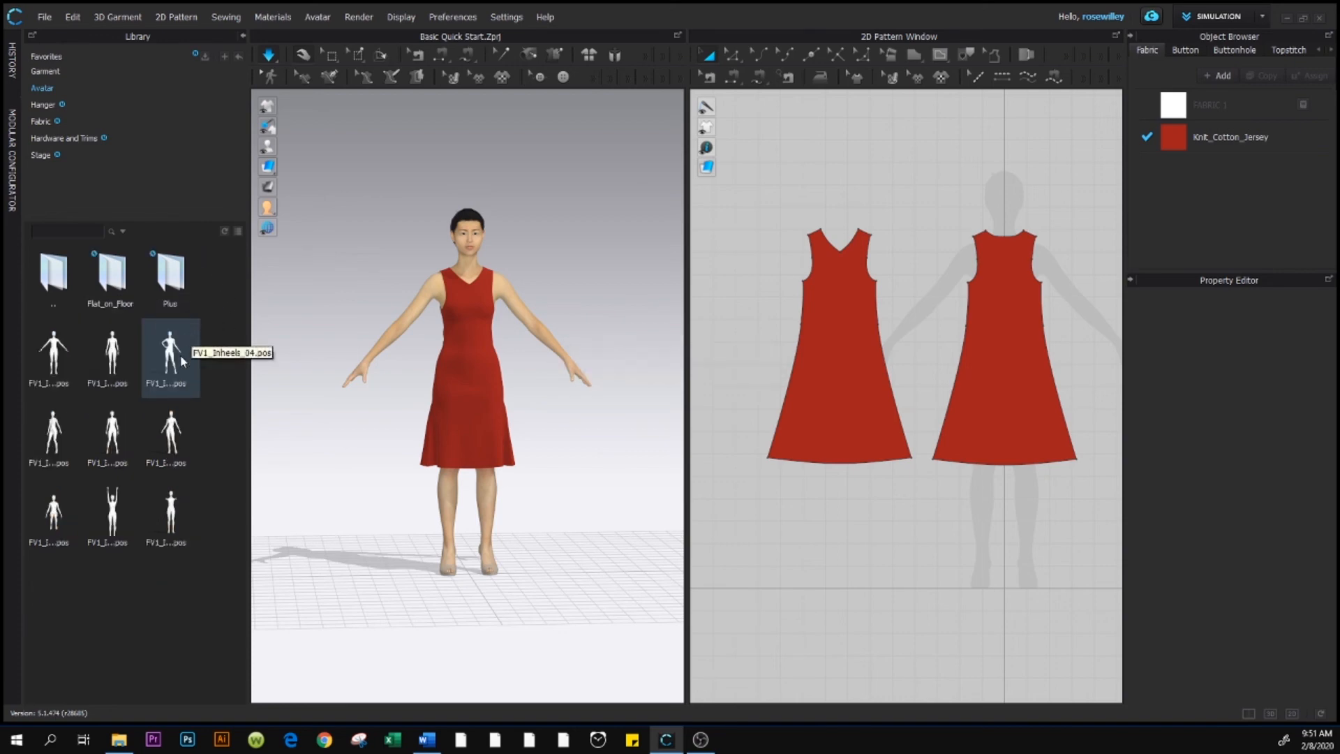
double_click(179, 358)
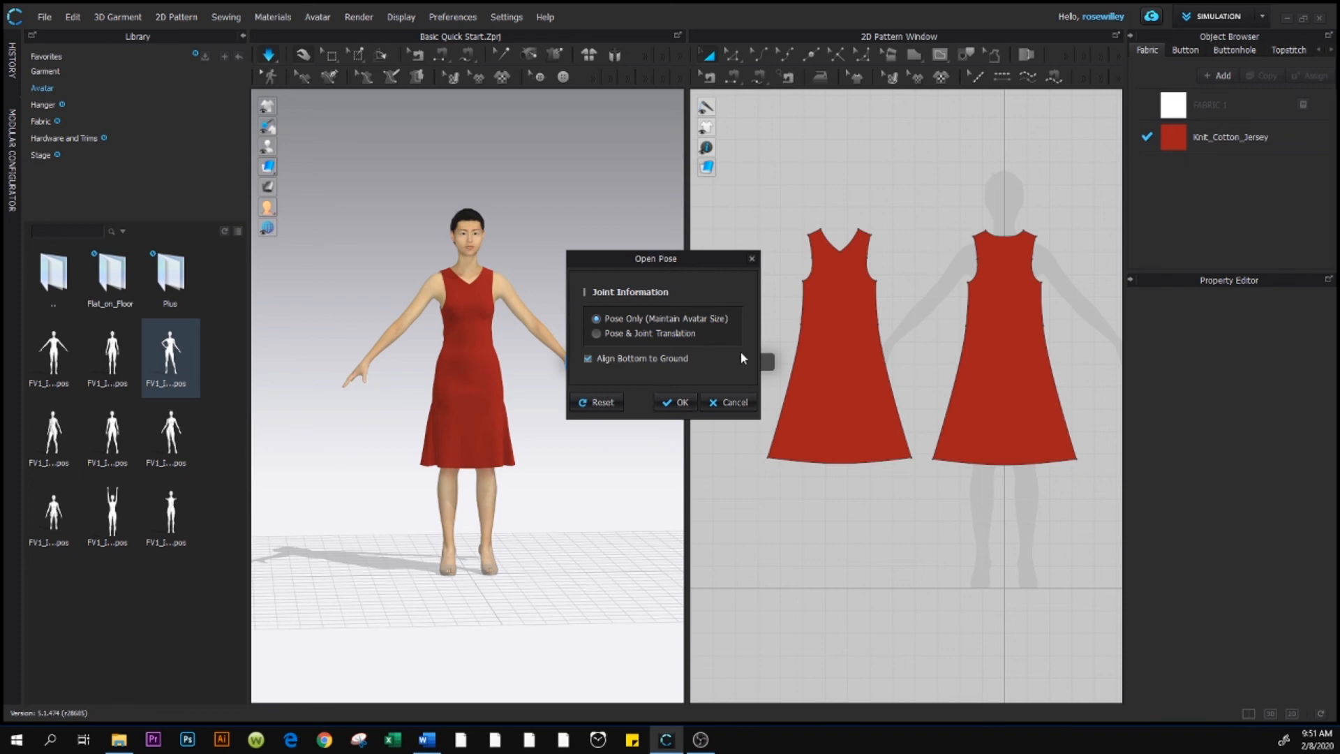
click(675, 402)
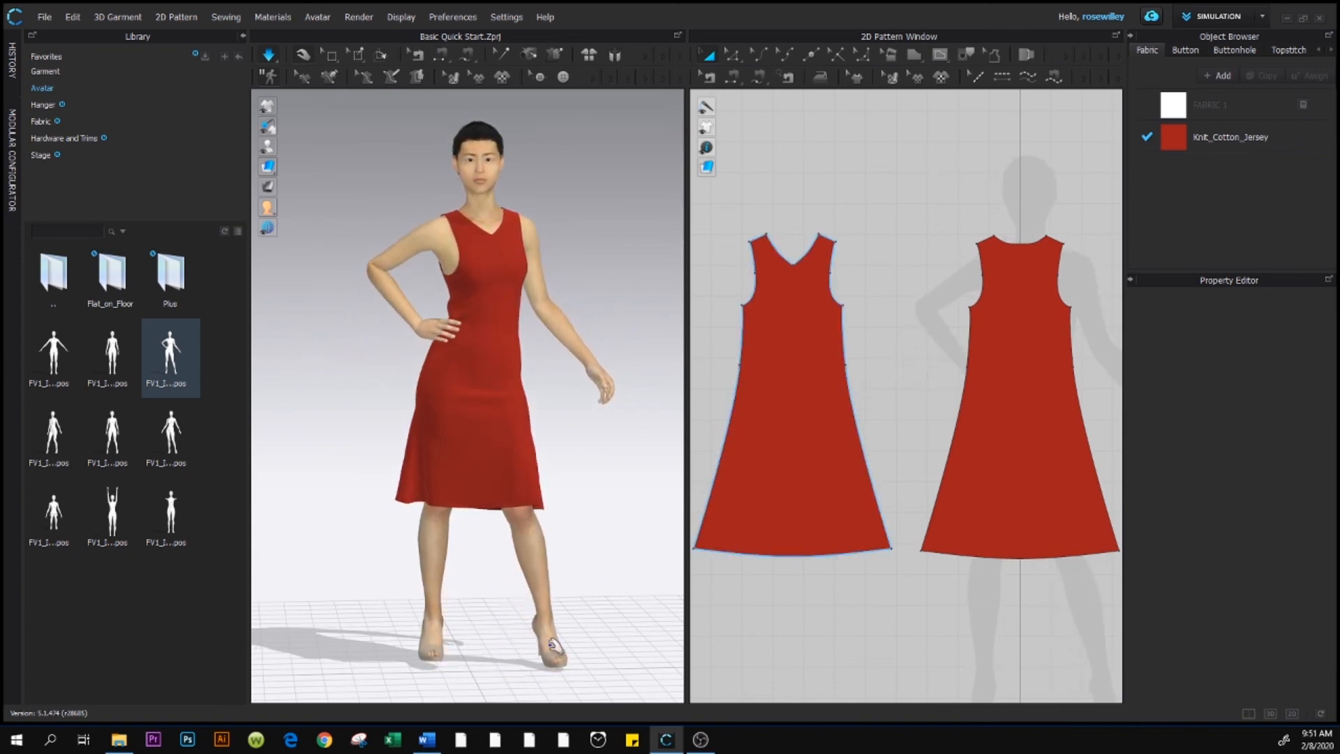
scroll(555, 646, down, 3)
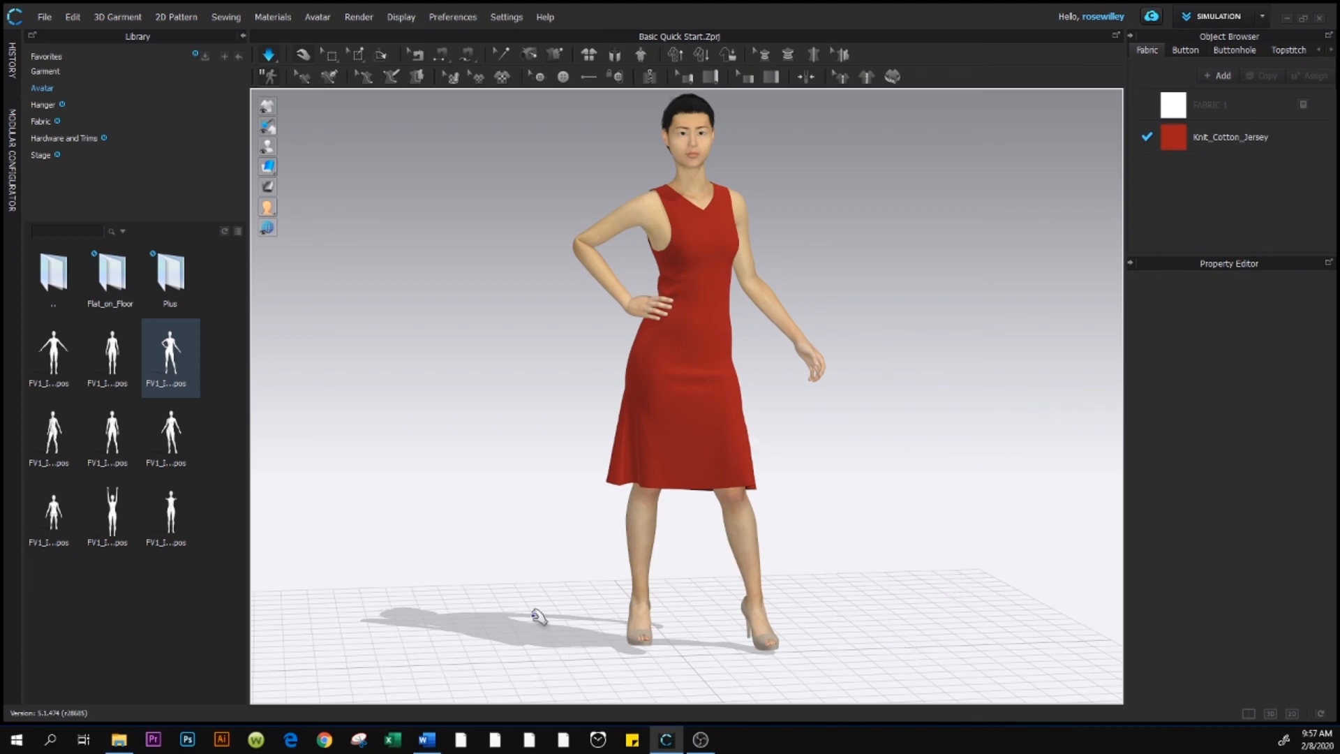
Save the project under the new name "a red dress" in the Basic Quick Start in CLO3D 2020 folder.
click(42, 19)
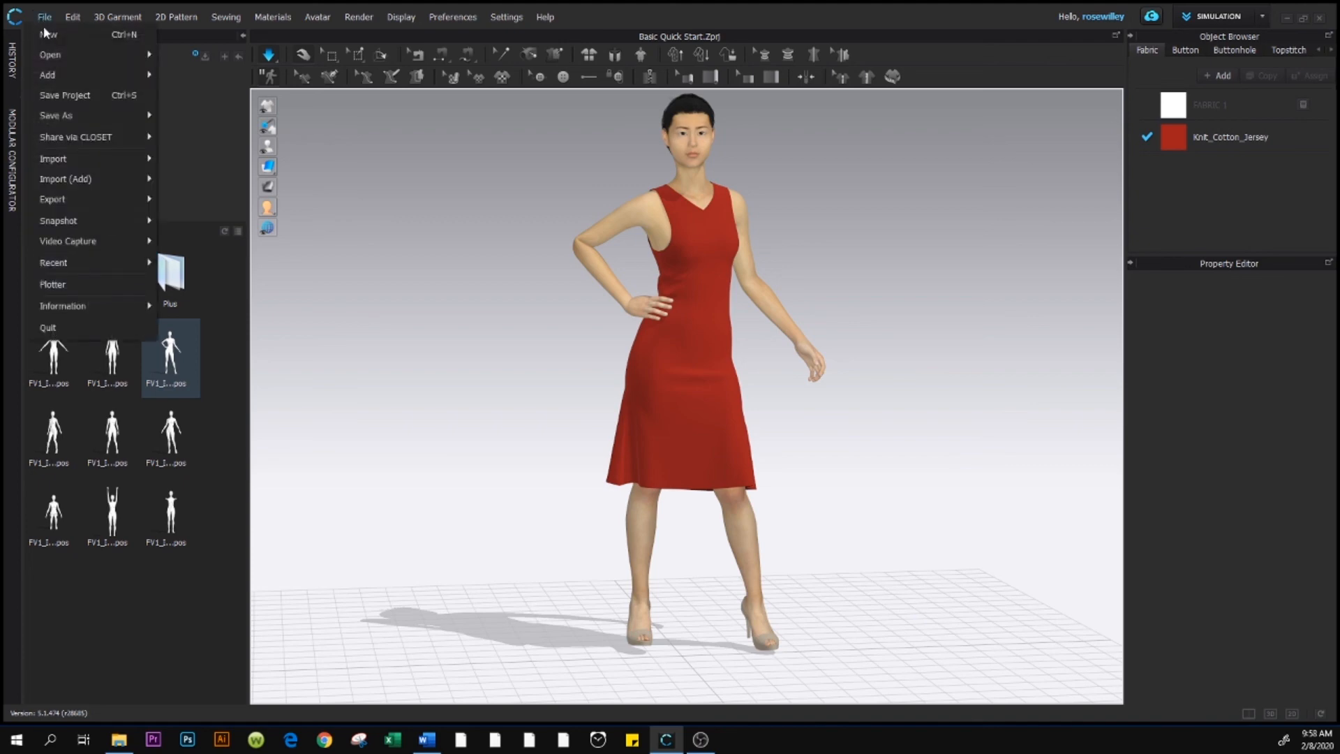
mouse_move(72, 119)
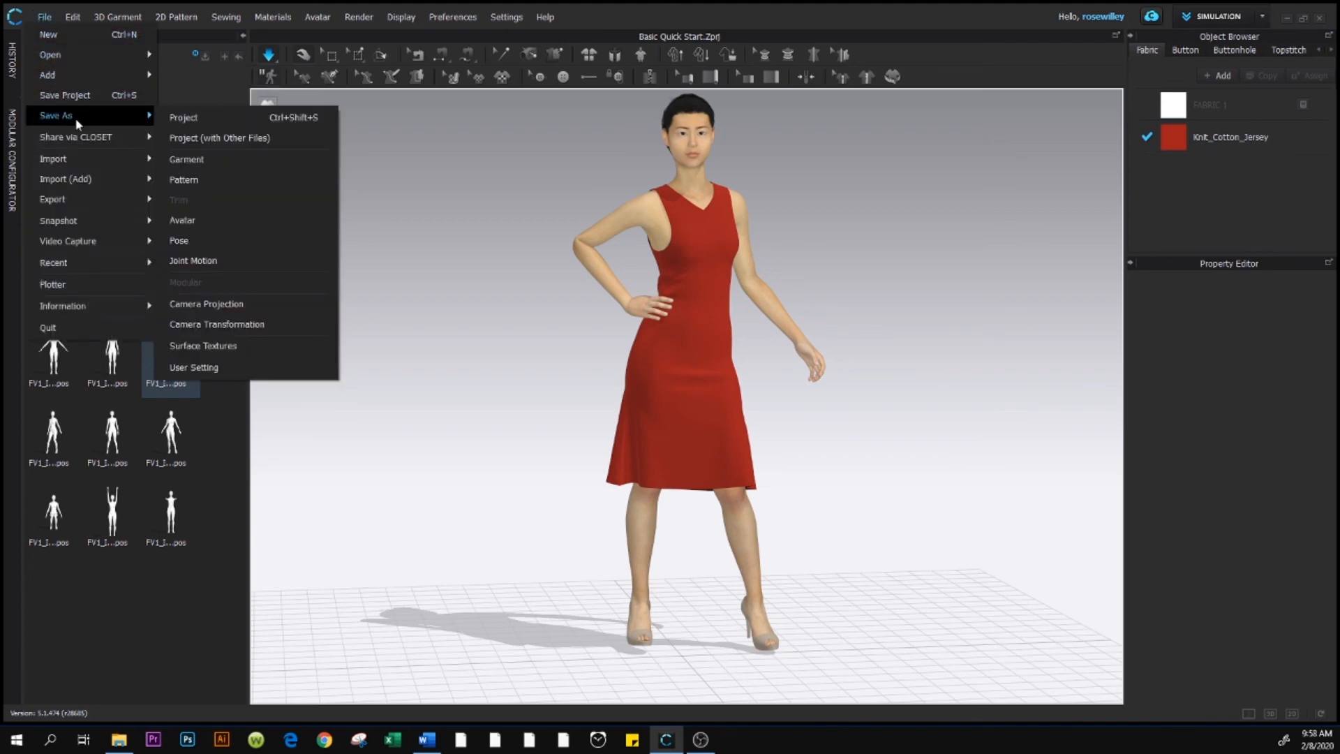
click(182, 118)
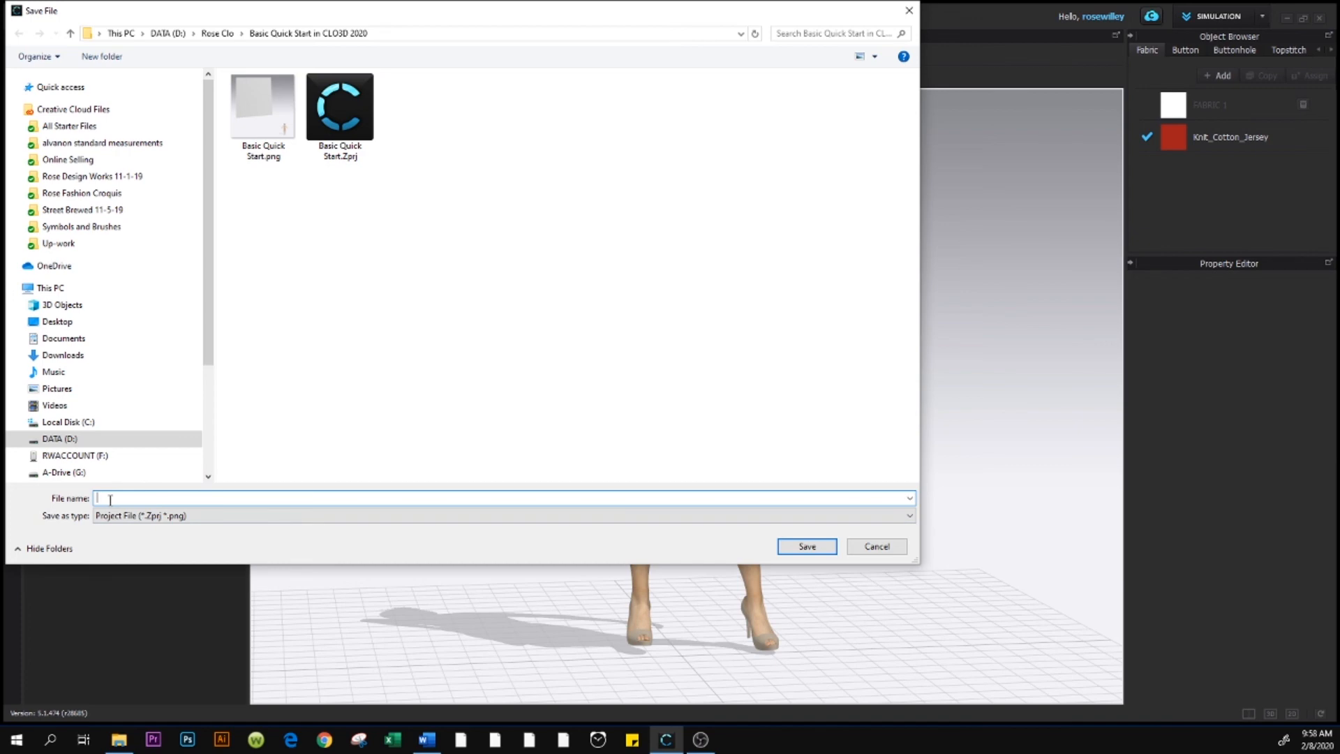
text(a red dress)
click(807, 546)
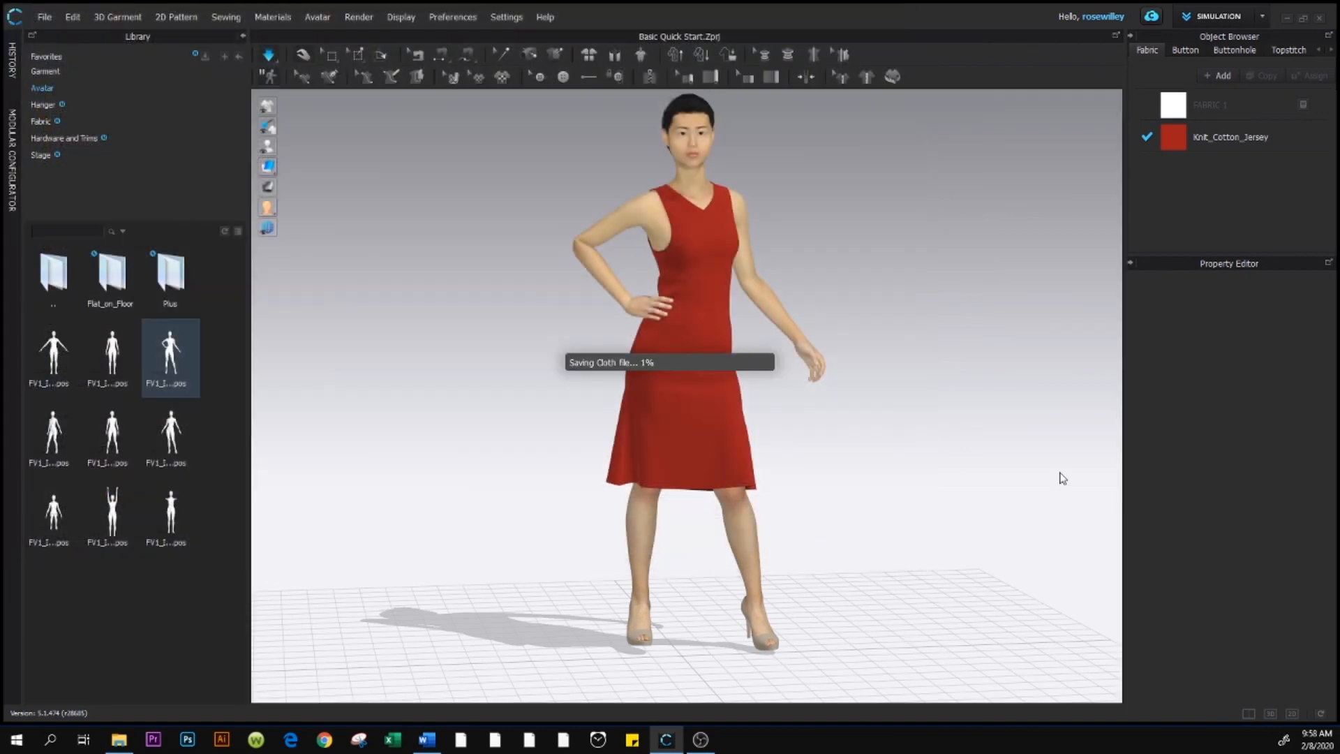
Set up a PNG snapshot of the 3D window named "a red dress" in the Rose Clo > Basic Quick Start in CLO3D 2020 folder.
scroll(924, 589, up, 2)
scroll(924, 590, down, 3)
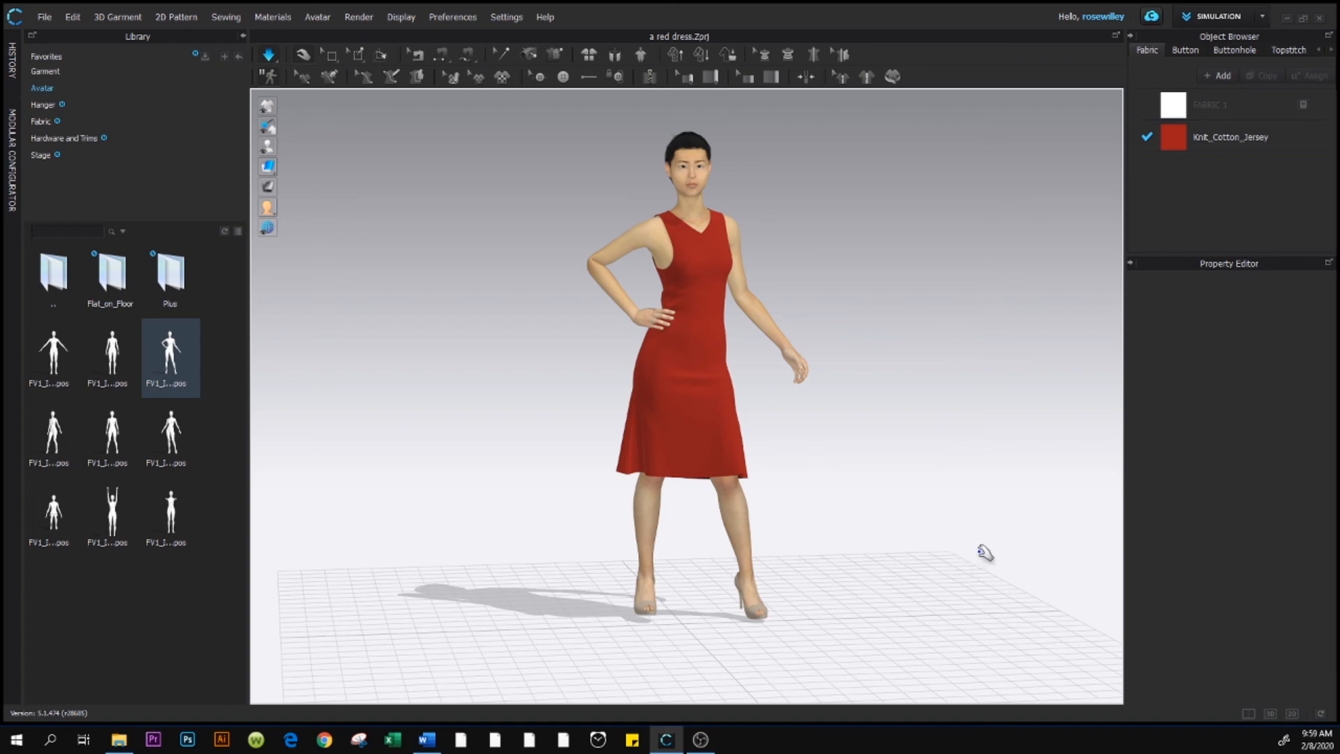
click(45, 18)
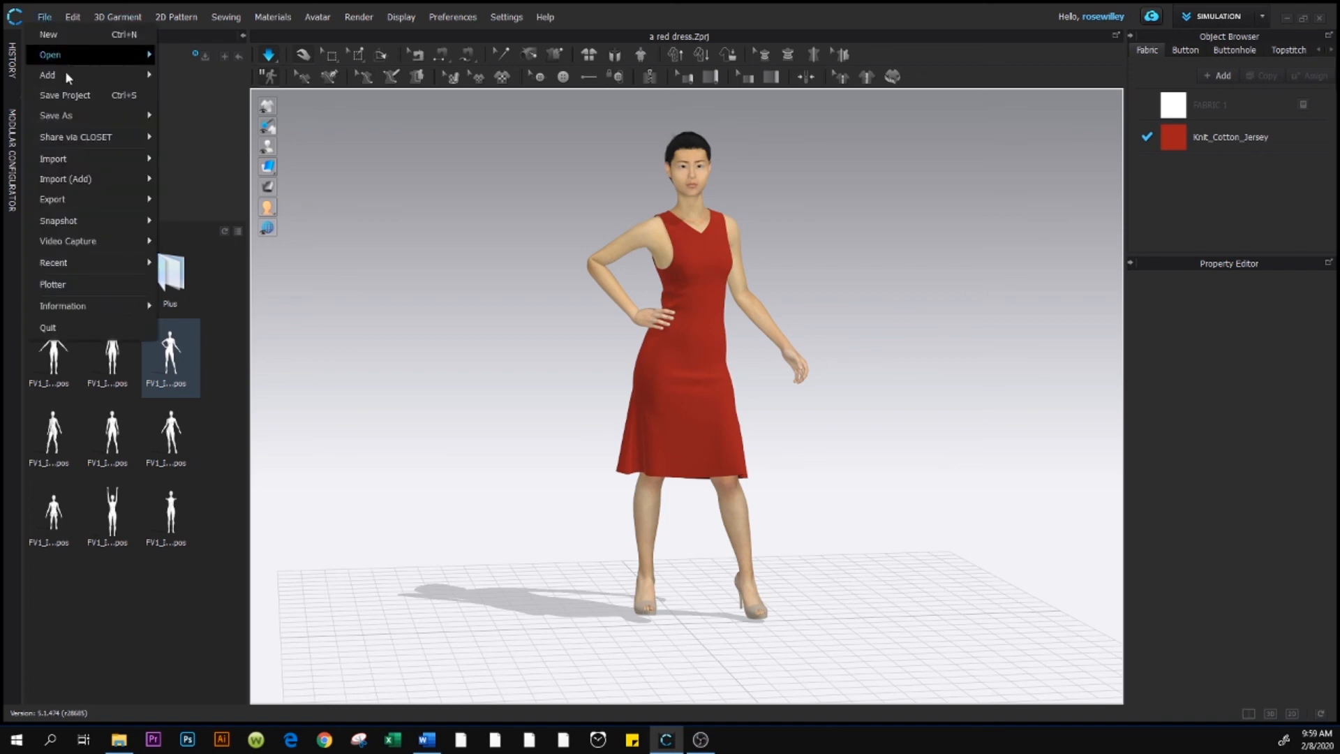
mouse_move(92, 228)
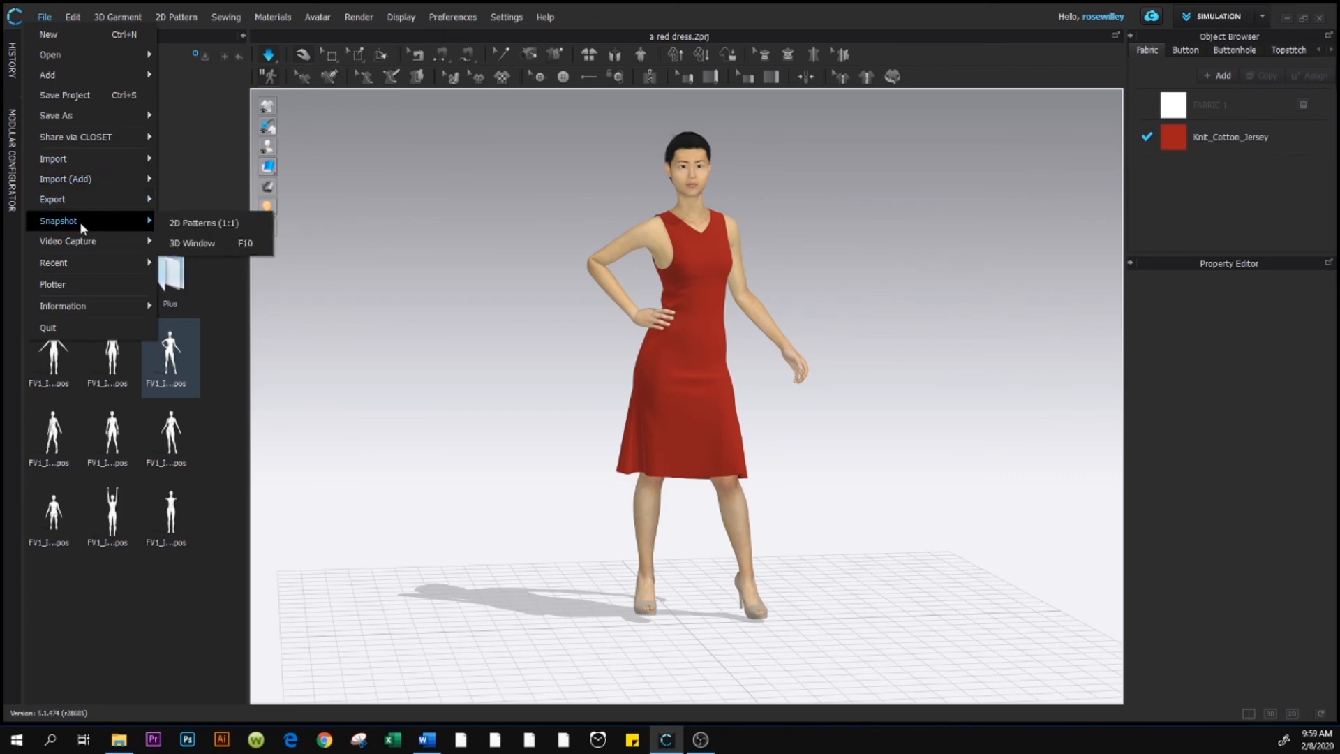
click(219, 245)
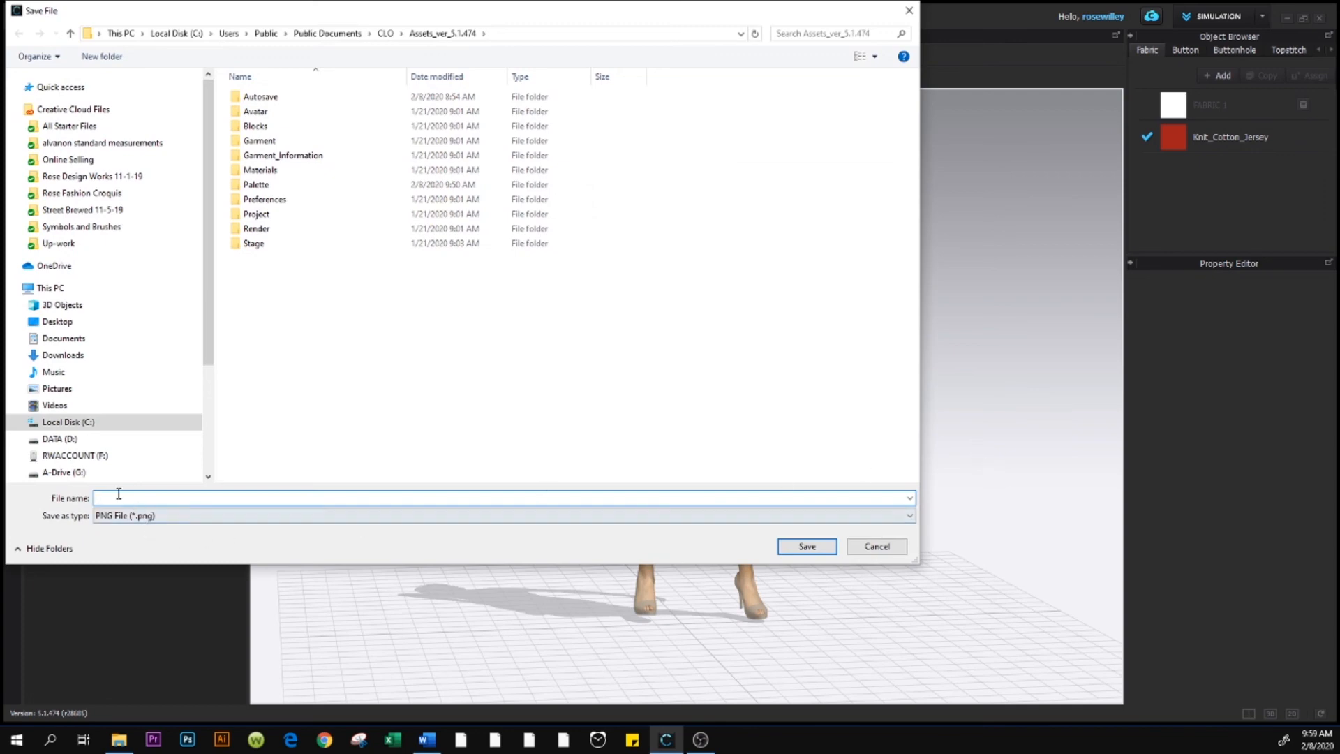
text(a red dress)
click(140, 440)
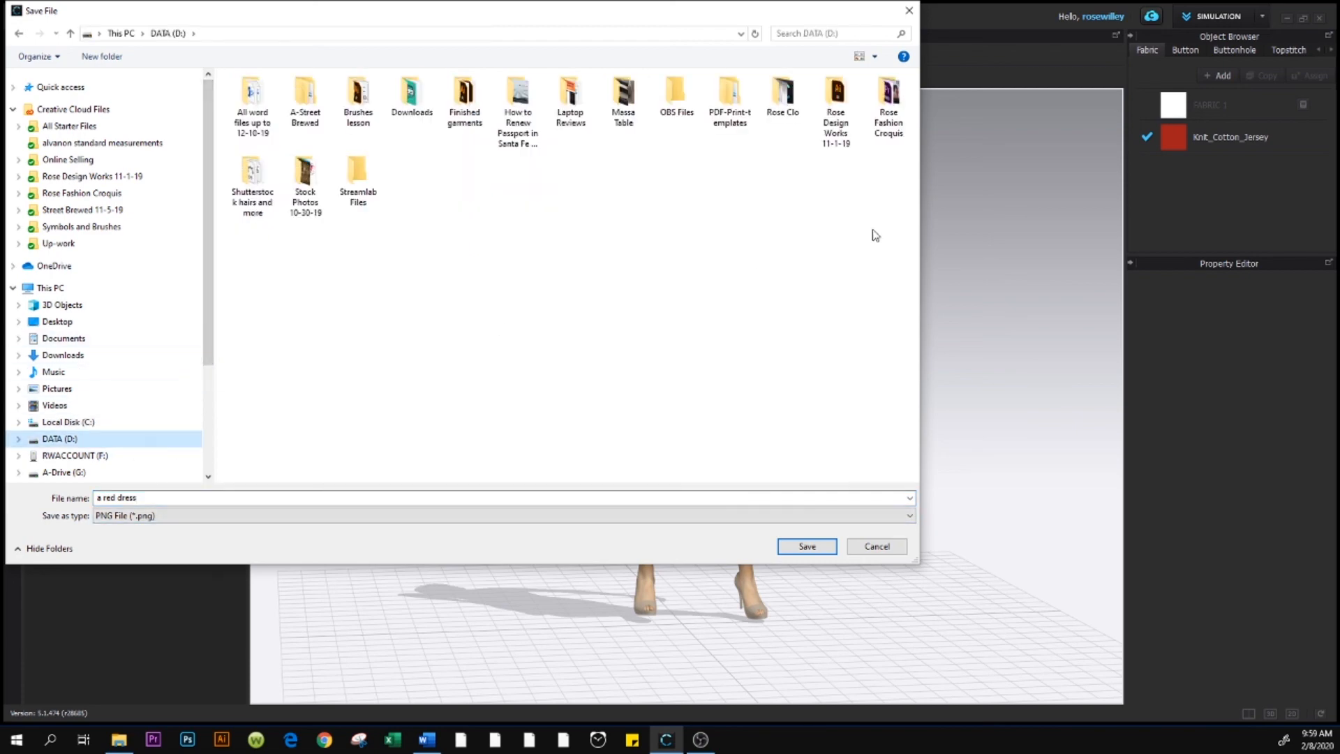
double_click(800, 105)
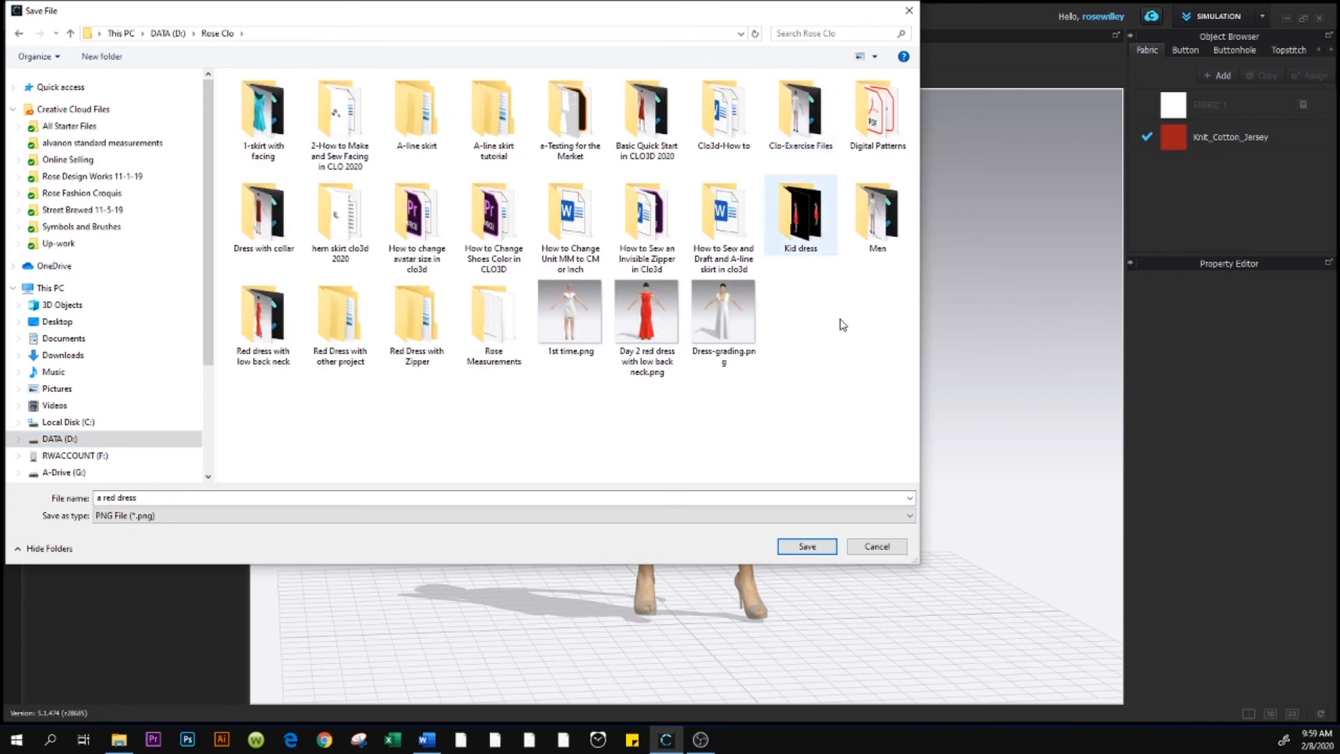
click(631, 117)
double_click(632, 117)
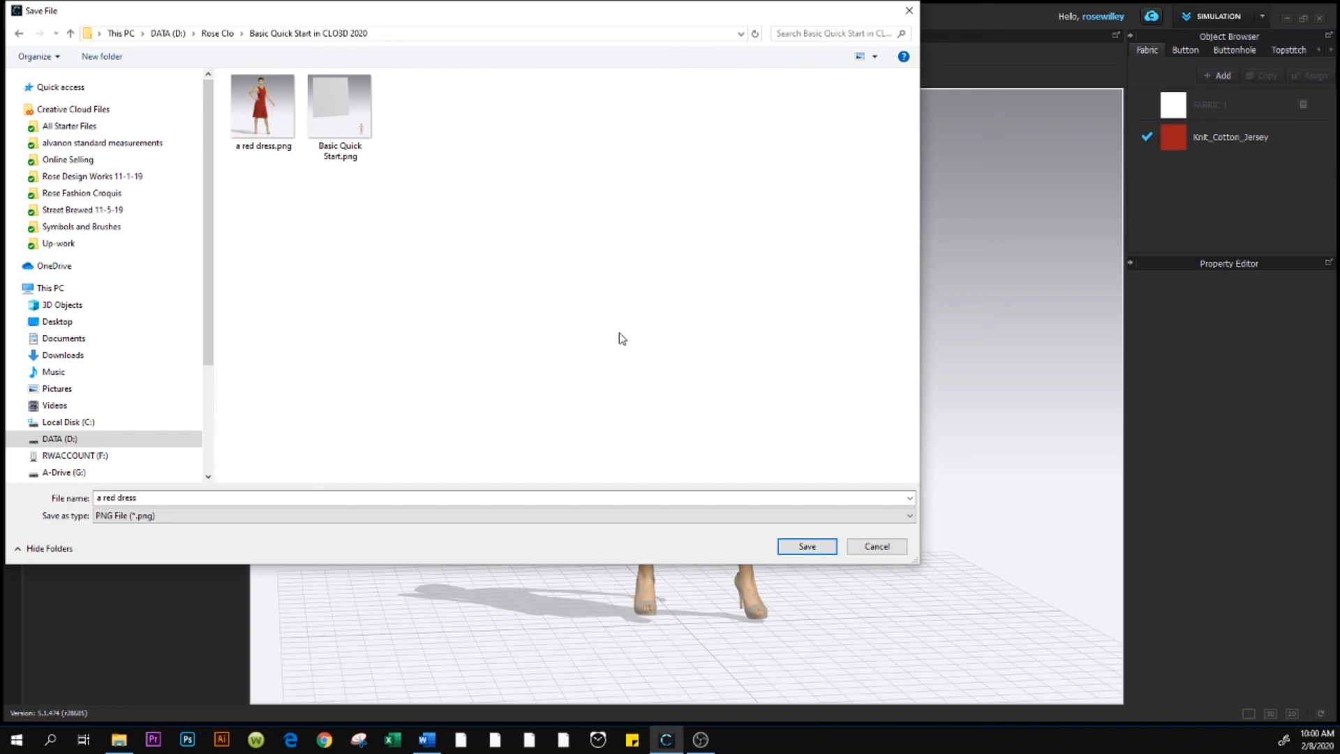
Decline overwriting the existing image and save the PNG snapshot as "a red dress 1" in the same folder.
click(804, 546)
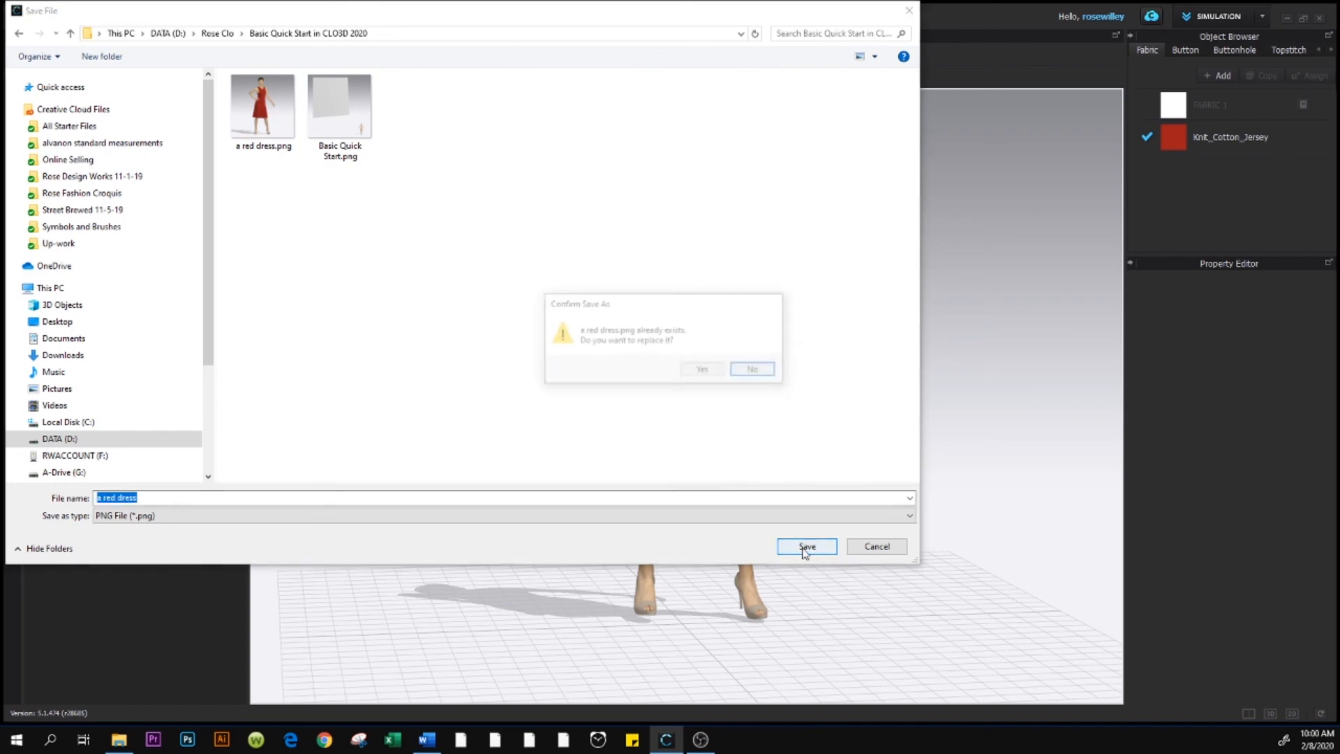
click(756, 371)
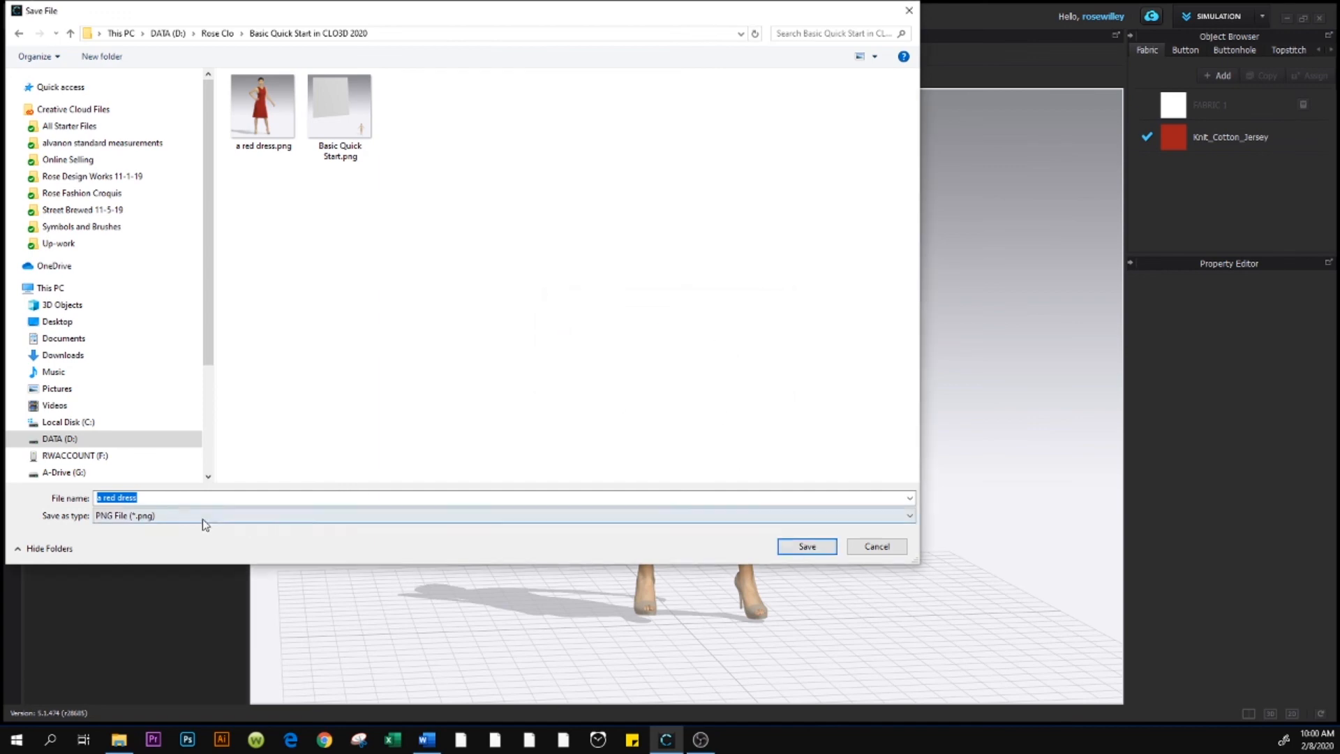
click(175, 498)
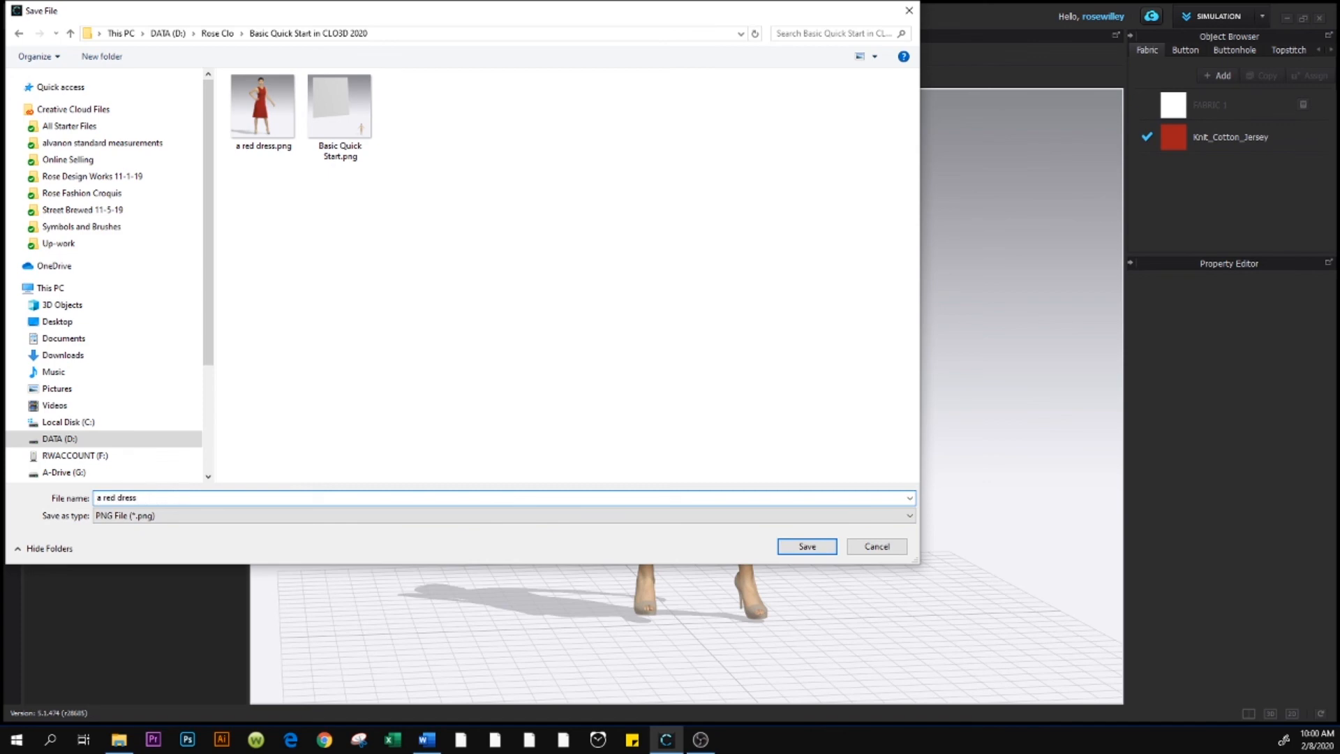
text(1)
click(803, 549)
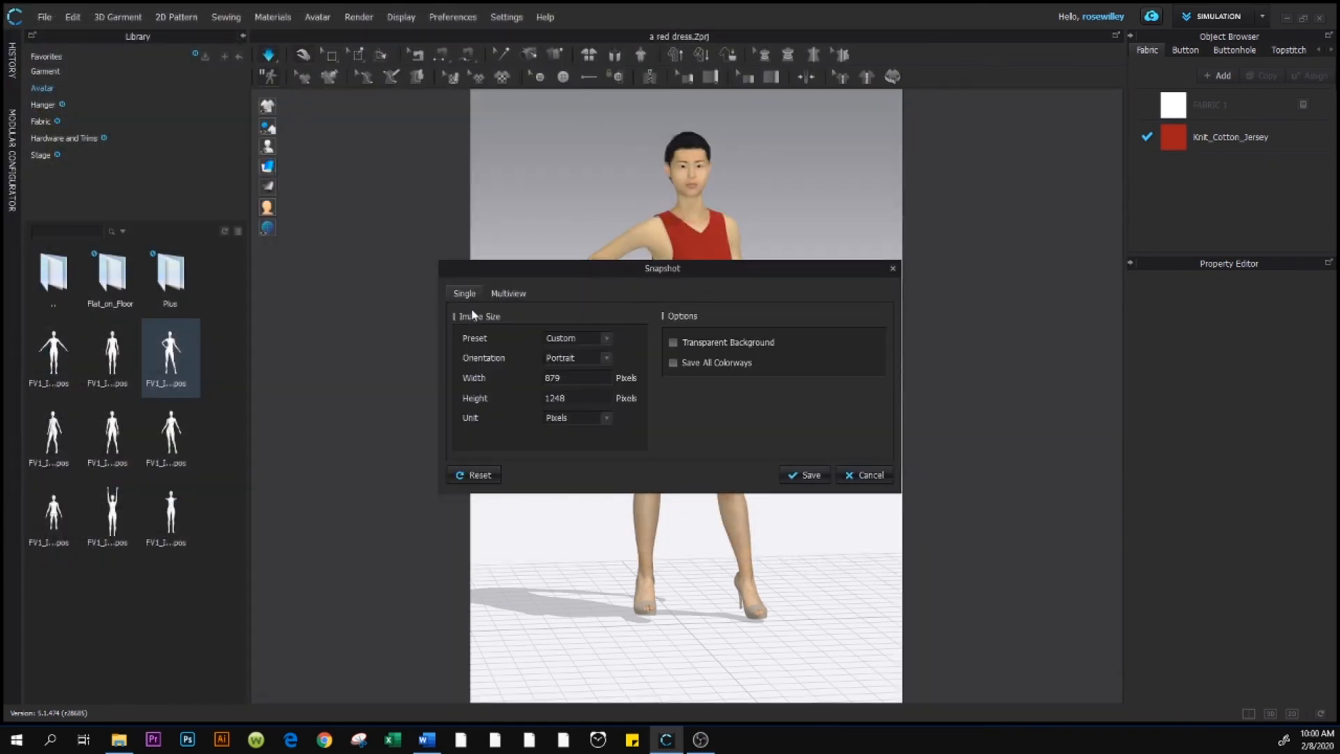
Export the snapshot as a multiview with separate images saved for each view, and quit the program.
click(509, 294)
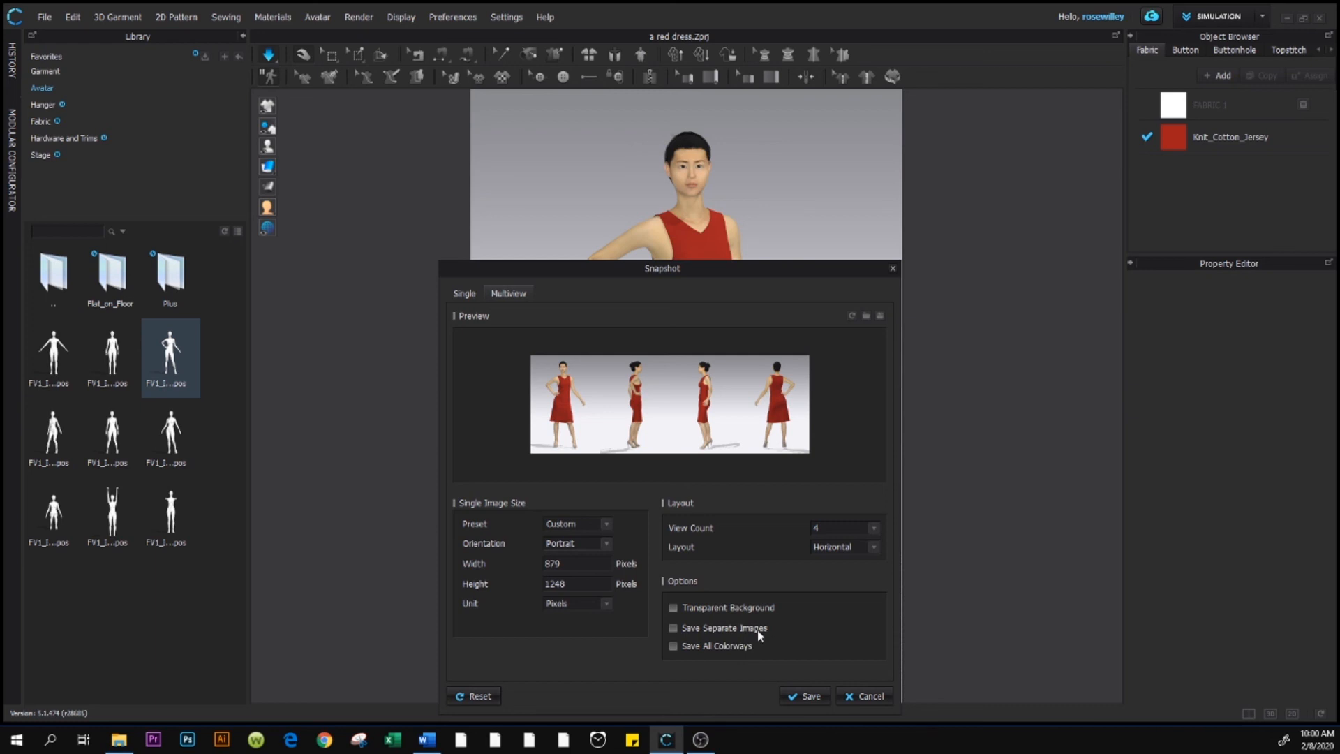
click(673, 627)
click(808, 696)
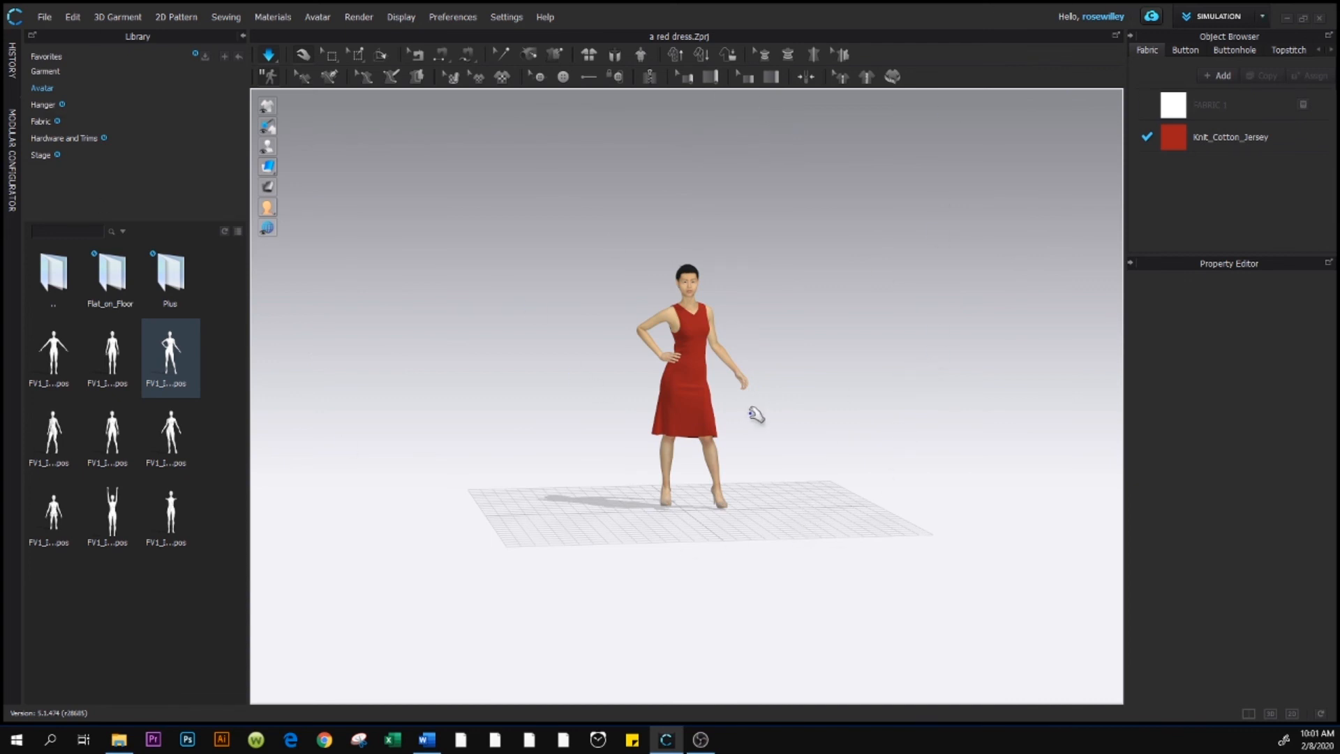
click(45, 21)
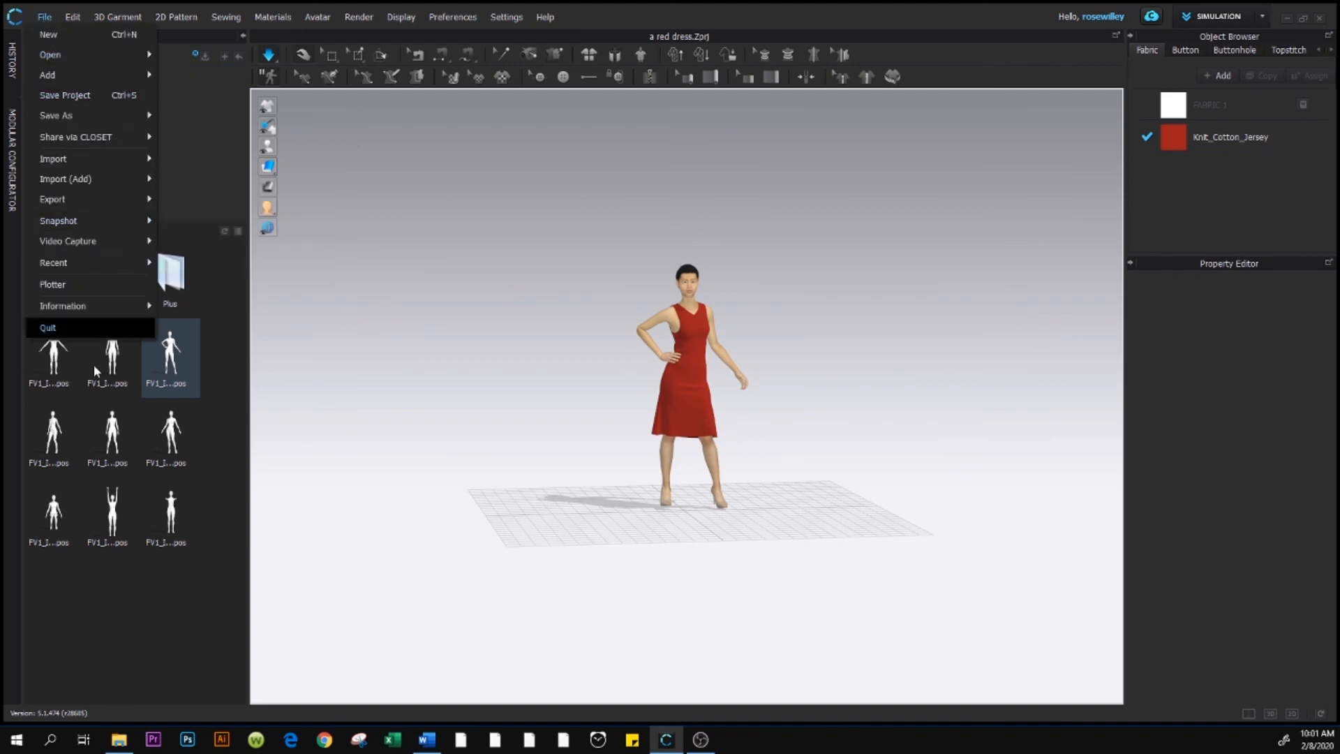
click(82, 328)
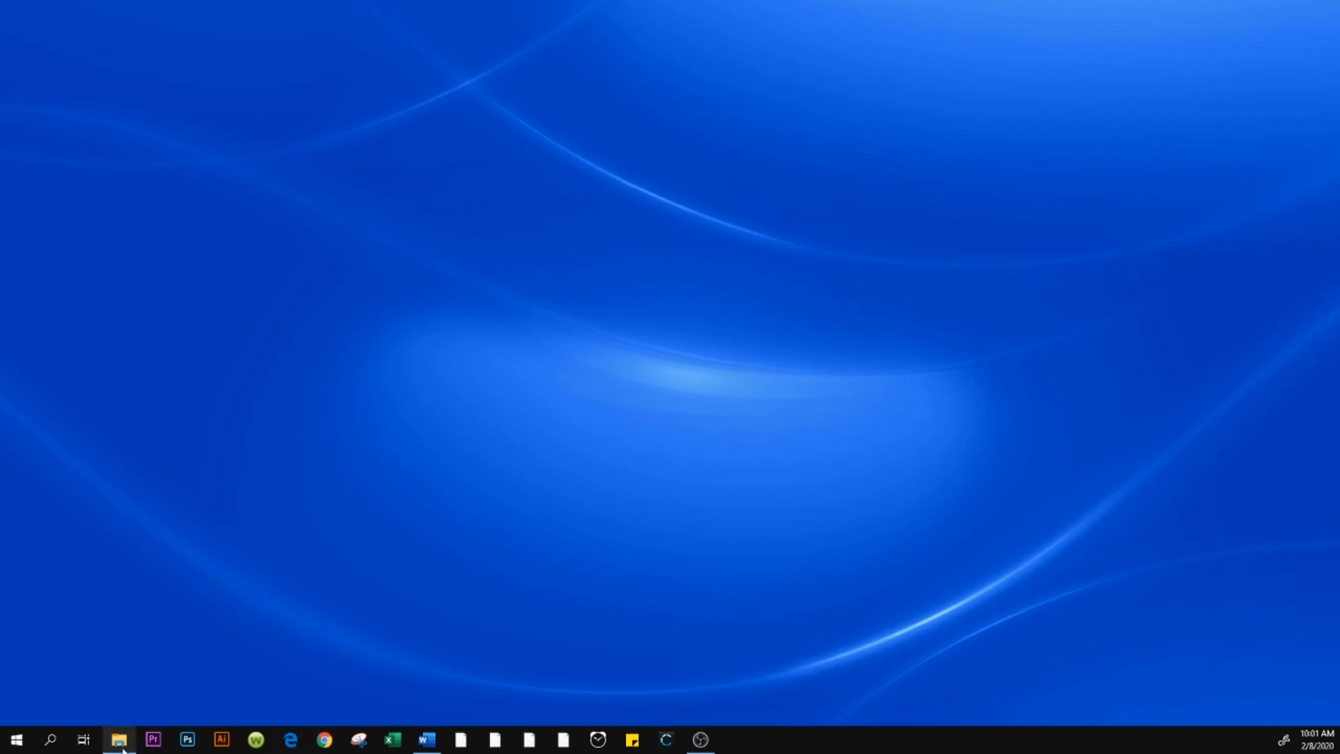
In File Explorer, browse to Basic Quick Start in CLO3D 2020 under DATA (D:) > Rose Clo and view "a red dress 1_01.png".
click(119, 746)
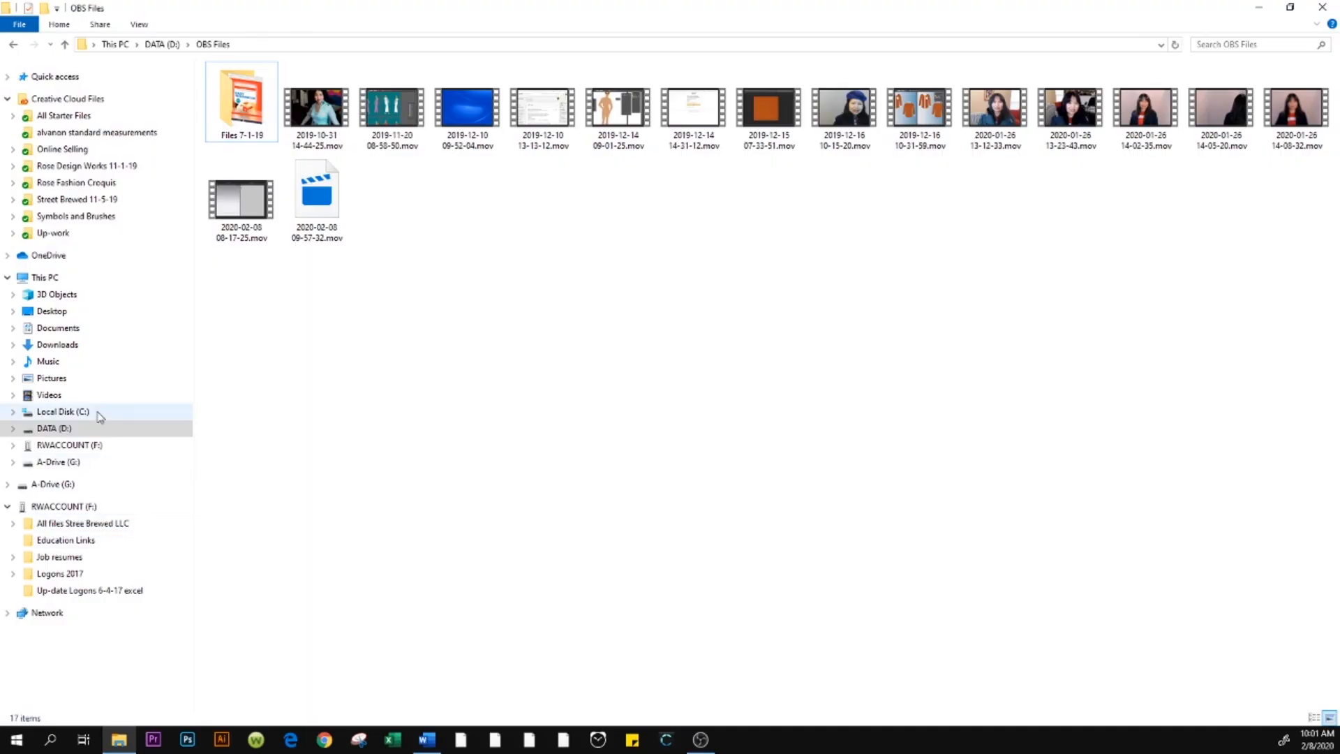
click(119, 430)
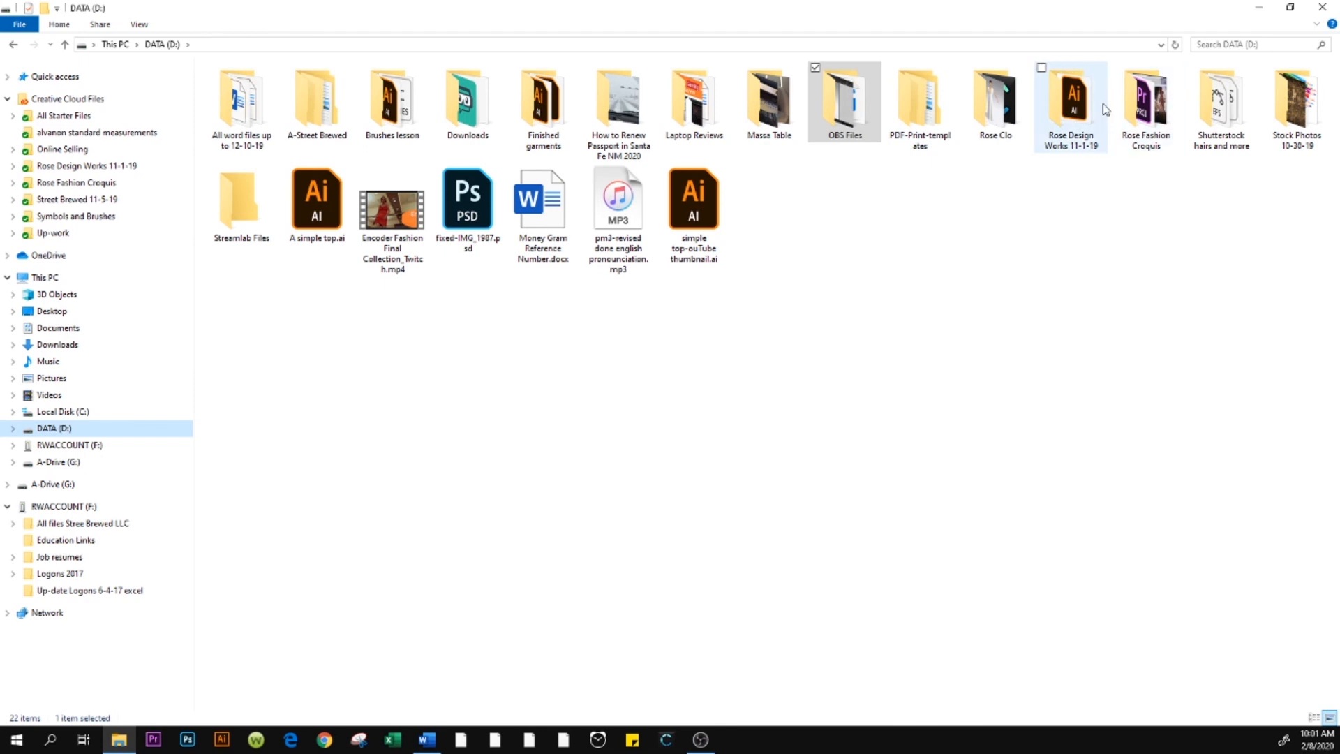
double_click(995, 105)
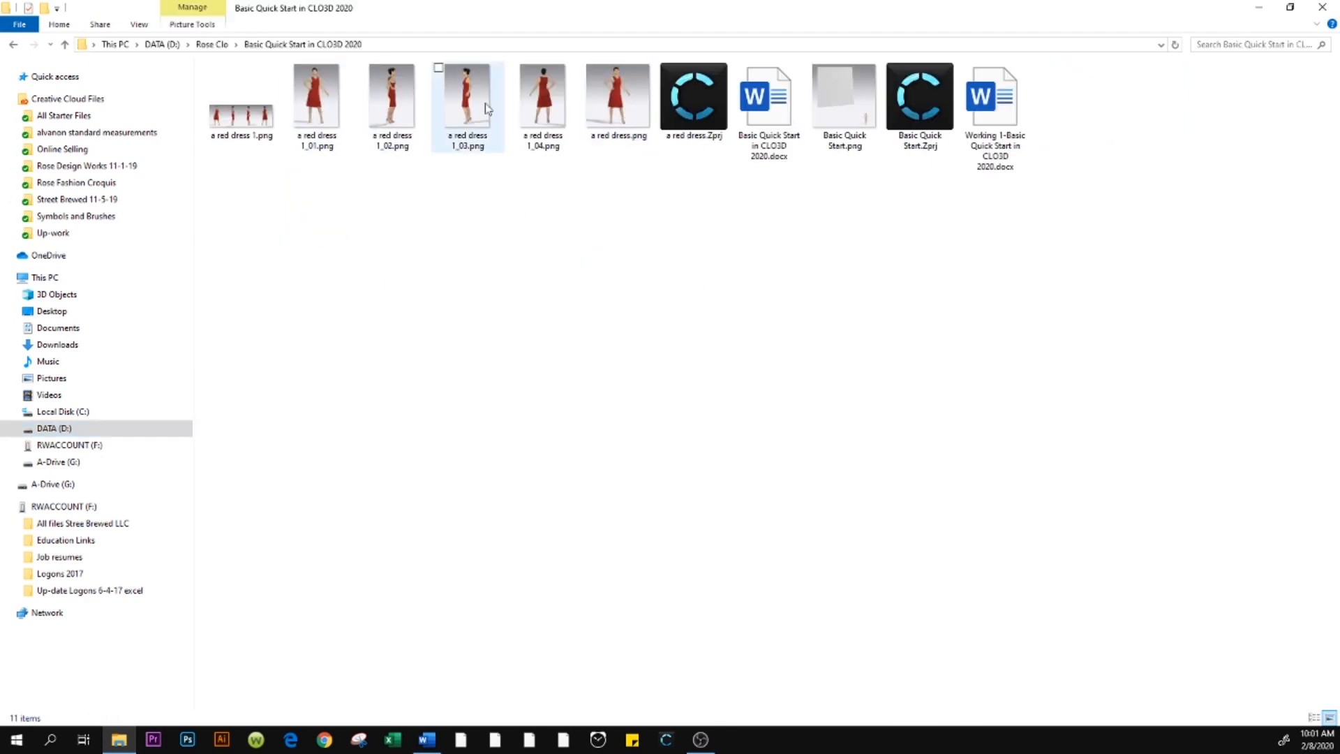
double_click(324, 101)
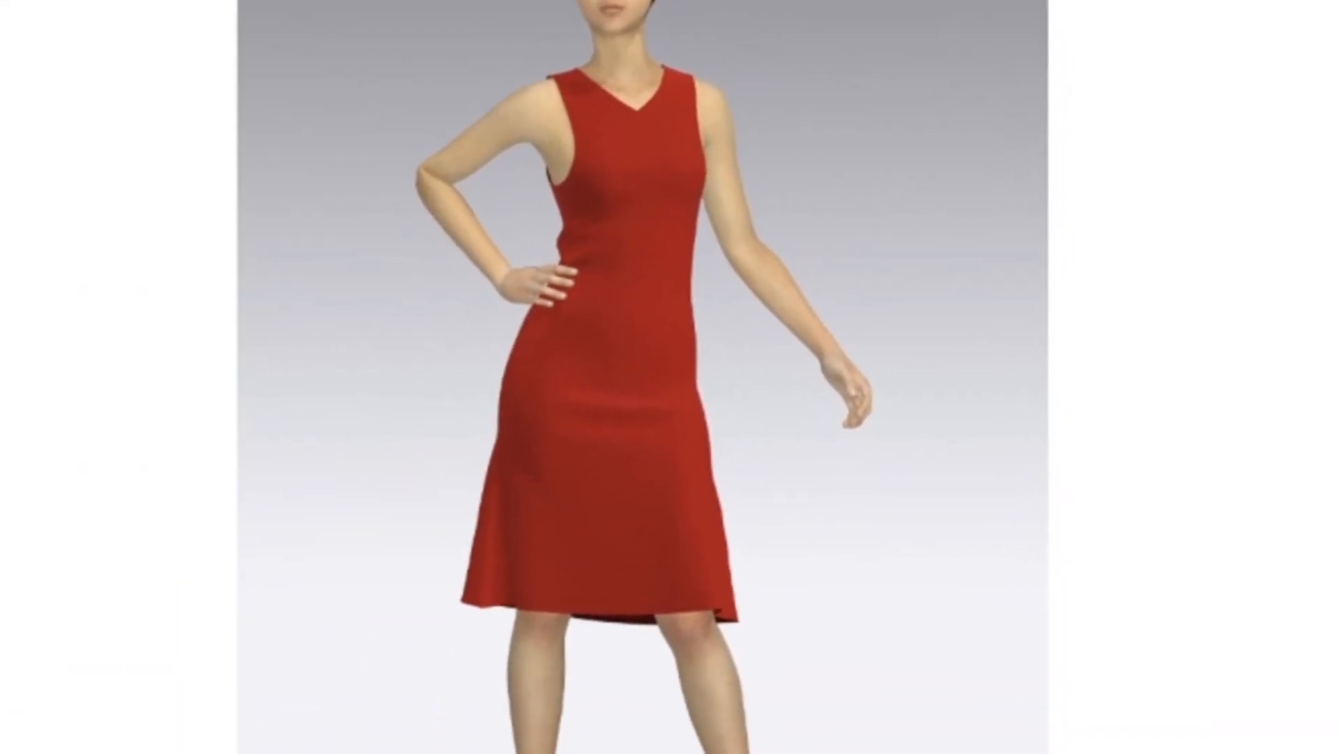